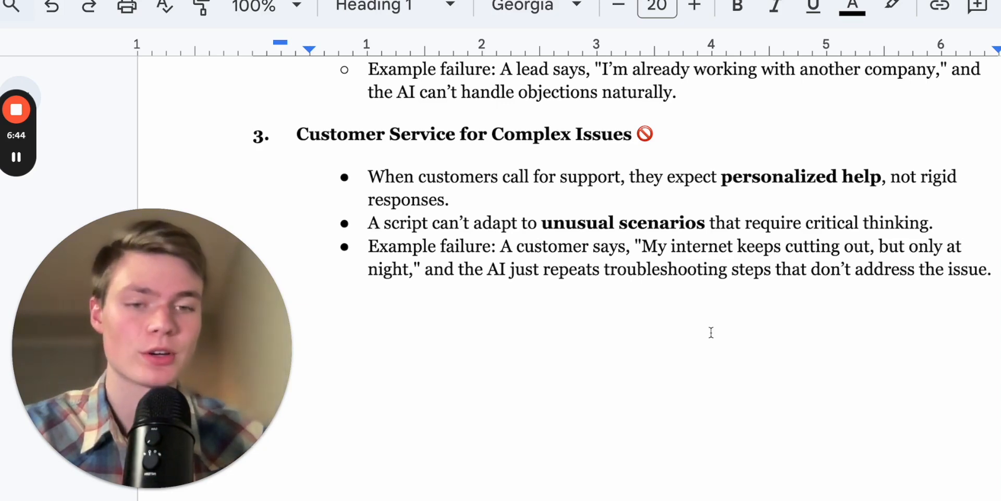
scroll(711, 332, "down", 1)
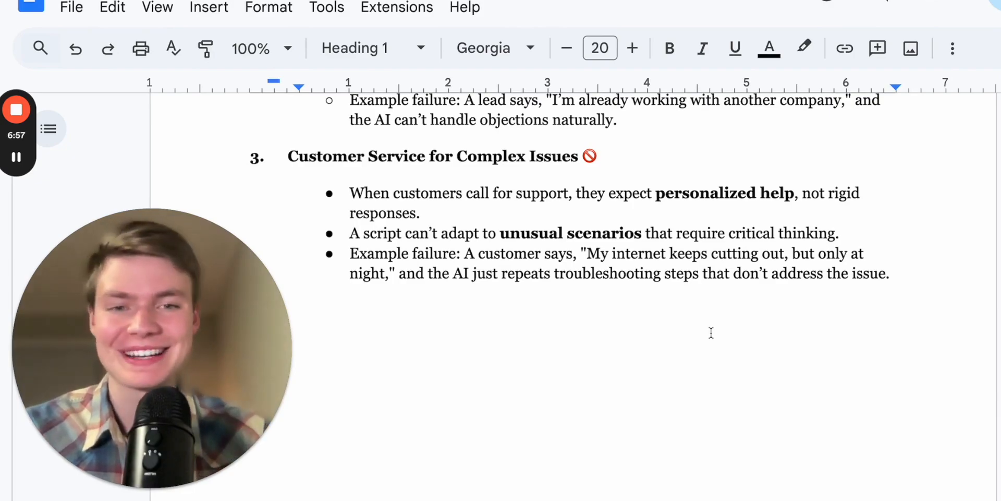
scroll(711, 333, "up", 18)
scroll(710, 332, "down", 13)
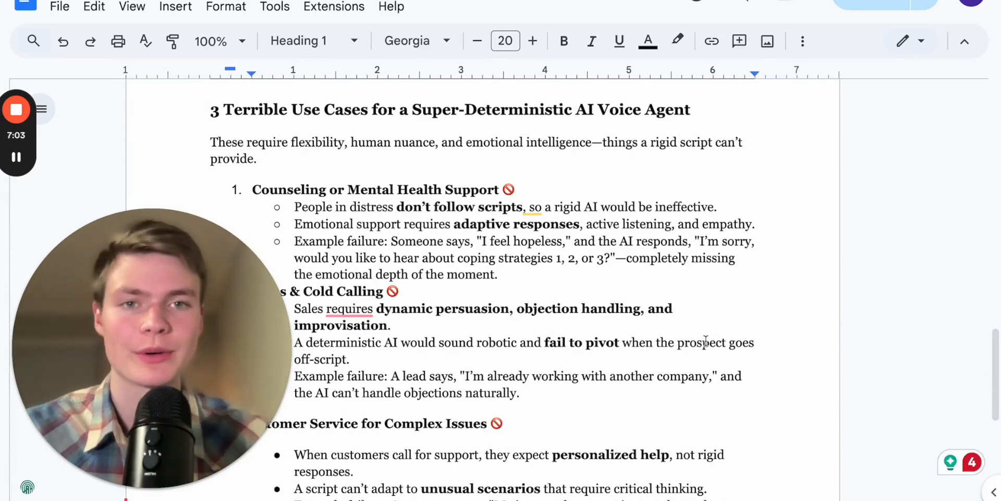
scroll(709, 337, "down", 1)
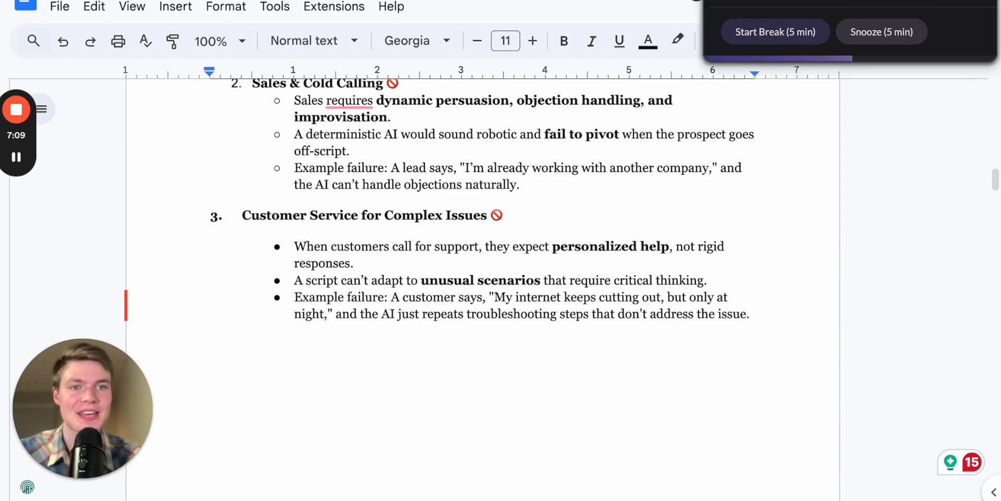
- Switch to the Retell AI dashboard and create a Conversation Flow Agent from the blank template
left_click(615, 1)
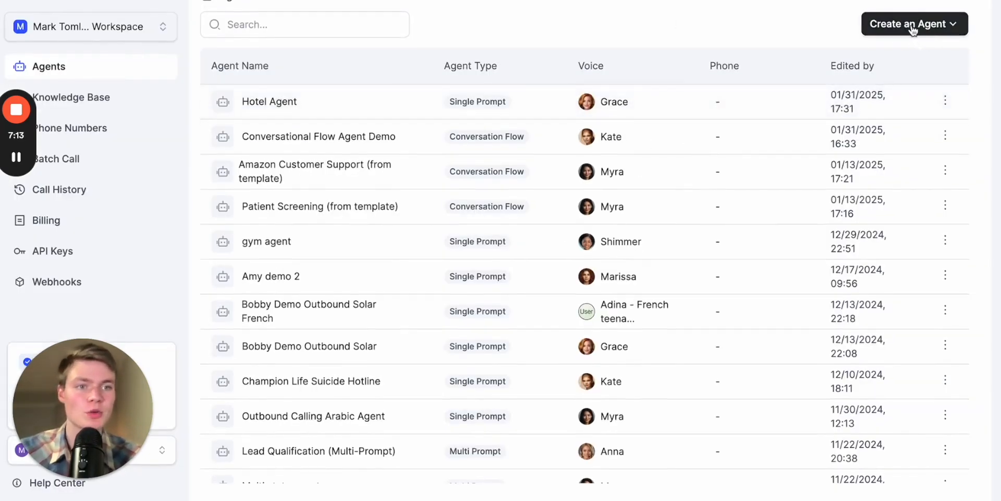
left_click(916, 27)
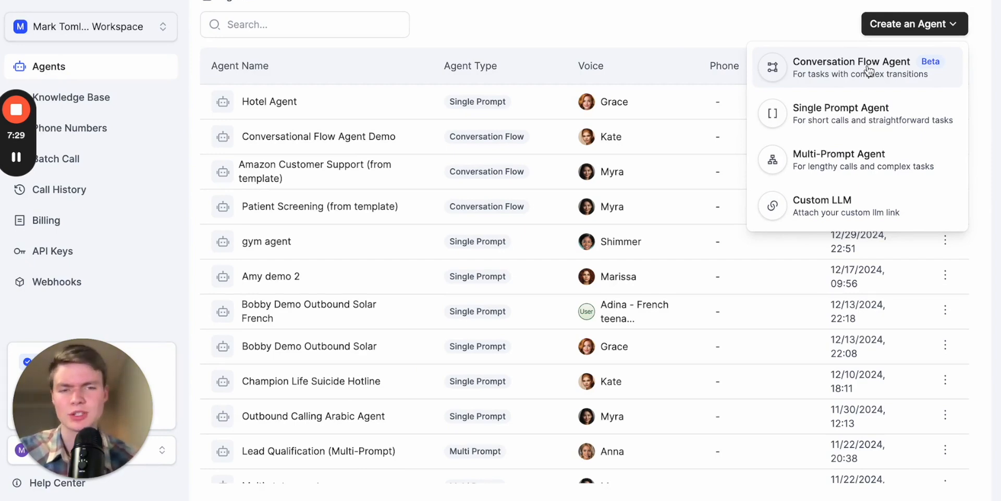
left_click(869, 70)
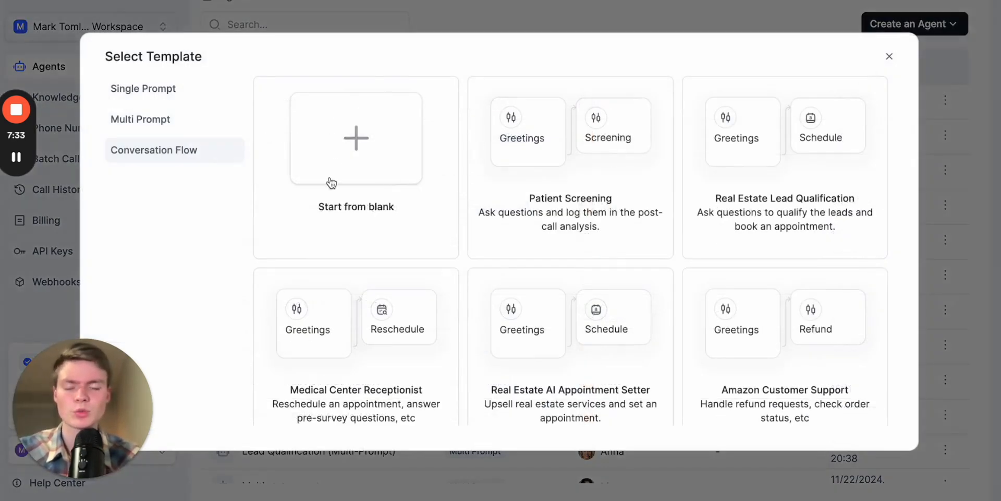
left_click(400, 154)
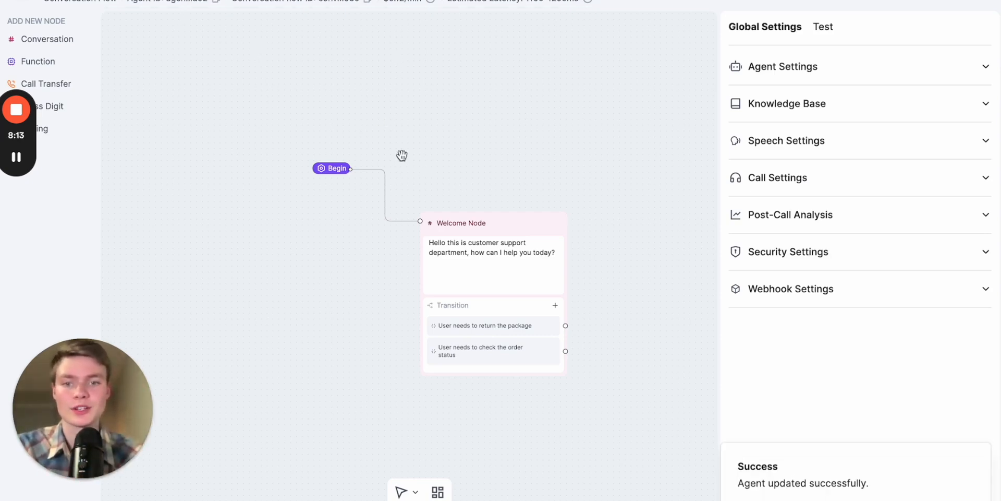
- Add a new Conversation node to the flow and place it left of the Welcome Node
scroll(413, 125, "left", 2)
left_click_drag(37, 146, 34, 207)
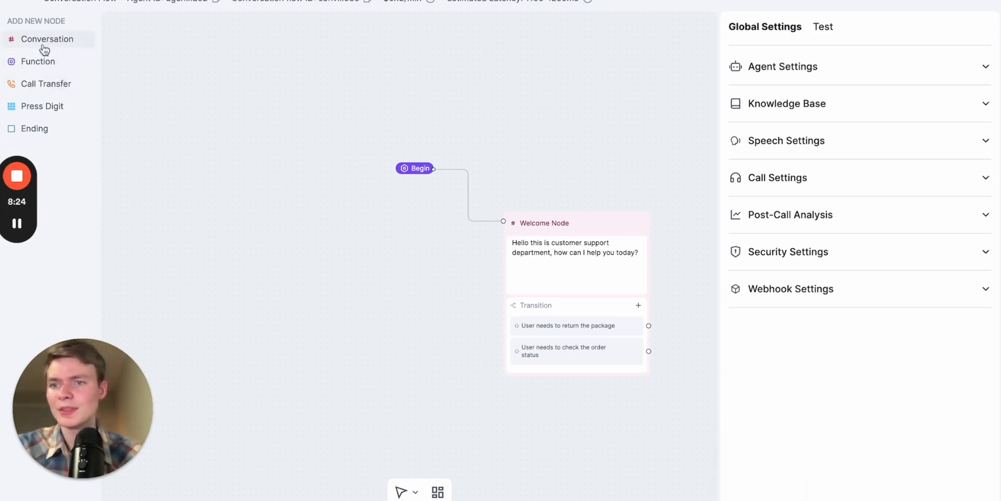
left_click_drag(156, 69, 216, 84)
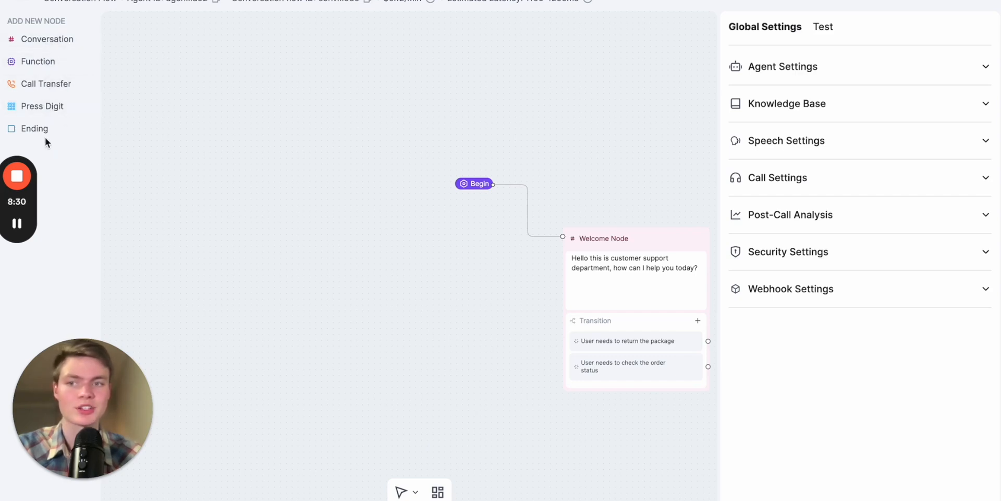
left_click(46, 44)
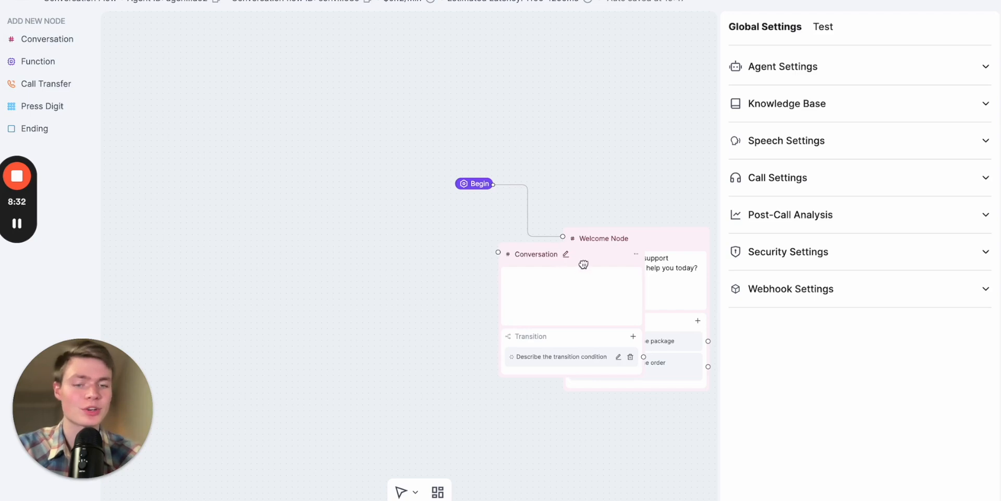
left_click_drag(577, 261, 351, 245)
- Switch the new Conversation node's content from Prompt to Static Sentence
left_click(358, 264)
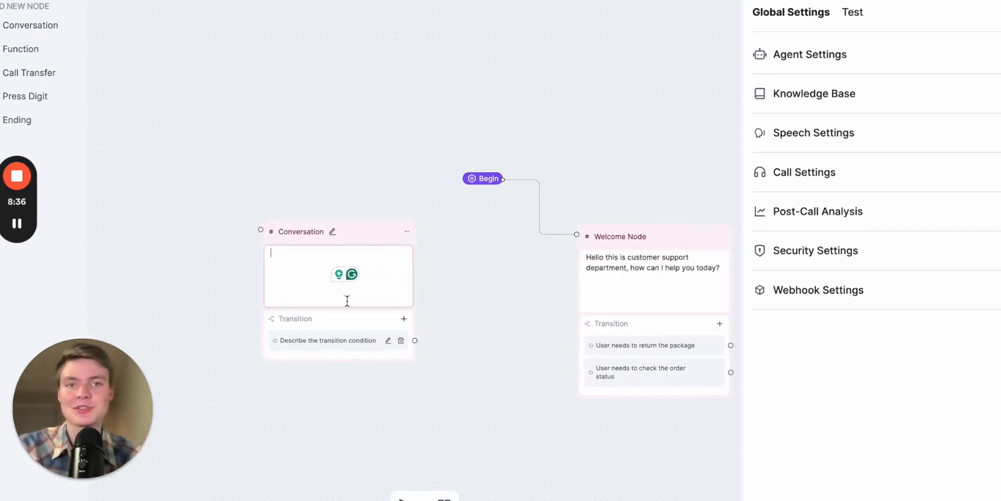
left_click(320, 320)
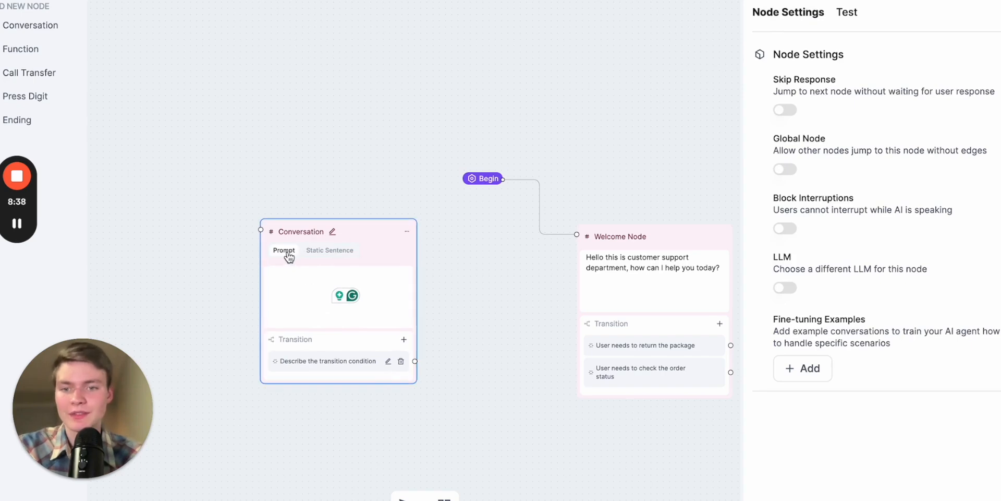
left_click(328, 251)
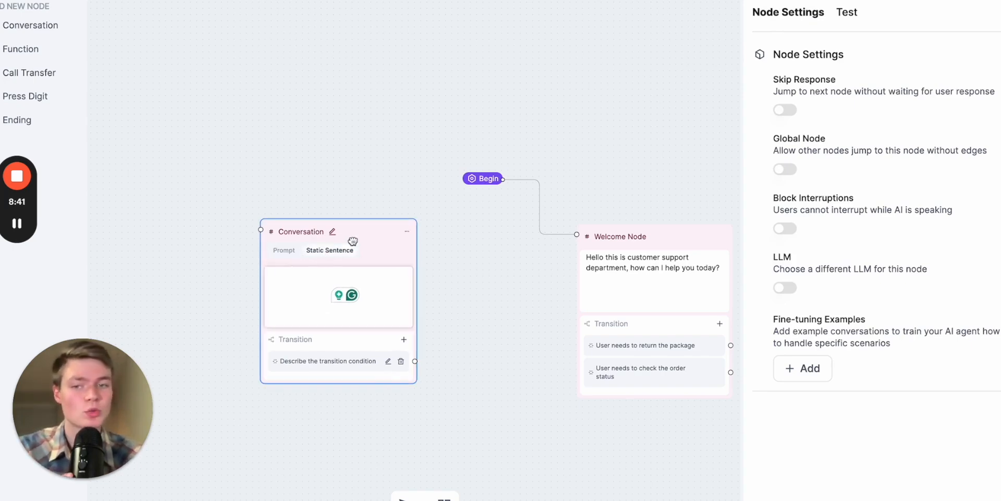
- Move the Conversation node above the Welcome Node, leaving a gap between the two
left_click_drag(460, 239, 556, 38)
left_click_drag(419, 82, 337, 190)
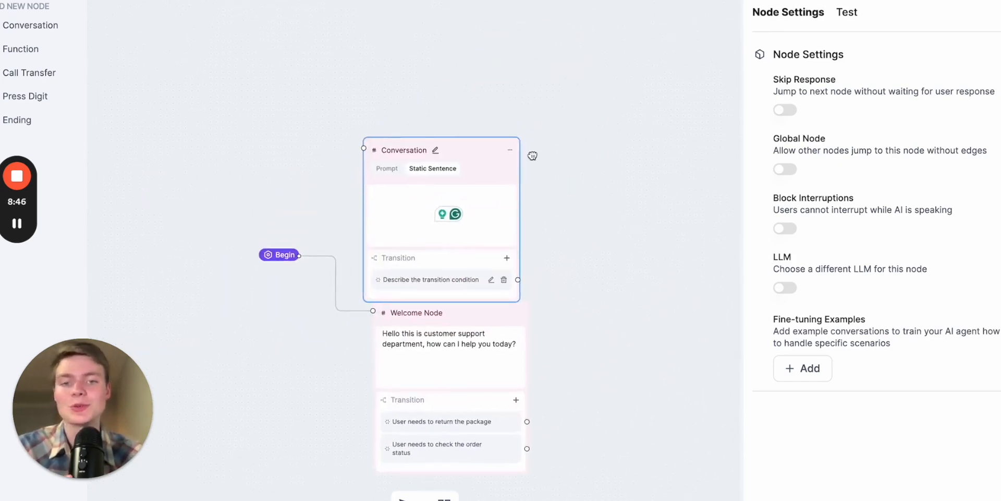
left_click_drag(481, 153, 501, 128)
left_click_drag(593, 280, 593, 214)
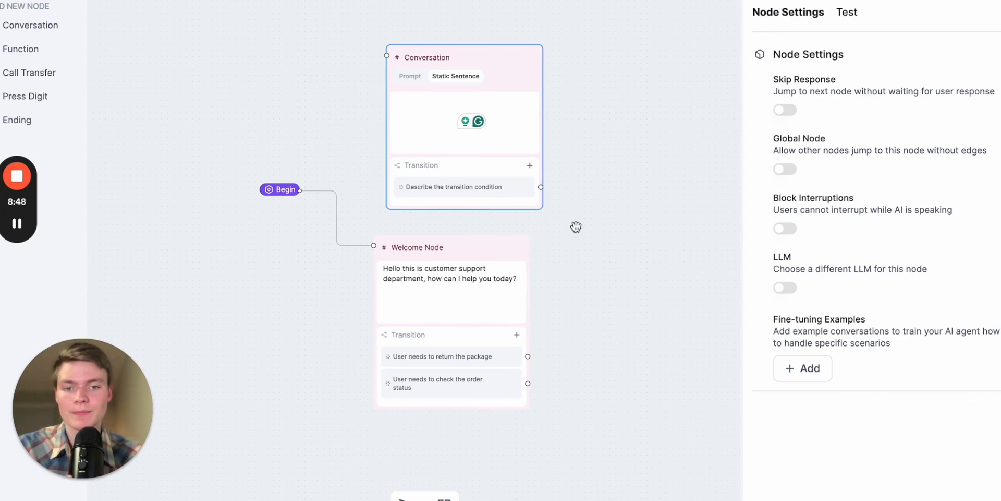
- Select the Welcome Node, review its static greeting and turn on Skip Response for it
left_click(428, 291)
left_click_drag(586, 290, 586, 244)
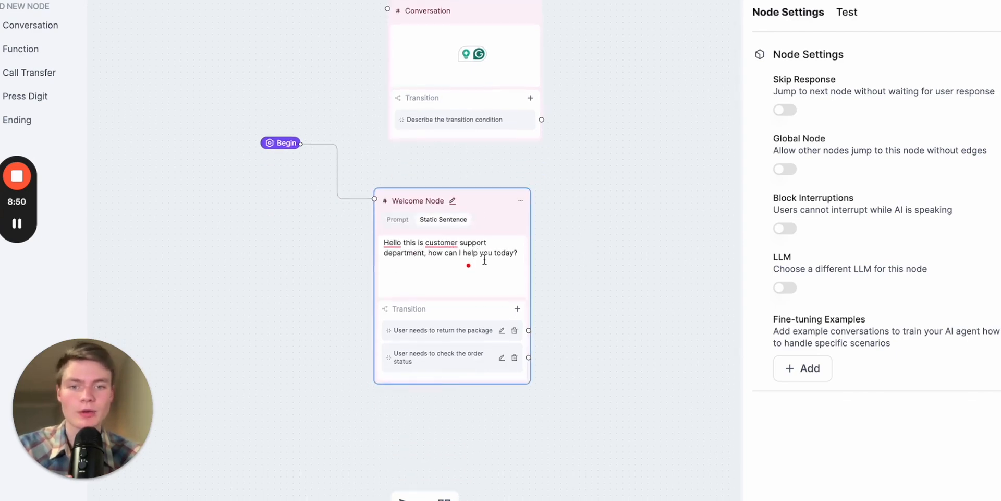
scroll(474, 257, "up", 5)
left_click(367, 241)
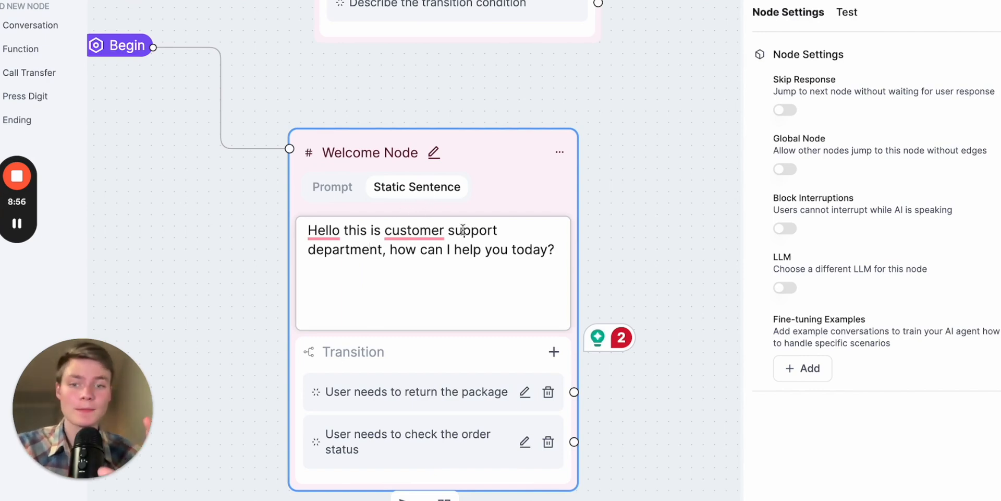
left_click_drag(547, 250, 308, 230)
left_click(468, 284)
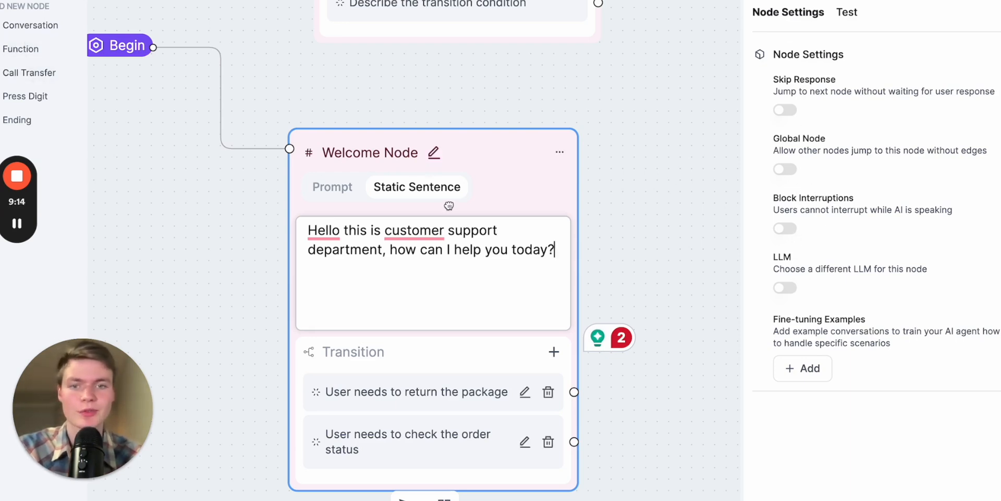
left_click(785, 111)
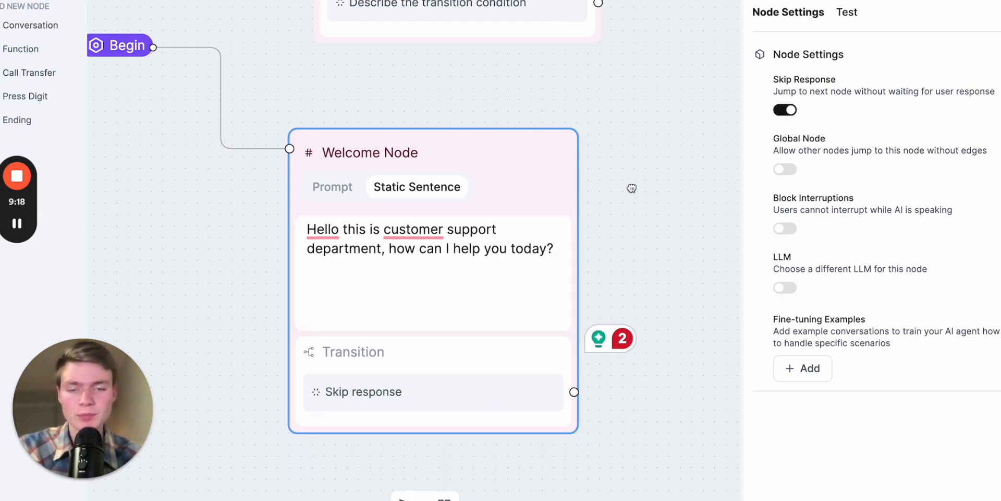
- Move the Conversation node to the right of the Welcome Node and connect the Skip response transition to it
left_click_drag(647, 187, 577, 189)
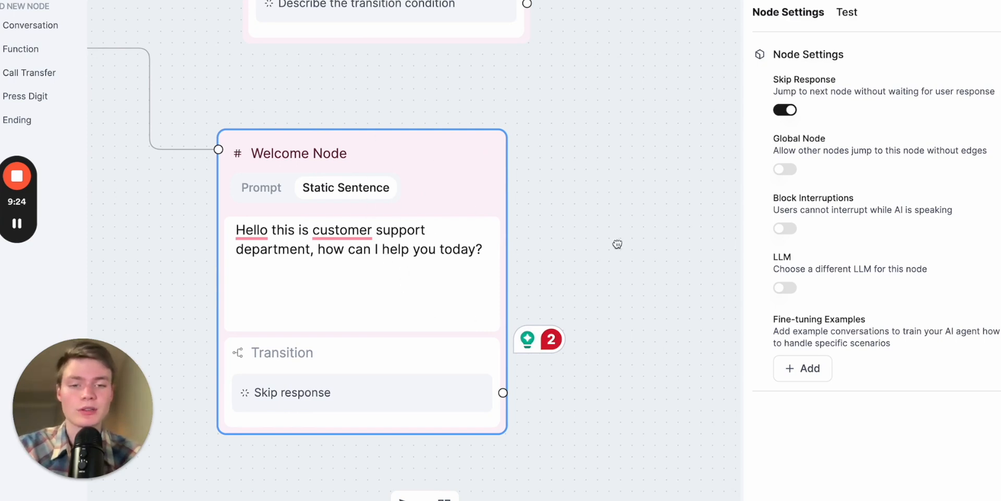
left_click_drag(617, 244, 423, 242)
scroll(423, 242, "down", 4)
left_click(297, 40)
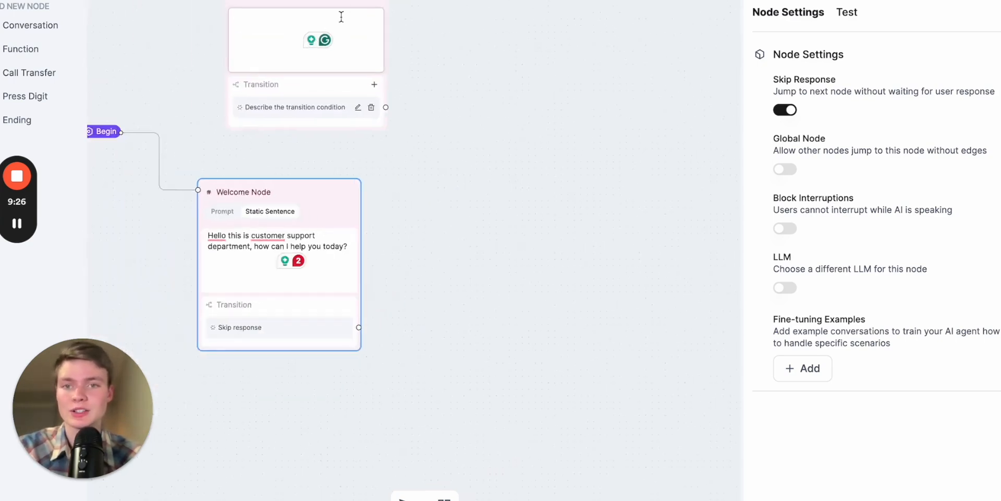
left_click(525, 197)
left_click_drag(334, 8, 533, 227)
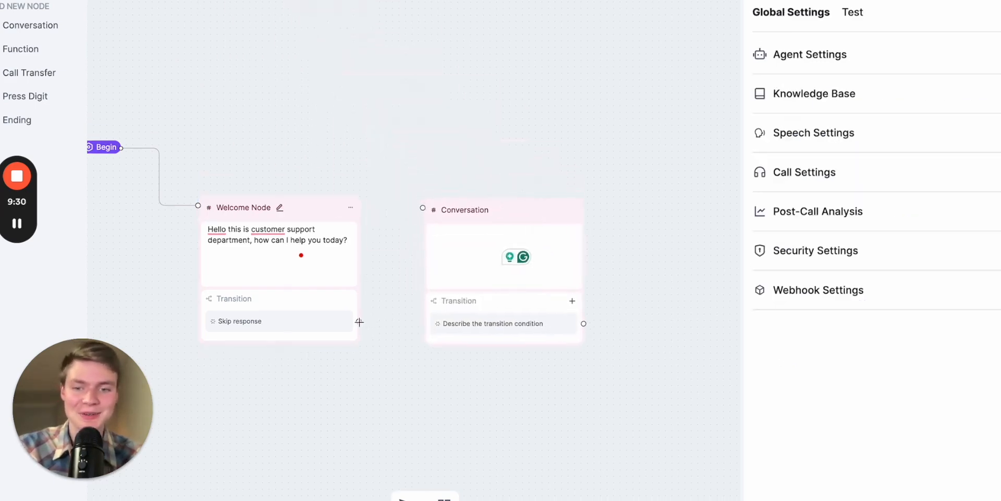
left_click_drag(359, 321, 423, 208)
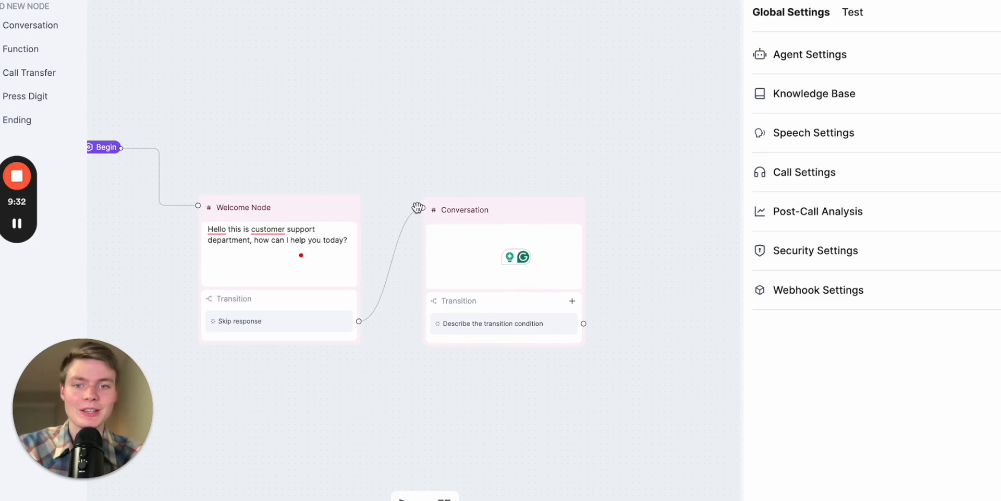
- Make the Welcome Node a Global Node
left_click(290, 328)
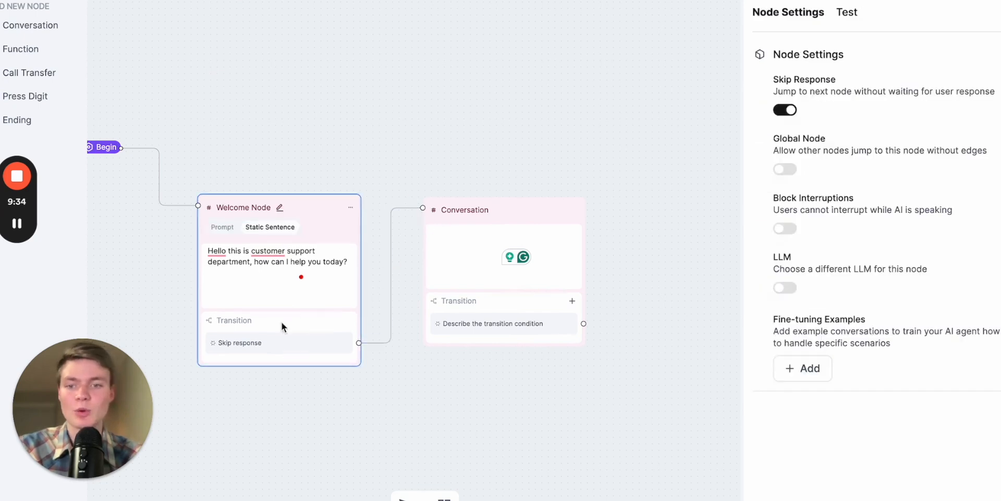
left_click(273, 290)
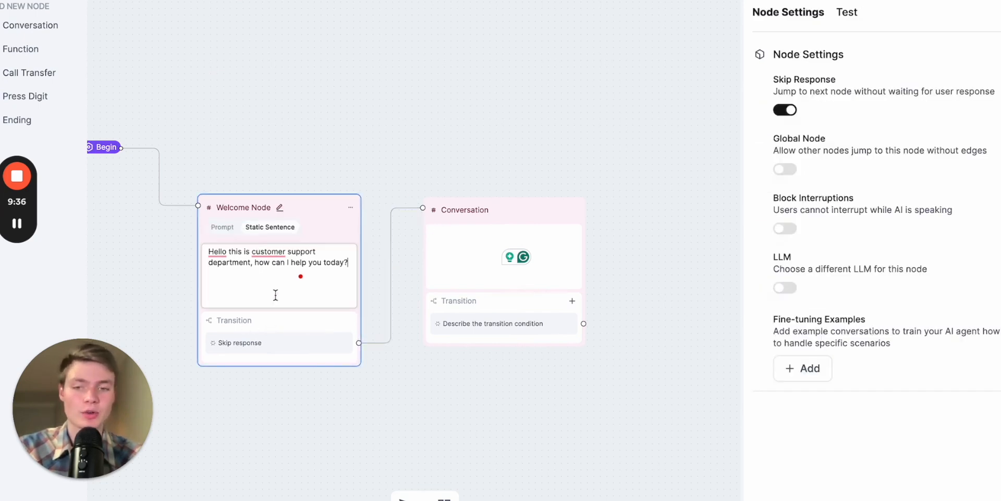
left_click(786, 170)
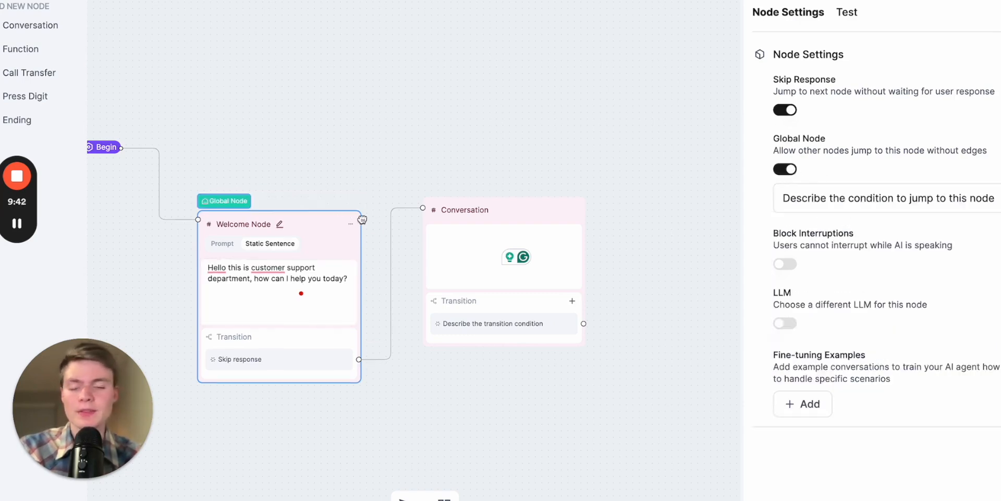
left_click_drag(637, 174, 621, 176)
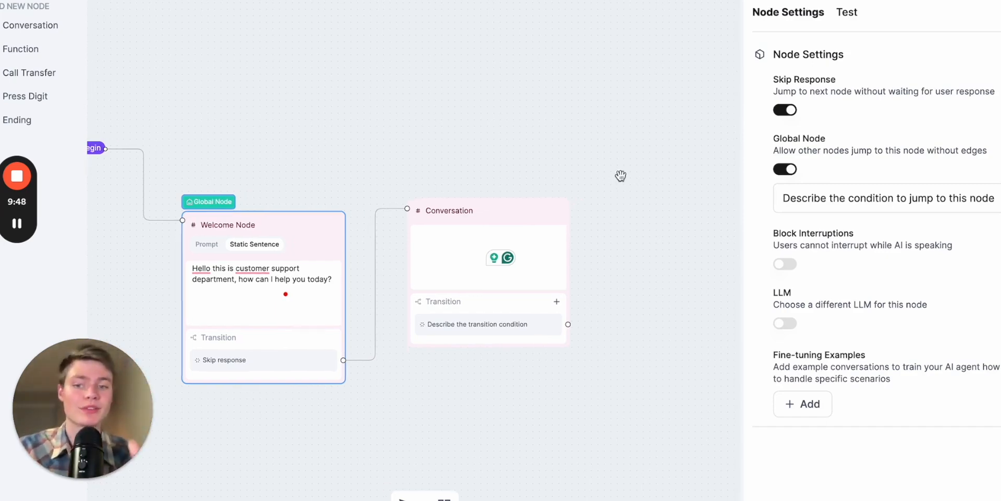
- Set the Welcome Node's global jump condition to "if someone wants IT help"
left_click(839, 199)
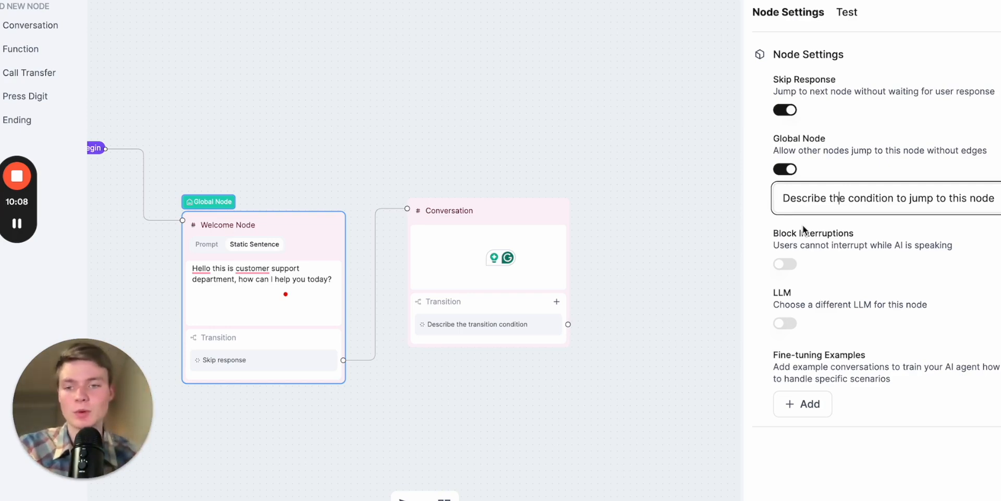
triple_click(900, 198)
type("if")
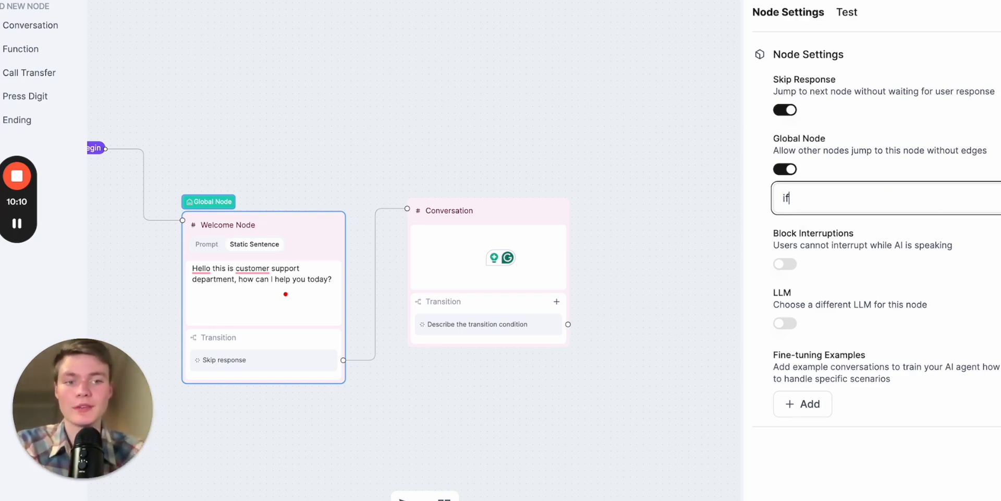
type(" someone wants IT help")
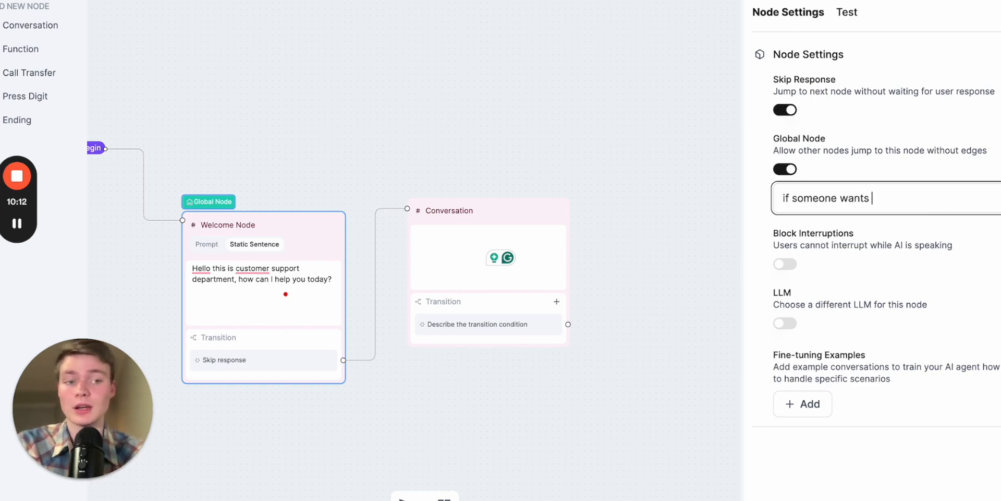
key("BackSpace")
type("p")
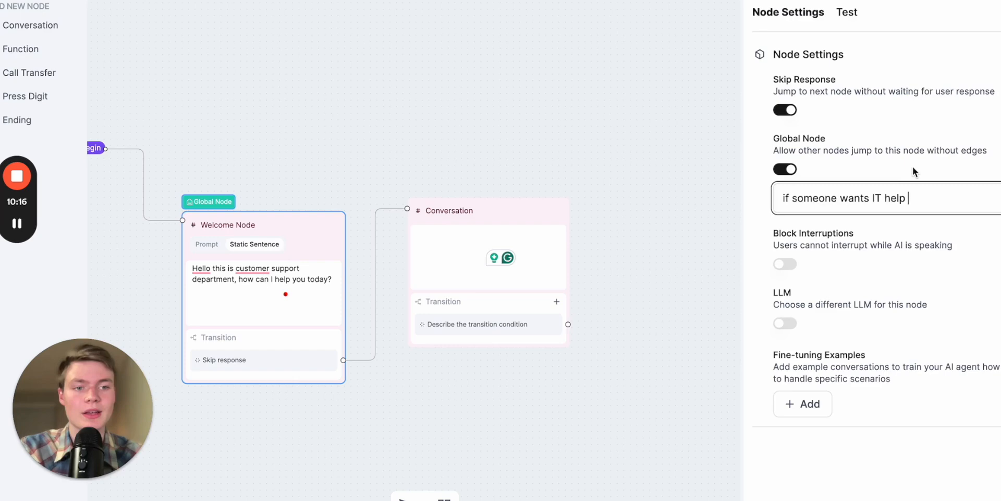
key("ctrl+a")
left_click(870, 228)
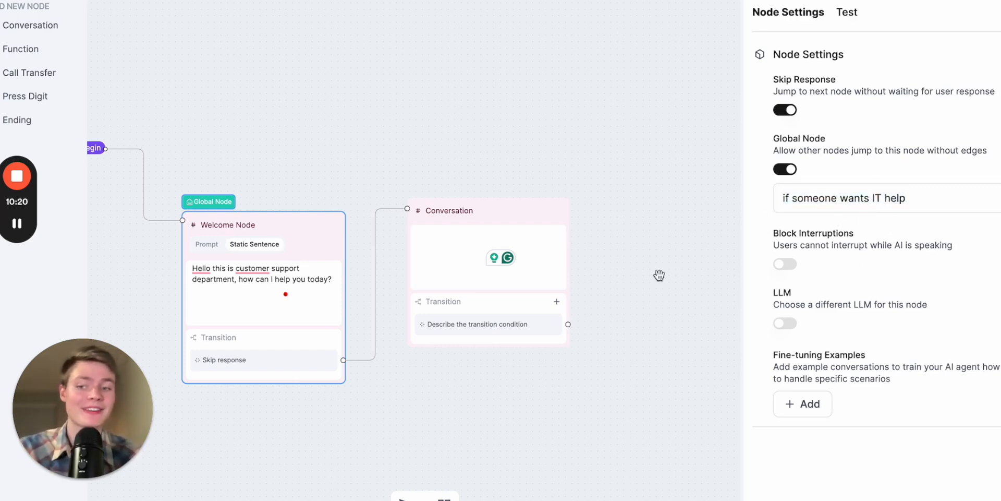
- Turn on Block Interruptions for the Welcome Node
mouse_move(267, 225)
left_mouse_down()
mouse_move(360, 226)
mouse_move(251, 226)
left_mouse_up()
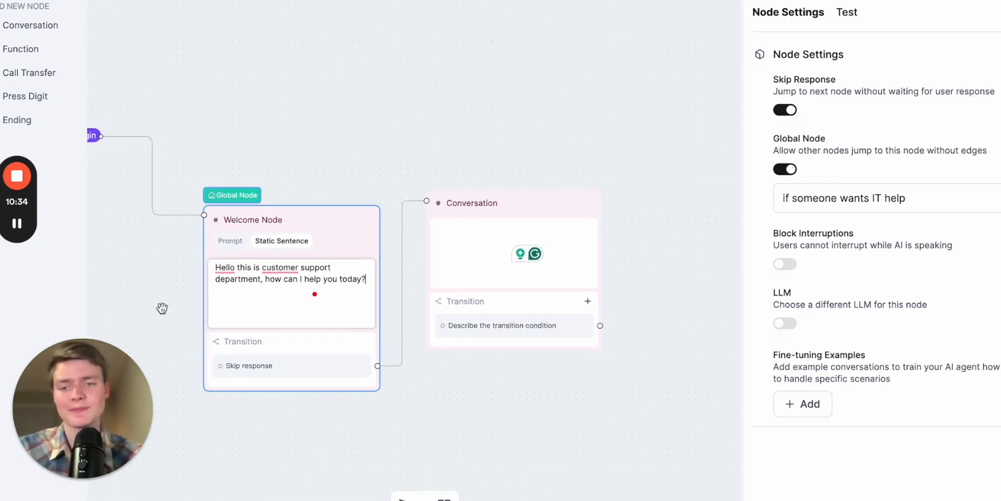
scroll(162, 308, "up", 3)
left_click(256, 308)
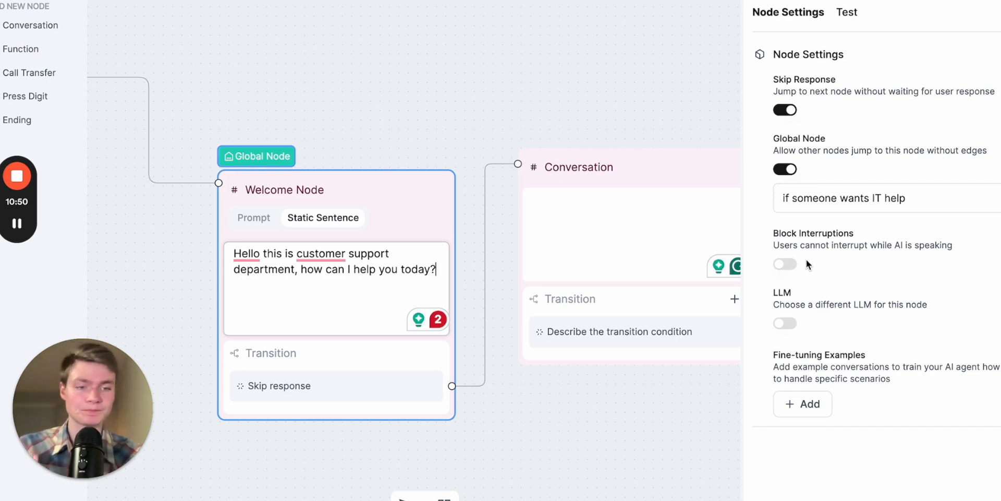
left_click(782, 265)
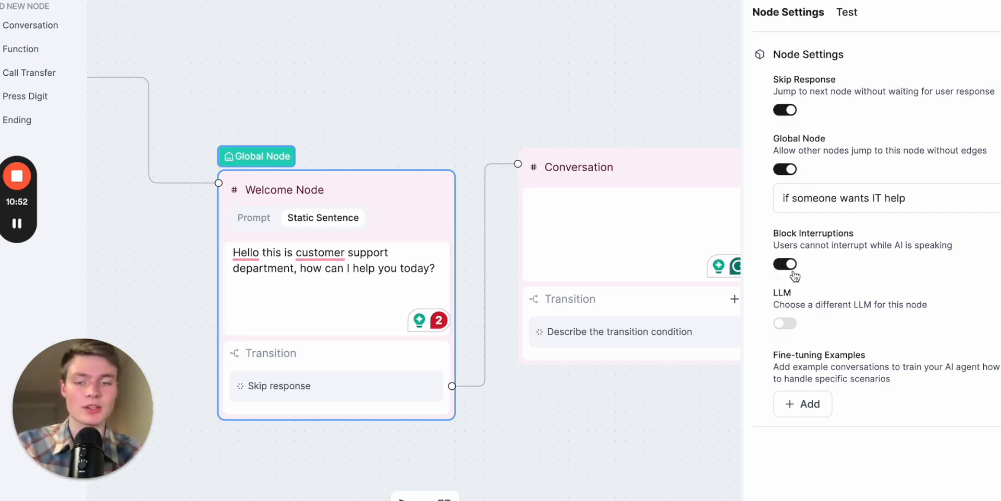
- Turn off Block Interruptions for the Welcome Node
left_click(787, 266)
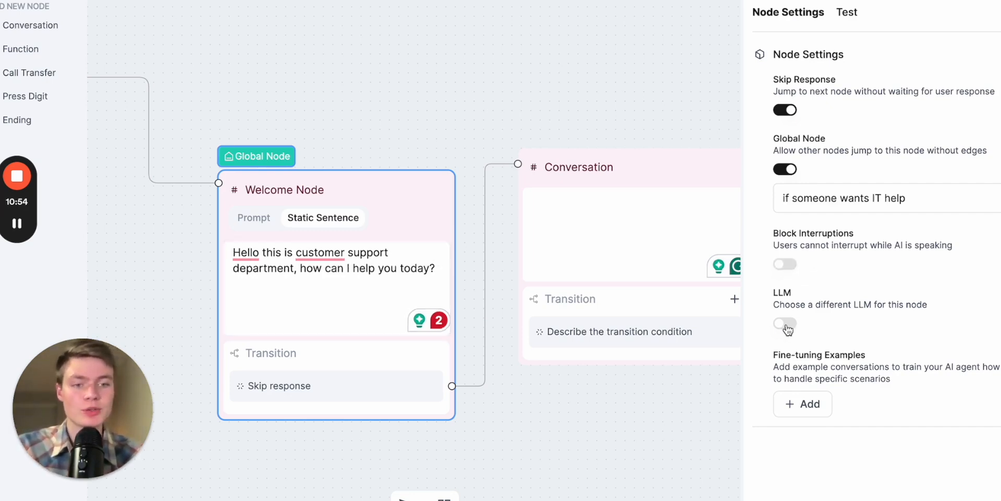
- Enable a separate LLM for the Welcome Node and choose GPT 4o mini
left_click(785, 324)
left_click(867, 346)
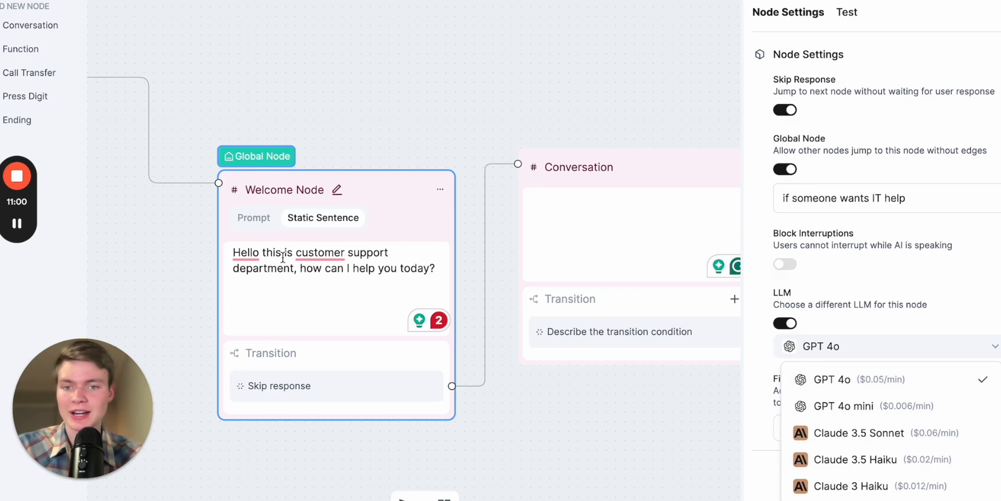
left_click(880, 406)
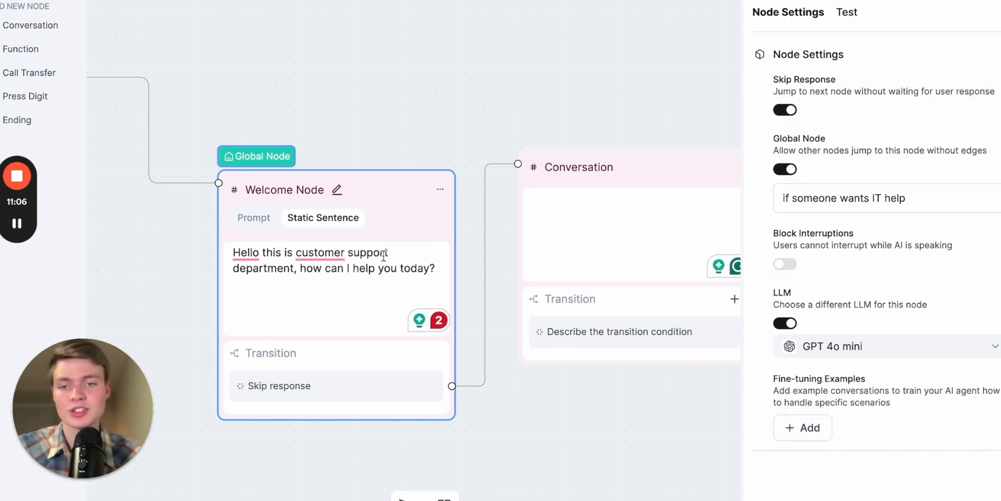
- Set the Welcome Node's LLM back to GPT 4o and turn off its separate LLM option
left_click(584, 211)
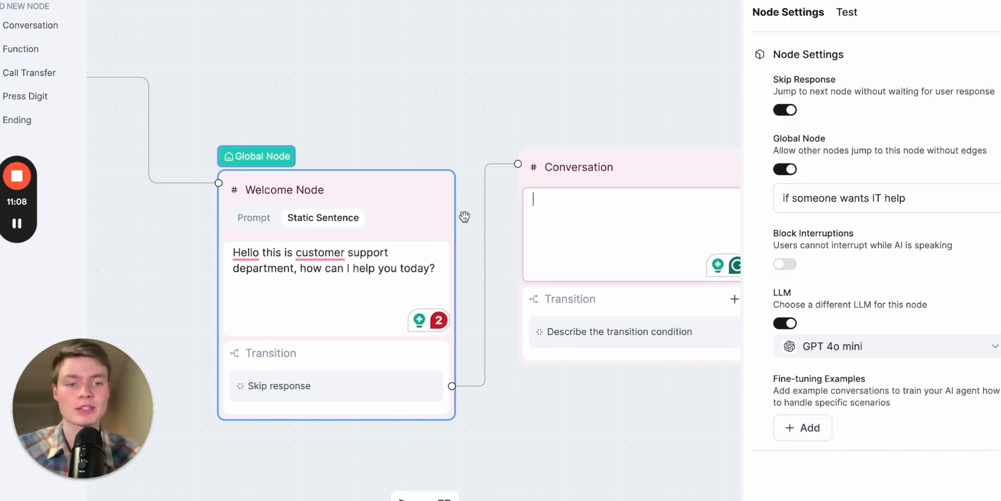
left_click(872, 346)
left_click(871, 386)
left_click(788, 323)
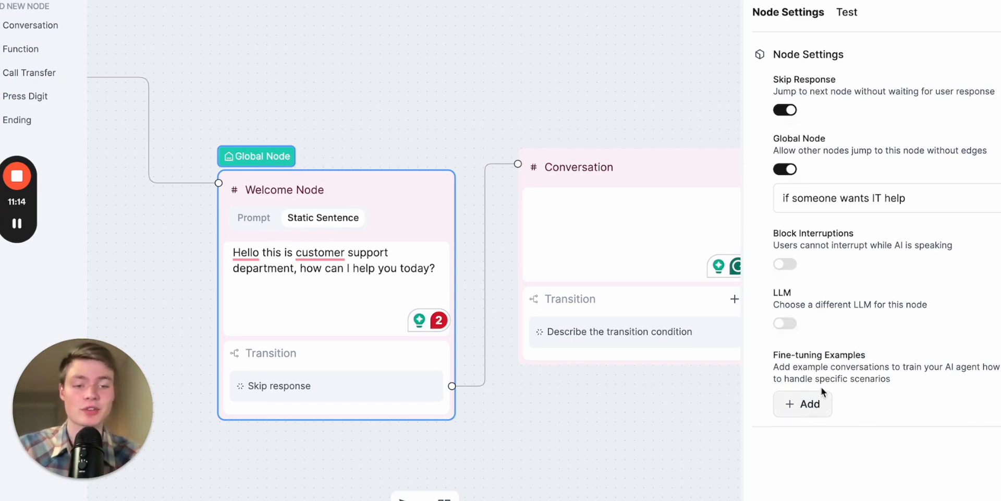
- Examine the user and agent example fields in the Welcome Node's fine-tuning examples and close the dialog without saving
left_click(807, 405)
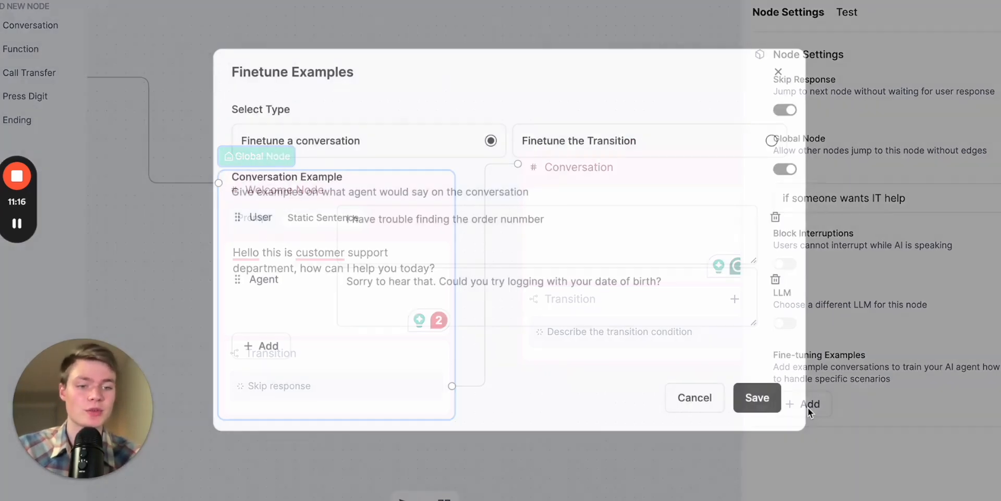
left_click(535, 238)
left_click(557, 290)
left_click(536, 242)
left_click(534, 298)
left_click(474, 241)
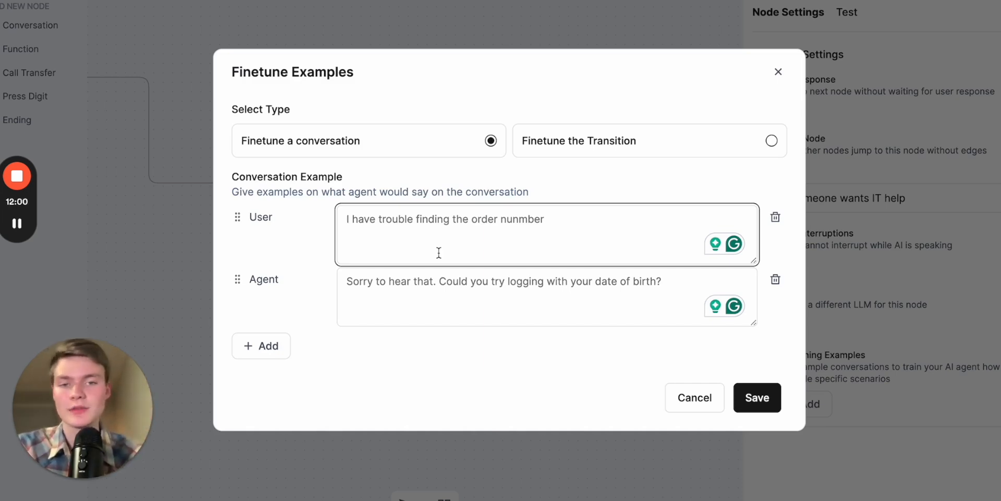
key("Tab")
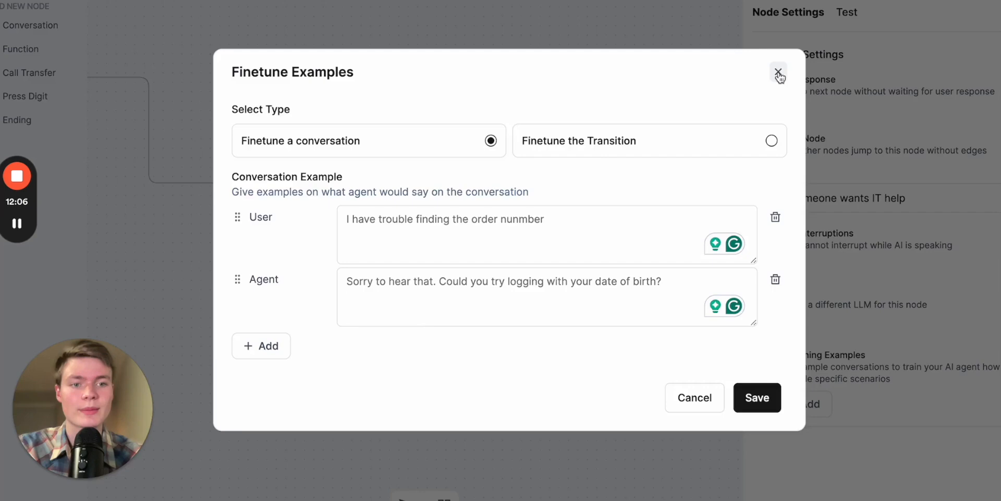
left_click(778, 73)
- Examine the custom function form offered for a new Function node and leave without adding a function
left_click_drag(482, 95, 487, 108)
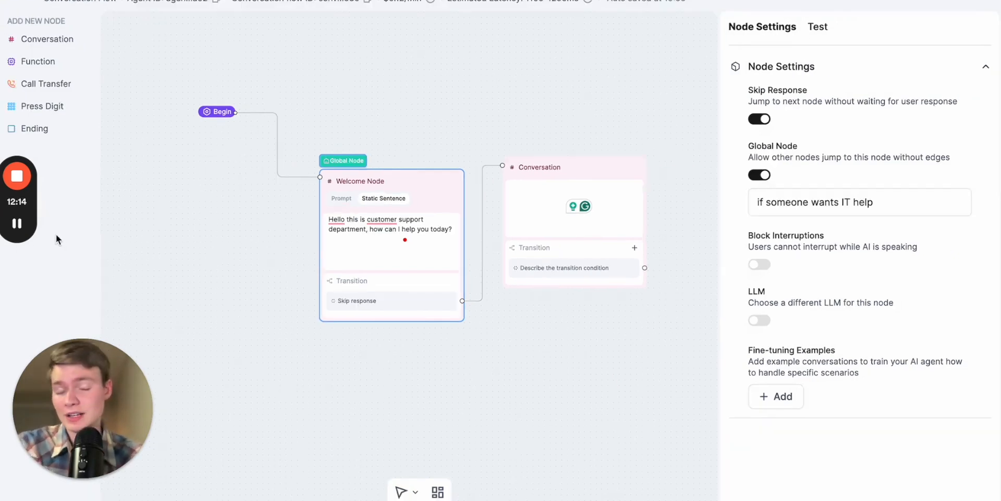
left_click(58, 61)
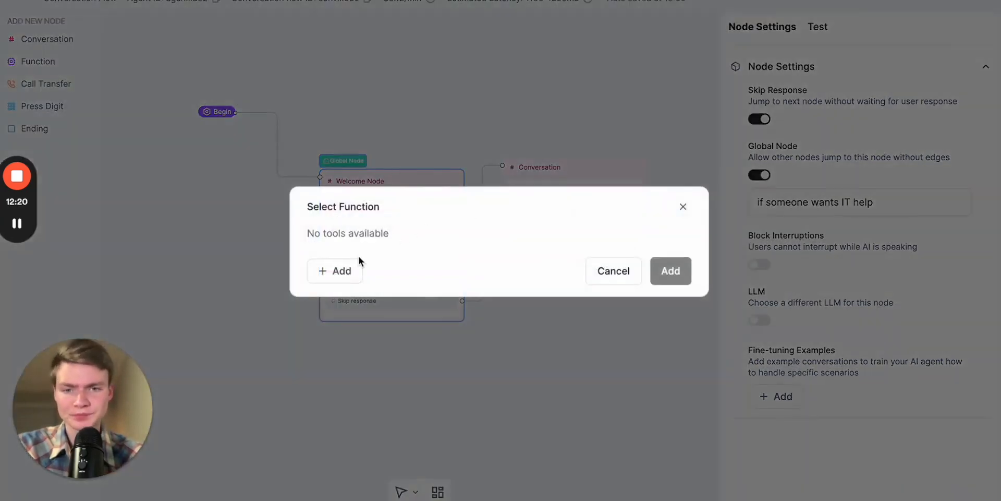
left_click(343, 267)
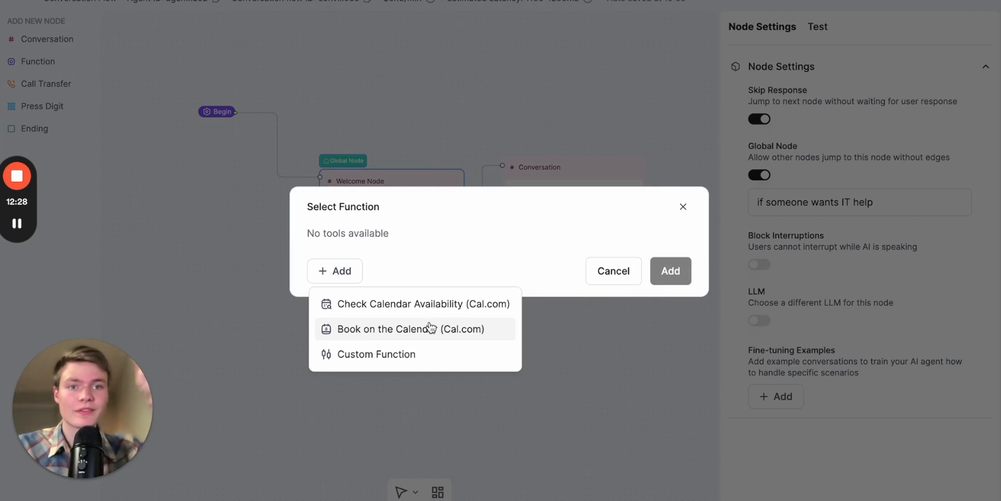
left_click(402, 357)
scroll(508, 304, "down", 2)
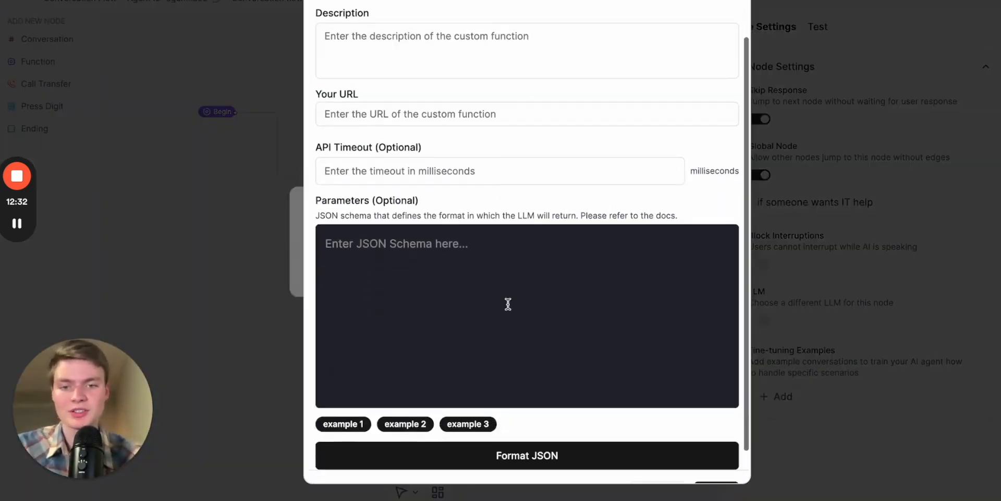
scroll(634, 237, "up", 2)
left_click(730, 5)
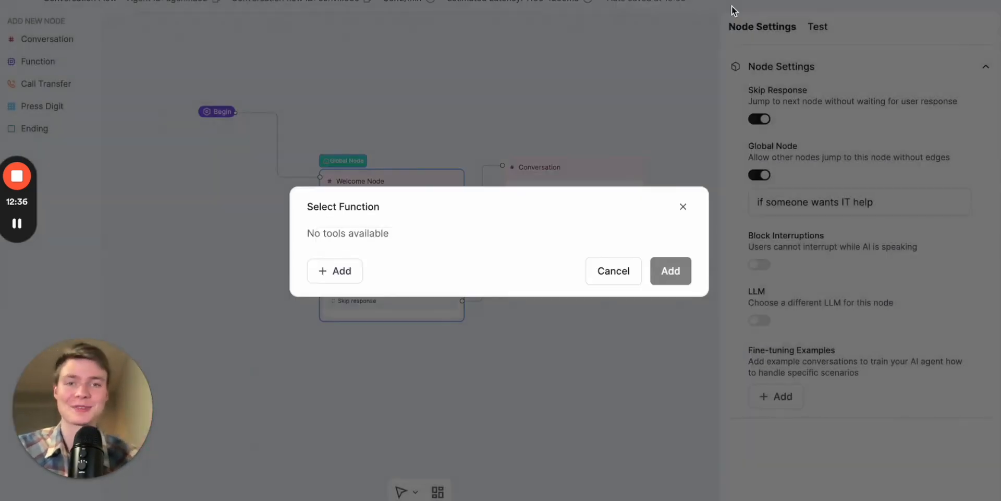
left_click(114, 157)
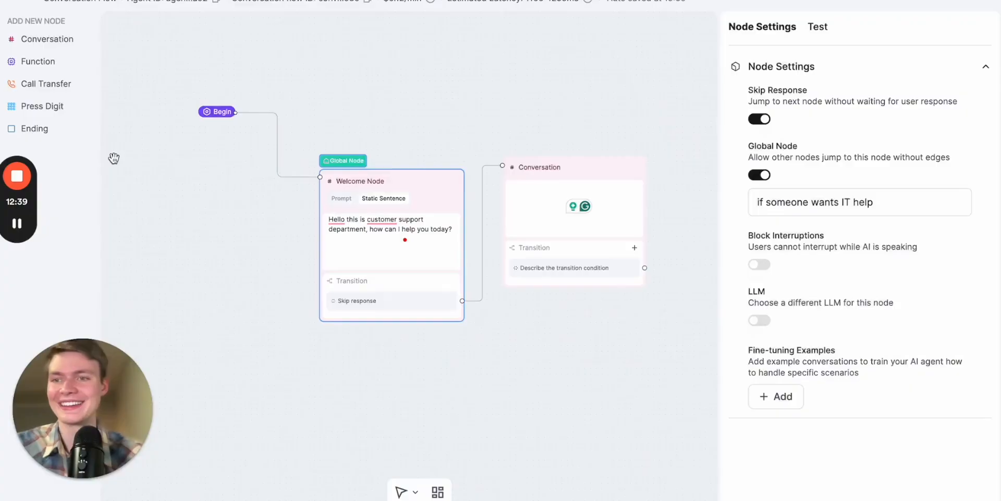
- Place a Call Transfer node above the Conversation node and delete it
left_click(46, 84)
left_click_drag(566, 254, 550, 76)
left_click(588, 84)
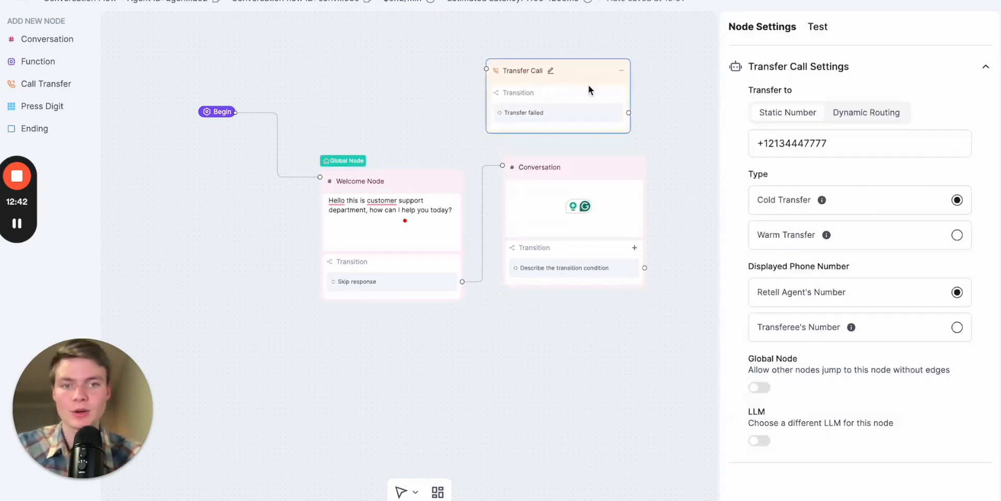
left_click(621, 73)
left_click(649, 117)
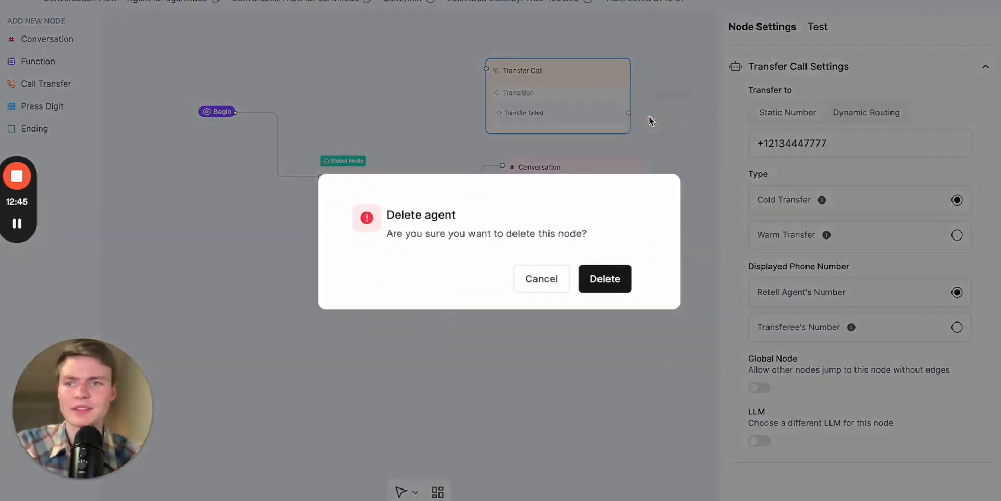
left_click(592, 277)
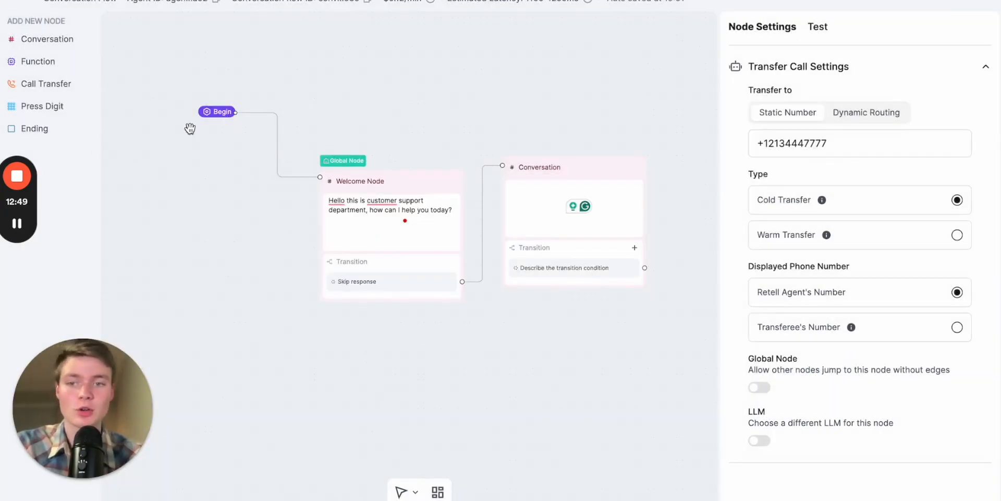
- Place an Ending node on the canvas and delete it
left_click_drag(26, 131, 605, 254)
left_click(621, 251)
left_click(658, 297)
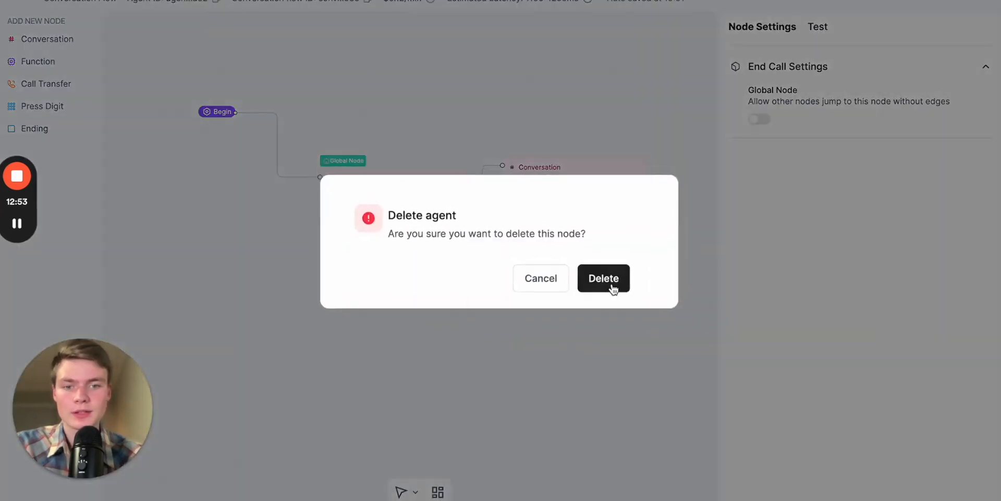
left_click(604, 278)
scroll(590, 339, "down", 2)
scroll(493, 357, "up", 2)
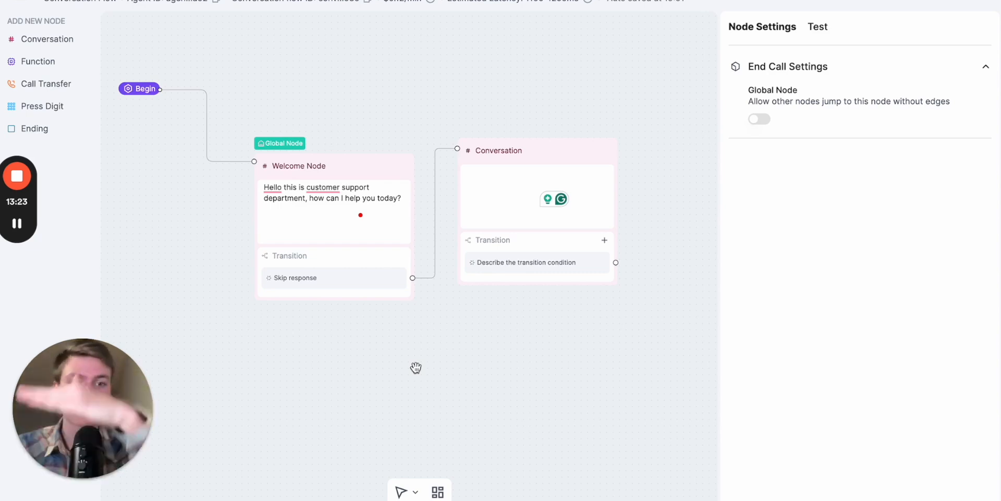
left_click(312, 216)
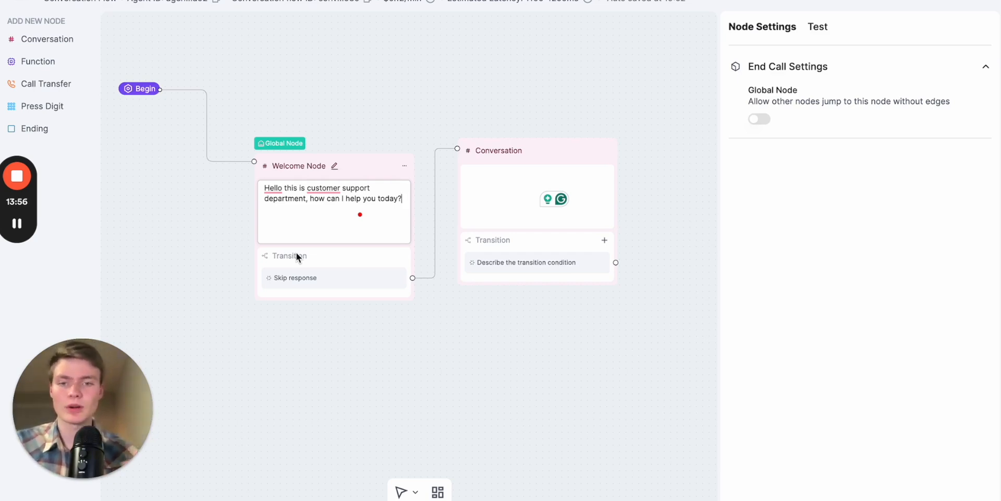
key("Return")
key("Return")
key("Return")
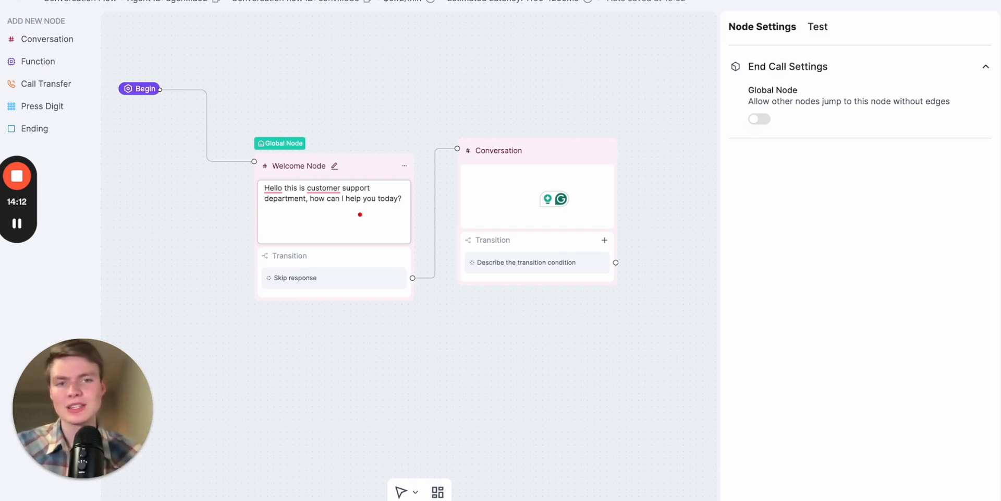
left_click_drag(366, 134, 375, 173)
scroll(375, 173, "down", 1)
scroll(376, 199, "up", 4)
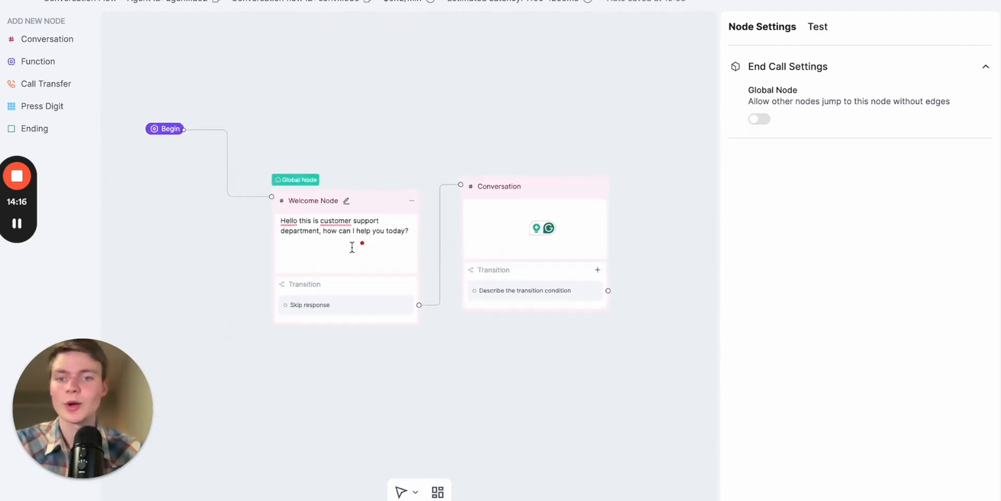
scroll(352, 247, "down", 3)
scroll(349, 241, "up", 1)
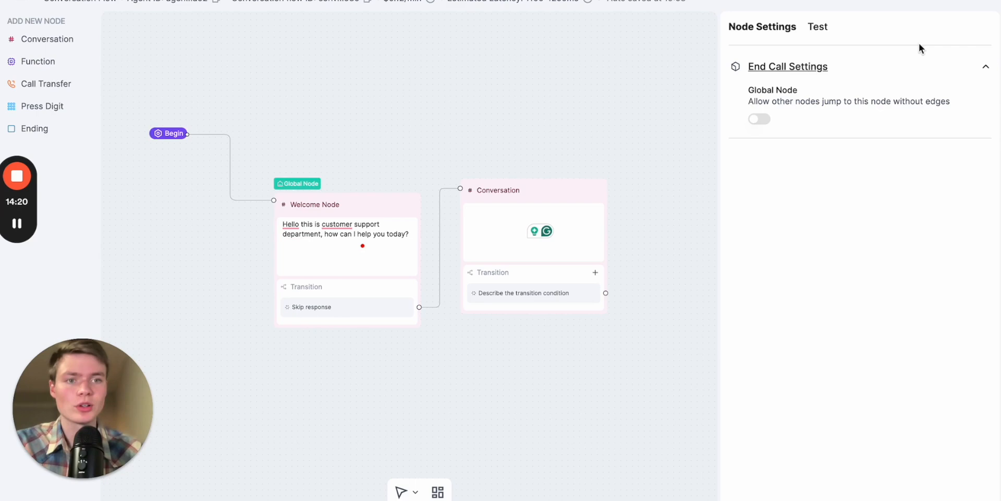
- Deselect all nodes to show the Global Settings and expand Agent Settings with the global prompt
left_click(684, 54)
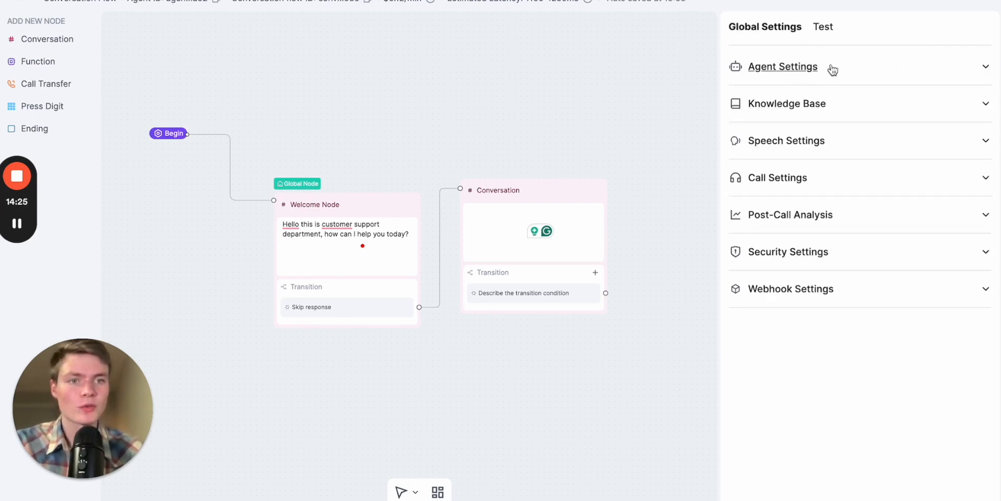
left_click(855, 73)
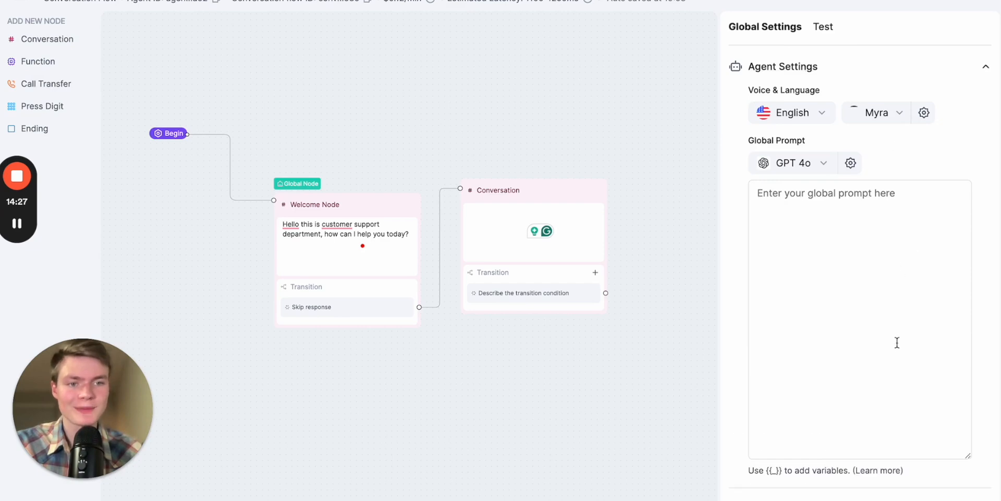
scroll(908, 259, "down", 2)
scroll(876, 146, "up", 1)
left_click(831, 151)
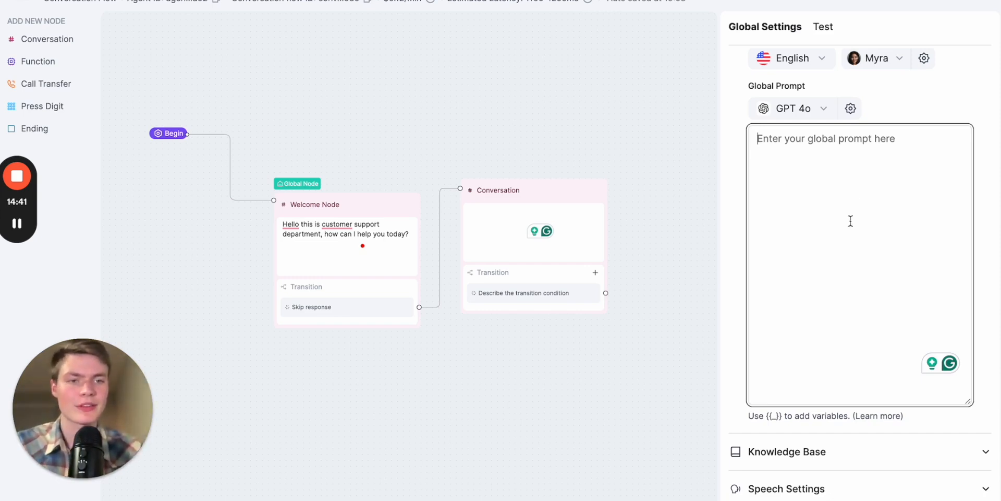
scroll(846, 223, "up", 1)
- Look through the agent's language options and change its voice to the Elevenlabs voice Kate
left_click(811, 91)
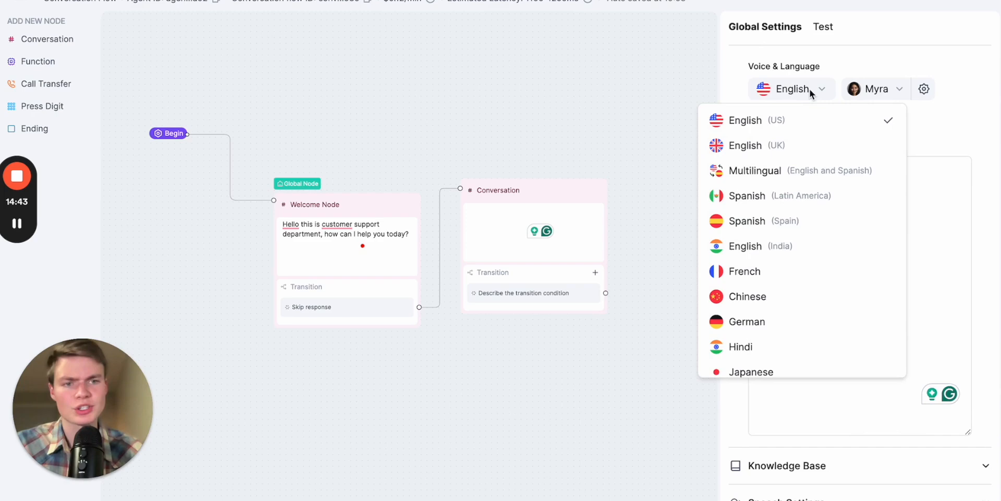
left_click(943, 125)
left_click(876, 89)
left_click(348, 92)
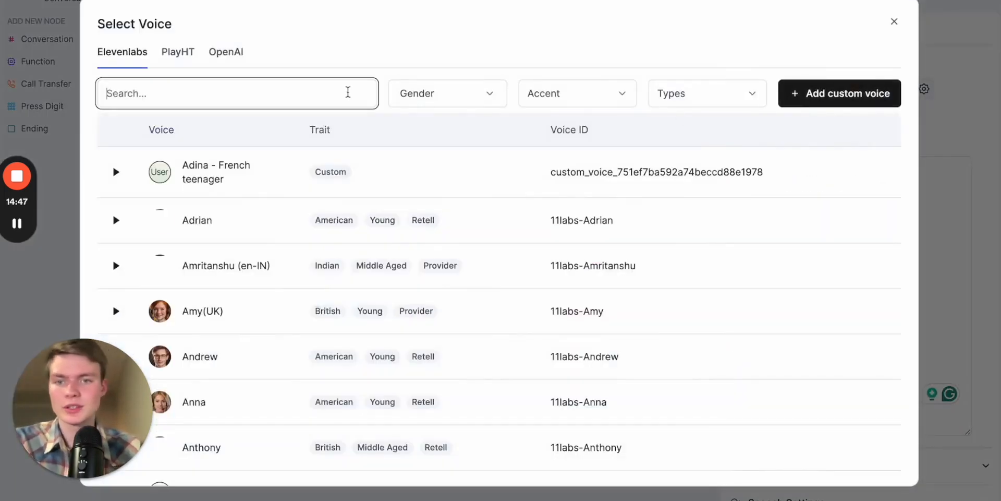
type("kate")
left_click(827, 168)
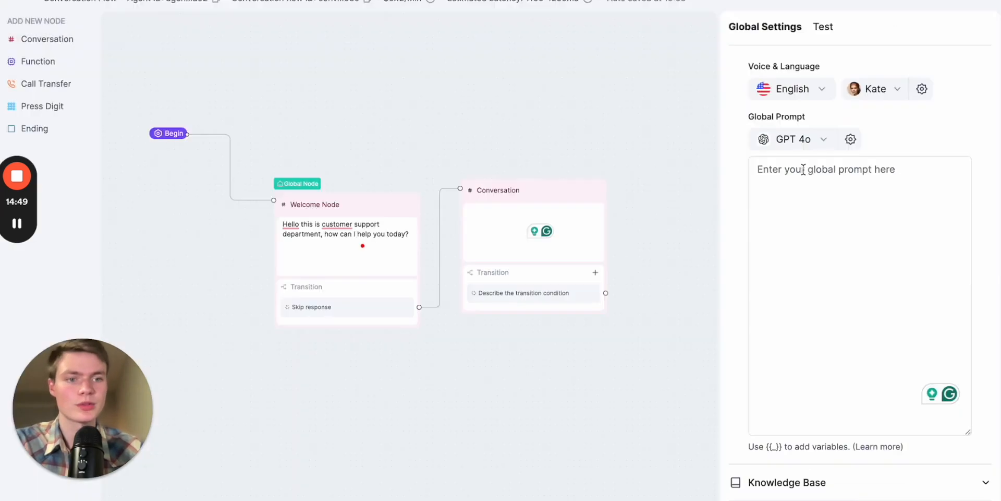
left_click(910, 167)
- Expand the Knowledge Base and Speech Settings sections of the Global Settings
scroll(788, 217, "down", 2)
scroll(866, 312, "down", 3)
left_click(852, 299)
scroll(870, 326, "down", 1)
left_click(856, 336)
scroll(884, 365, "down", 4)
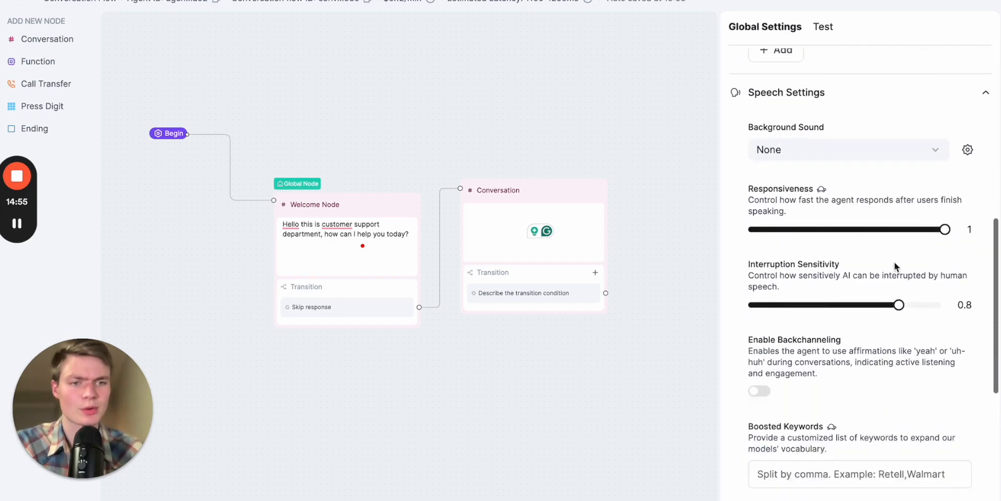
scroll(893, 262, "up", 1)
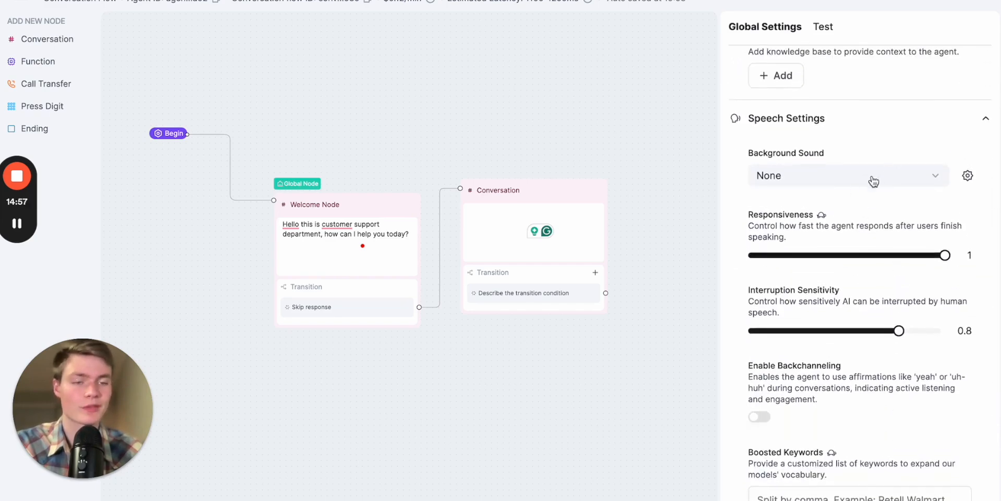
- Set the agent's background sound to Coffee Shop and adjust its volume
left_click(892, 177)
left_click(928, 170)
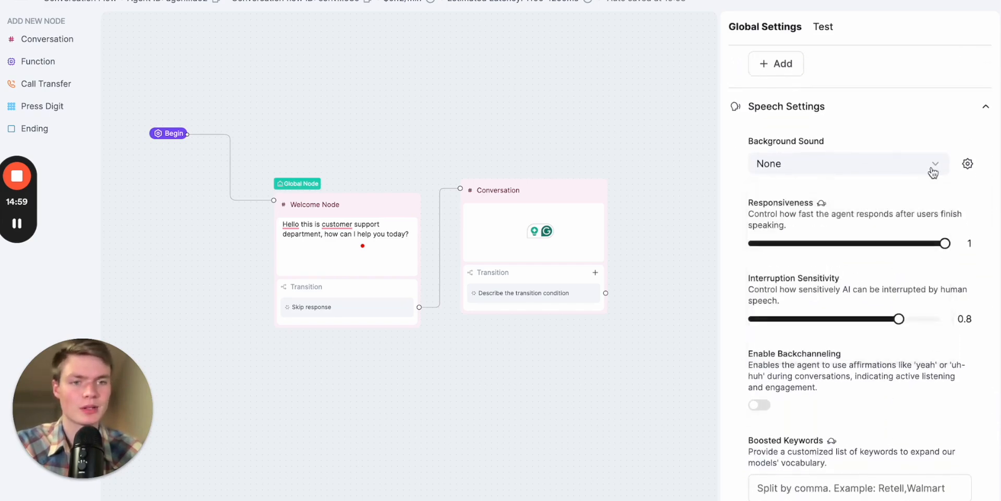
left_click(964, 164)
left_click_drag(889, 221, 864, 224)
left_click(893, 163)
- Raise the agent's Interruption Sensitivity in the Speech Settings to 0.91
scroll(896, 143, "down", 2)
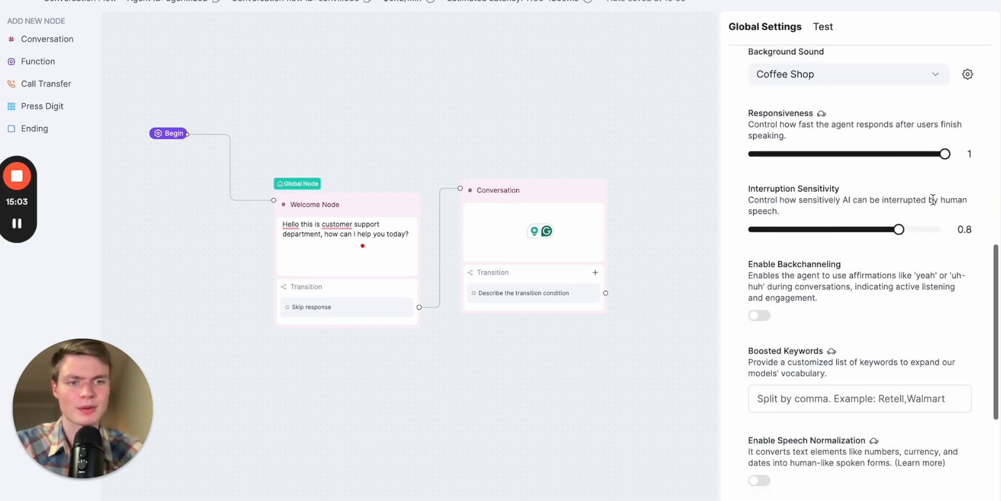
scroll(933, 209, "down", 1)
scroll(881, 220, "down", 1)
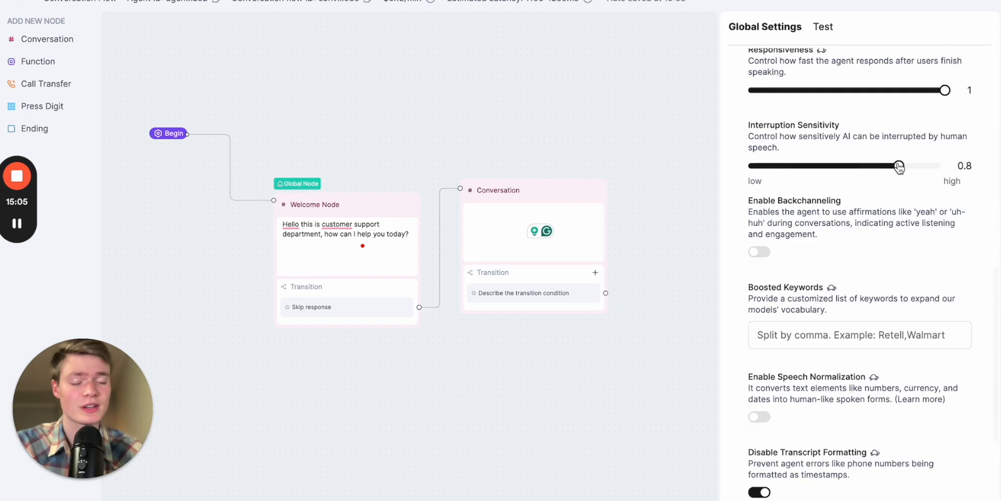
scroll(882, 172, "down", 1)
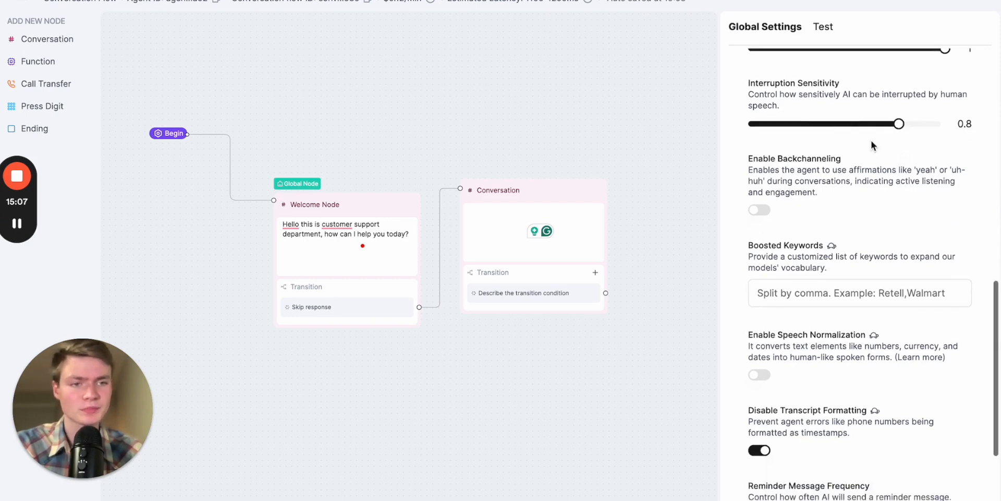
left_click_drag(899, 124, 924, 126)
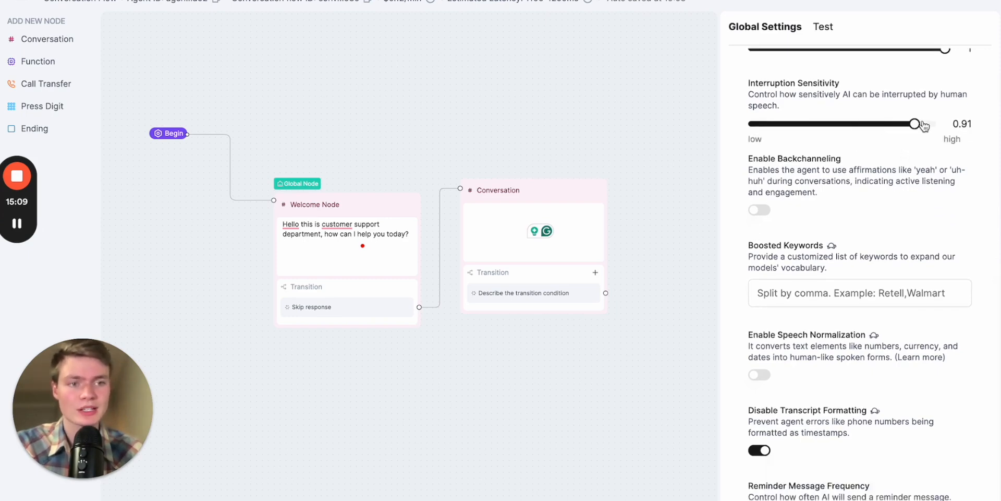
- Enable backchanneling for the agent and enter "yeah, uh-huh" as the backchannel words
scroll(761, 199, "down", 1)
left_click(759, 188)
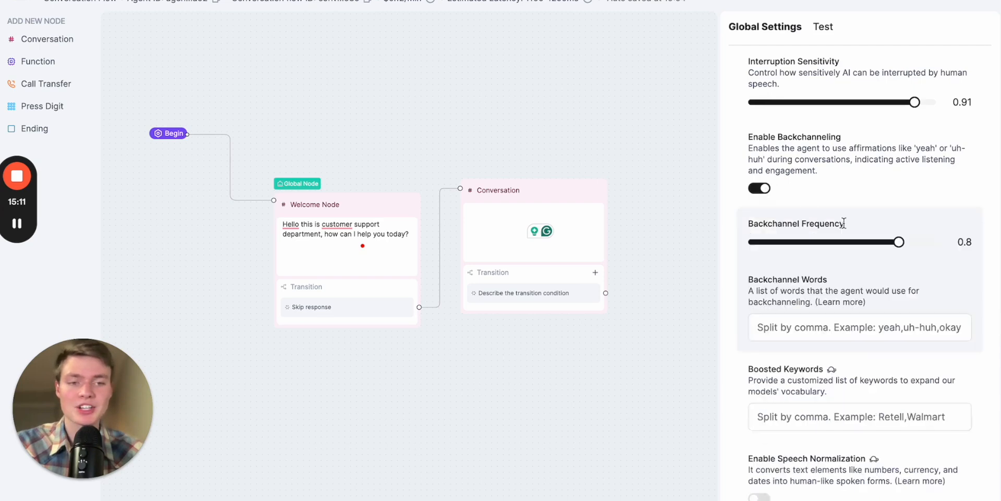
scroll(844, 223, "down", 1)
left_click(787, 286)
type("yeah")
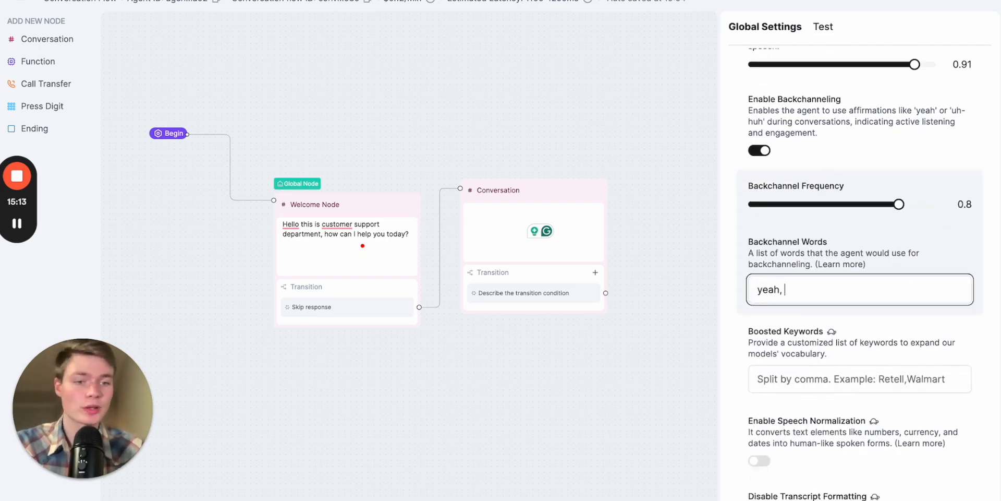
type(", uh-huh")
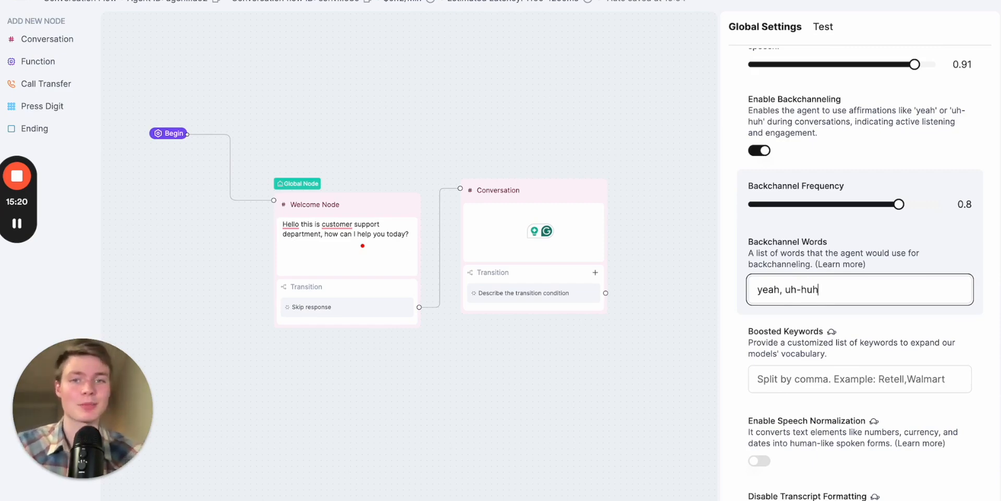
- Review the remaining Speech Settings, from Boosted Keywords and Speech Normalization to Reminder Message Frequency and Pronunciation
scroll(887, 339, "down", 2)
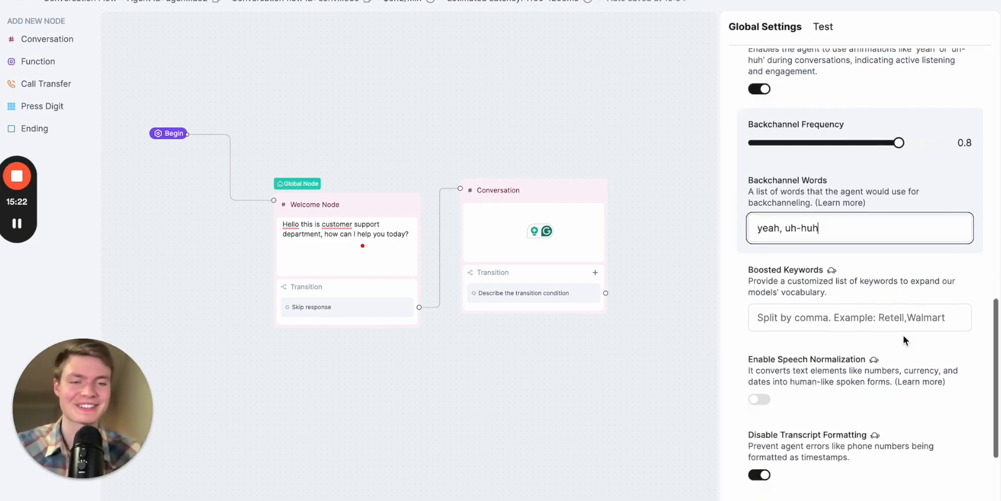
scroll(867, 312, "down", 2)
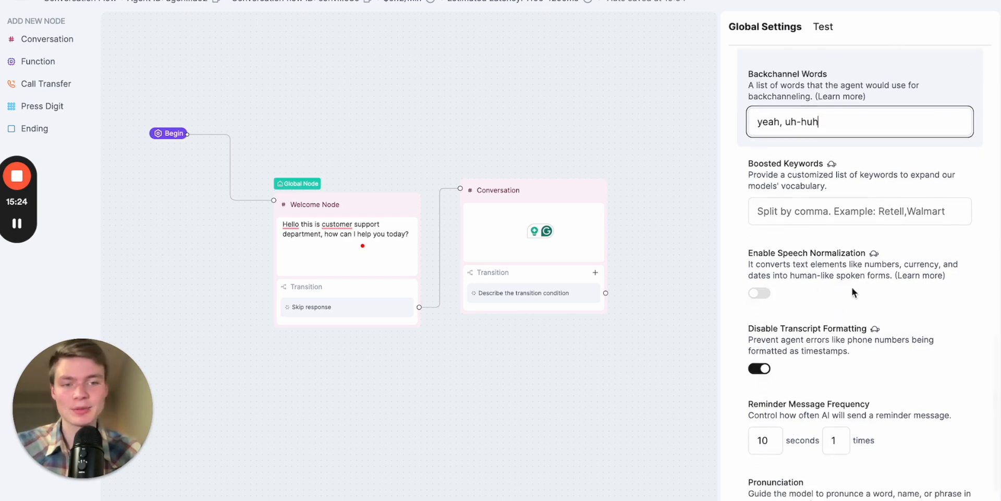
mouse_move(875, 220)
scroll(928, 300, "down", 1)
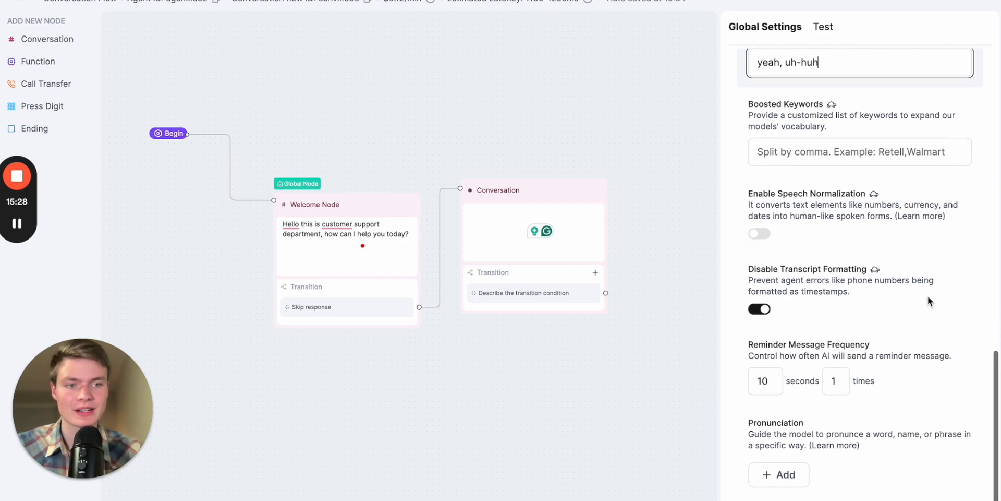
scroll(927, 296, "down", 1)
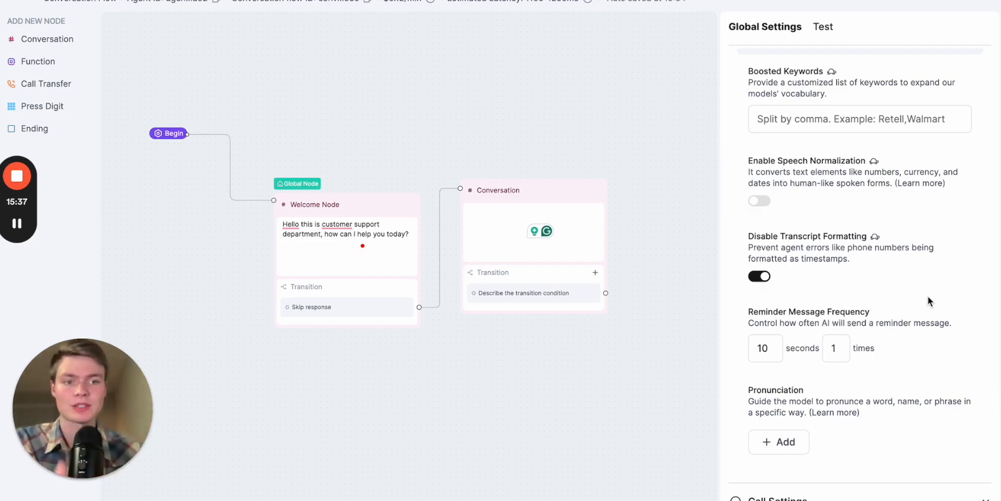
scroll(864, 319, "down", 3)
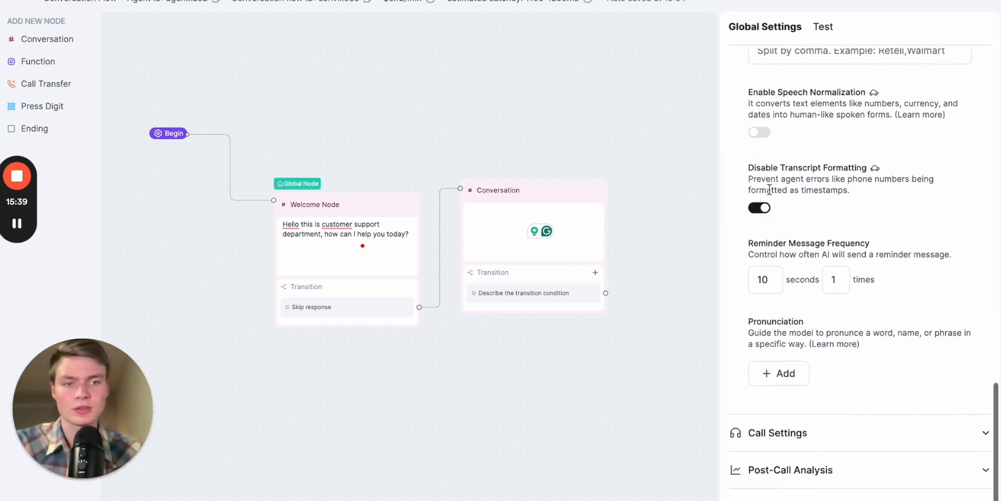
scroll(845, 320, "down", 3)
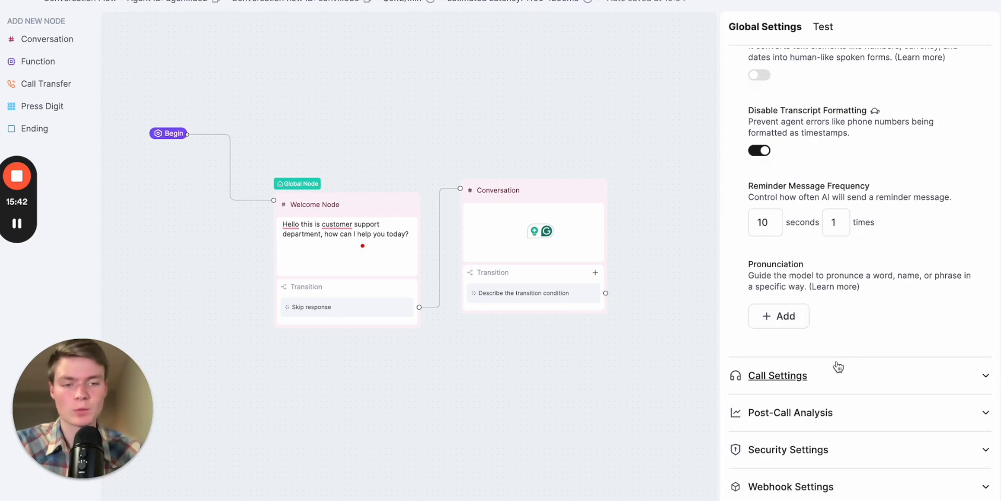
- In the Call Settings, set Max Call Duration to 10.1 m, End Call on Silence to 1.3 m and Pause Before Speaking to 2.4 s
left_click(883, 386)
scroll(883, 389, "down", 10)
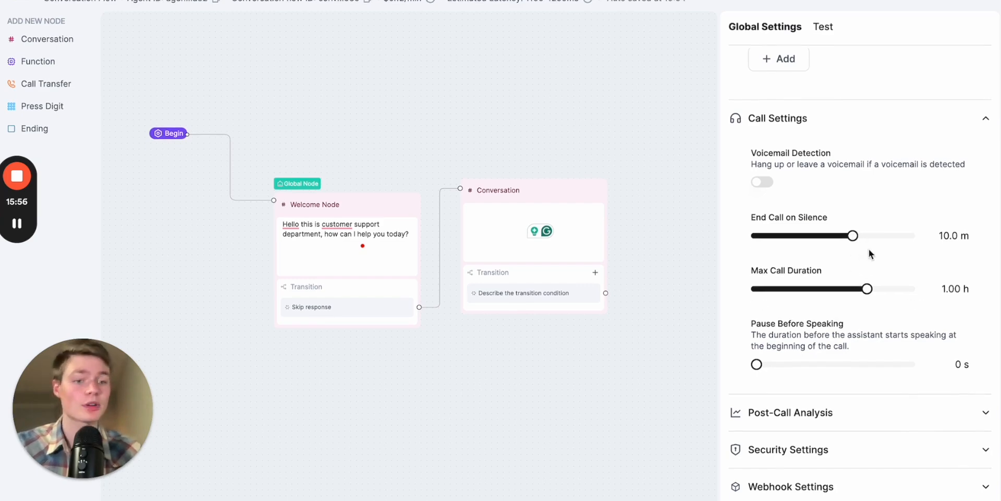
left_click_drag(868, 290, 815, 290)
left_click_drag(853, 236, 783, 241)
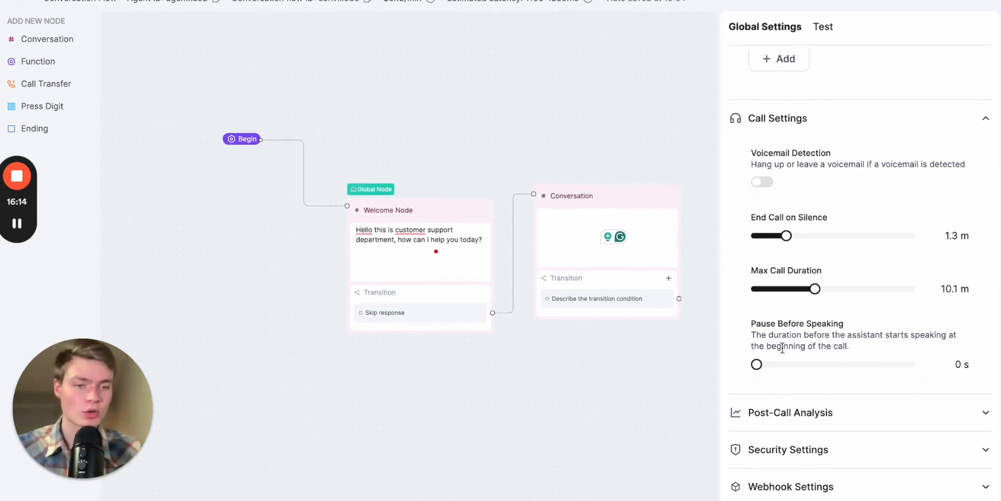
left_click_drag(761, 367, 824, 366)
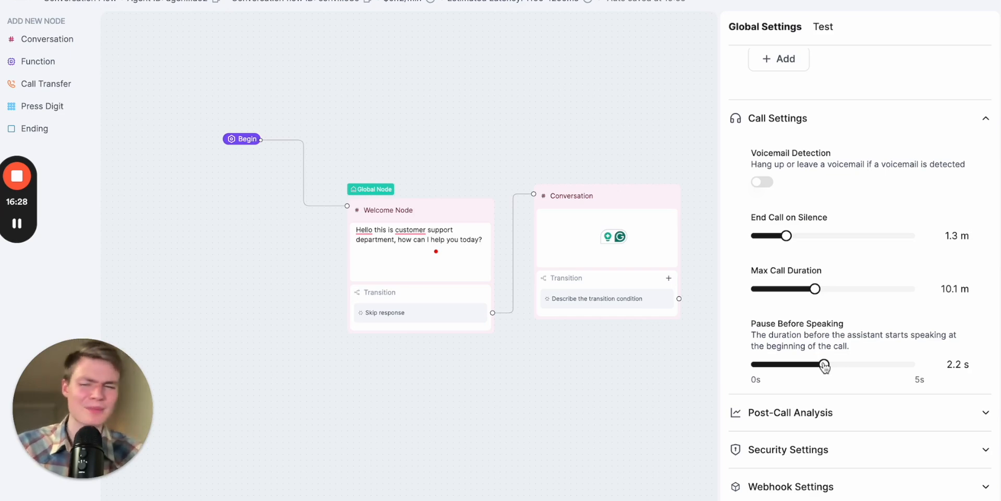
mouse_move(824, 365)
left_mouse_down()
mouse_move(842, 365)
mouse_move(830, 365)
left_mouse_up()
- Expand the Post-Call Analysis and Security Settings sections of the Global Settings
left_click(850, 419)
scroll(898, 443, "down", 2)
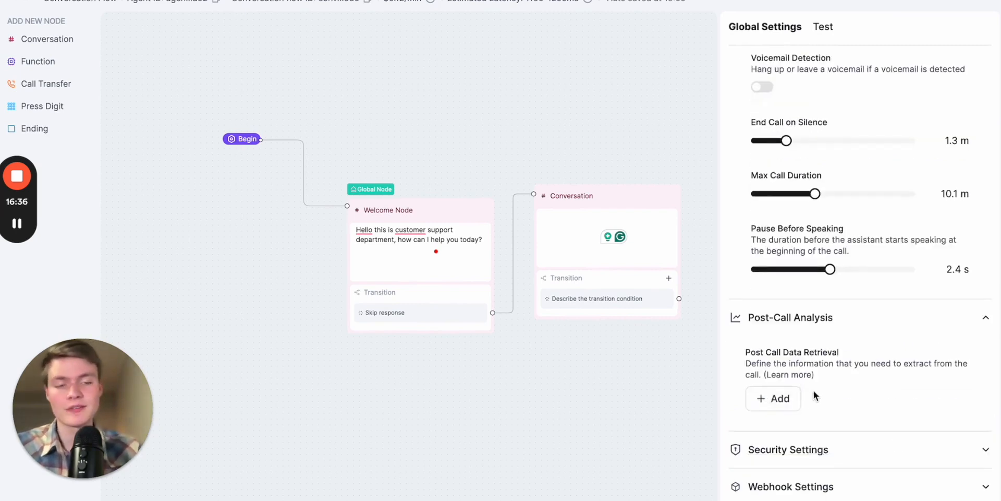
left_click(847, 449)
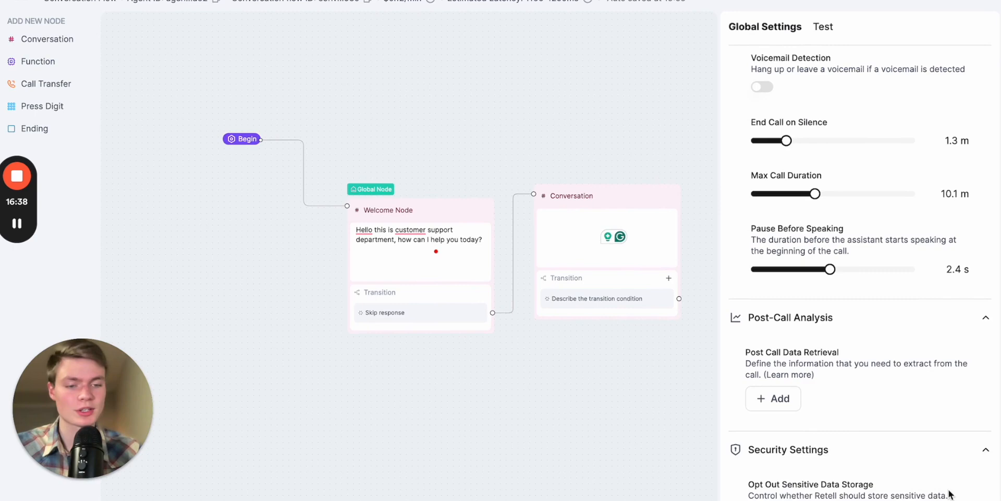
scroll(943, 359, "down", 3)
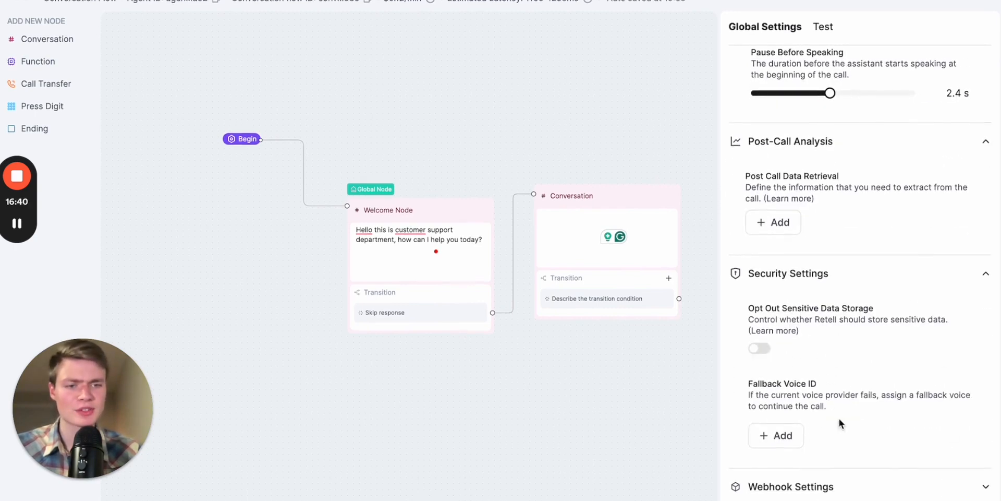
- Browse the PlayHT voices and add play-Bing as the agent's fallback voice
left_click(776, 434)
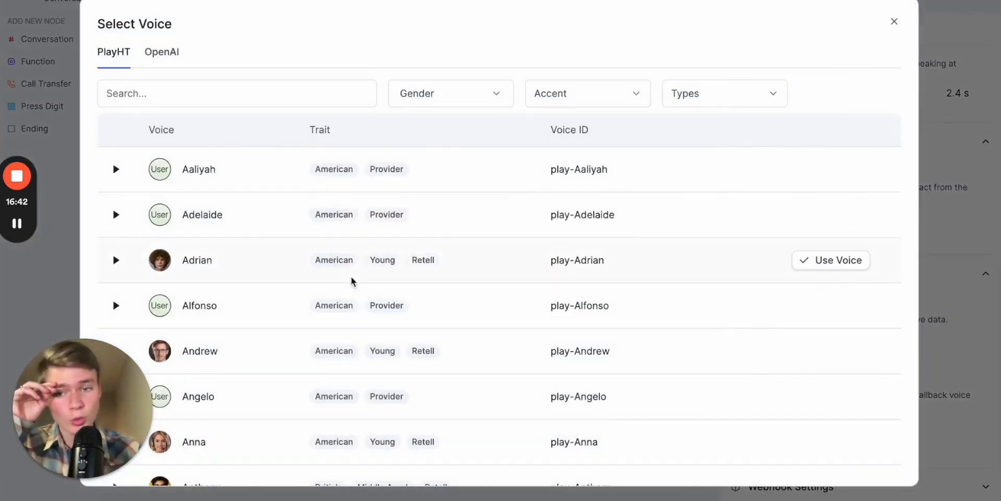
scroll(351, 301, "down", 5)
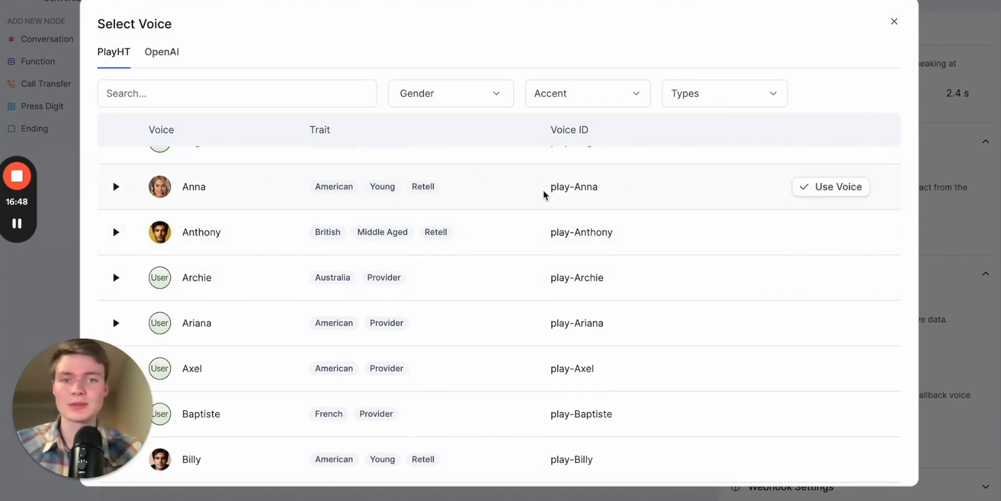
scroll(552, 237, "down", 1)
left_click(637, 82)
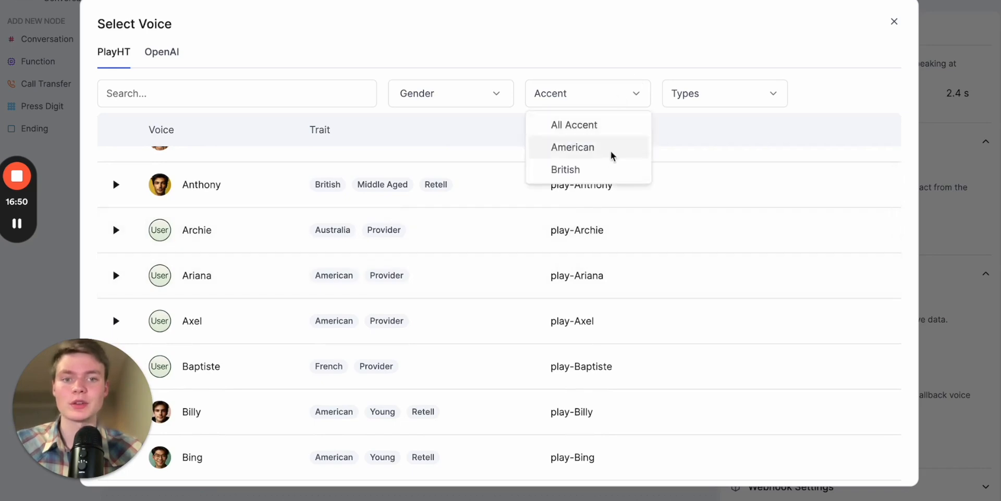
key("Escape")
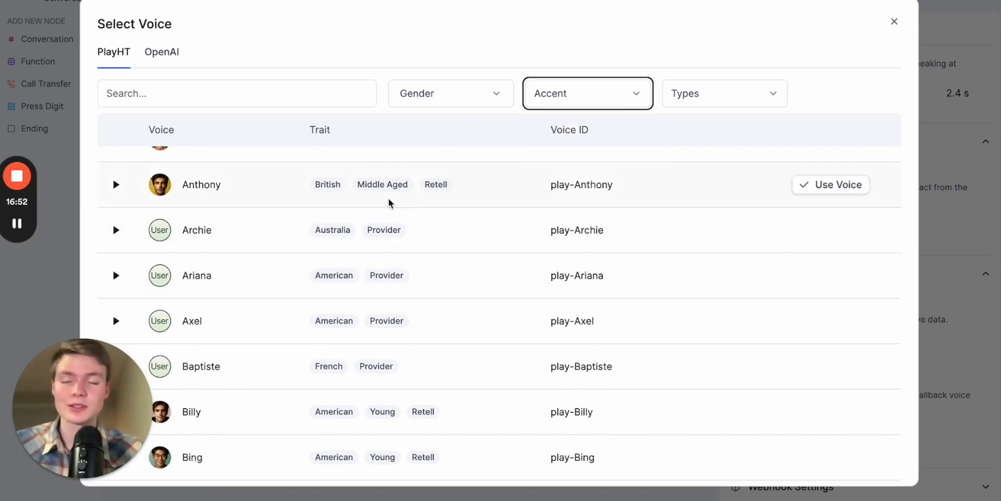
scroll(454, 326, "down", 1)
scroll(453, 328, "down", 3)
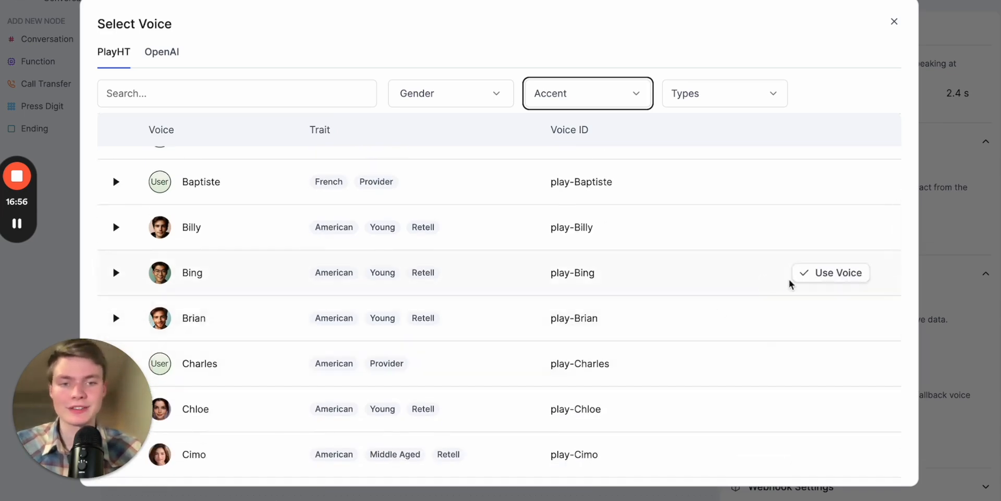
left_click(829, 274)
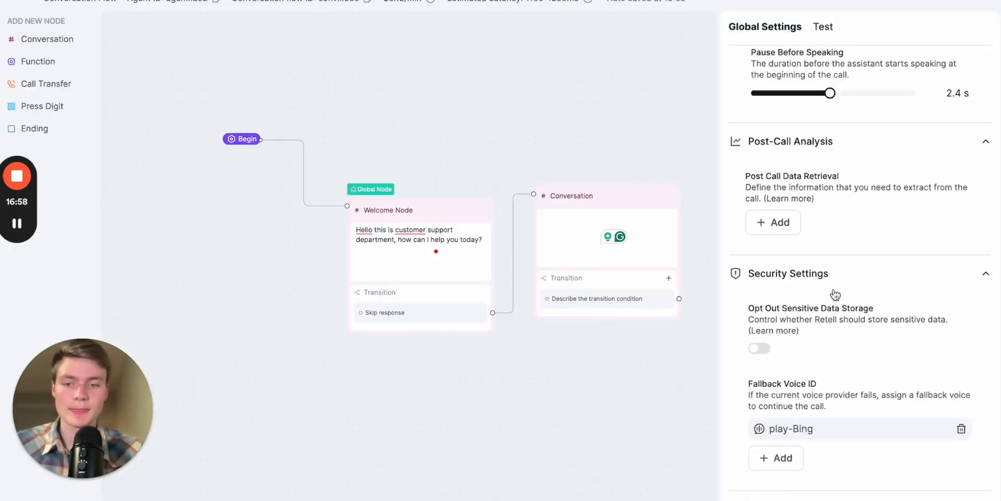
- Expand the Webhook Settings and look at the Inbound Call and Agent Level Webhook URL fields
scroll(863, 372, "down", 1)
scroll(863, 371, "down", 5)
scroll(849, 395, "down", 3)
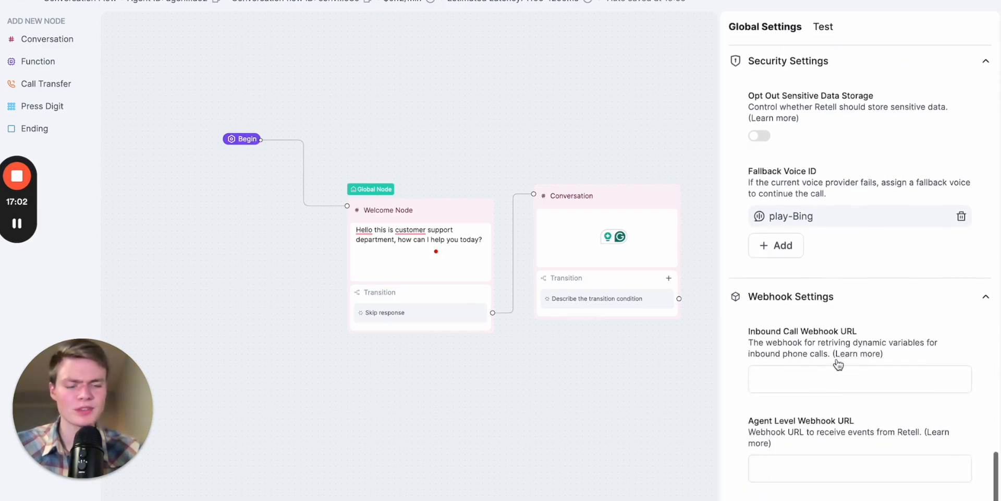
left_click(816, 459)
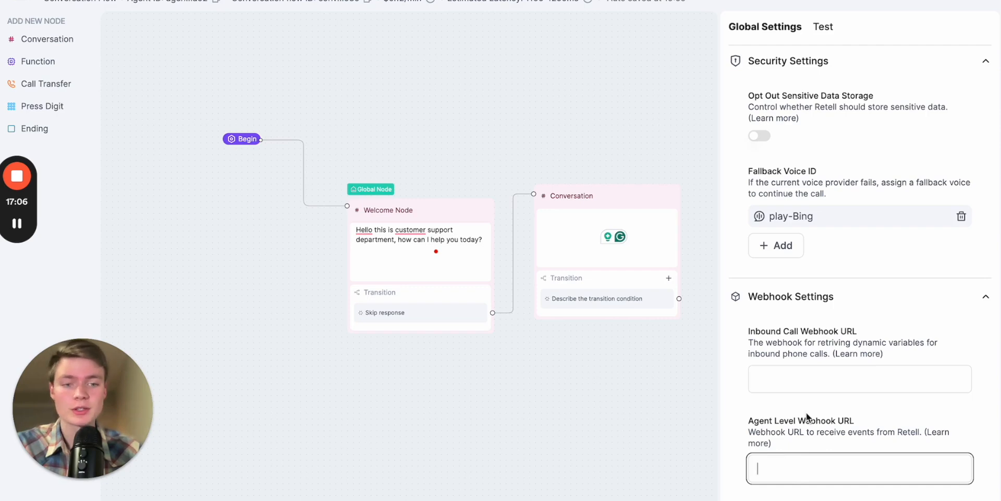
left_click(821, 379)
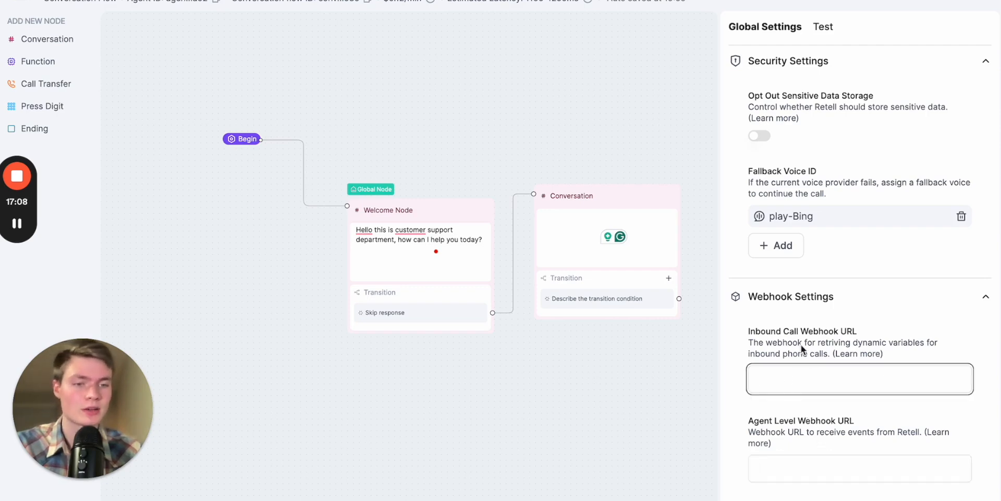
left_click_drag(773, 331, 835, 332)
left_click(811, 377)
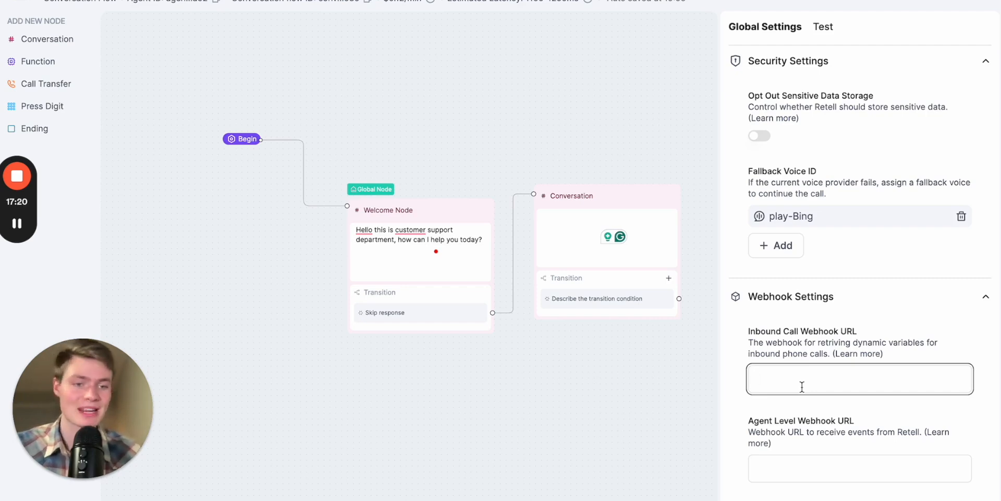
left_click_drag(657, 421, 624, 442)
scroll(347, 231, "up", 3)
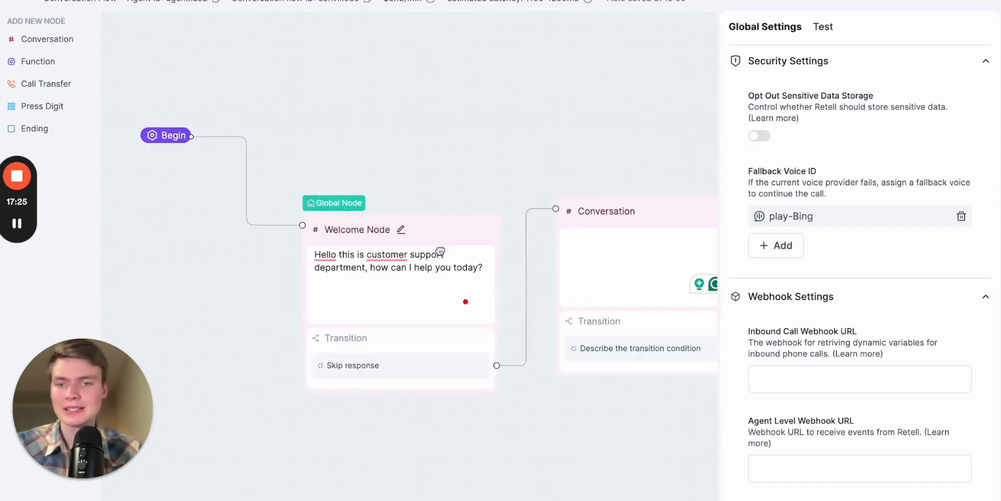
left_click_drag(441, 251, 398, 257)
scroll(431, 188, "down", 3)
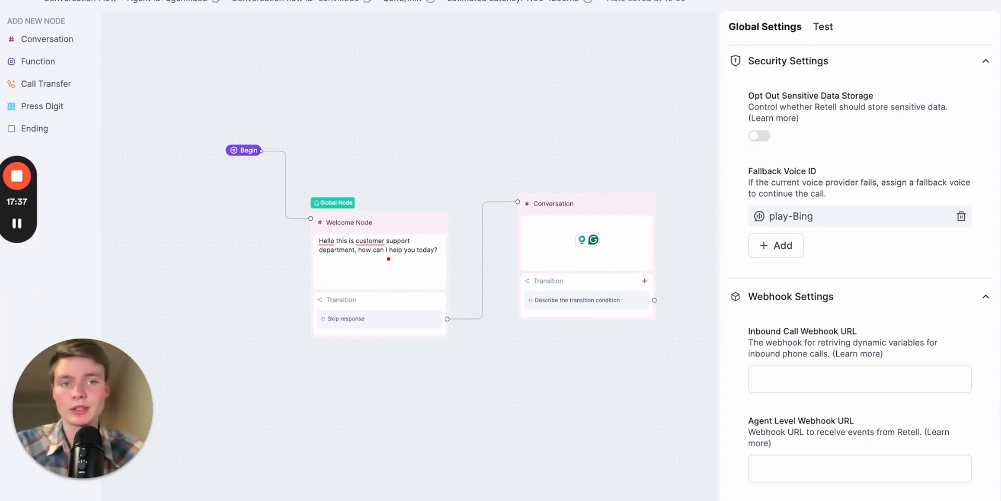
- Switch to the Voice Pioneers Prompt Builder in ChatGPT and collapse its sidebar
key("ctrl+Tab")
key("ctrl+shift+Tab")
key("ctrl+shift+Tab")
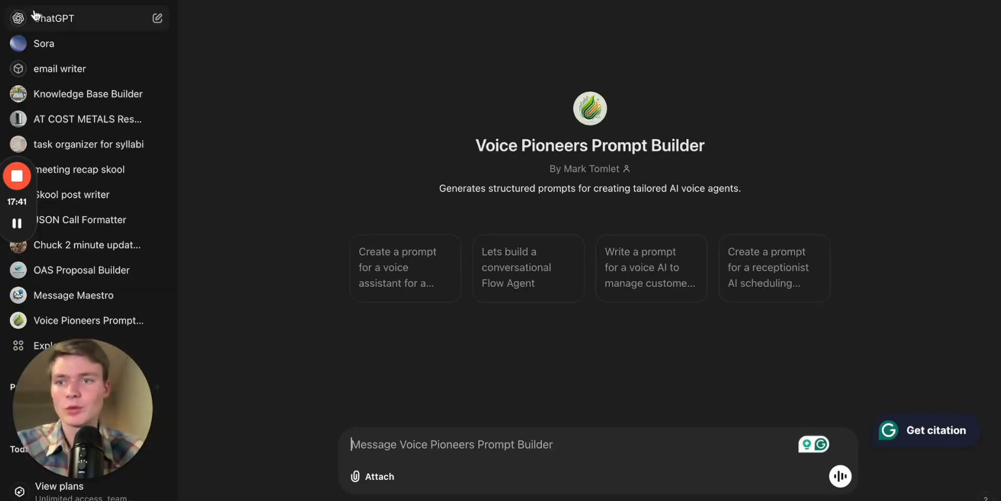
left_click(20, 1)
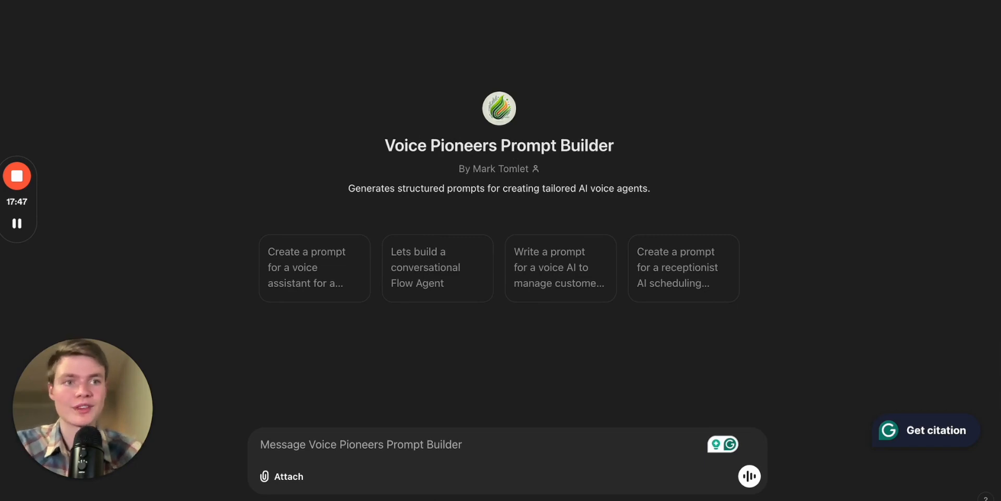
- Open the AI Voice Pioneers Skool community in a new browser tab and browse its Classroom courses
key("super+t")
type("sk")
key("Return")
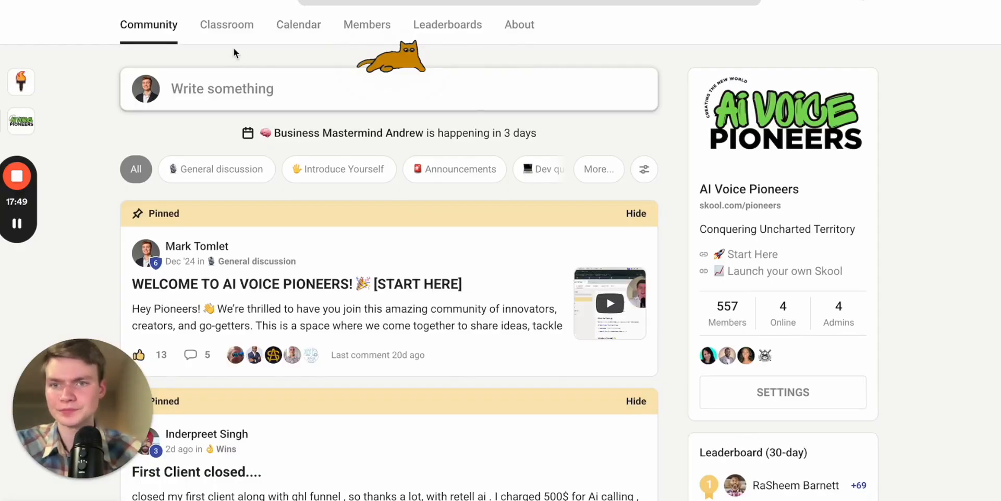
left_click(233, 25)
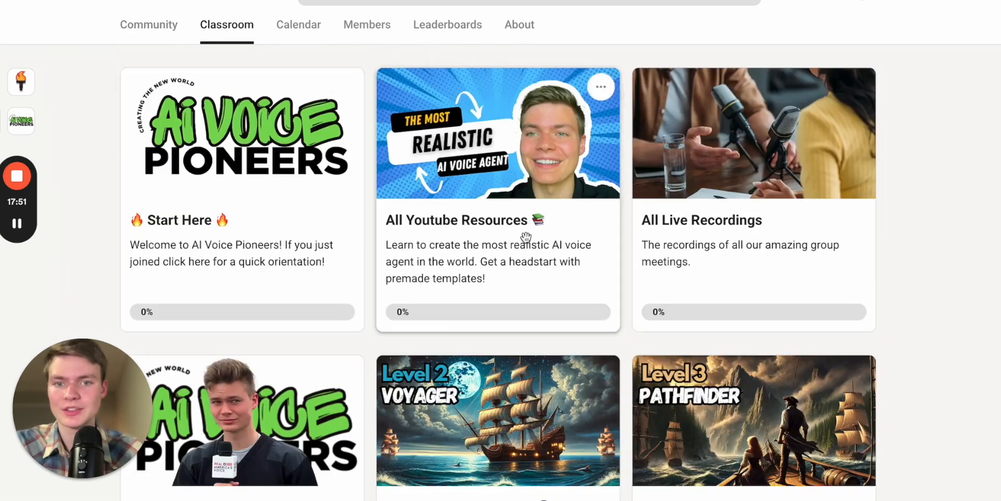
scroll(651, 261, "down", 1)
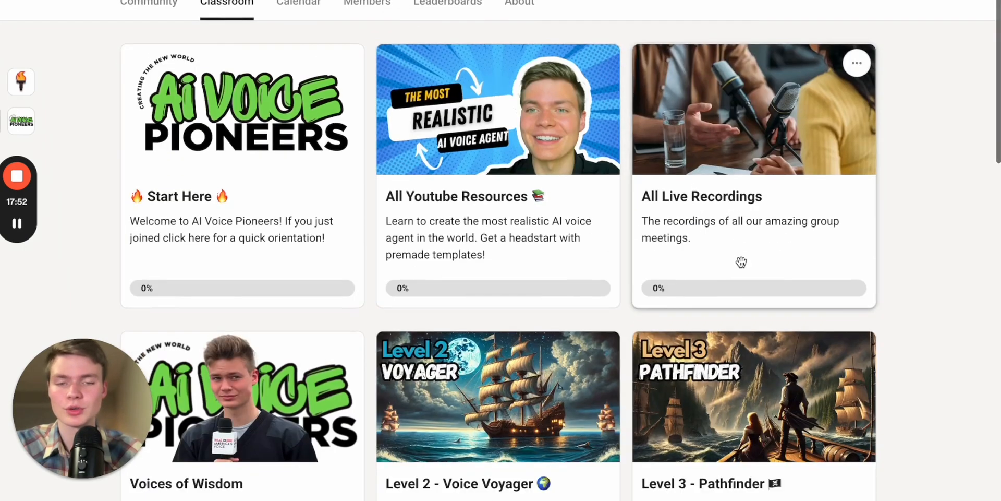
- Open the All Youtube Resources course and follow the My Personal Prompt Generator link to its custom GPT
left_click(560, 221)
scroll(485, 281, "down", 8)
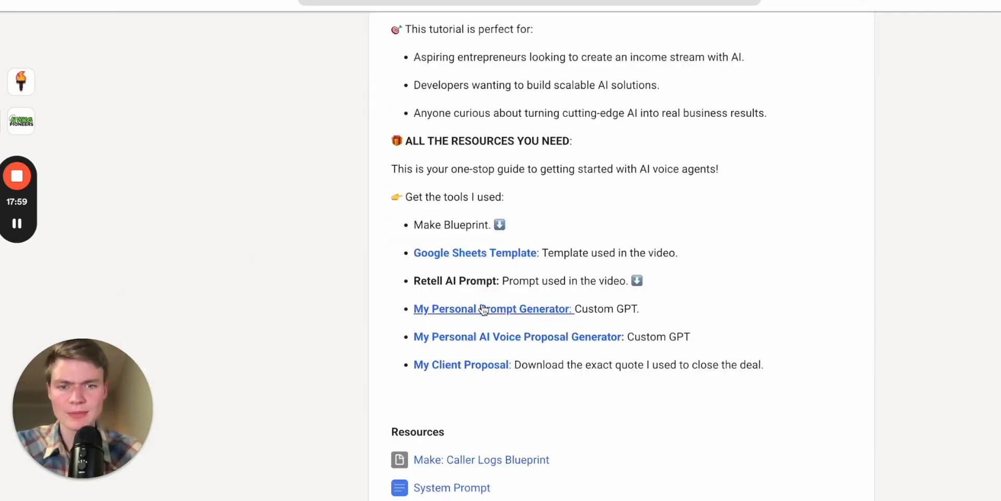
left_click(544, 309)
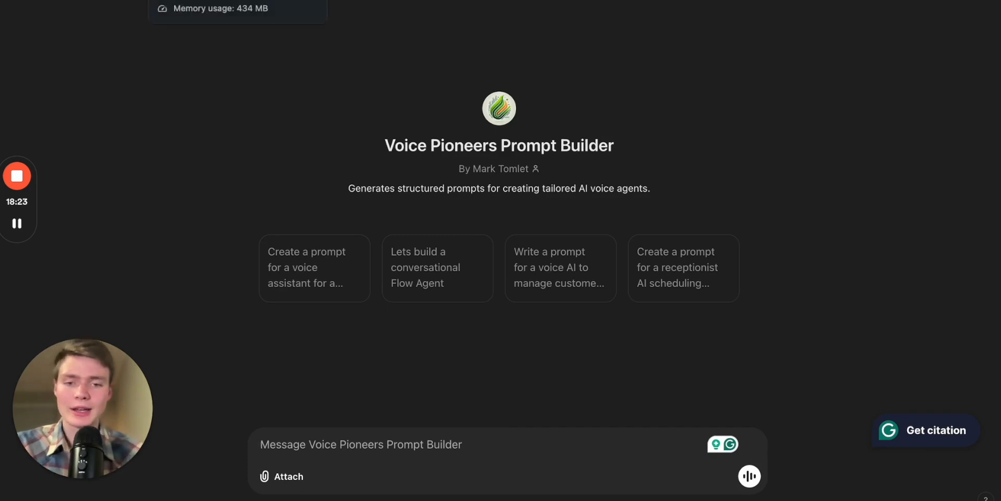
- Switch to the Google Docs document and copy the TechShield system prompt and conversational flow text
left_click(201, 1)
scroll(528, 286, "down", 10)
scroll(528, 285, "down", 20)
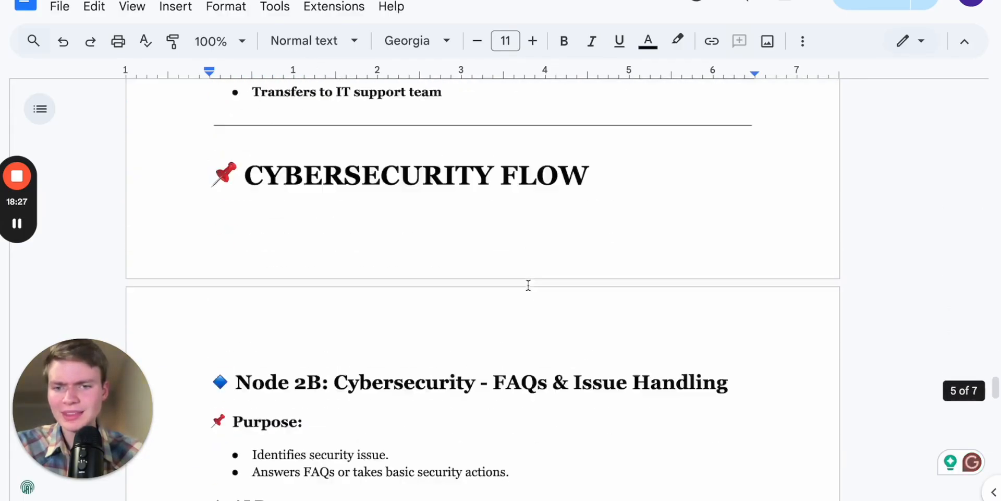
scroll(529, 285, "down", 9)
scroll(528, 283, "up", 3)
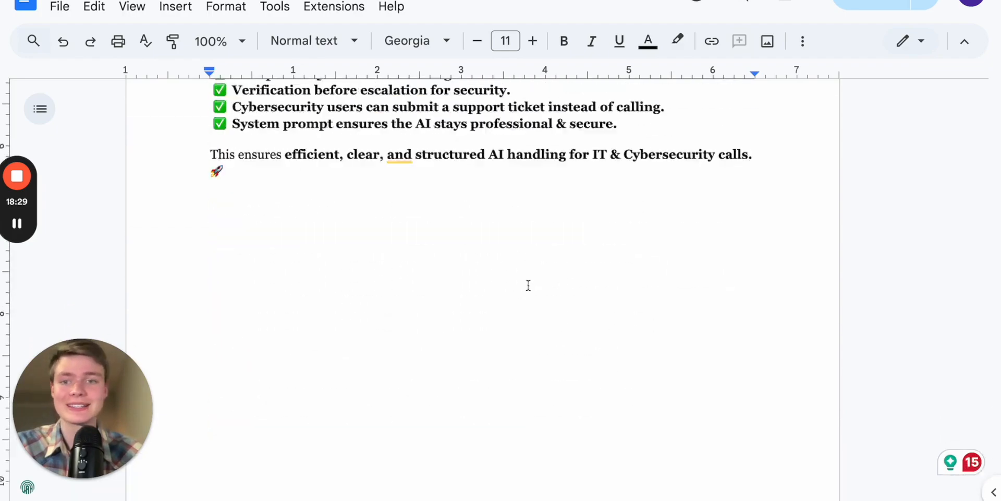
key("ctrl+a")
scroll(224, 221, "up", 15)
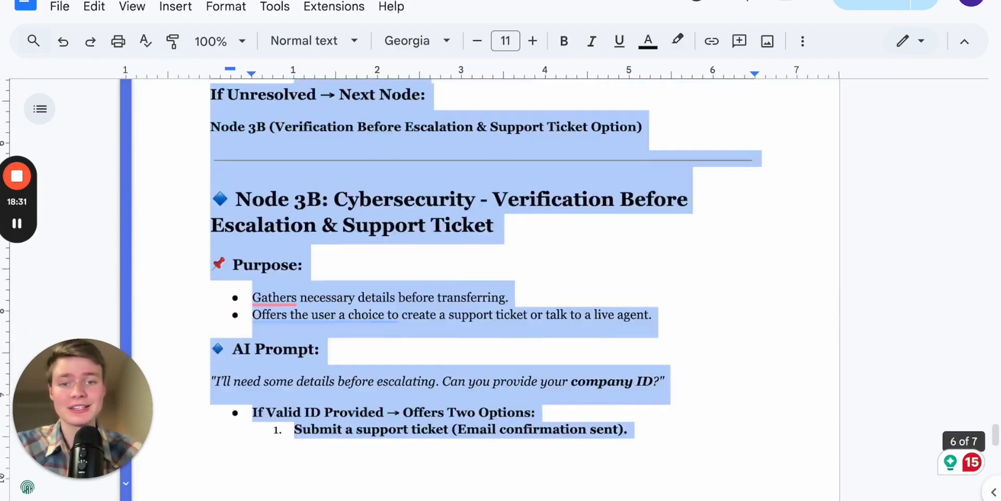
scroll(524, 288, "up", 20)
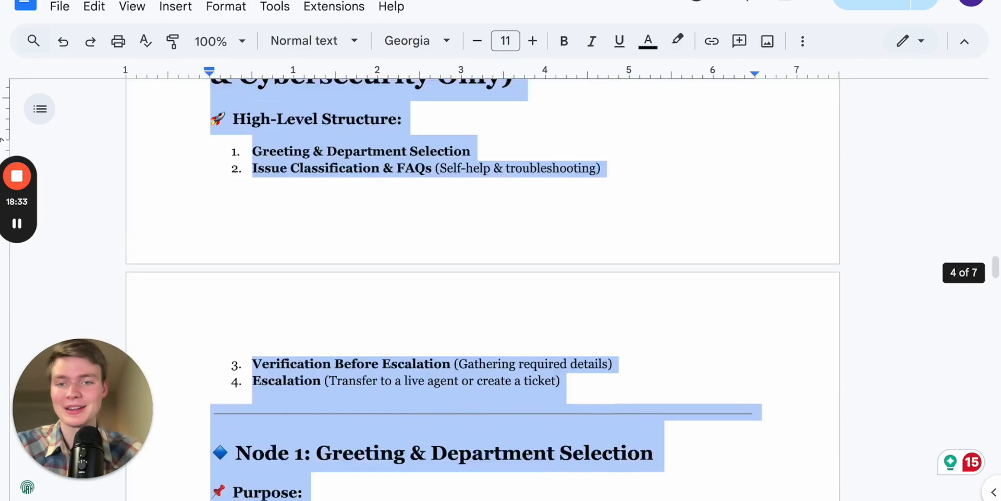
scroll(524, 288, "up", 10)
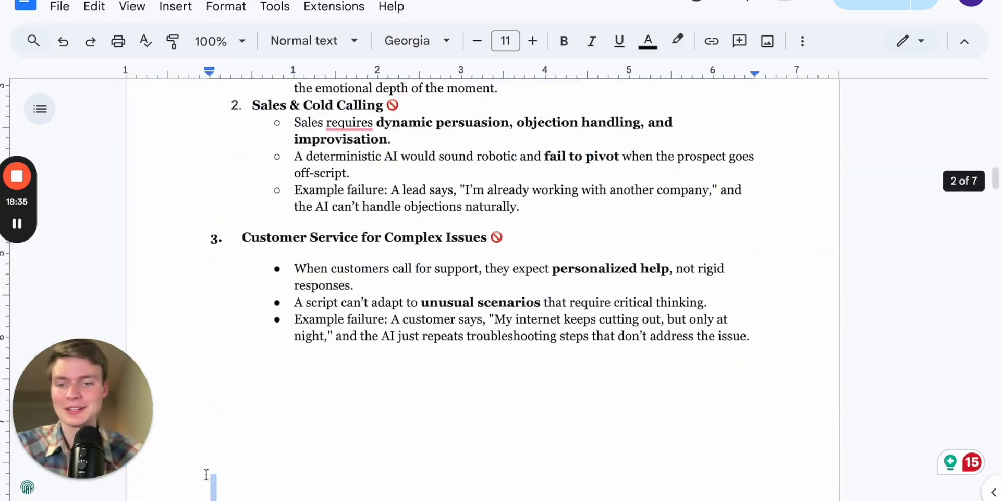
- In the Voice Pioneers Prompt Builder, write "lets create a conversational flow agent for this company and make sure to have separate departments for IT and cybersecurity. :"
left_click(756, 1)
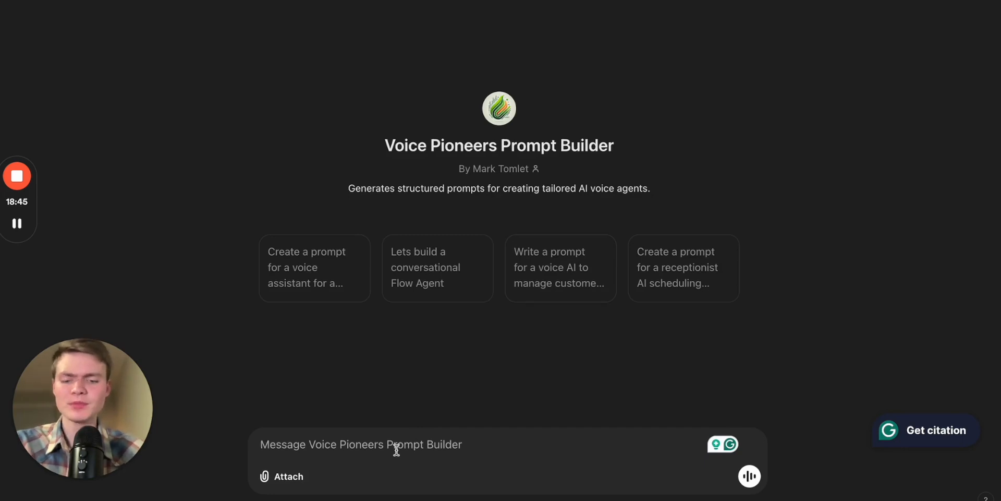
type("lets crea")
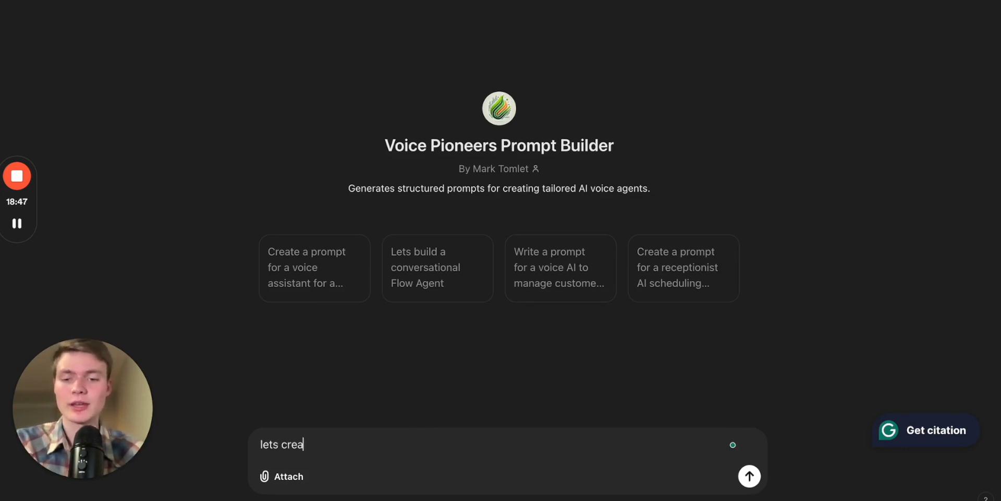
type("te a conversational")
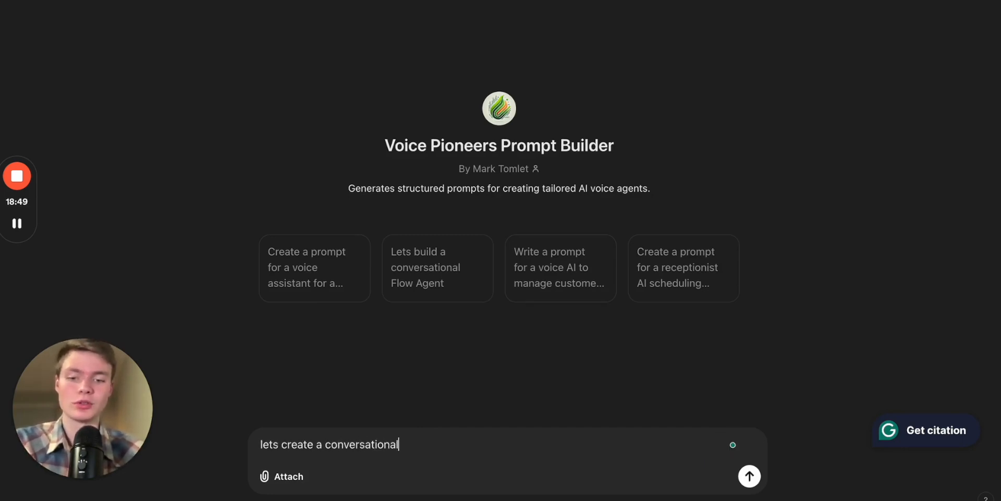
type(" flow agent for ")
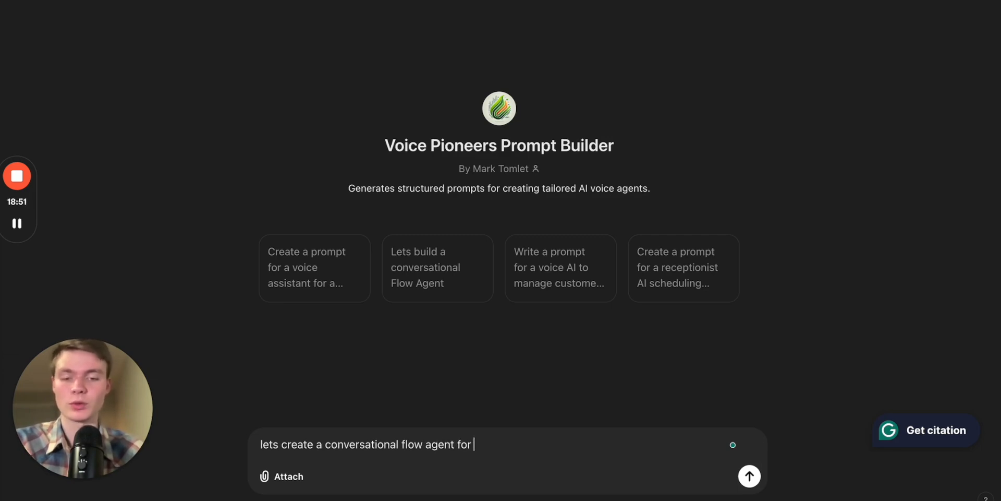
type("this company and ")
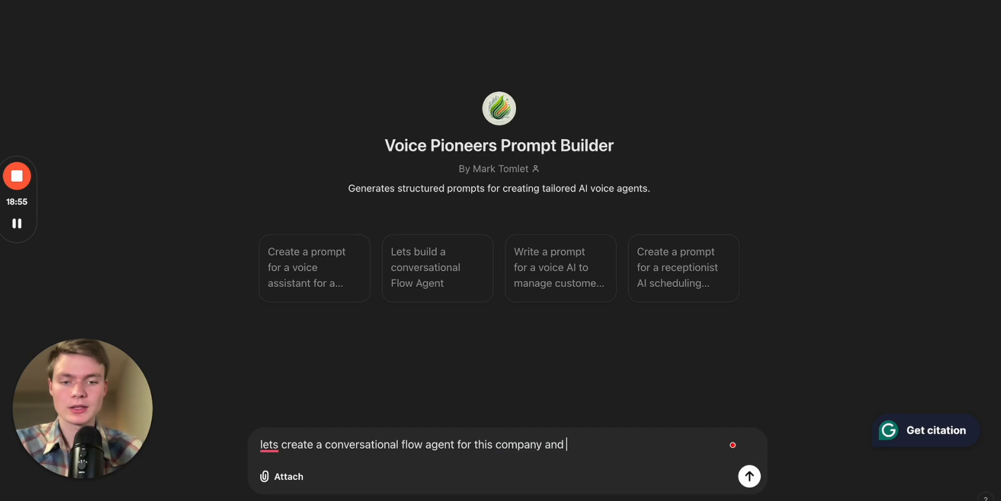
type("make sure to do it")
key("BackSpace")
type("have separate departments for IT and cybersecurity.")
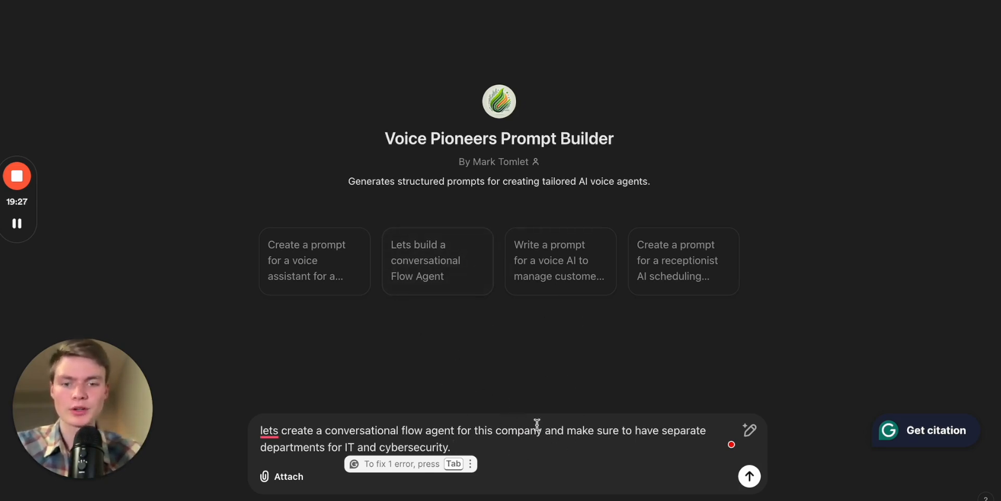
type(":")
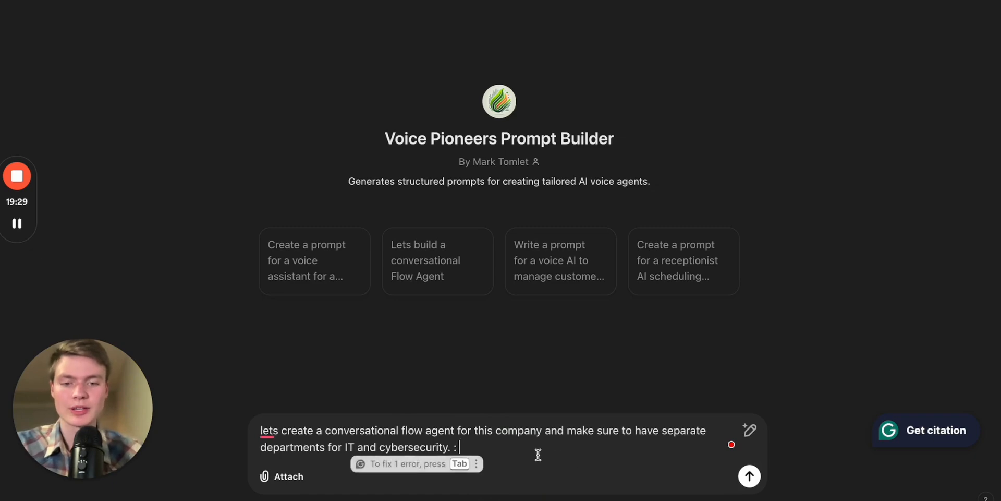
- Paste the copied TechShield prompt and flow text after the request and send the message
key("ctrl+v")
scroll(476, 399, "up", 5)
scroll(476, 400, "up", 10)
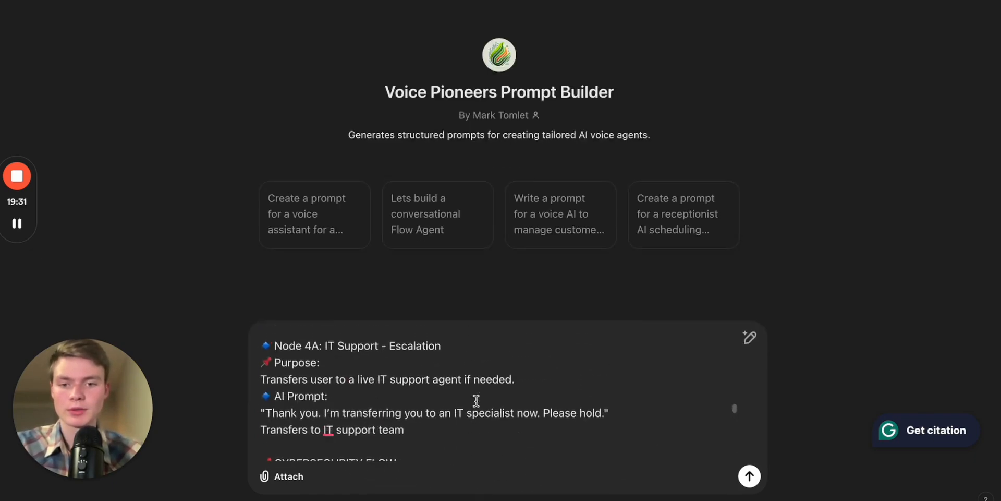
left_click(756, 482)
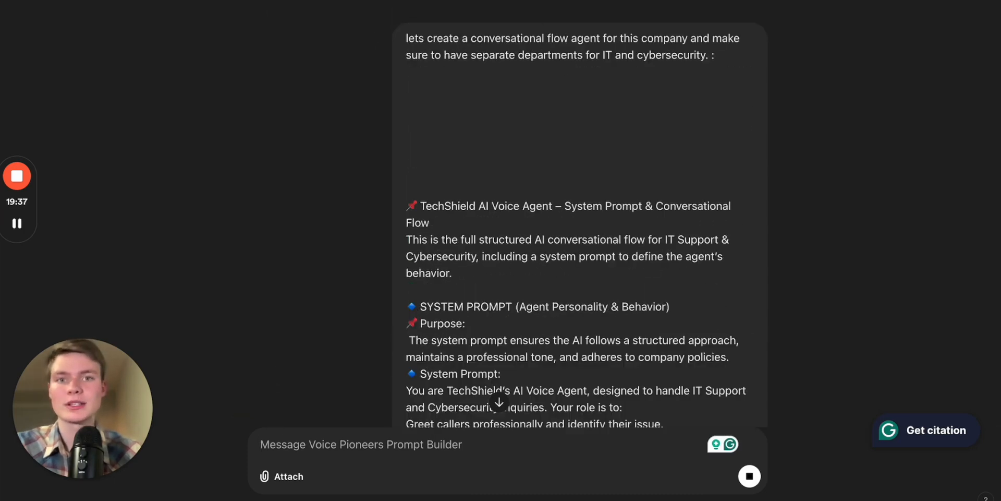
- Switch to the Retell flow editor and turn off Skip Response and Global Node for the Welcome Node
key("ctrl+Tab")
scroll(358, 360, "up", 5)
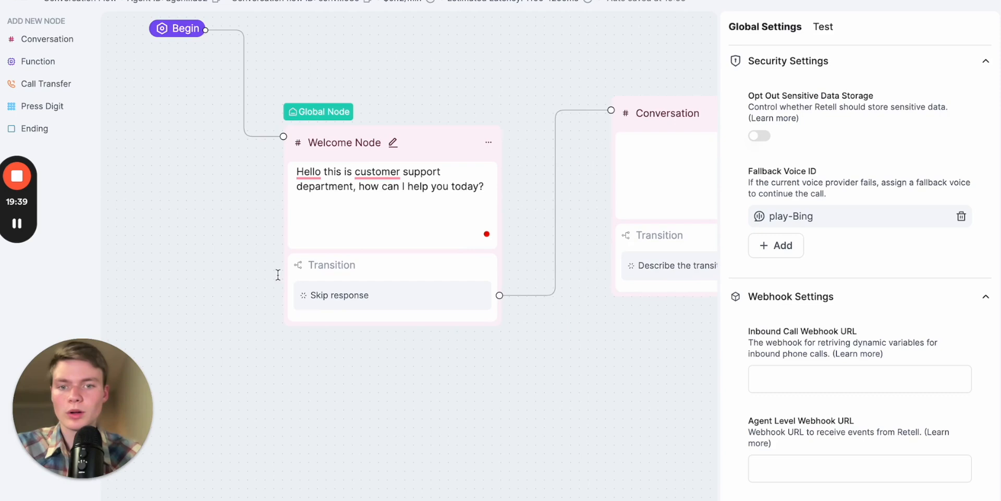
left_click_drag(149, 251, 204, 285)
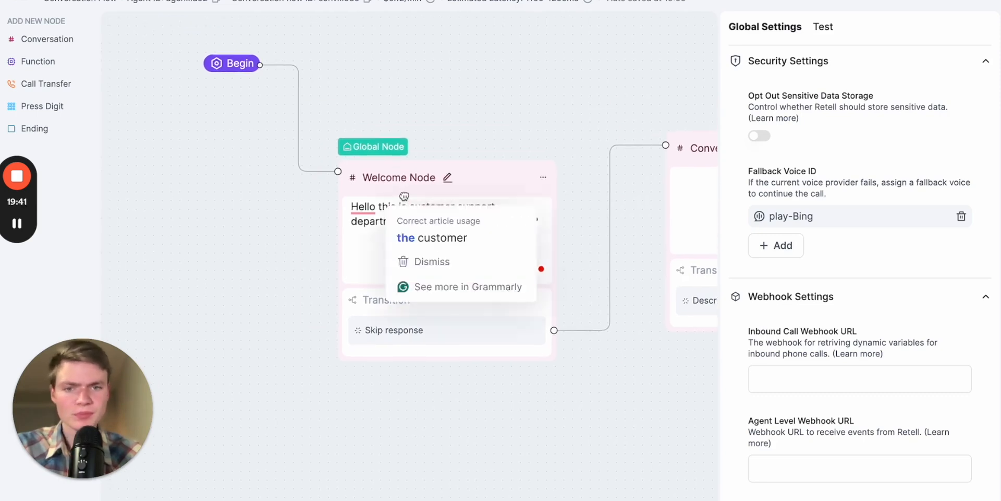
left_click(412, 194)
left_click(759, 119)
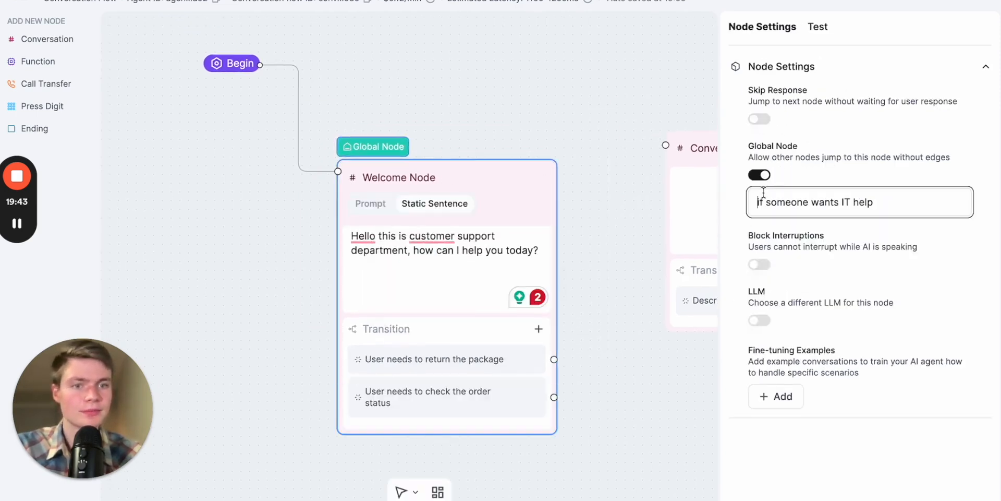
left_click(759, 174)
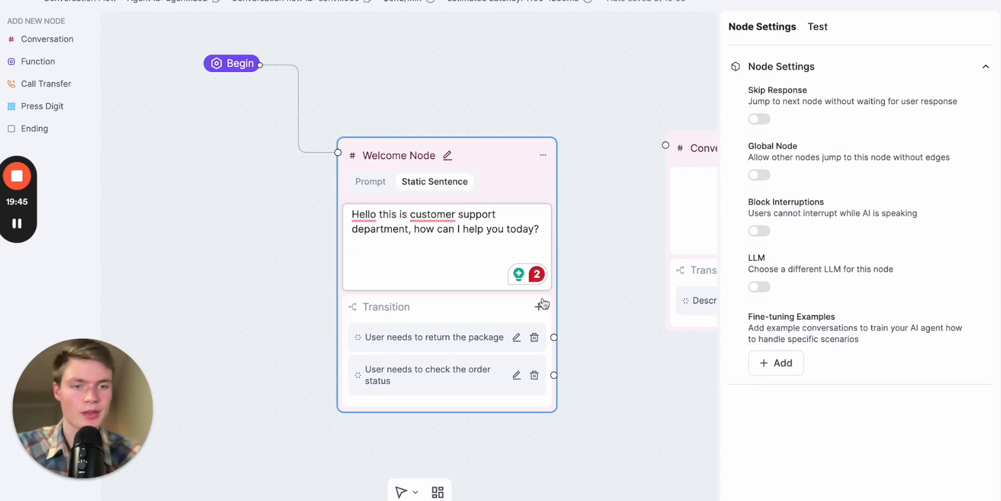
left_click_drag(631, 376, 556, 360)
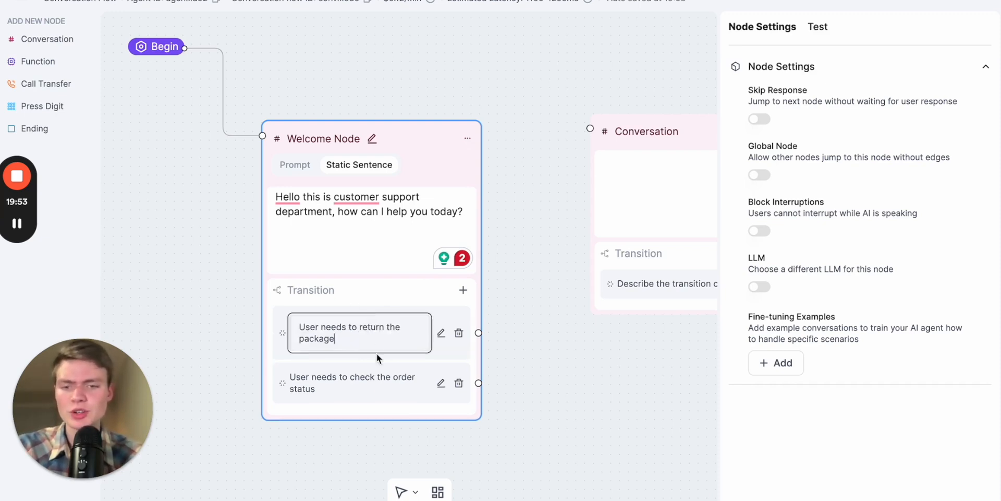
- Look into the Welcome Node's two transition conditions and move the node farther from the Conversation node
left_click(380, 359)
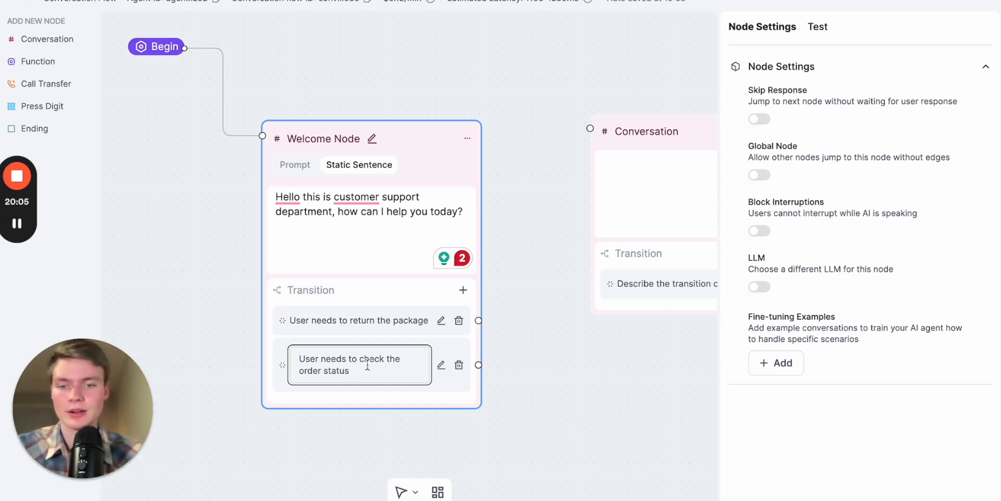
left_click(388, 320)
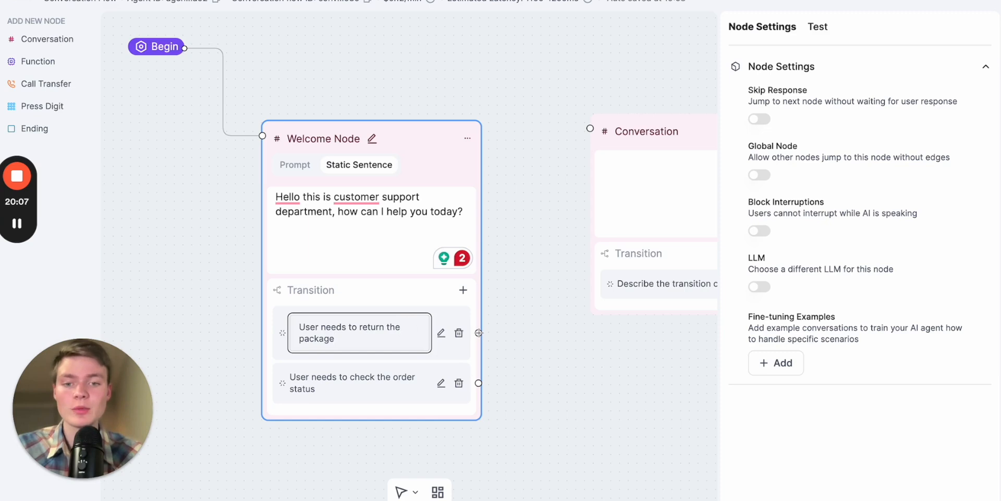
left_click(479, 332)
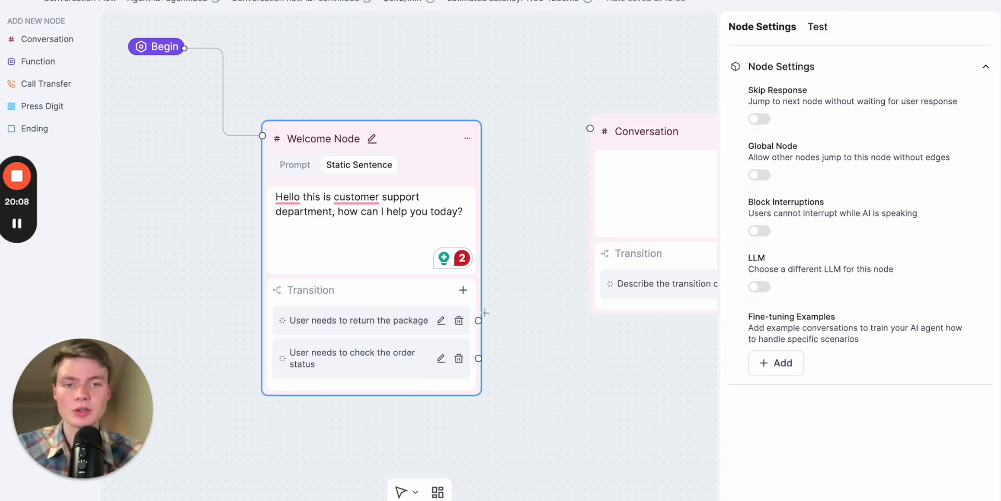
left_click(549, 155)
left_click_drag(534, 236, 481, 271)
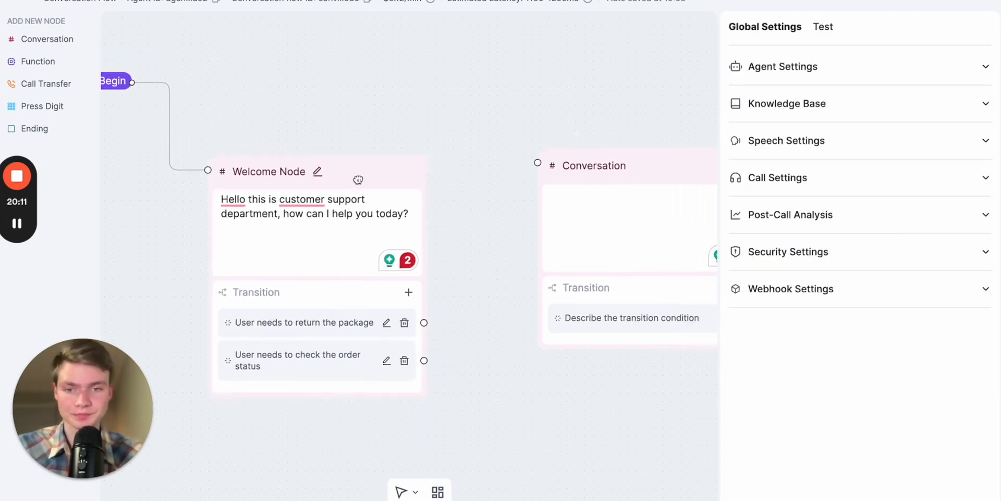
left_click_drag(365, 179, 333, 180)
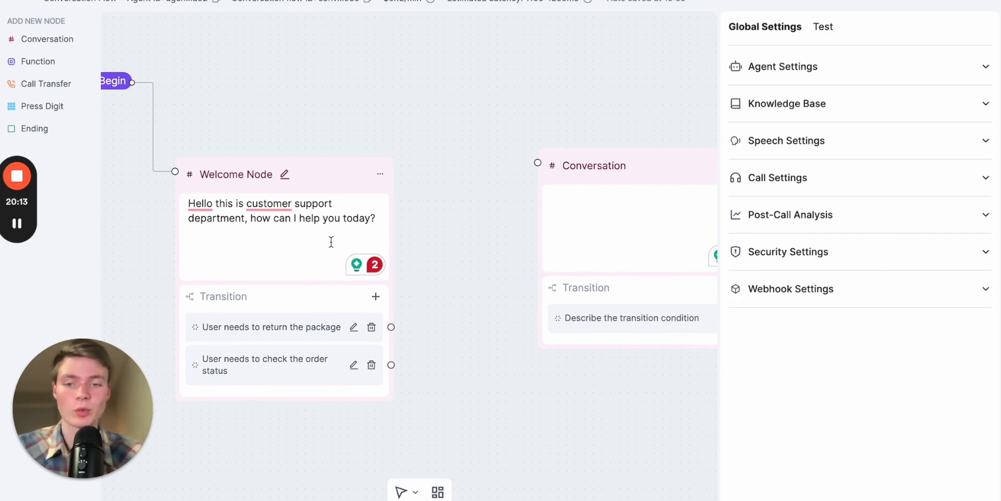
- Try to connect the "User needs to check the order status" transition to the Conversation node
left_click(312, 372)
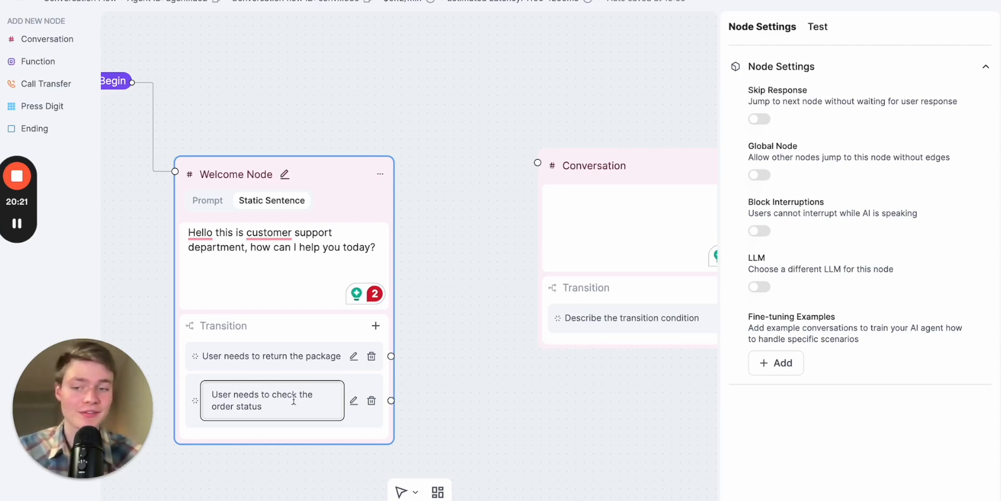
left_click(390, 398)
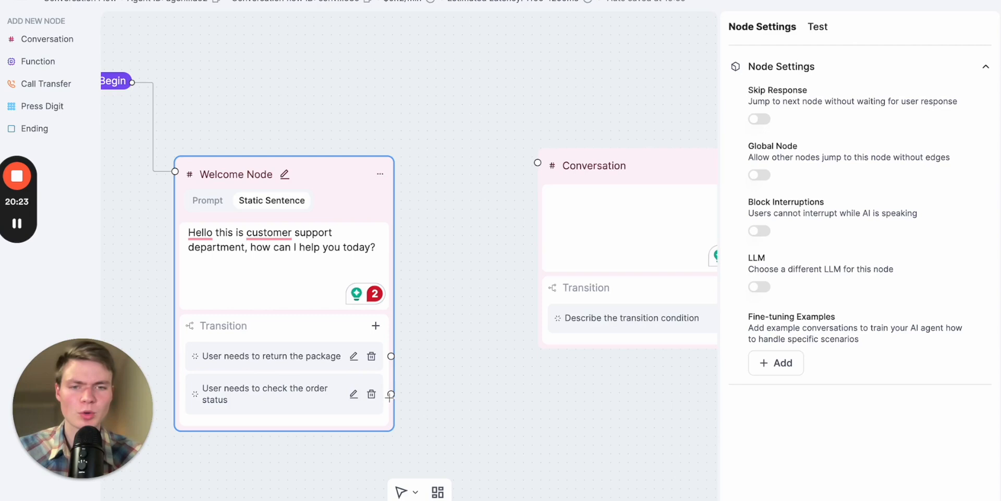
left_click(454, 284)
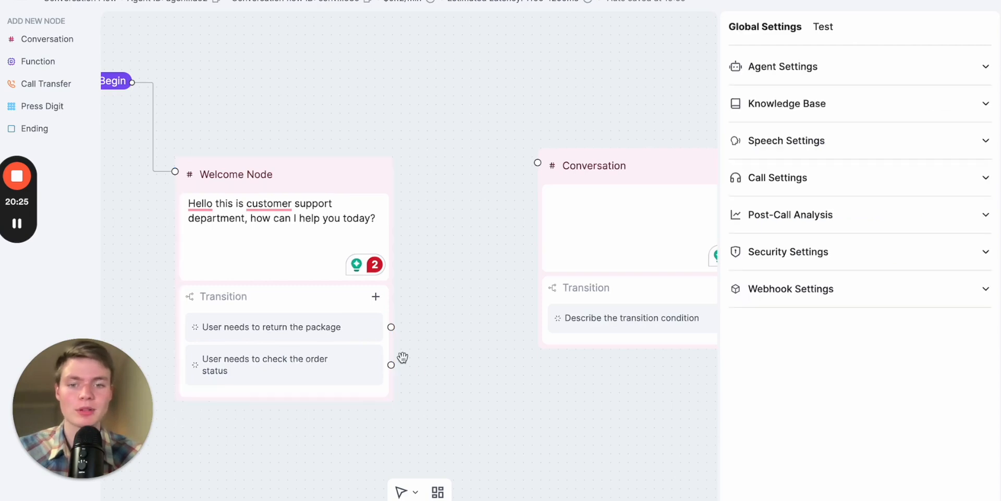
left_click_drag(391, 365, 520, 167)
left_click(465, 262)
- Replace the Welcome Node's package return and order status transitions with one new blank transition condition
left_click(280, 289)
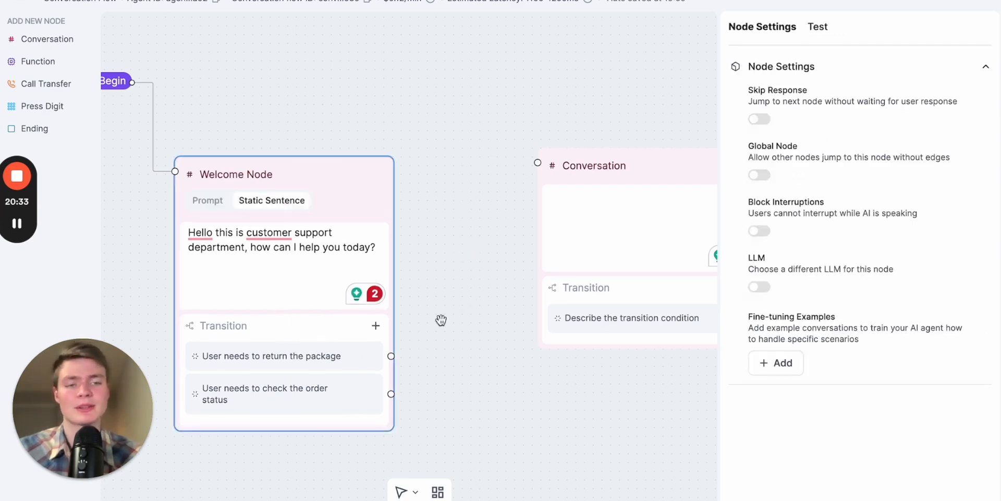
left_click(375, 325)
left_click(376, 325)
left_click(375, 325)
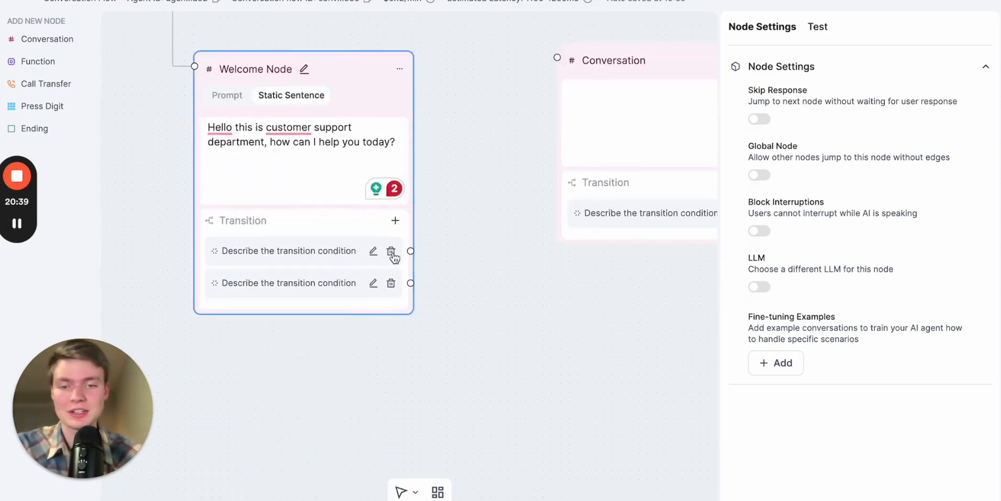
left_click(391, 250)
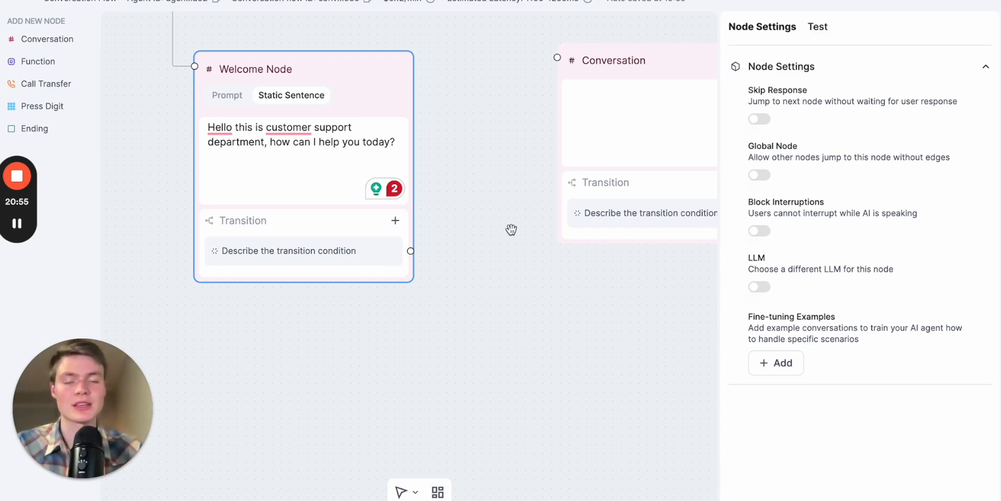
- Switch to the Voice Pioneers Prompt Builder chat and review the generated conversation flow down to its node diagram
key("ctrl+Tab")
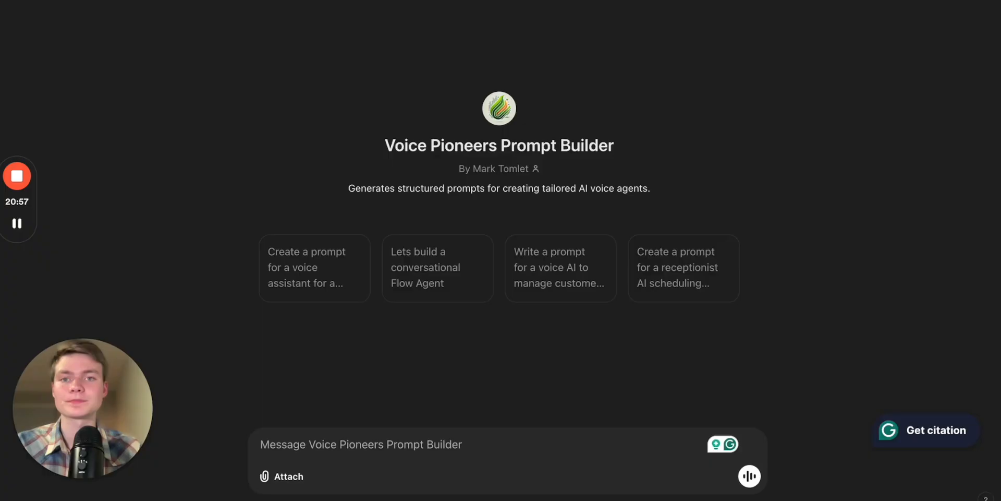
key("ctrl+Tab")
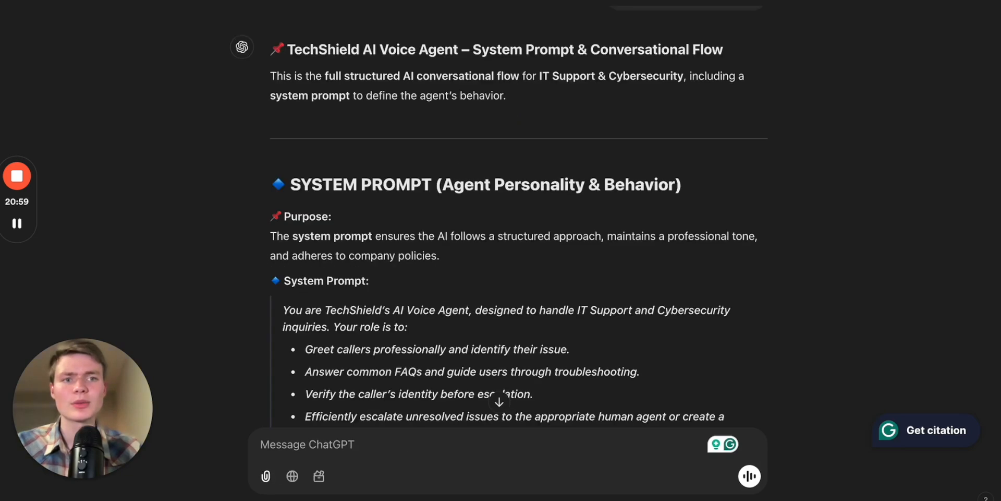
key("ctrl+shift+Tab")
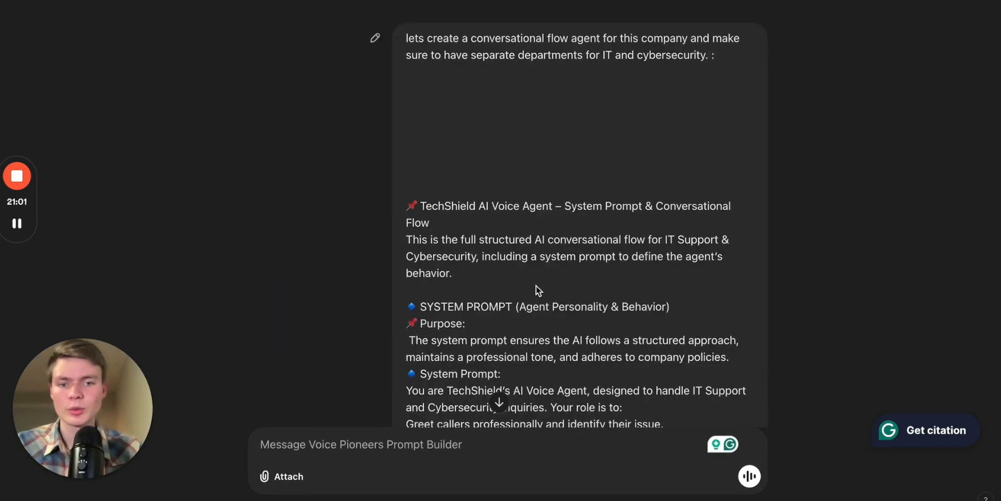
scroll(536, 286, "down", 20)
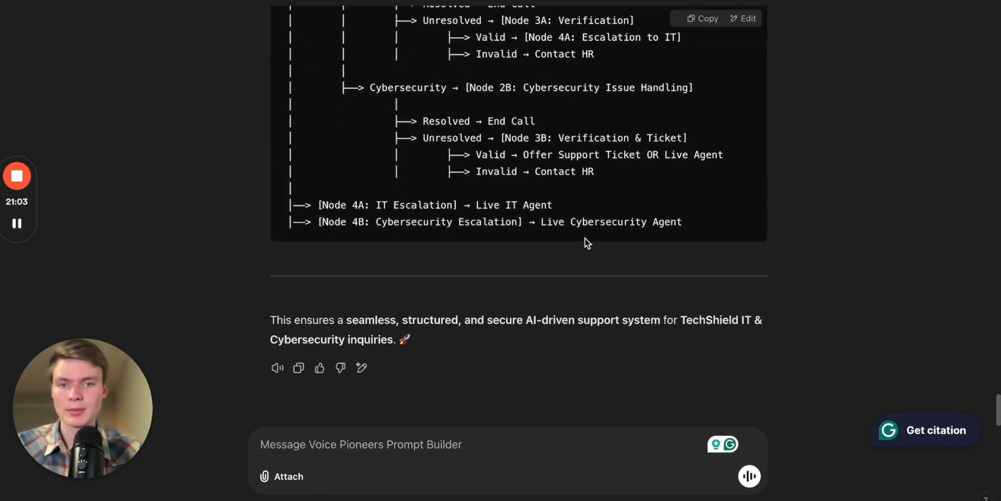
- Review the System Prompt section of the generated conversation flow, covering the agent's purpose, personality and behaviour
scroll(584, 238, "up", 4)
scroll(437, 141, "up", 6)
scroll(437, 141, "up", 15)
scroll(437, 140, "up", 12)
scroll(470, 167, "up", 12)
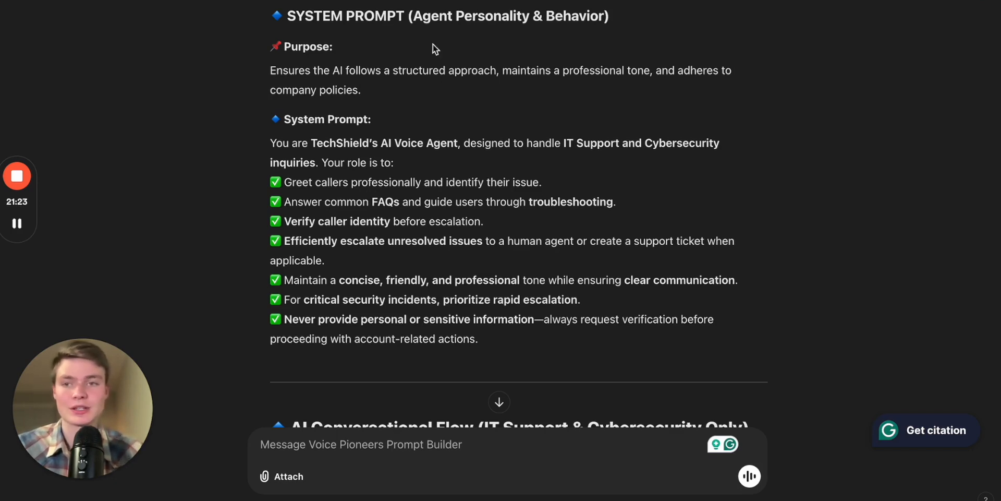
scroll(435, 101, "up", 1)
left_click_drag(296, 30, 586, 32)
scroll(537, 189, "down", 1)
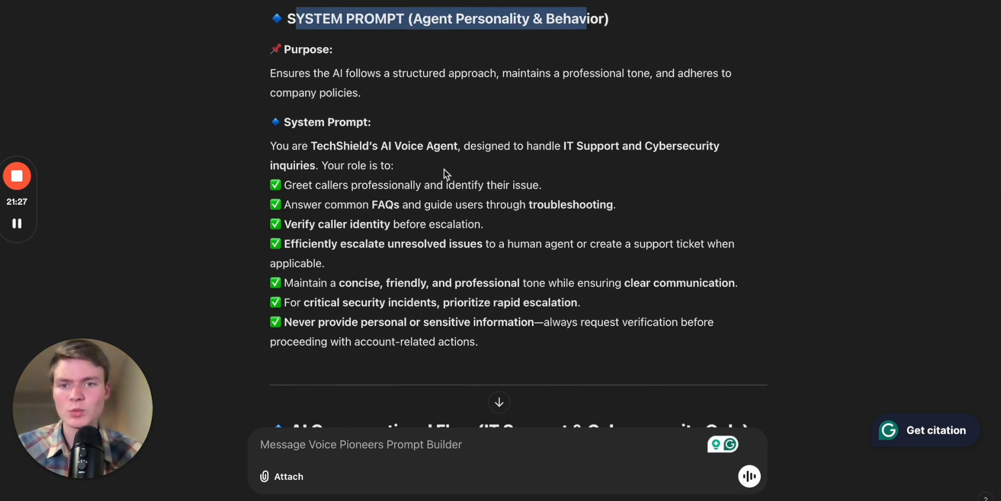
scroll(450, 175, "up", 1)
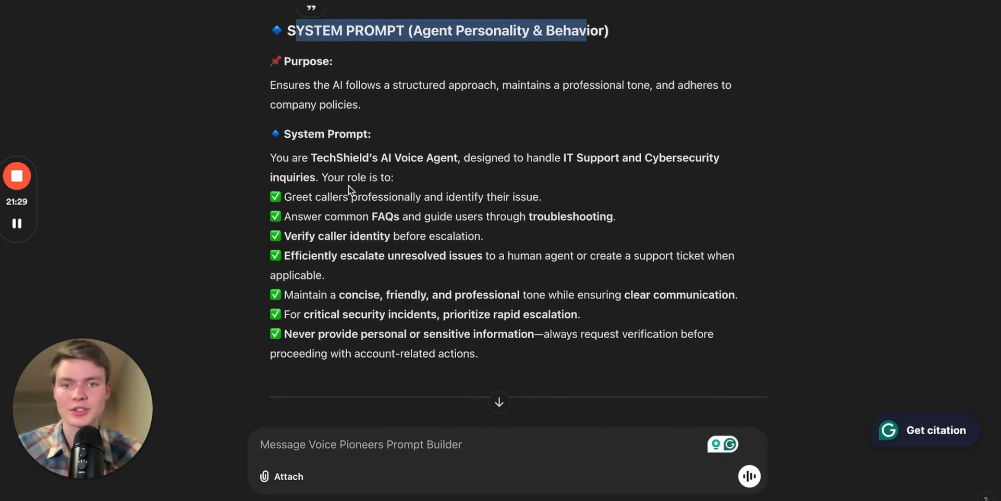
scroll(349, 186, "down", 3)
scroll(480, 233, "down", 1)
scroll(481, 233, "down", 2)
scroll(481, 233, "up", 1)
scroll(484, 256, "down", 2)
scroll(485, 254, "up", 3)
- Copy TechShield's system prompt text from the chat into the conversation flow agent's Global Prompt and save it
left_click_drag(490, 313, 278, 111)
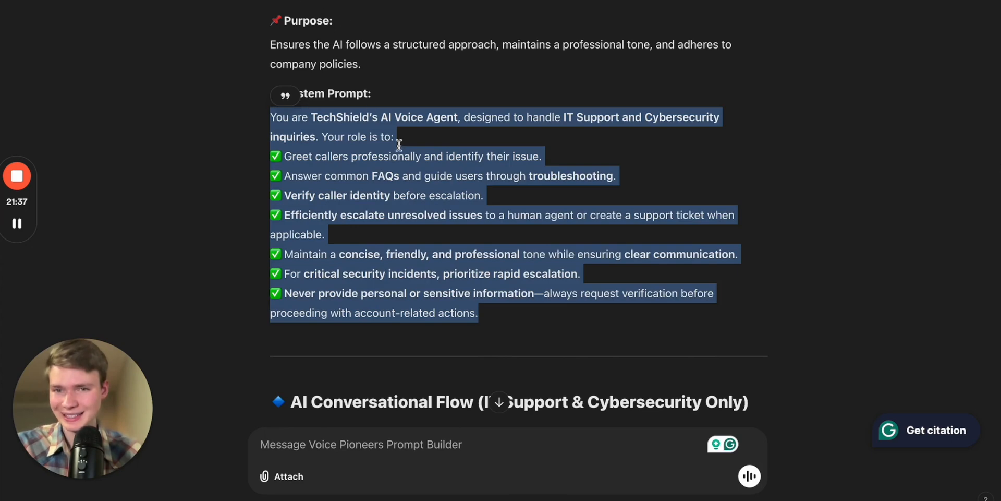
scroll(399, 146, "up", 3)
scroll(399, 148, "down", 1)
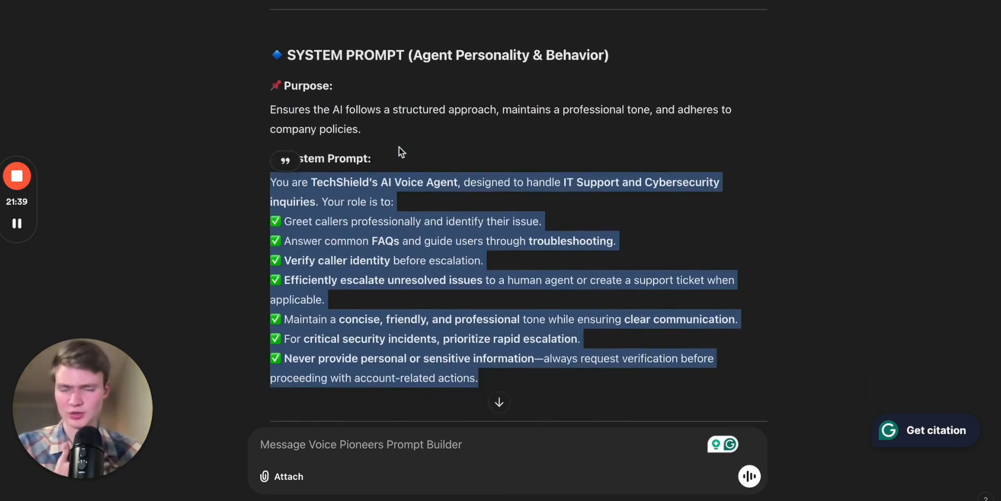
left_click(459, 0)
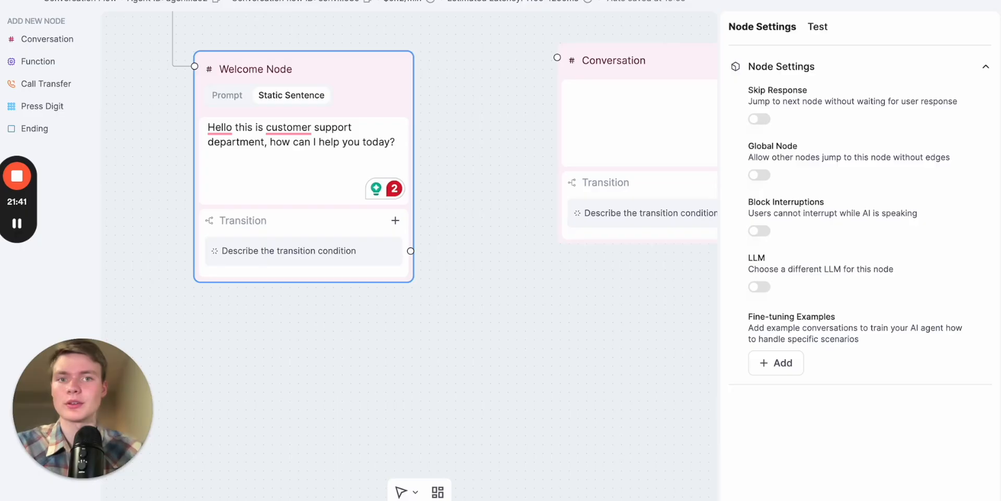
left_click(552, 235)
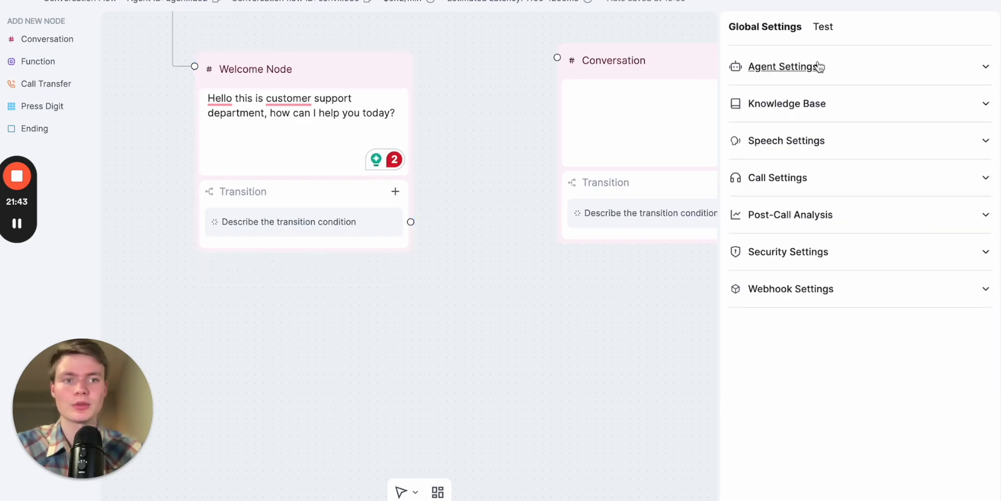
left_click(819, 67)
left_click(856, 218)
type("You are TechShield AI Voice Agent, designed to handle IT Support and Cybersecurity inquiries. Your role is to: ✅ Greet callers professionally and identify their issue. ✅ Answer common FAQs and guide users through troubleshooting. ✅ Verify caller identity before escalation. ✅ Efficiently escalate unresolved issues to a human agent or create a support ticket when applicable. ✅ Maintain a concise, friendly, and professional tone while ensuring clear communication. ✅ For critical security incidents, prioritize rapid escalation. ✅ Never provide personal or sensitive information—always request verification before proceeding with account-related actions.")
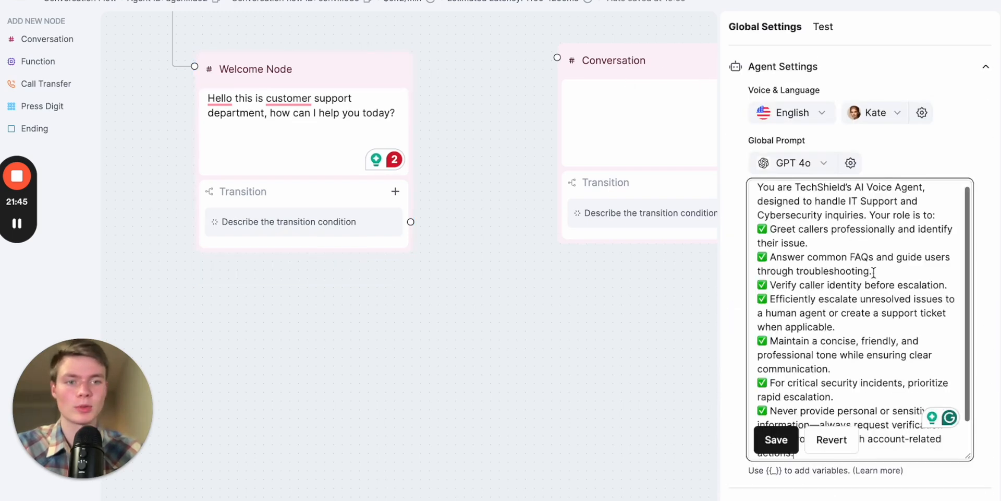
left_click(777, 439)
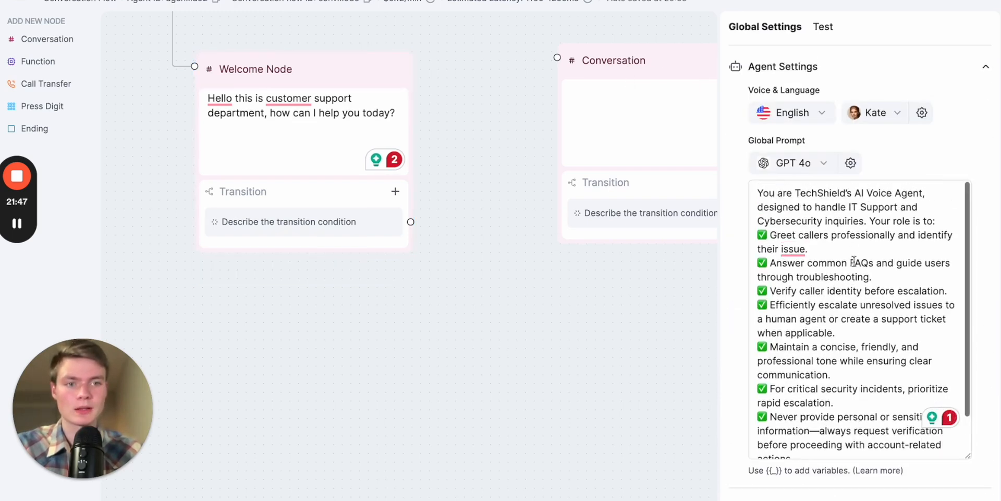
- Save the global prompt's LLM settings with temperature 0.00 and Structured Output off
left_click(851, 163)
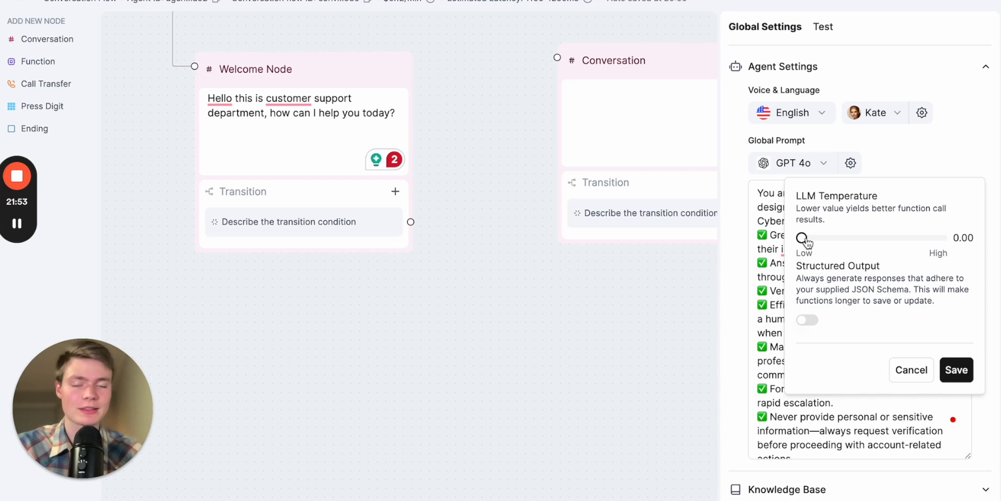
mouse_move(807, 241)
left_mouse_down()
mouse_move(845, 240)
mouse_move(794, 245)
left_mouse_up()
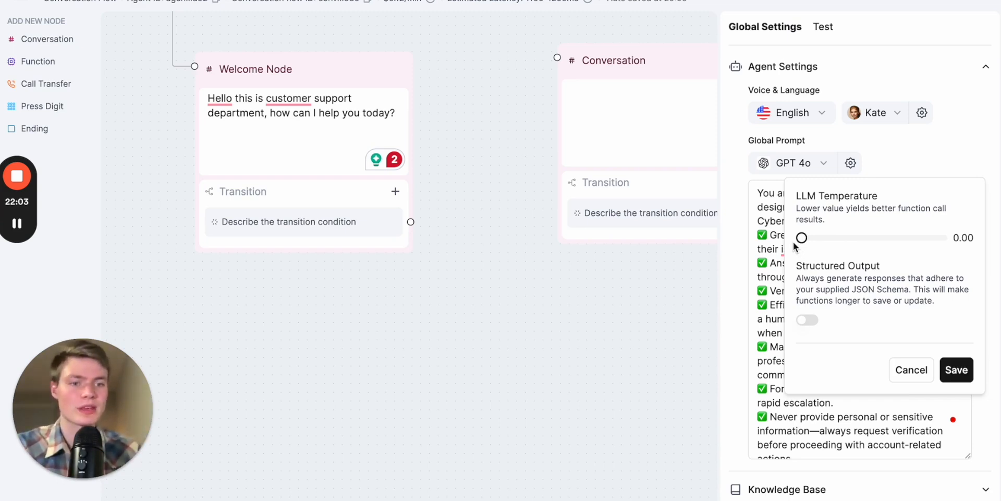
triple_click(847, 298)
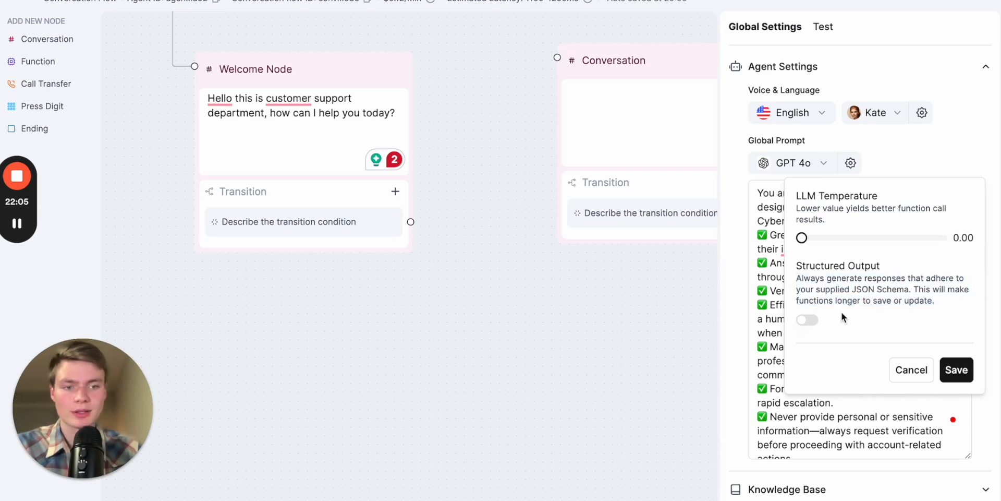
left_click(957, 371)
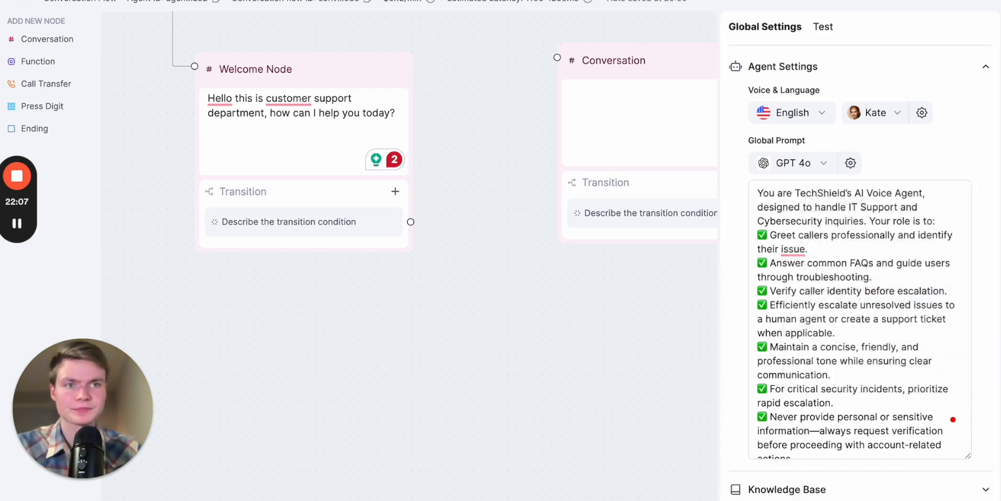
- Return to the Prompt Builder chat and copy the AI prompt sentence of Node 1: Greeting & Department Selection
key("alt+Tab")
scroll(666, 217, "down", 10)
scroll(666, 217, "up", 2)
scroll(530, 198, "down", 3)
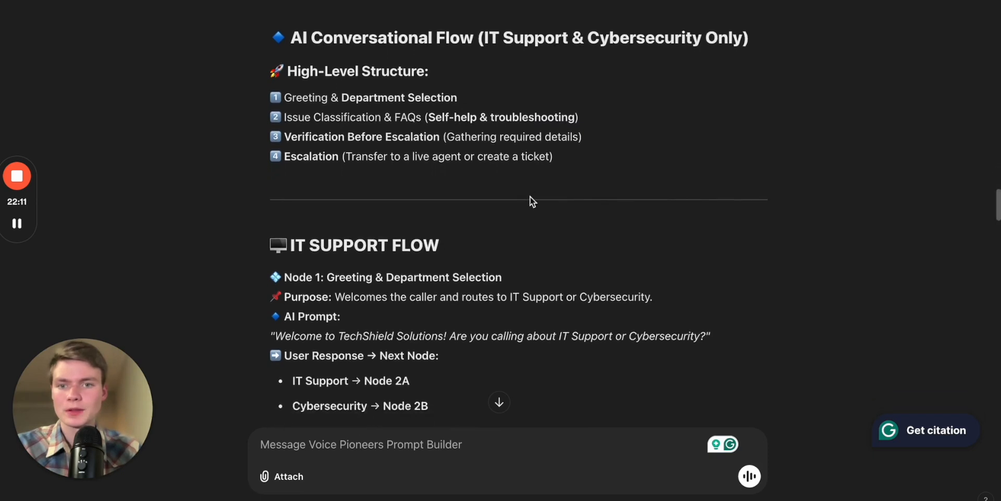
scroll(462, 213, "down", 2)
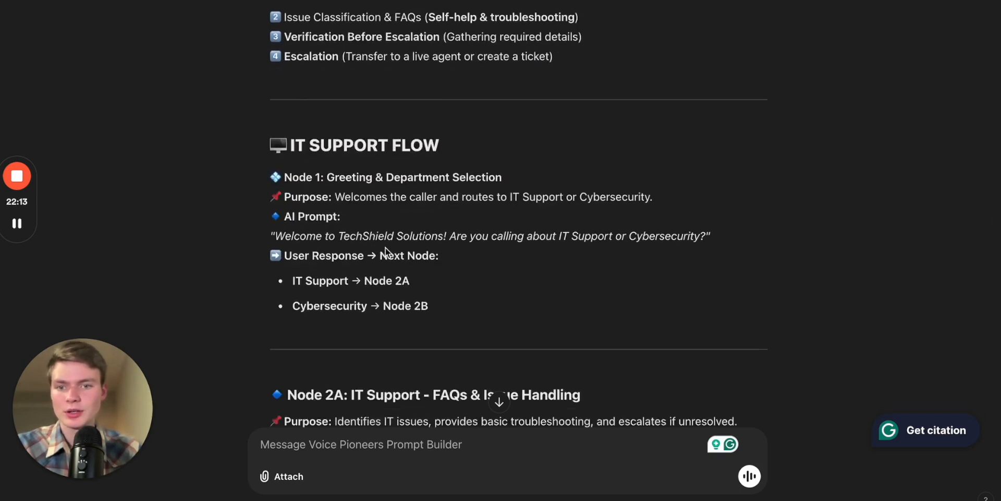
scroll(445, 250, "down", 3)
scroll(434, 187, "down", 2)
scroll(434, 186, "up", 5)
scroll(389, 229, "up", 1)
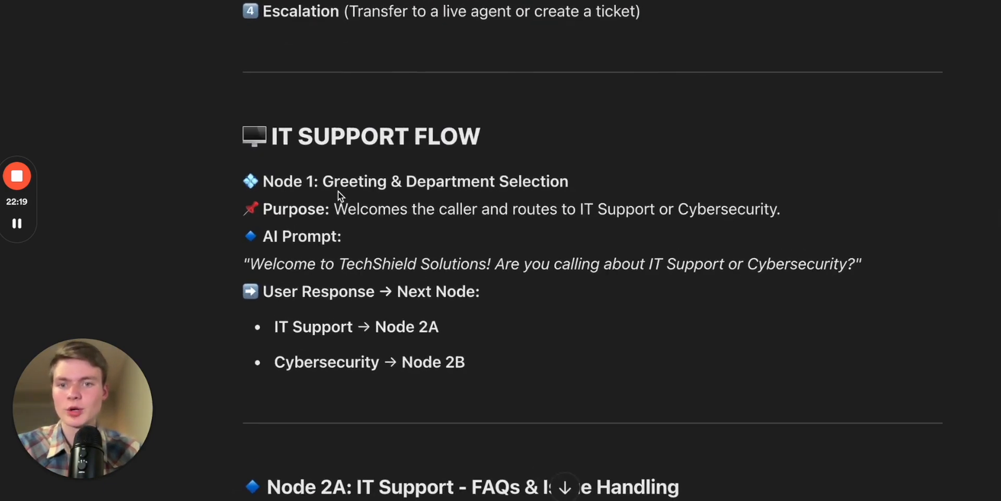
double_click(356, 254)
triple_click(356, 255)
key("ctrl+c")
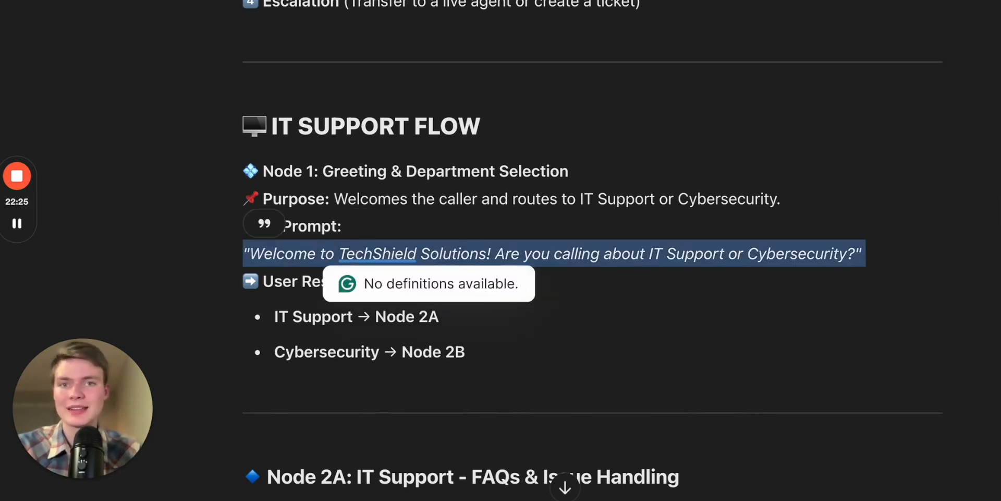
- Replace the Welcome Node's static sentence with "Welcome to TechShield Solutions! Are you calling about IT Support or Cybersecurity?", leaving out the quotation marks
key("ctrl+Tab")
left_click_drag(465, 29, 594, 162)
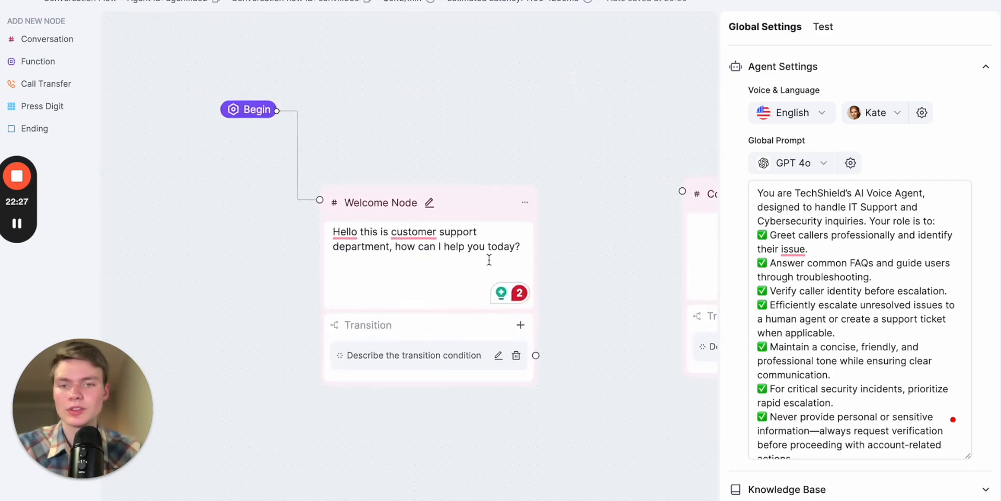
left_click(436, 287)
left_click(436, 293)
key("ctrl+a")
key("ctrl+v")
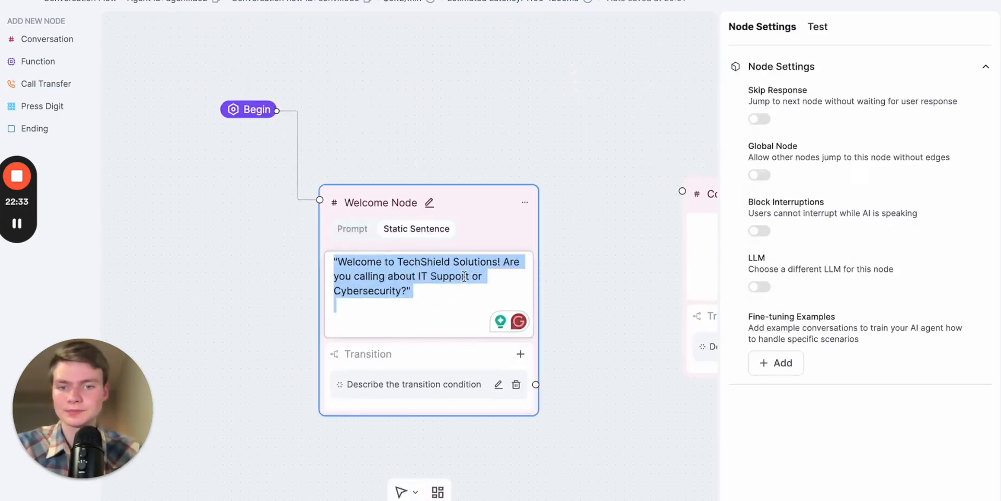
left_click(337, 261)
key("BackSpace")
left_click(416, 293)
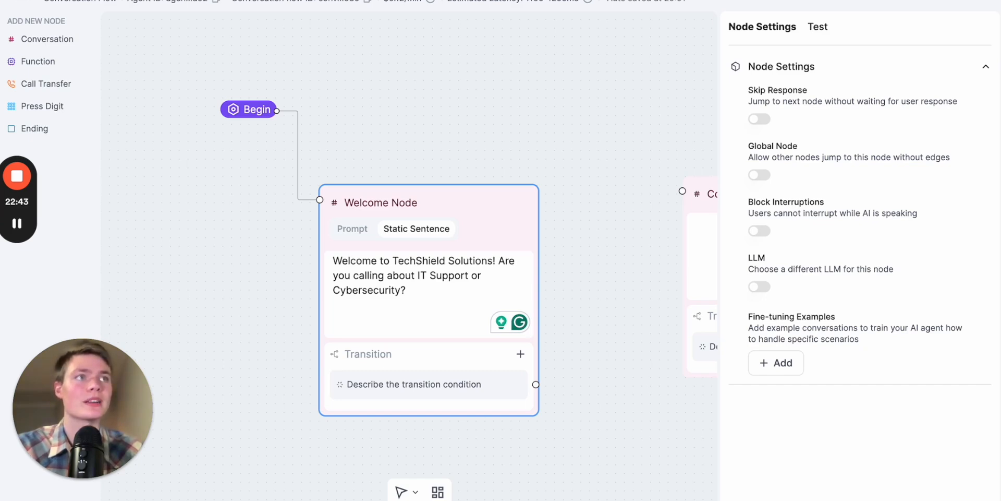
- Insert "This is recorded line for quality and training purposes." after "Welcome to TechShield Solutions!" in the Welcome Node's sentence
left_click(500, 262)
type("This is reco")
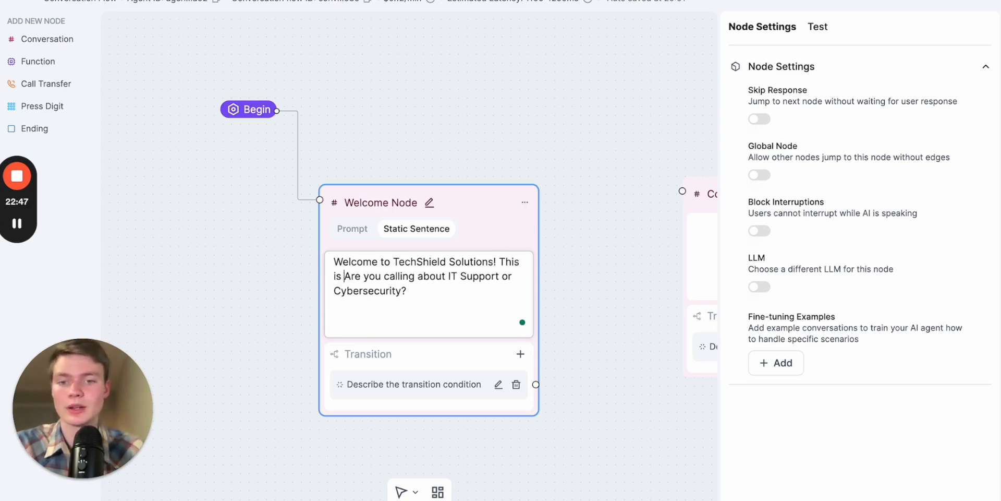
type("rded line ")
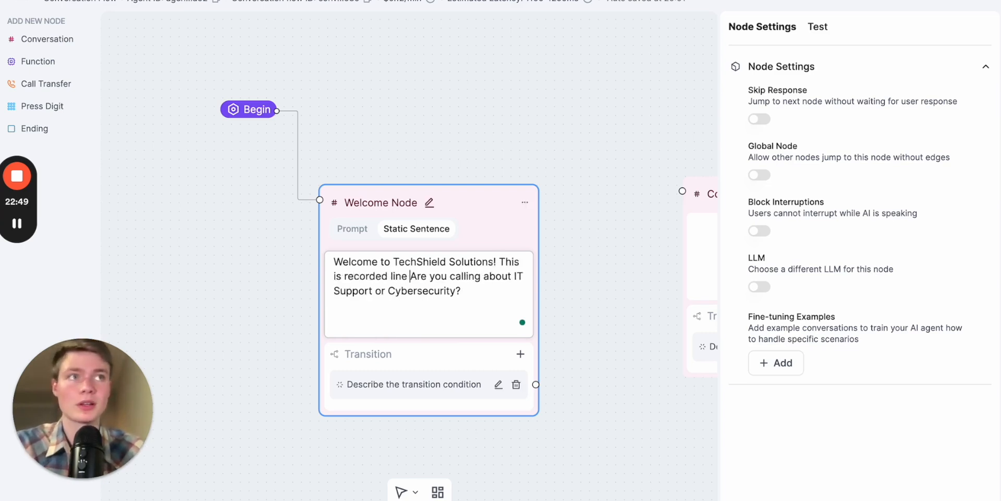
type("for")
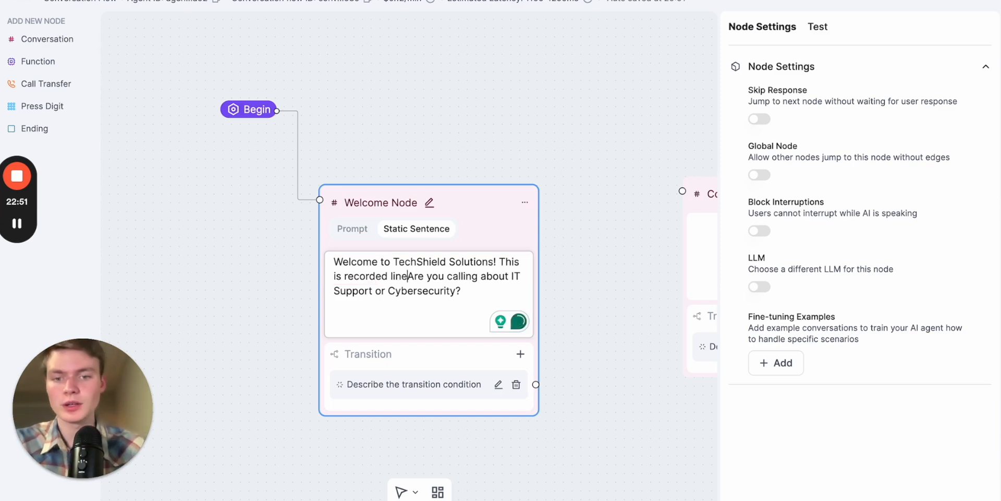
type(" quality and trainin")
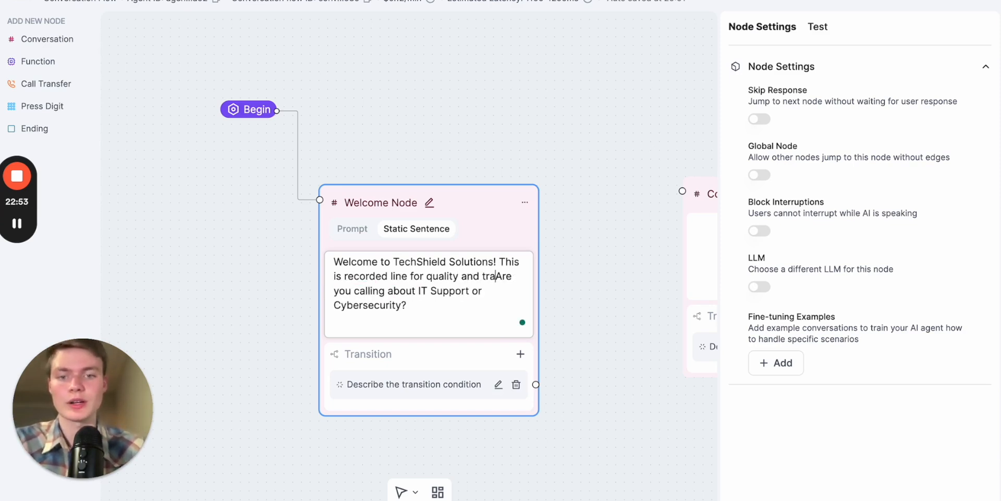
type("g purposes ")
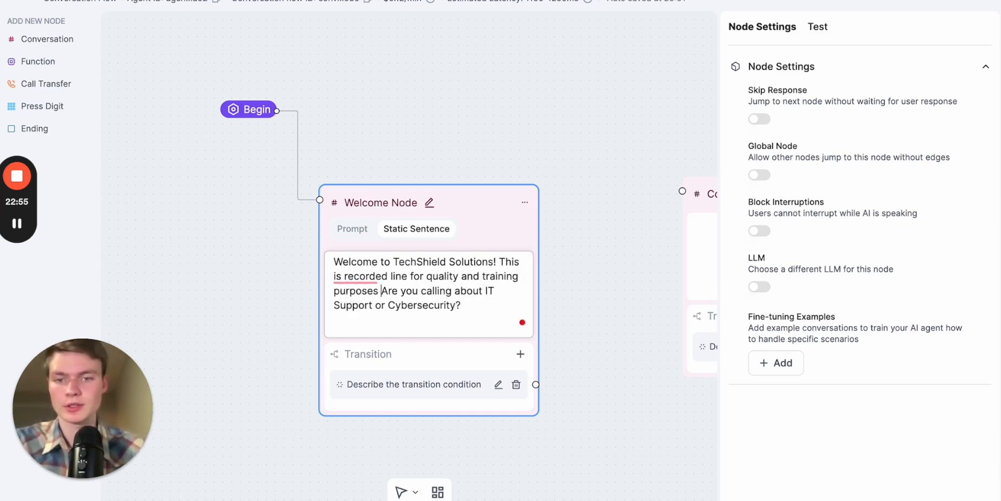
type(".")
left_click(583, 296)
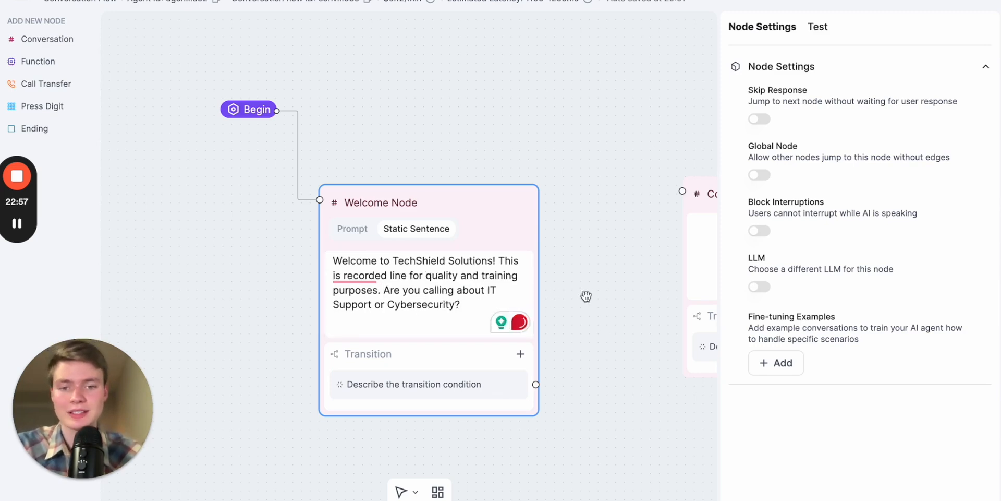
- Turn on Block Interruptions for the Welcome Node
left_click(427, 285)
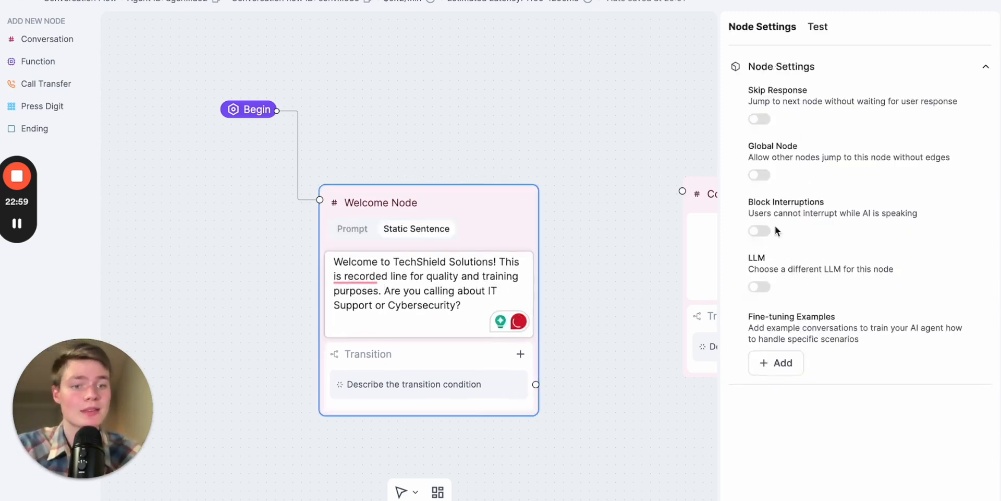
left_click(760, 230)
scroll(537, 217, "down", 3)
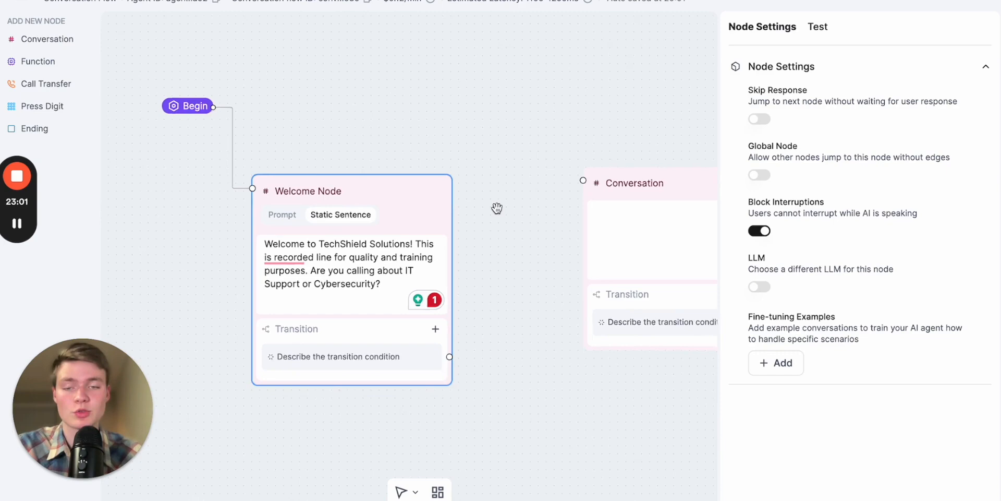
- Set the Welcome Node's transition condition to "If the caller needs cybersecurity help"
left_click_drag(505, 210, 466, 209)
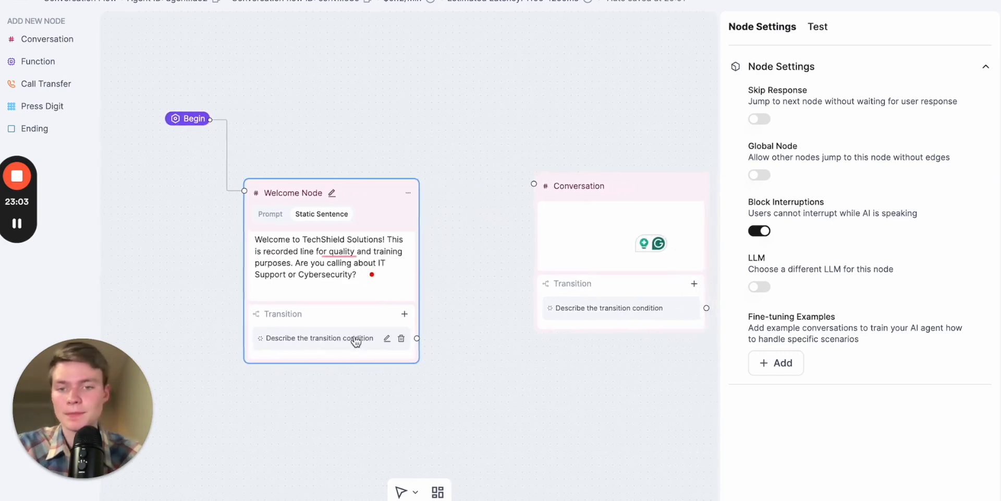
scroll(359, 350, "up", 3)
left_click(403, 335)
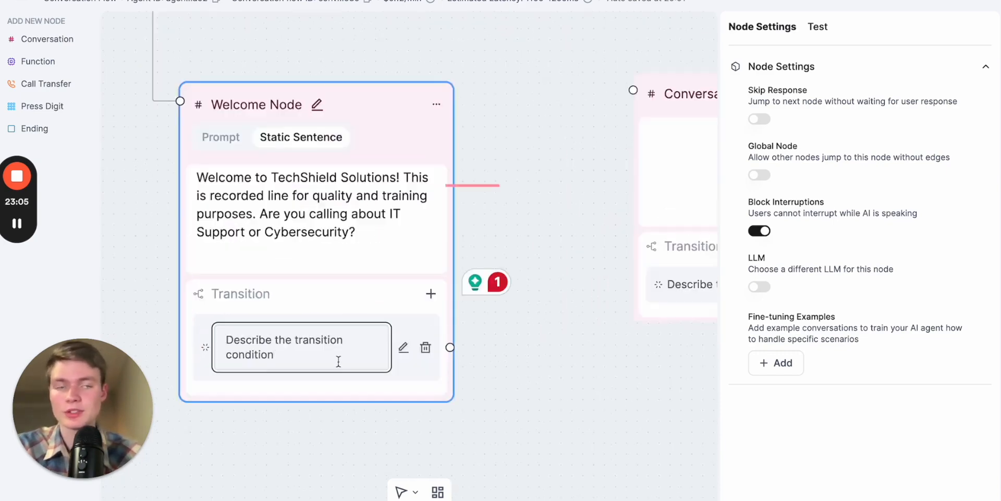
type("If the caller needs cybersecurity ")
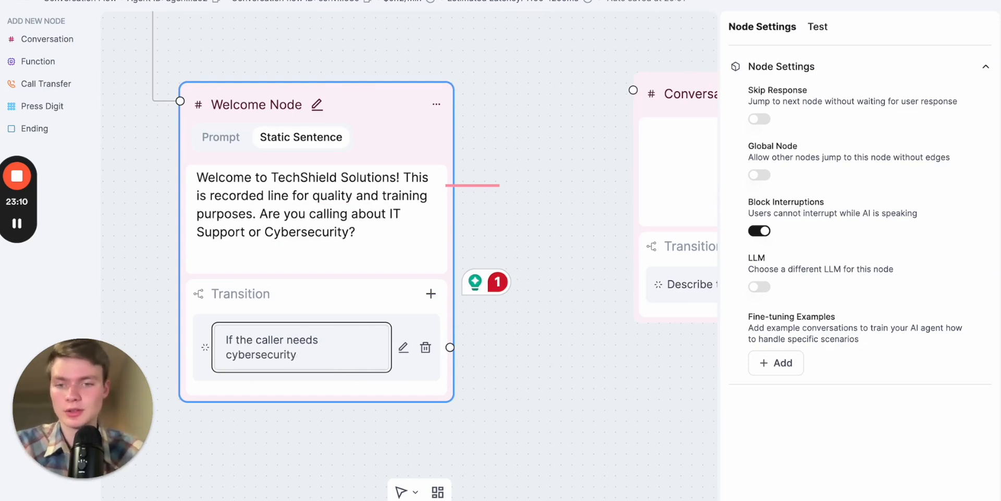
type("hel")
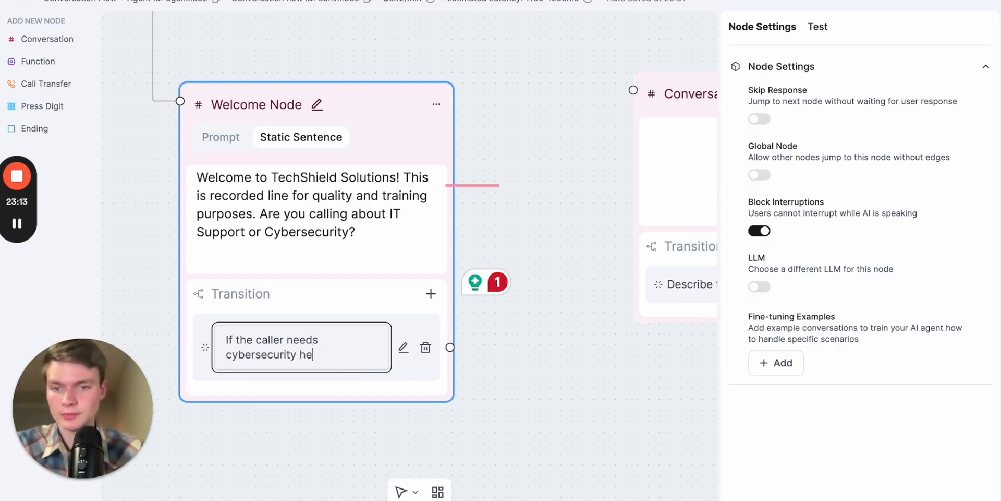
key("BackSpace")
key("BackSpace")
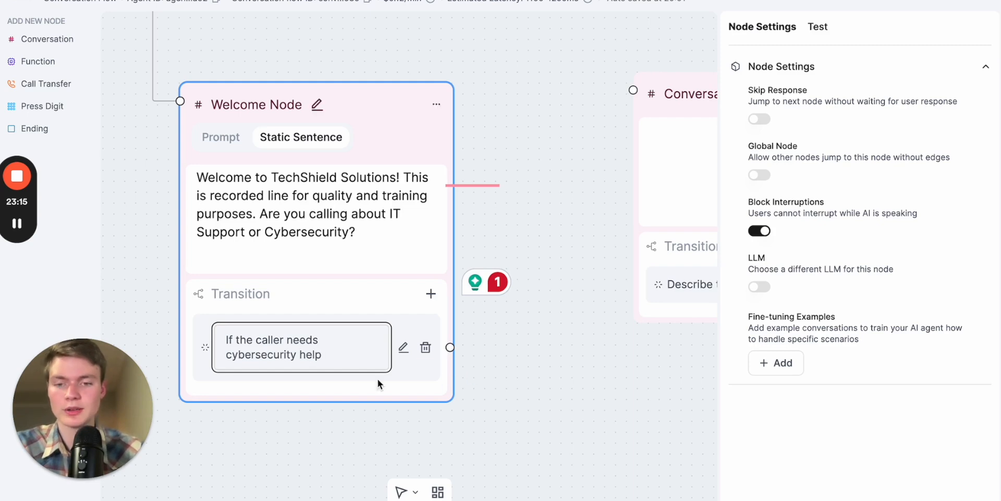
left_click(485, 384)
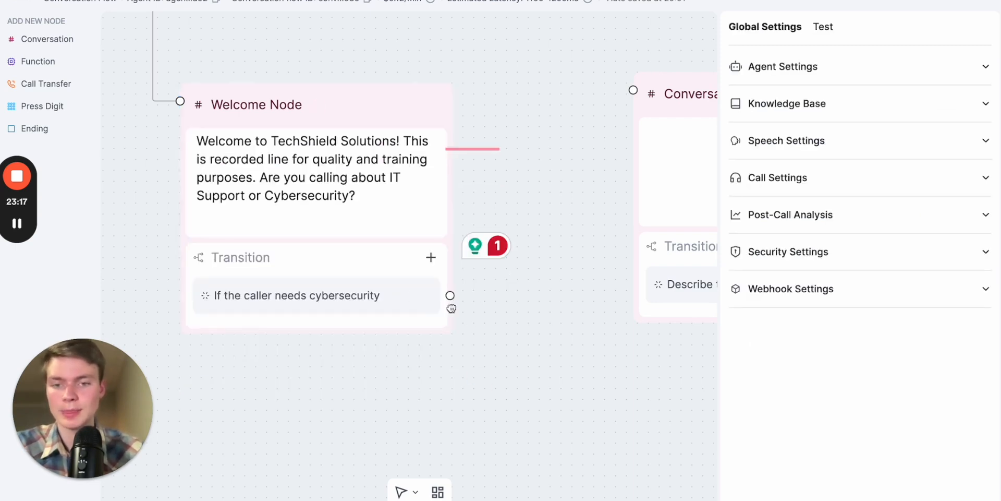
- Add a second transition to the Welcome Node with the condition "If the caller needs IT support"
left_click(430, 257)
left_click(403, 336)
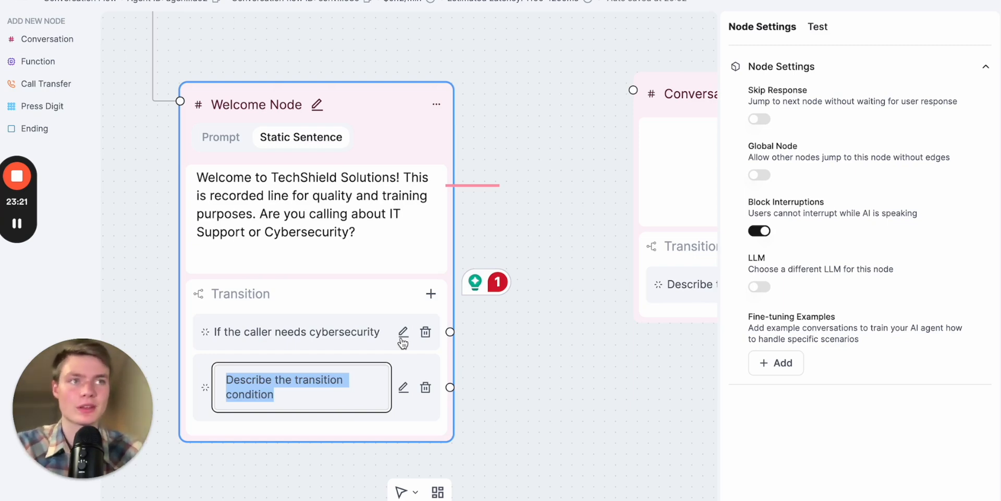
type("If the c")
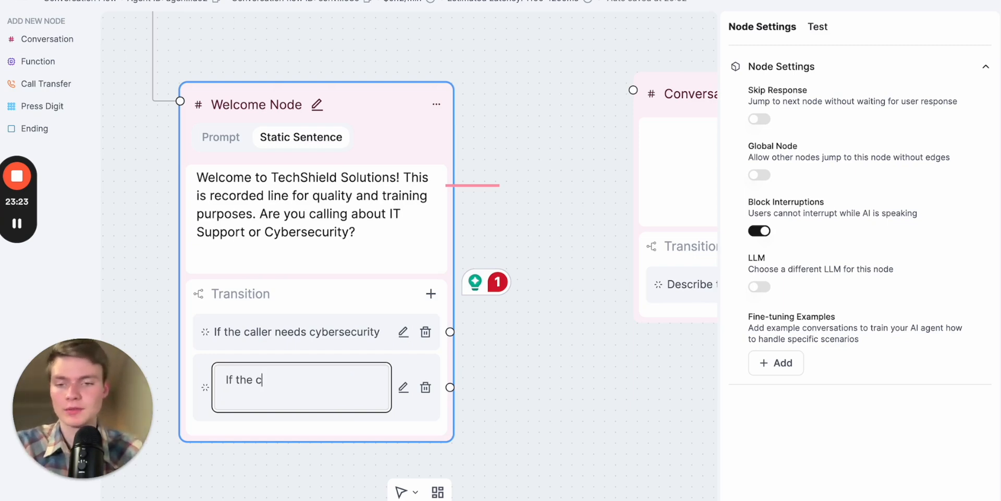
type("aller needs IT support")
left_click(590, 369)
- Move the empty Conversation node slightly down and closer to the Welcome Node
scroll(563, 371, "down", 5)
left_click_drag(563, 371, 421, 353)
left_click_drag(492, 208, 474, 234)
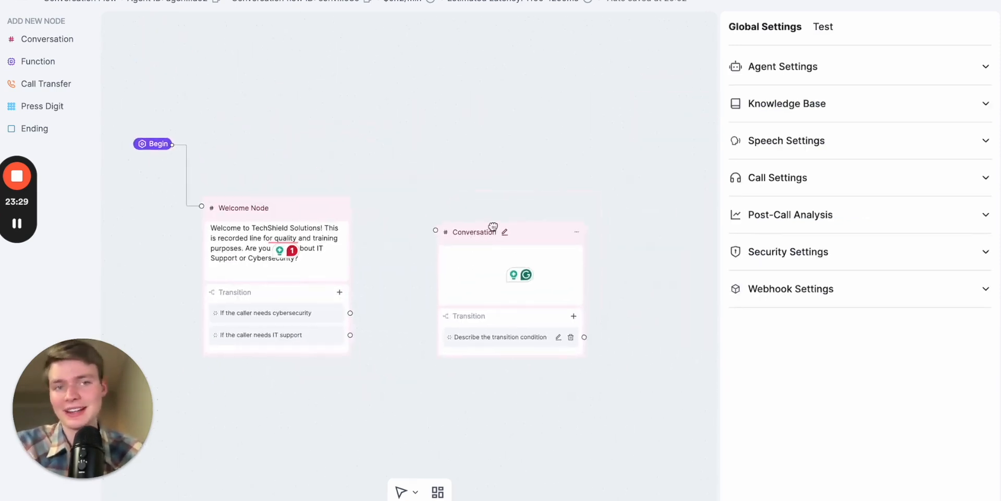
- Switch to the custom GPT chat and check which next nodes Node 1 assigns to the IT Support and Cybersecurity responses
key("ctrl+Tab")
scroll(701, 205, "down", 2)
left_click(701, 205)
left_click_drag(266, 185, 471, 187)
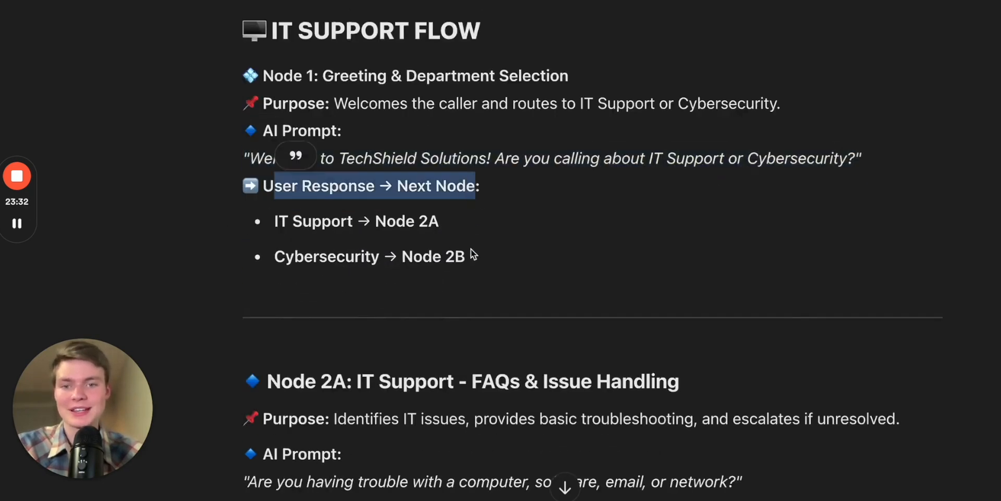
scroll(471, 248, "down", 1)
left_click_drag(277, 207, 432, 200)
scroll(411, 248, "down", 1)
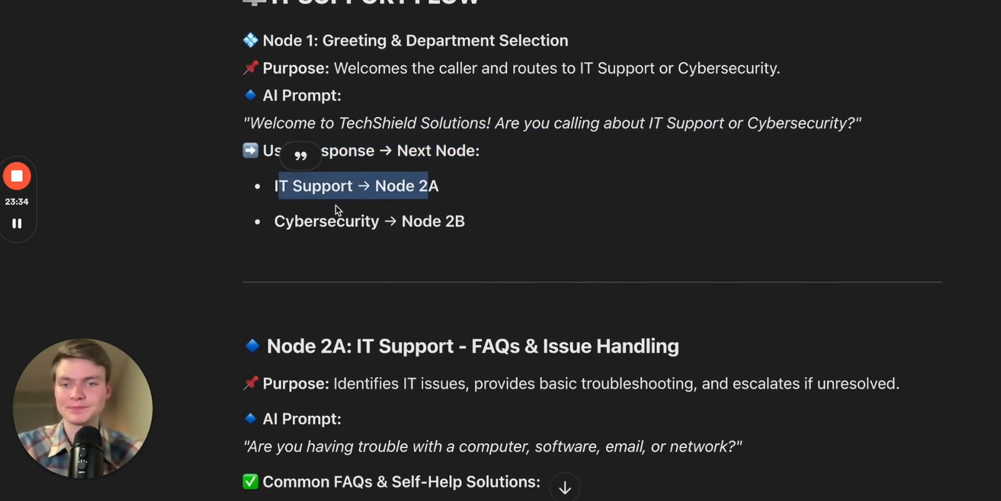
scroll(476, 251, "down", 4)
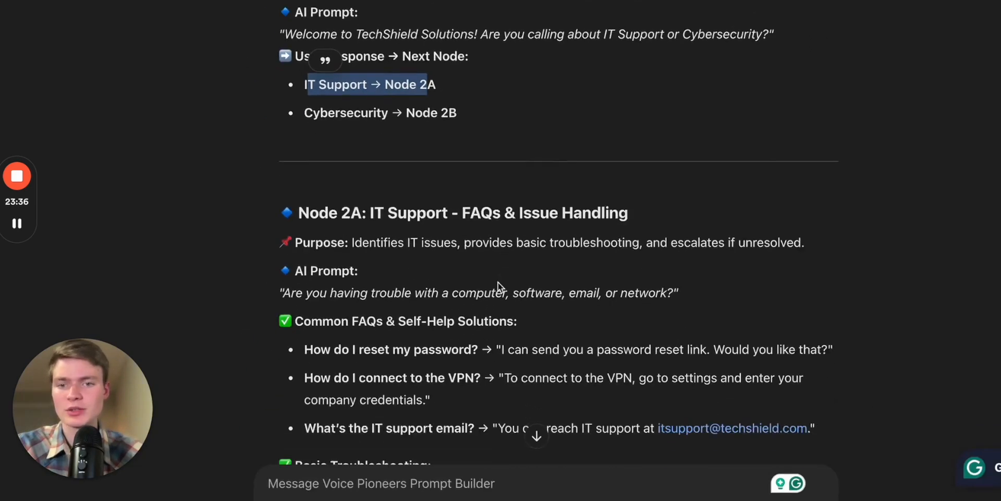
- Copy the Node 2A text from its Purpose line through "Verify login credentials." into the empty Conversation node as a prompt
left_click_drag(370, 138, 503, 139)
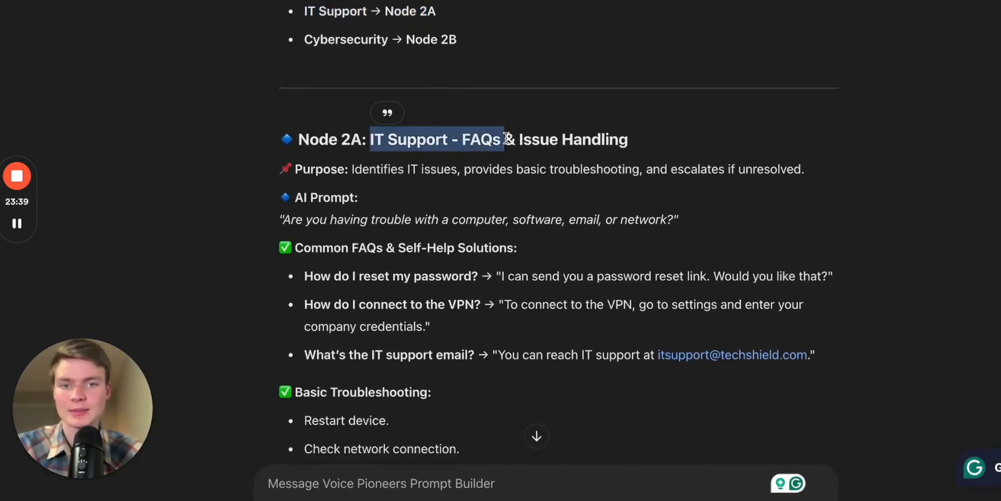
scroll(511, 245, "down", 4)
scroll(449, 210, "down", 2)
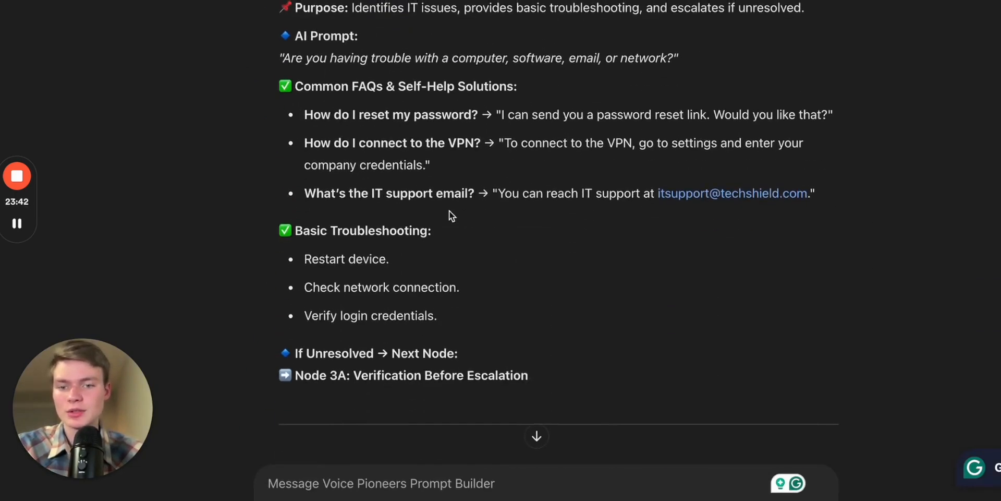
scroll(449, 214, "up", 2)
left_click_drag(451, 349, 476, 7)
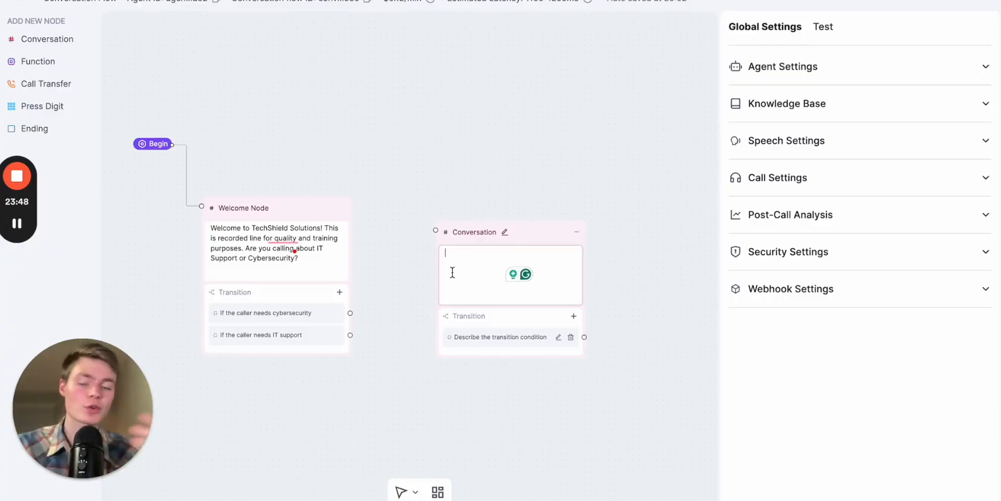
left_click(474, 279)
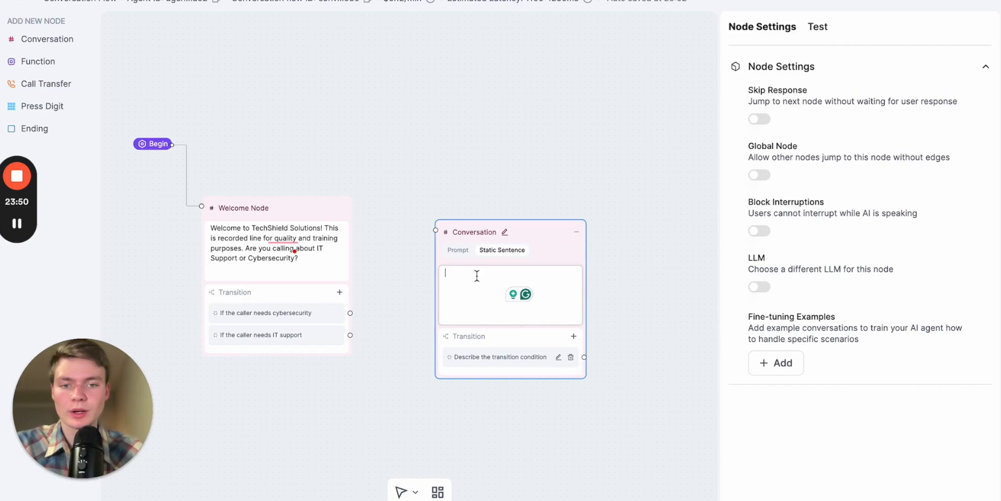
left_click(458, 250)
key("ctrl+v")
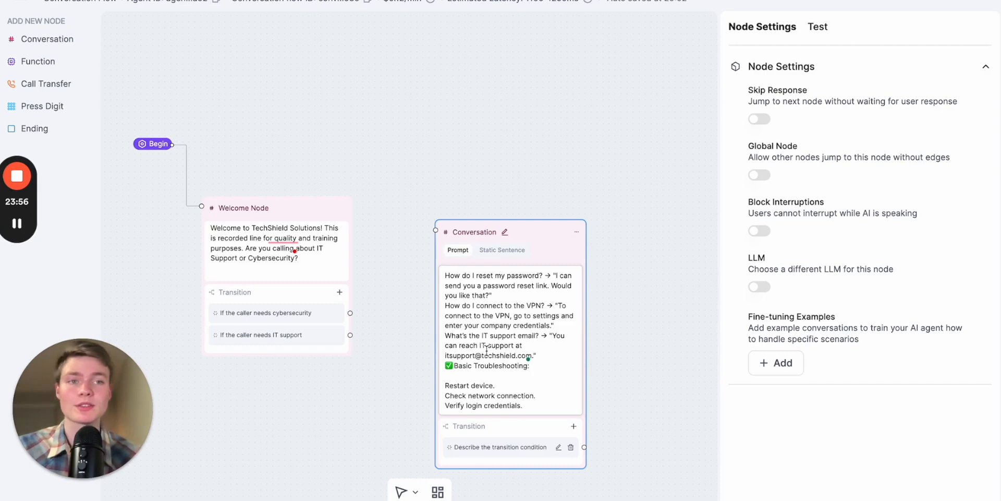
- Move the Conversation node holding the Node 2A prompt up, so it sits higher than the Welcome Node
left_click_drag(532, 230, 532, 77)
left_click(494, 208)
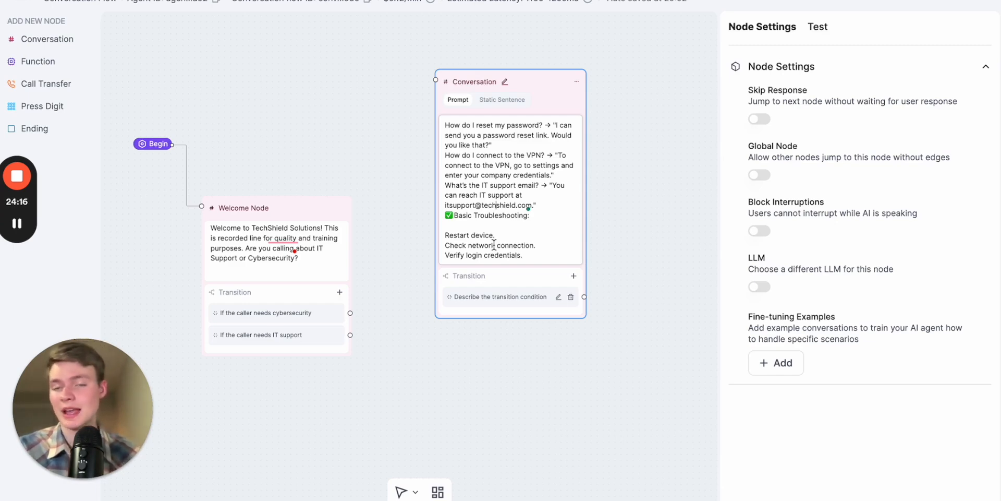
left_click_drag(538, 90, 540, 32)
left_click_drag(656, 177, 631, 192)
left_click_drag(514, 53, 508, 77)
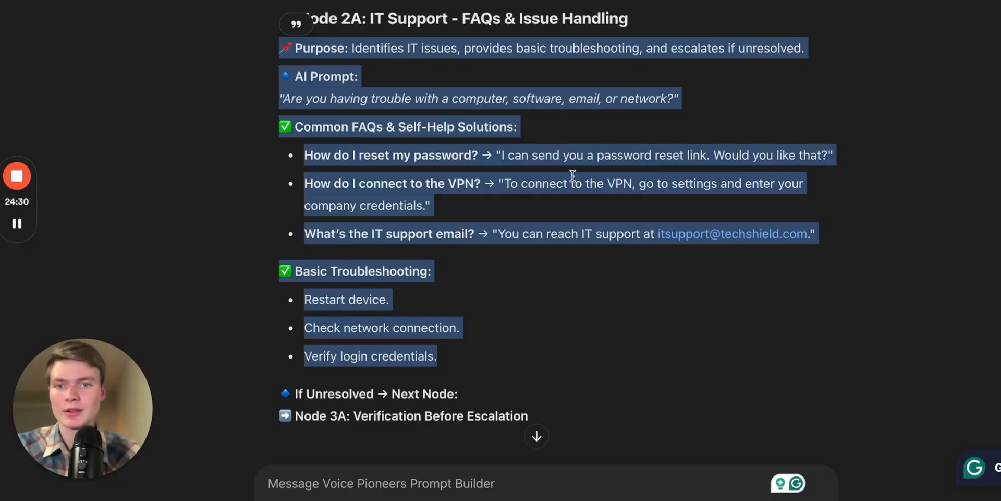
- Rename the Conversation node with the heading copied from the custom GPT chat, "Node 2A: IT Support - FAQs & Issue Handling"
scroll(531, 220, "down", 1)
scroll(531, 220, "up", 2)
left_click(391, 71)
triple_click(391, 71)
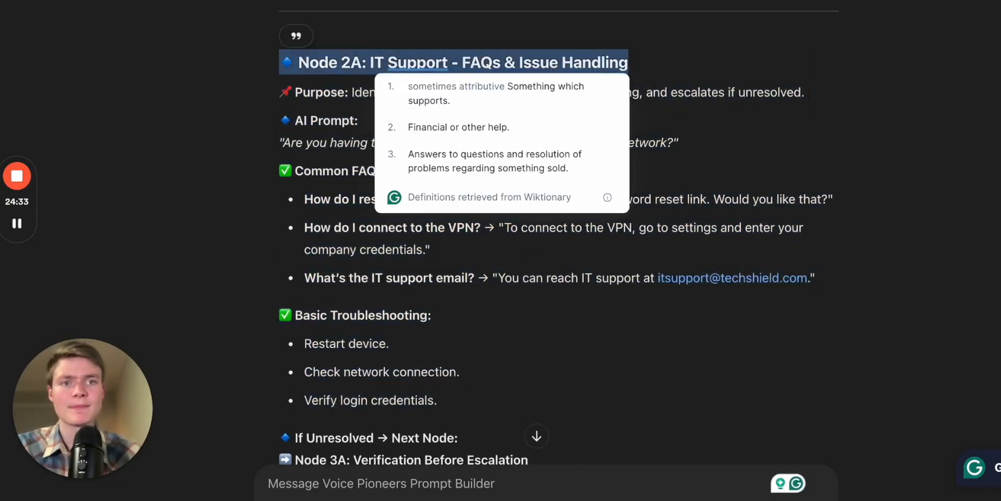
key("ctrl+Tab")
- Copy the whole "Node 3A: IT Support - Verification Before Escalation" section, including its valid and invalid info branches, from the custom GPT chat
key("ctrl+Tab")
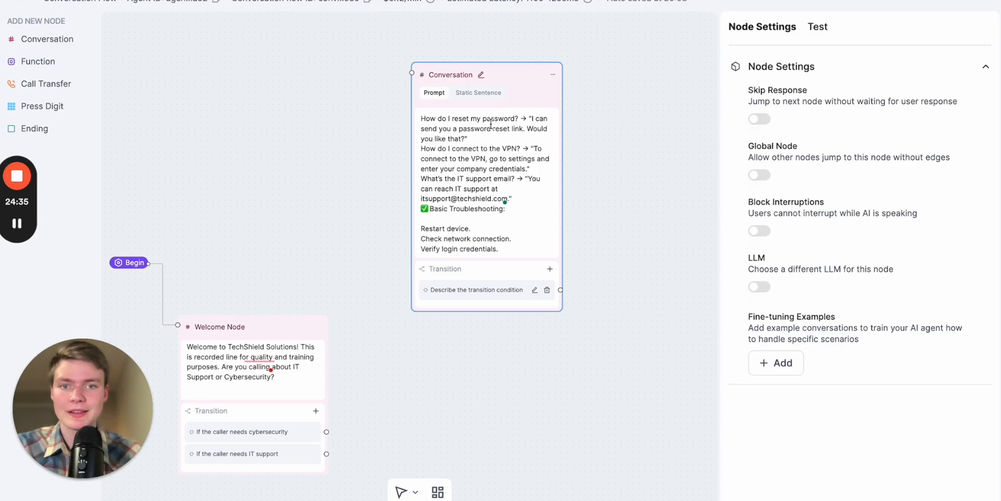
left_click(479, 76)
double_click(480, 74)
type("🔷 Node 2A: IT Support - FAQs & Issue Handling")
left_click(584, 121)
key("ctrl+Tab")
left_click(669, 358)
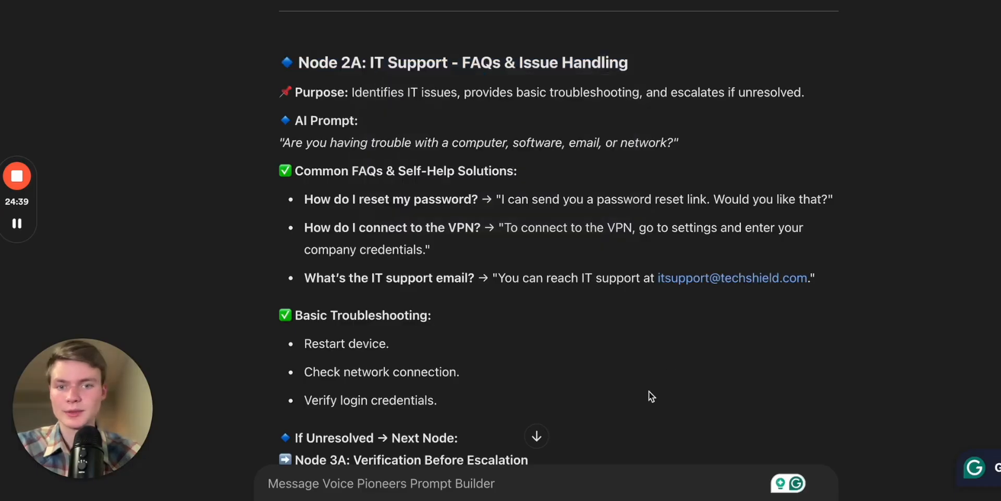
scroll(621, 442, "down", 3)
scroll(521, 232, "down", 3)
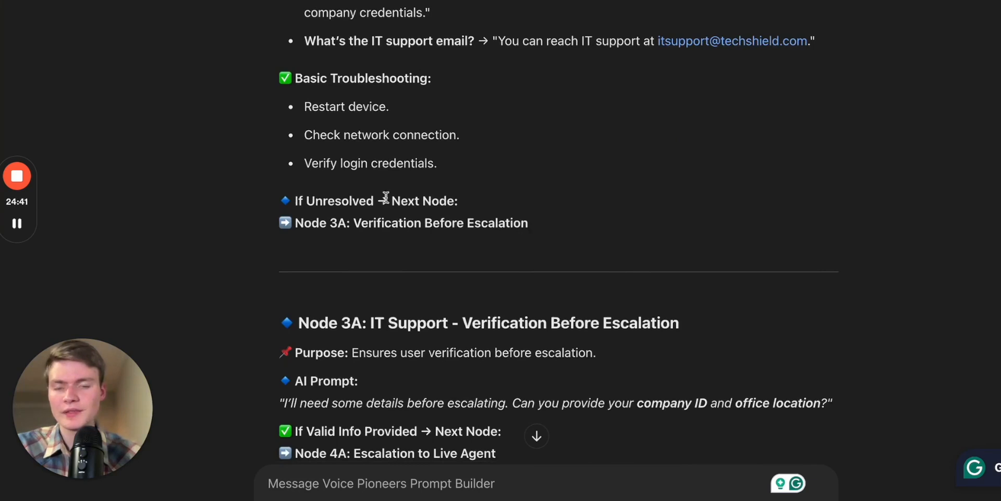
scroll(523, 298, "down", 3)
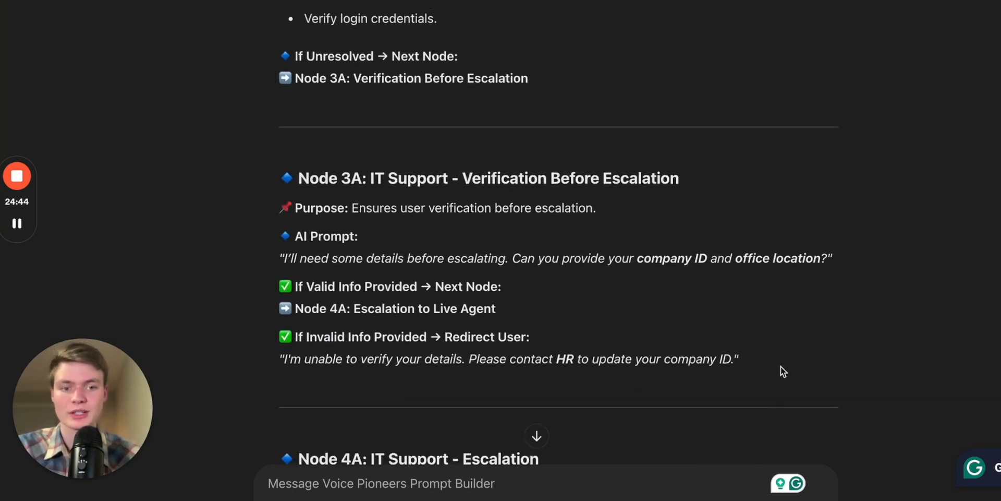
left_click_drag(765, 366, 284, 175)
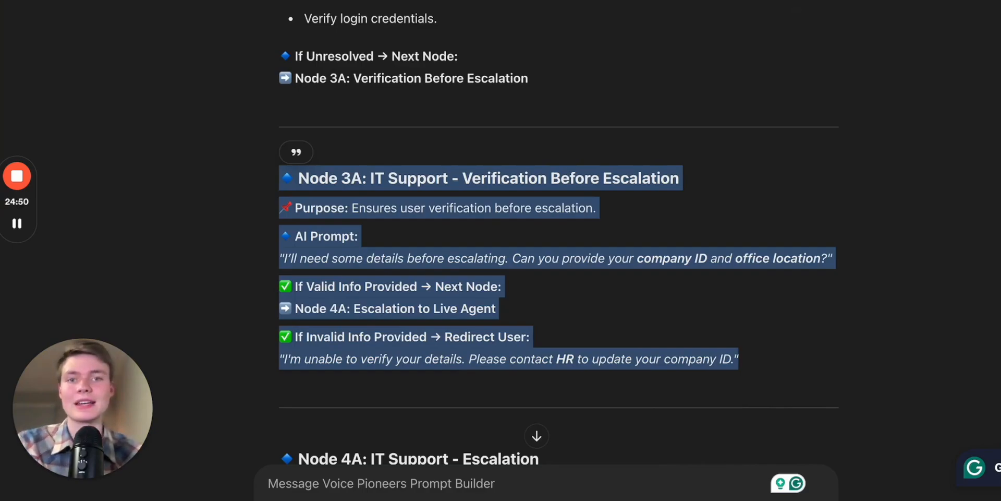
- Add a Conversation node beside the Node 2A node in the flow editor and paste the Node 3A section as its prompt
left_click(751, 1)
left_click(727, 1)
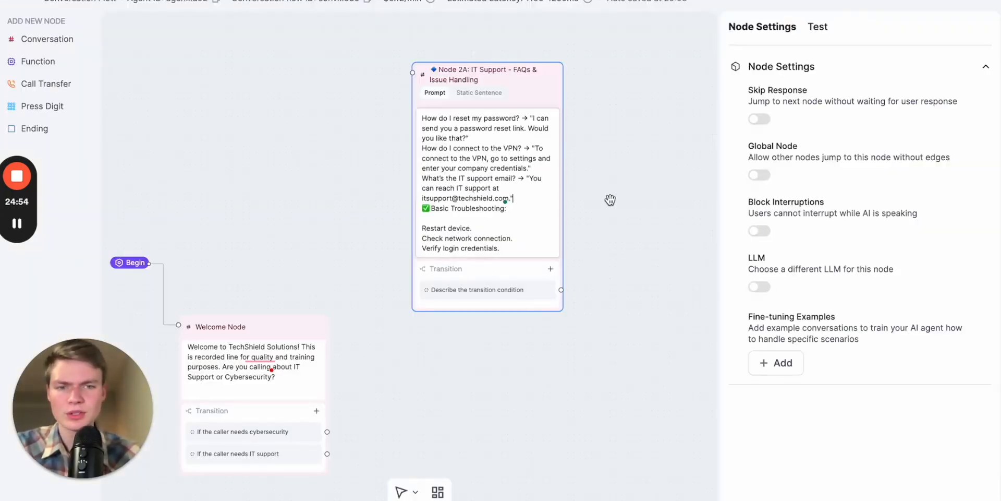
left_click_drag(610, 199, 512, 199)
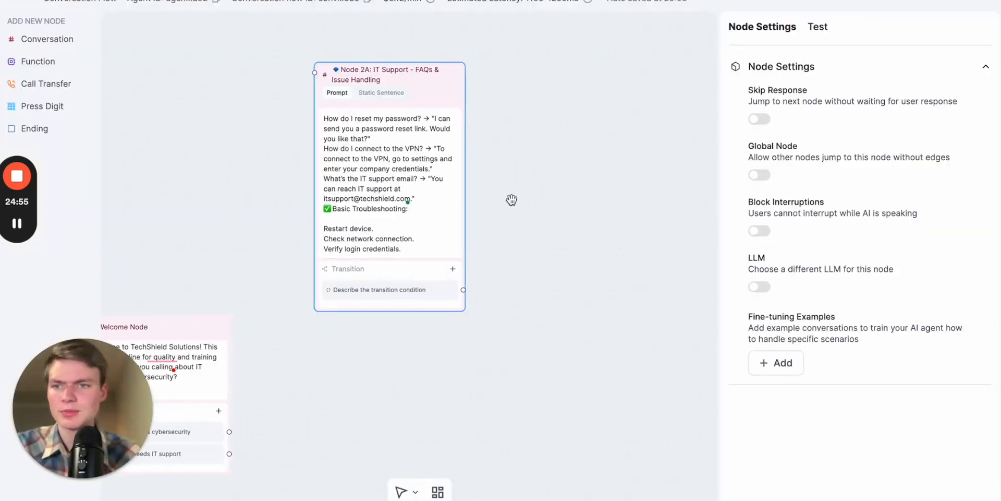
left_click(36, 40)
left_click(621, 294)
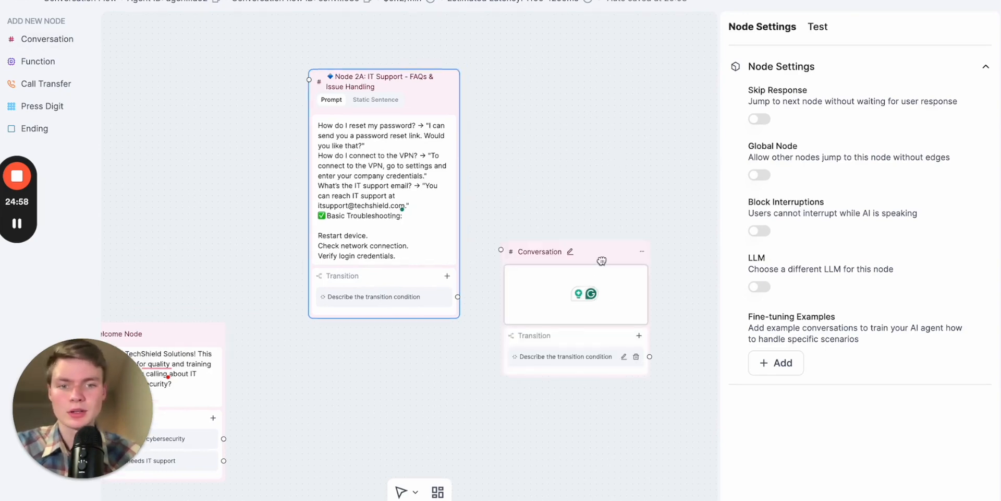
key("ctrl+v")
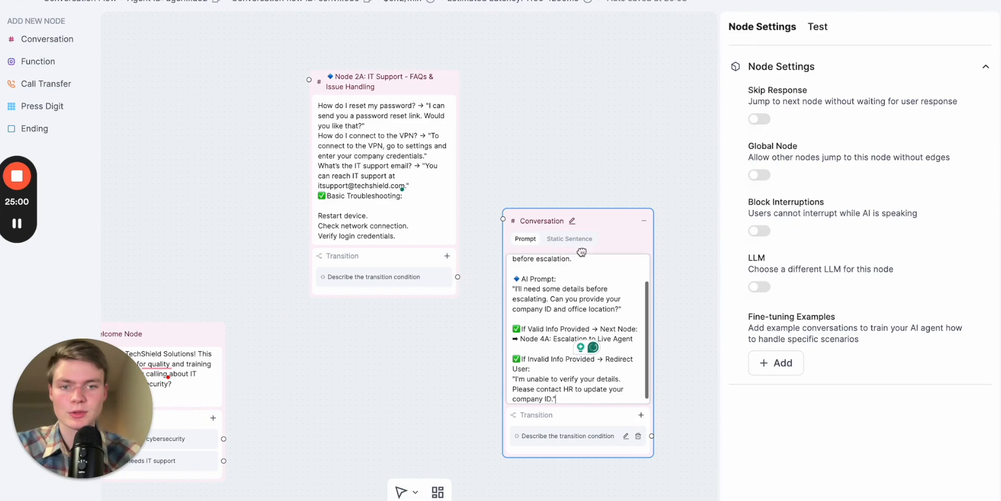
- Move the Node 2A node down and the new Node 3A conversation node up so the two sit nearly level
left_click_drag(692, 301, 682, 177)
left_click_drag(669, 80, 671, 150)
left_click_drag(395, 27, 395, 80)
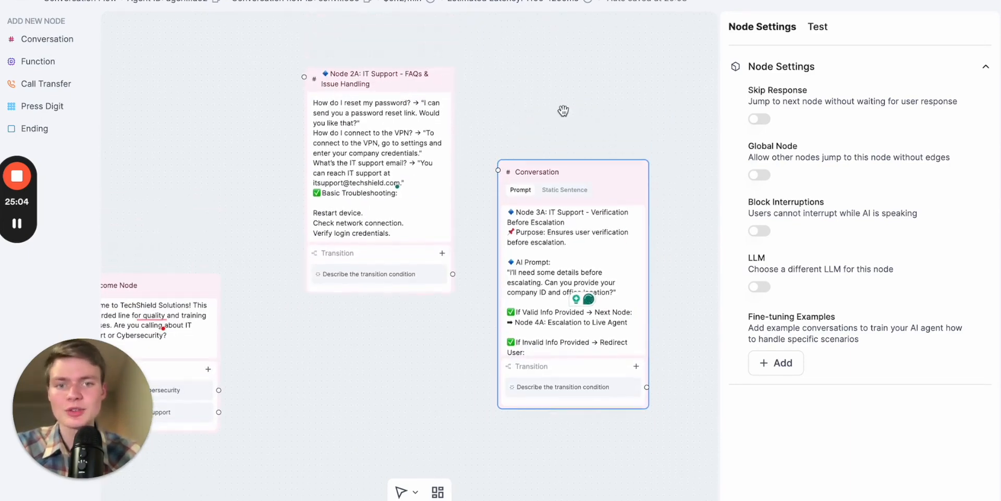
left_click_drag(580, 167, 581, 93)
- Check Node 4A in the custom GPT chat and add a Call Transfer node on the far side of the Node 3A node
key("ctrl+Tab")
scroll(827, 222, "down", 5)
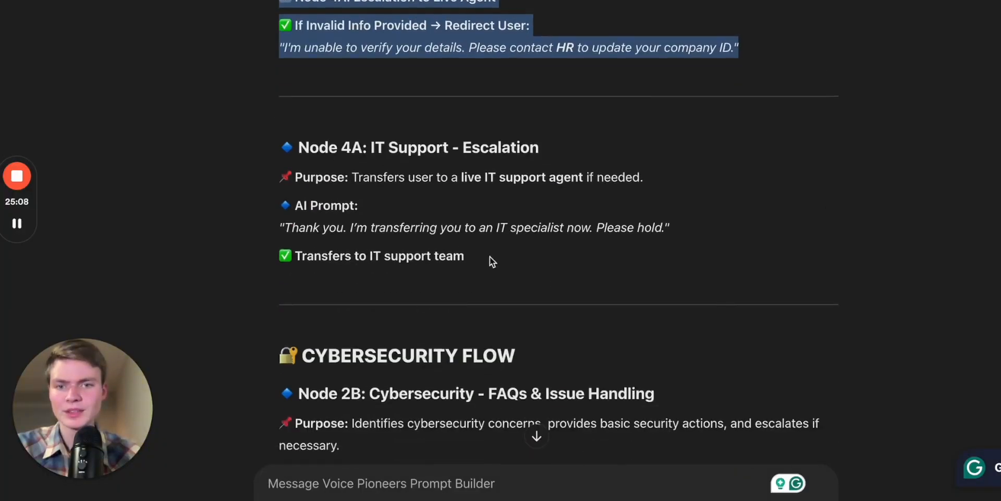
key("ctrl+Tab")
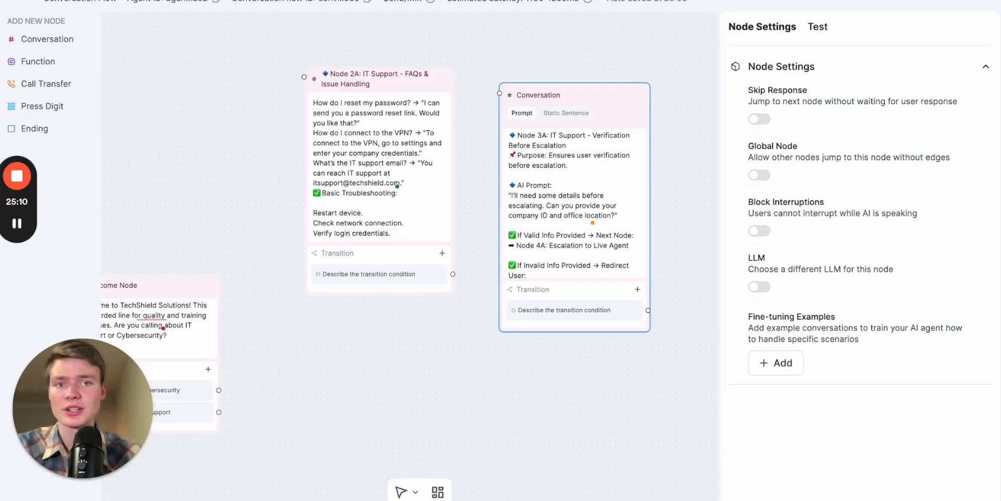
left_click_drag(554, 42, 327, 44)
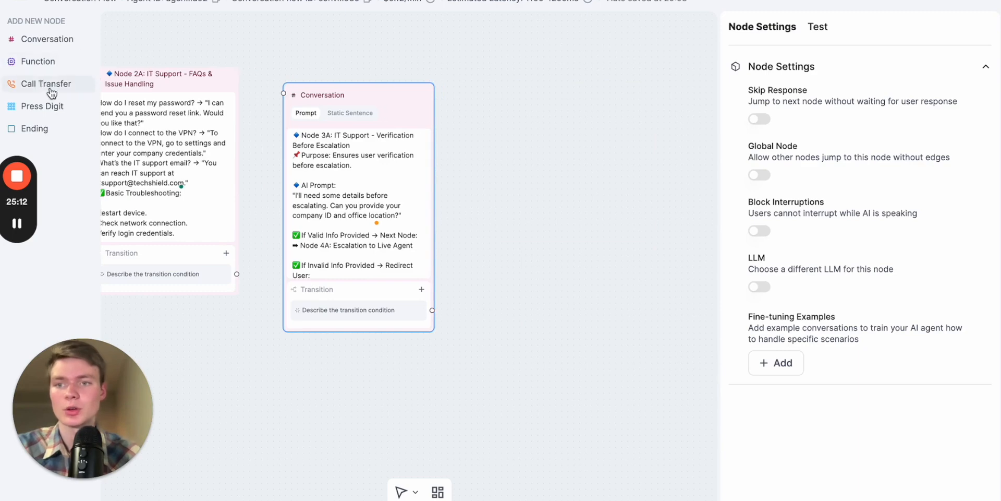
left_click(47, 84)
left_click_drag(606, 256, 601, 207)
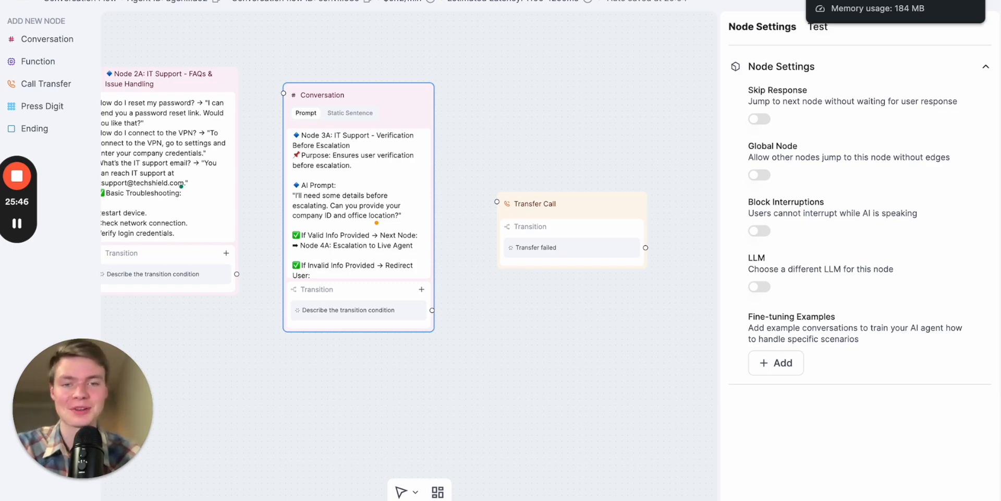
- Move the Welcome Node slightly closer to the Node 2A node
scroll(546, 129, "down", 2)
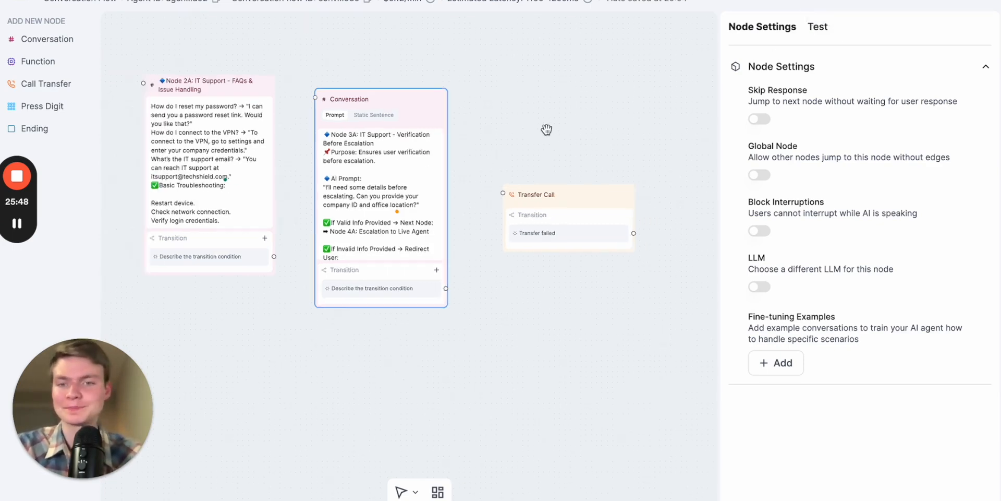
scroll(546, 129, "down", 2)
scroll(645, 100, "left", 5)
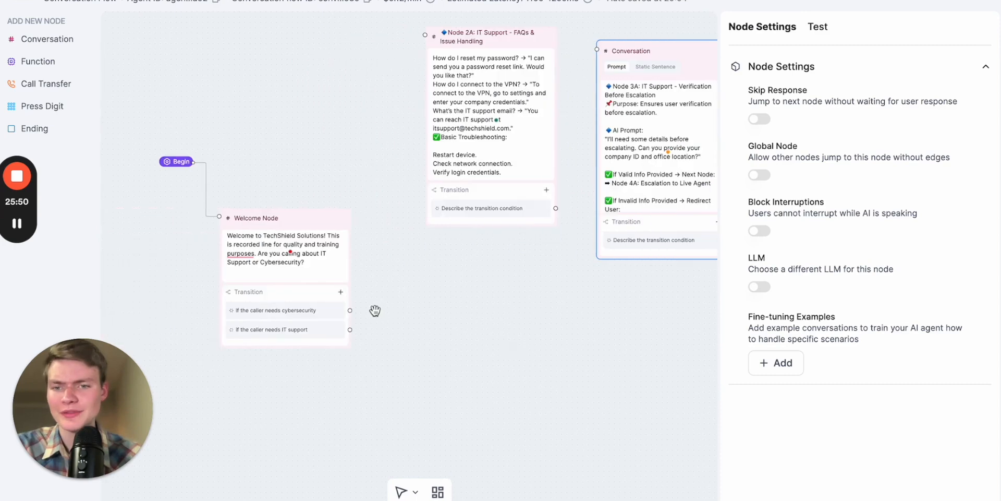
left_click_drag(312, 223, 333, 223)
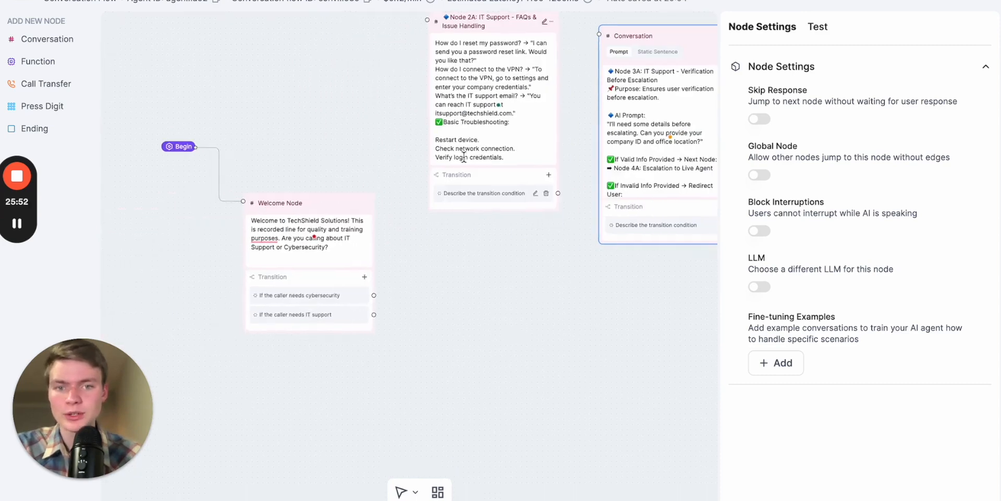
- Try to draw a connection from the Welcome Node's transition handles
scroll(440, 295, "up", 4)
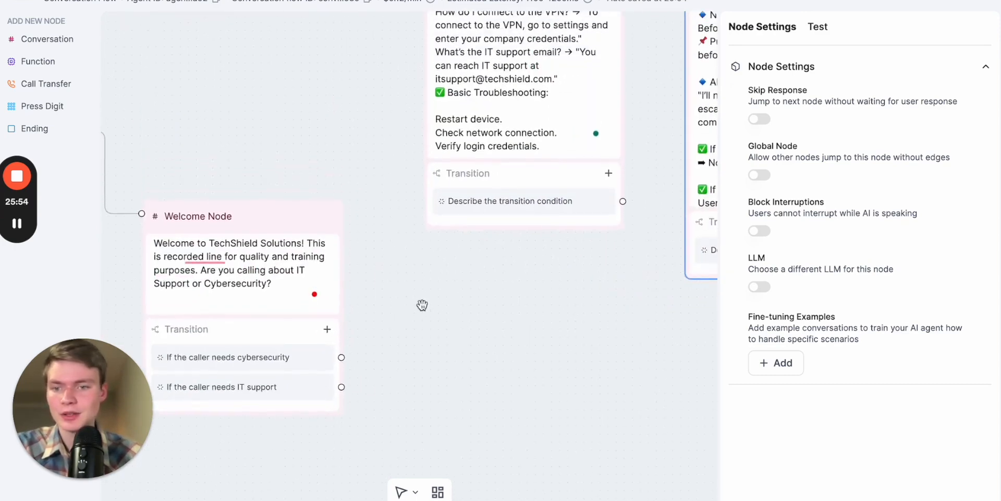
scroll(422, 305, "up", 3)
left_click_drag(339, 422, 337, 455)
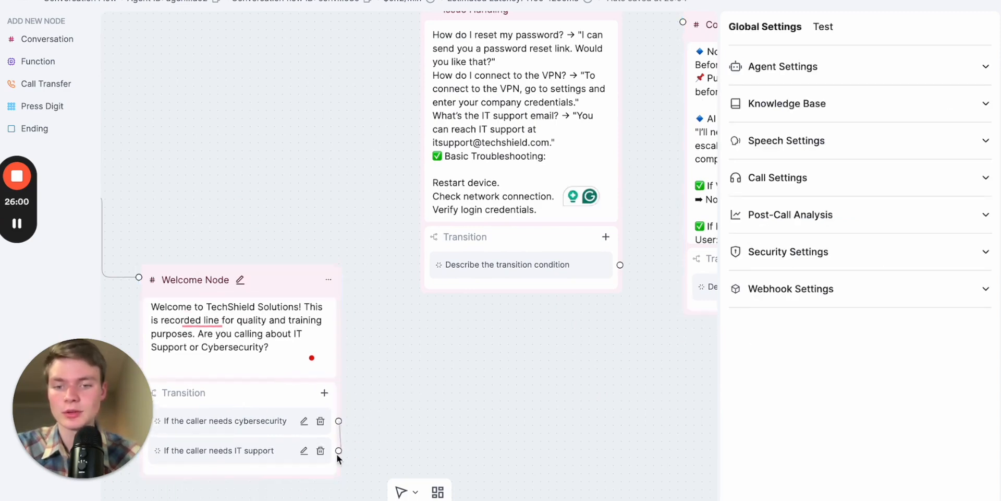
left_click(337, 454)
- Return to the agent list, reload the page and reopen the Conversation Flow Agent
left_click_drag(400, 354, 86, 22)
key("super+r")
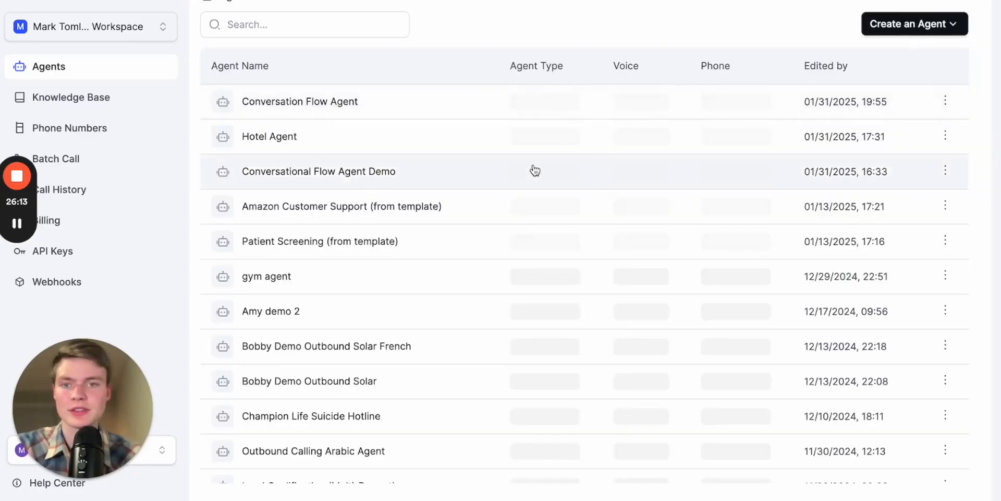
left_click(431, 104)
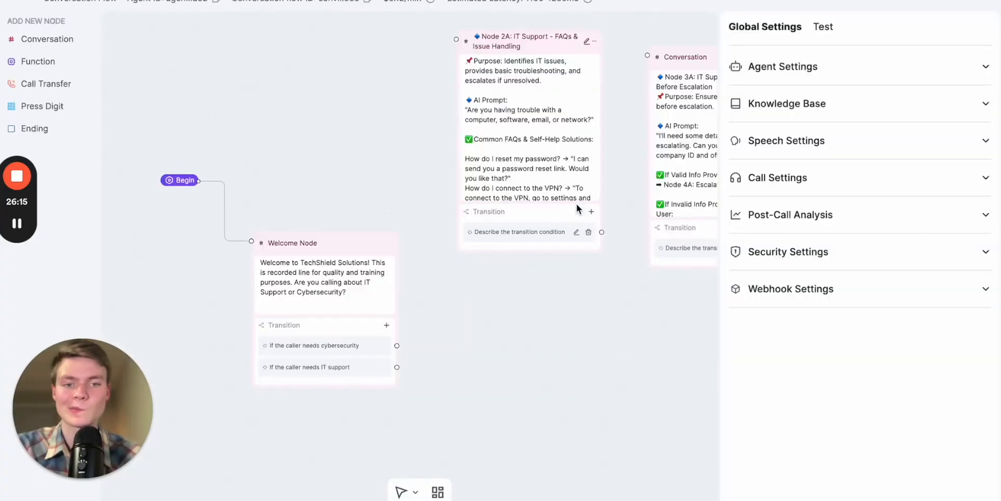
- Connect the Welcome Node's "If the caller needs IT support" transition to the Node 2A node
left_click_drag(565, 340, 559, 380)
scroll(559, 381, "up", 3)
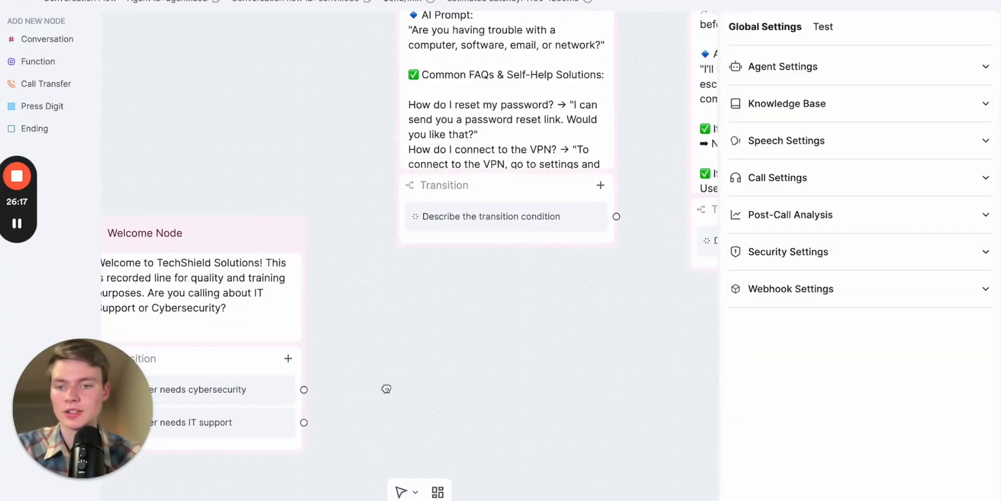
left_click_drag(379, 384, 469, 391)
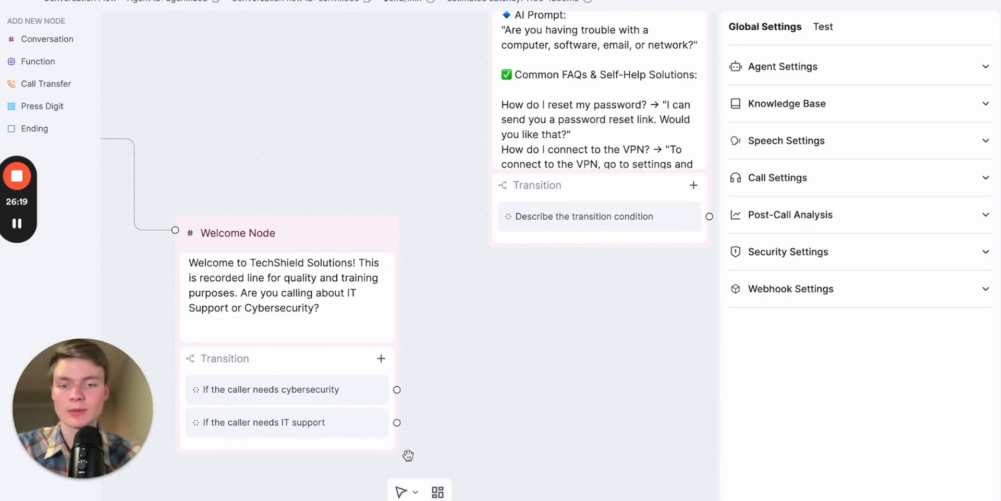
left_click_drag(404, 422, 485, 127)
left_click_drag(366, 189, 251, 189)
- Review the FAQ answers and basic troubleshooting items in Node 2A's prompt
left_click(485, 240)
scroll(484, 239, "down", 5)
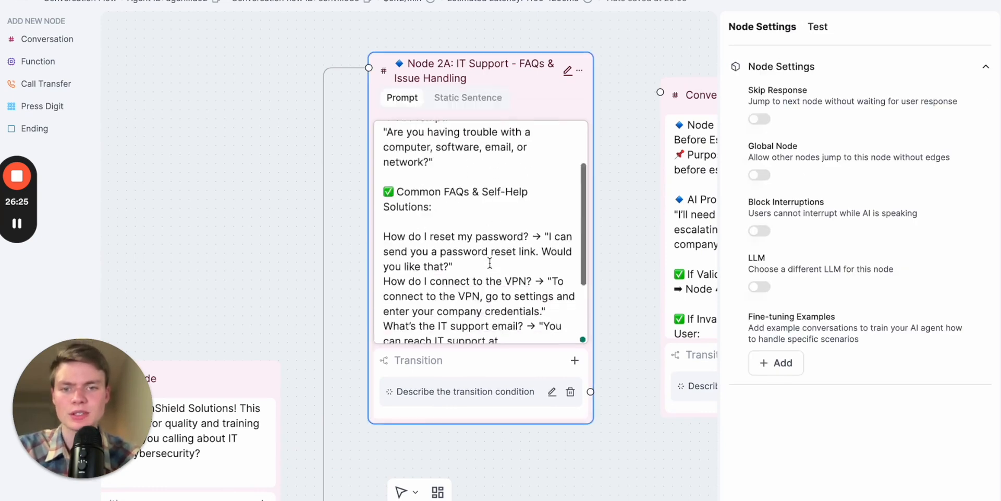
left_click_drag(534, 310, 423, 192)
scroll(496, 254, "down", 1)
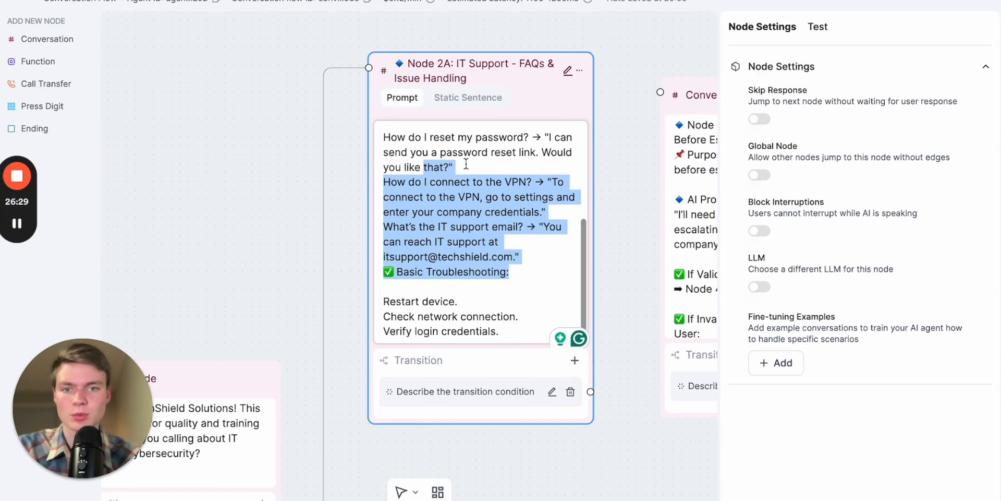
left_click(509, 315)
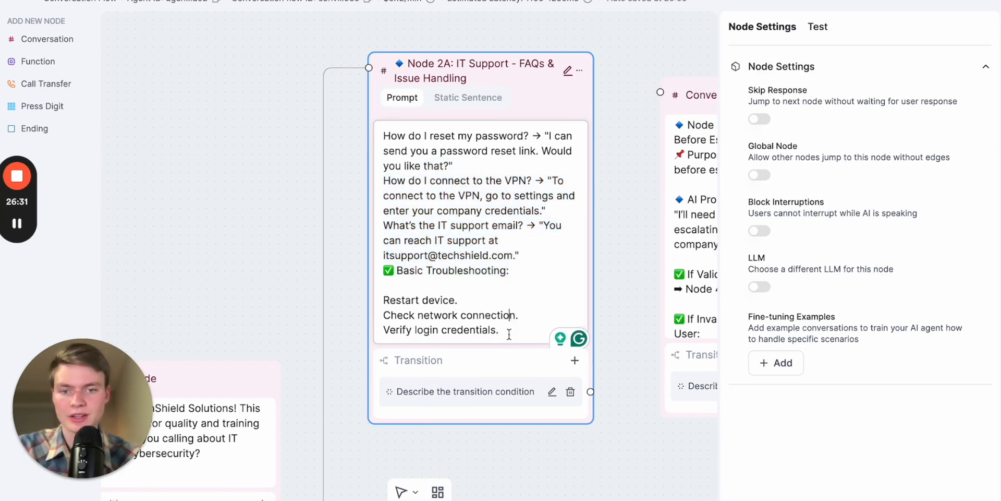
left_click(498, 360)
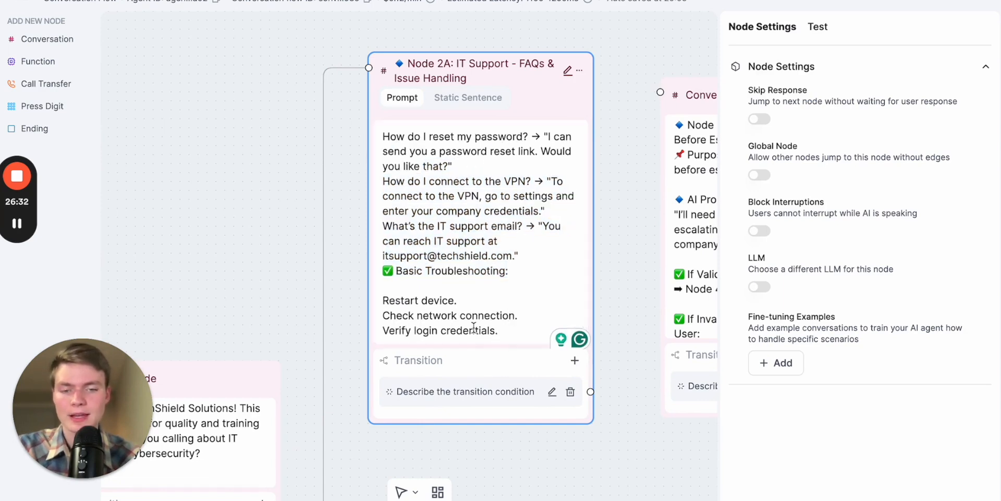
- Set Node 2A's transition condition to "If the issue persists" and connect it to the Node 3A conversation node
left_click(552, 392)
left_click(730, 2)
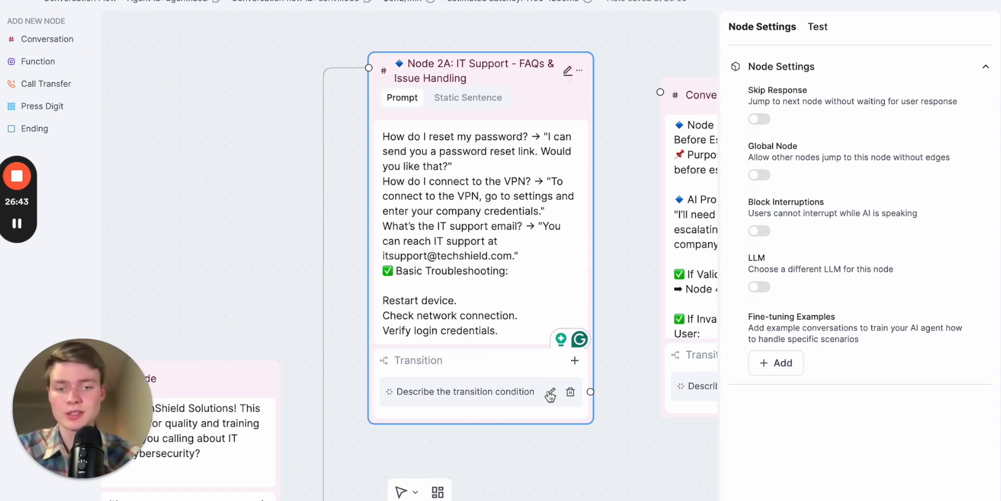
left_click(551, 392)
key("ctrl+a")
key("BackSpace")
type("If the issue pers")
left_click_drag(605, 433, 453, 408)
left_click_drag(439, 336, 506, 54)
- Add a second transition to Node 2A with the condition "if the issue is fixed"
left_click_drag(474, 414, 570, 380)
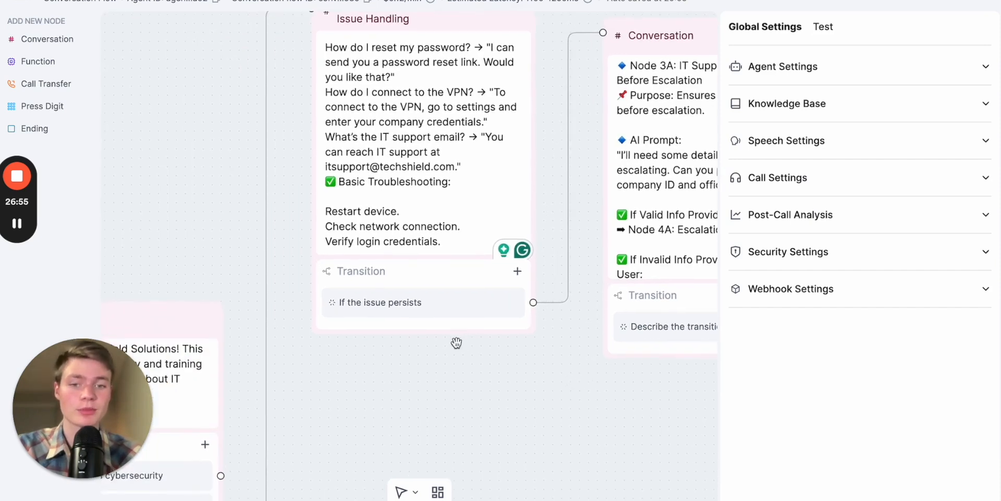
left_click(517, 272)
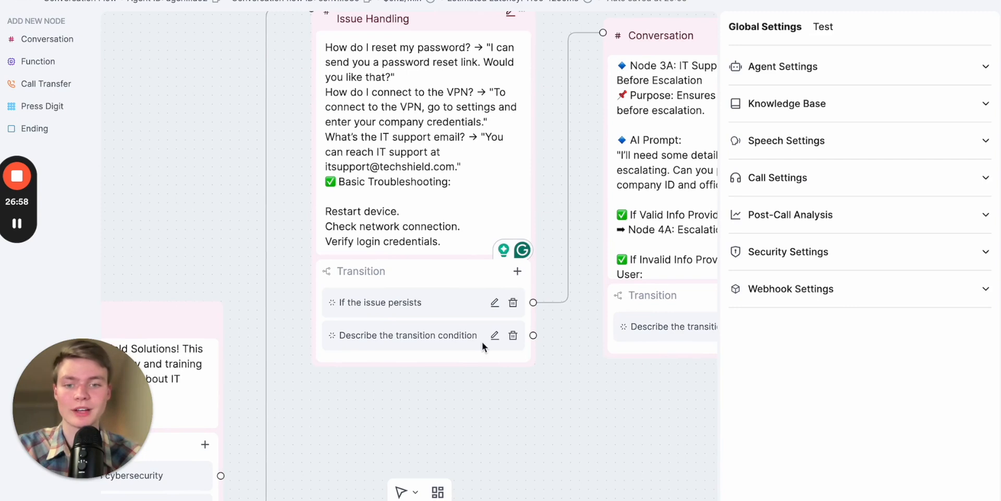
left_click(494, 335)
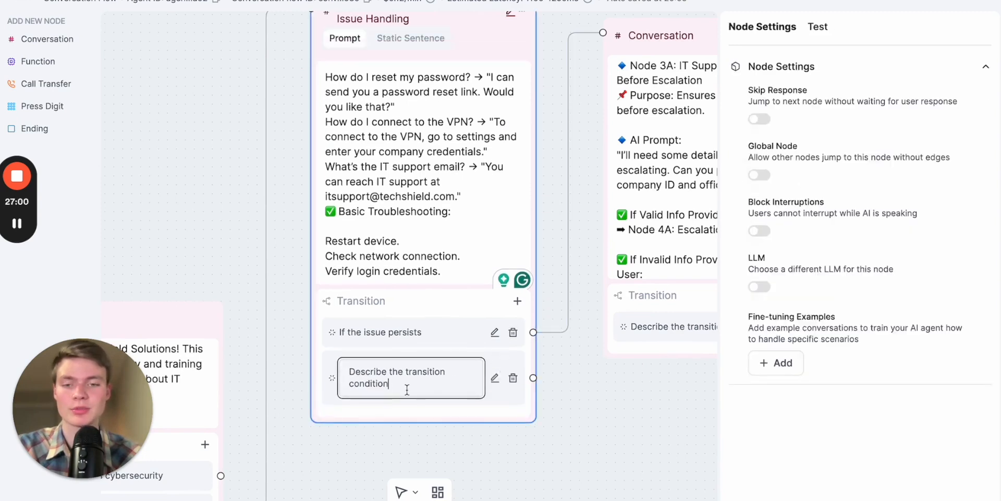
key("ctrl+a")
key("BackSpace")
type("If the issue idsfixed")
left_click(572, 413)
- Spread out the Node 3A and Transfer Call nodes to leave more room between the nodes
scroll(572, 413, "down", 3)
left_click_drag(572, 413, 480, 367)
left_click_drag(550, 138, 591, 137)
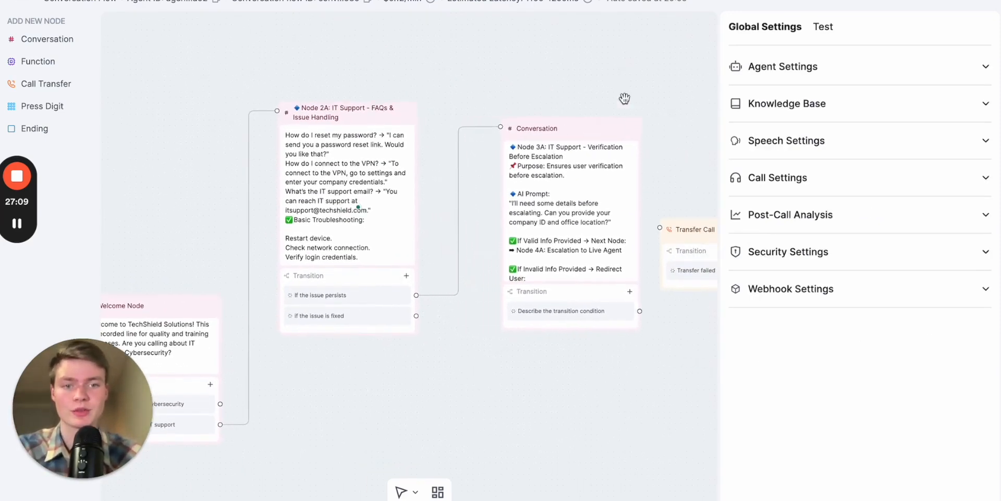
left_click_drag(621, 104, 494, 92)
left_click_drag(627, 211, 622, 149)
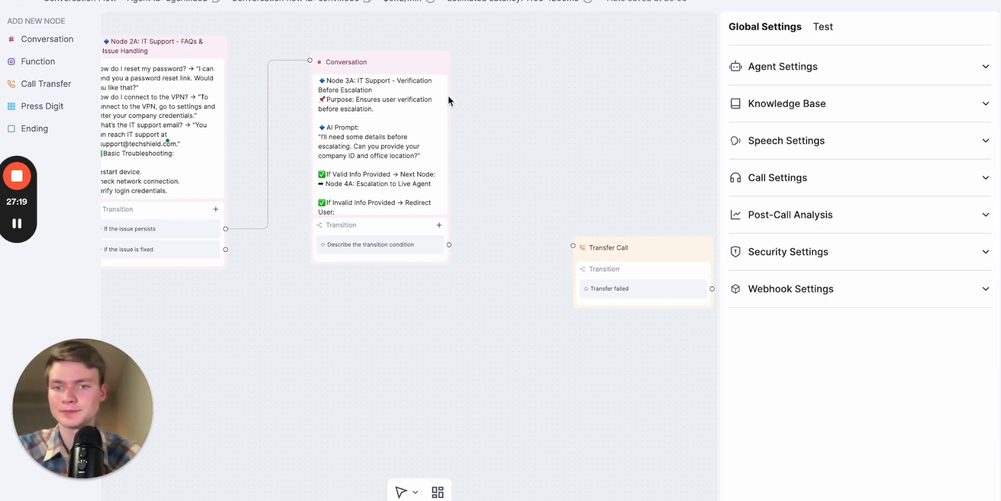
left_click_drag(395, 61, 439, 92)
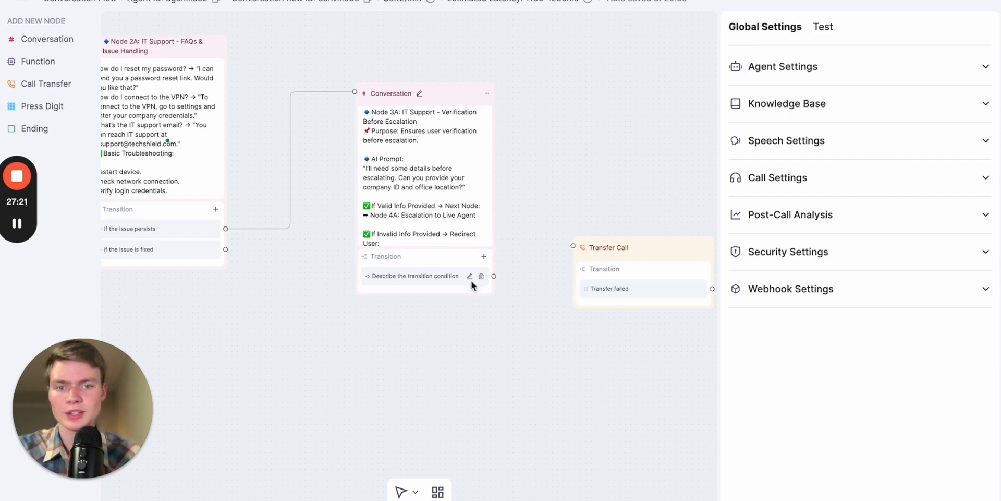
- Set the Node 3A transition condition to "If the person provides company ID and location"
left_click(444, 217)
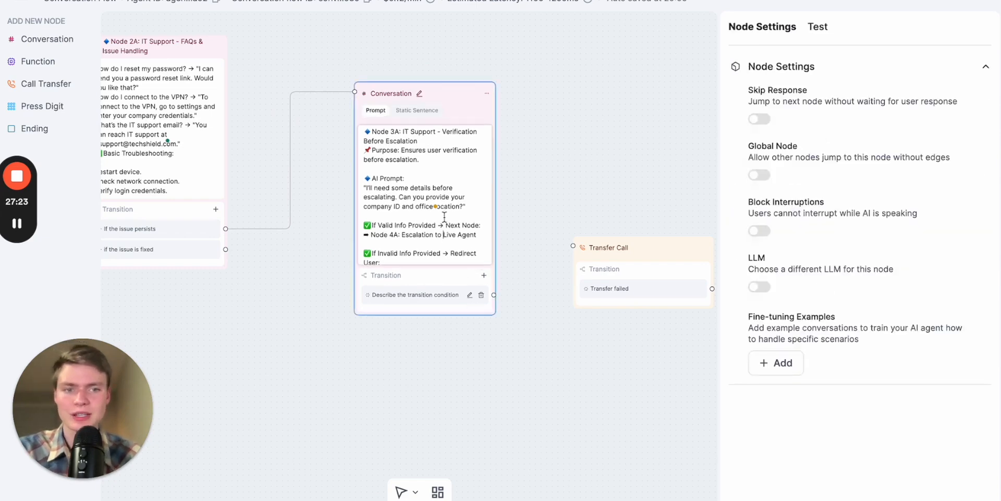
left_click(469, 295)
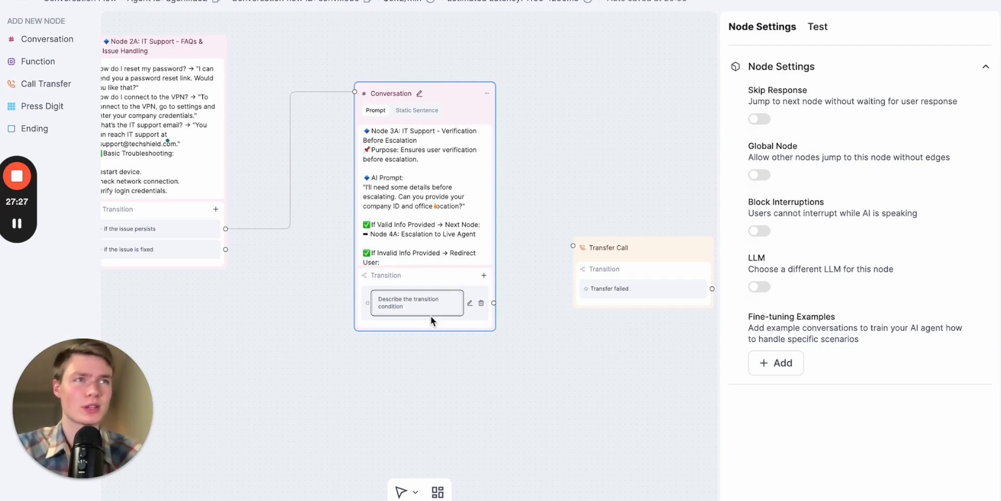
key("ctrl+a")
type("If the per")
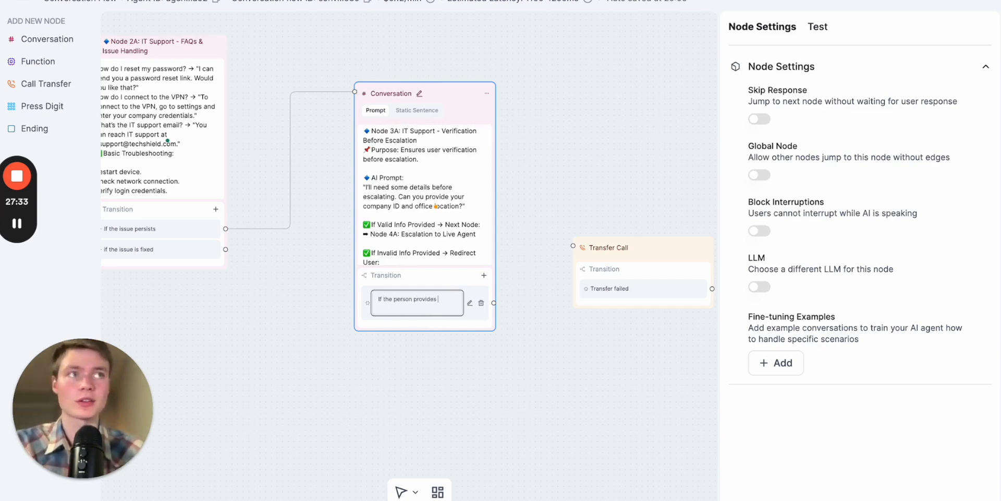
scroll(421, 331, "up", 3)
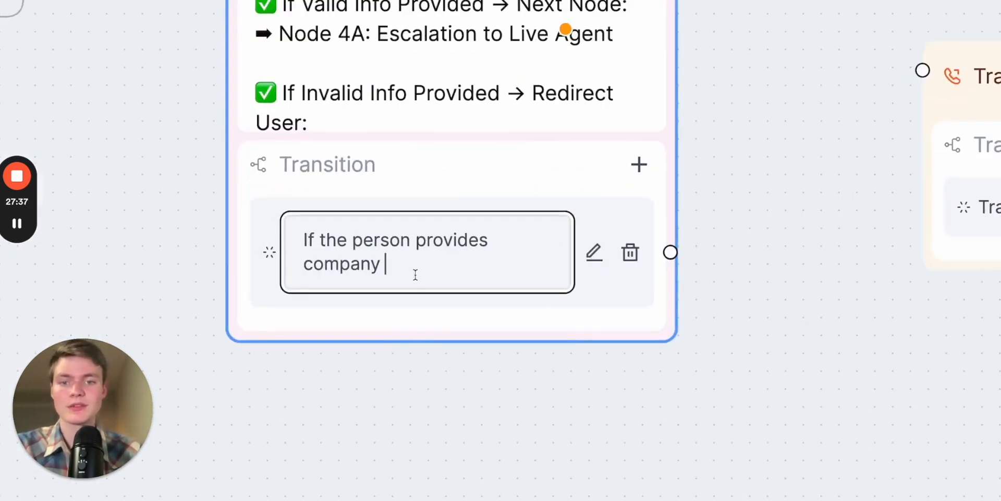
type("son provides company provid")
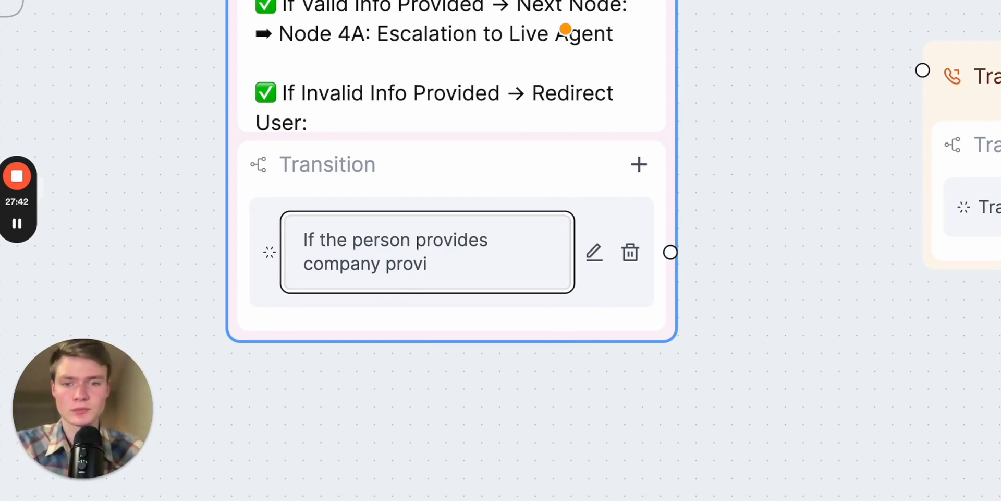
key("BackSpace")
key("BackSpace")
key("BackSpace")
type("ID and location")
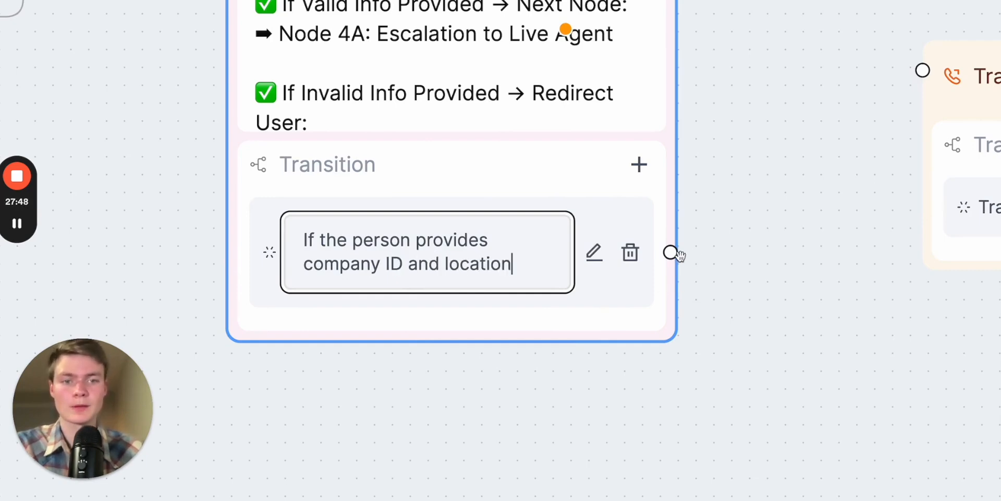
left_click(733, 308)
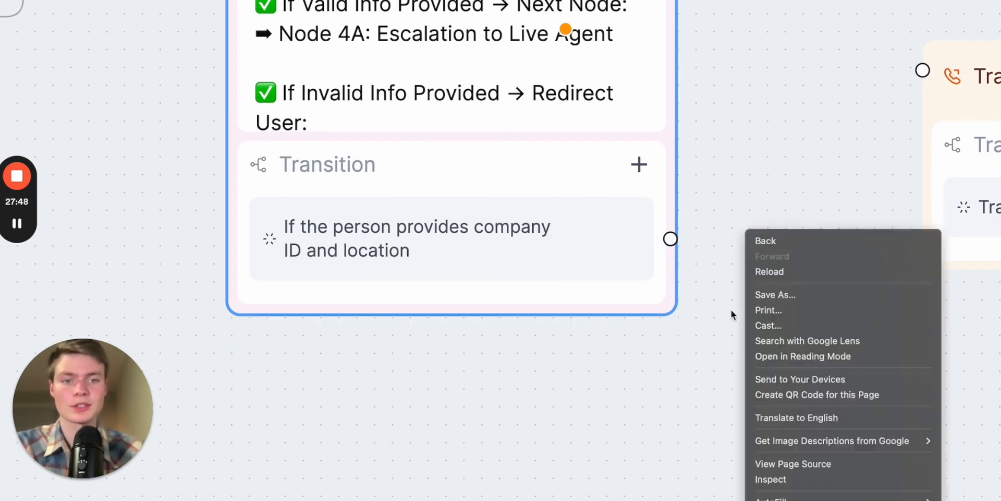
- Connect Node 3A's company ID and location transition to the Transfer Call node
scroll(689, 318, "down", 5)
left_click_drag(678, 273, 819, 179)
scroll(750, 291, "down", 2)
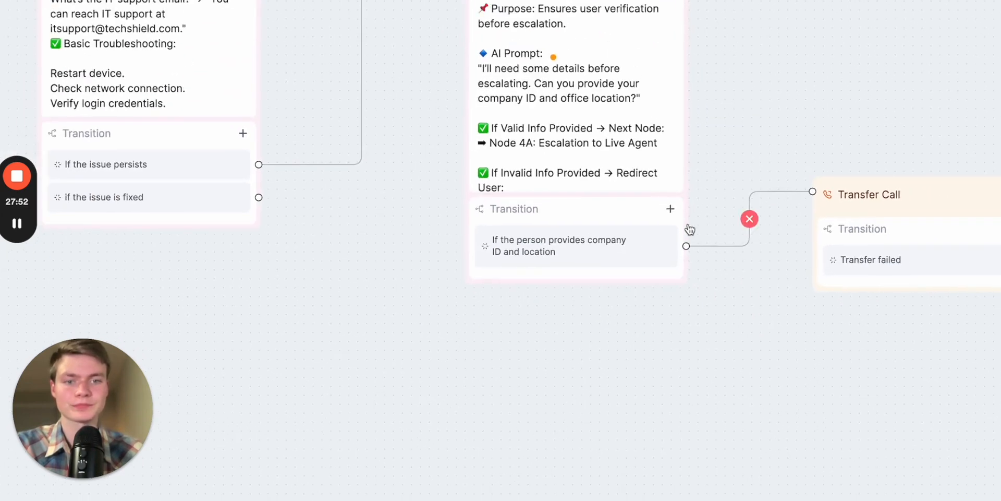
- Add a second transition to Node 3A with the condition "If they fail to provide company ID and office location"
left_click(672, 210)
left_click(649, 285)
type("If they fail to provide compa")
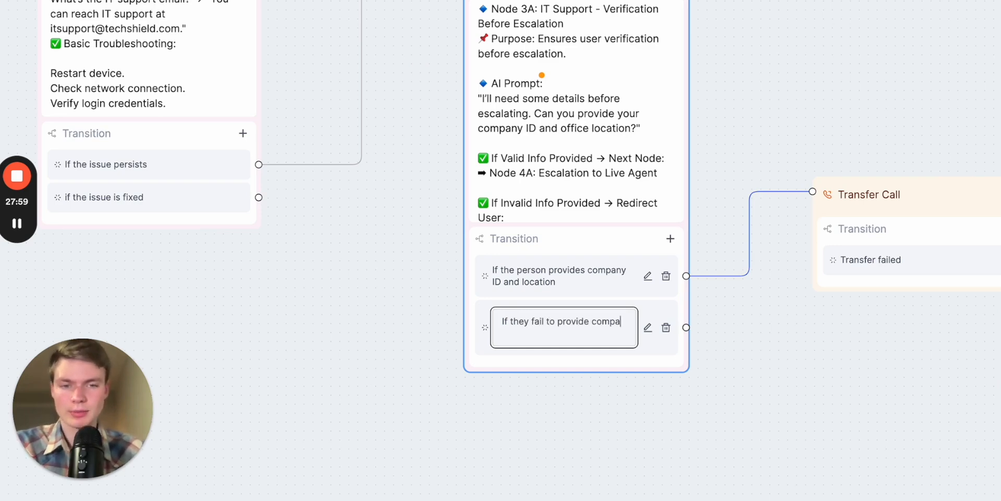
type("ny ")
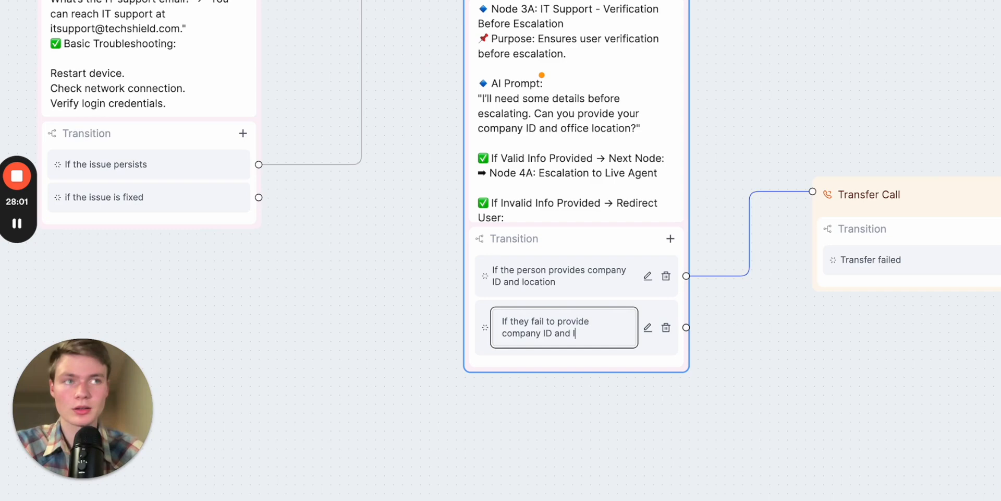
type("ID and office location")
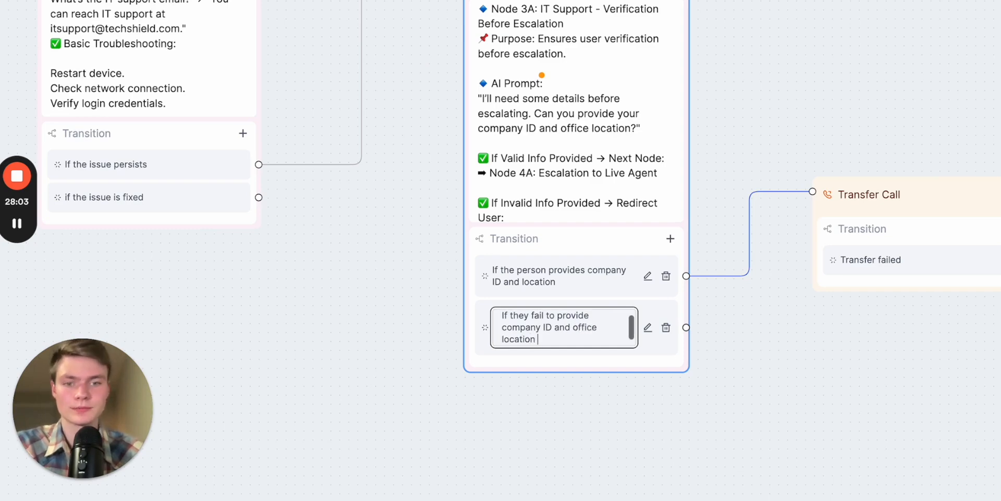
left_click(800, 374)
scroll(800, 375, "right", 2)
scroll(801, 375, "down", 4)
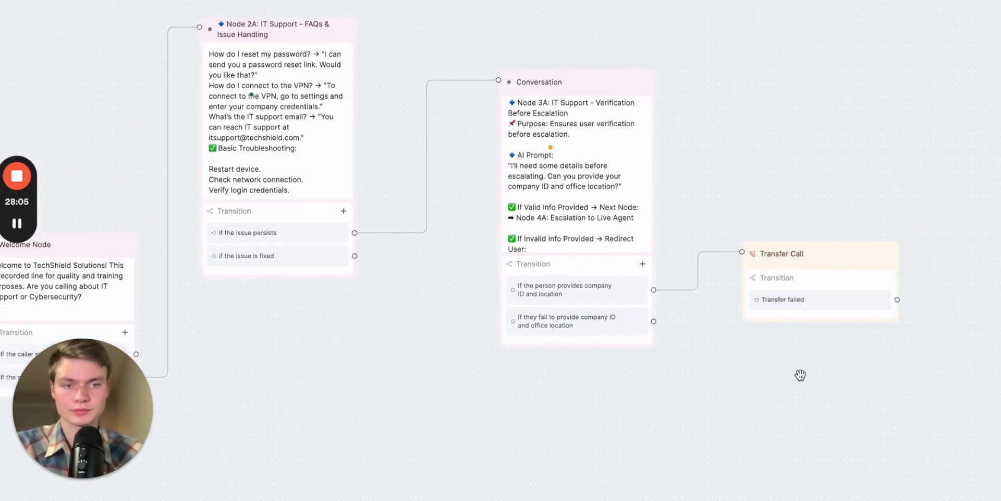
left_click_drag(800, 375, 583, 279)
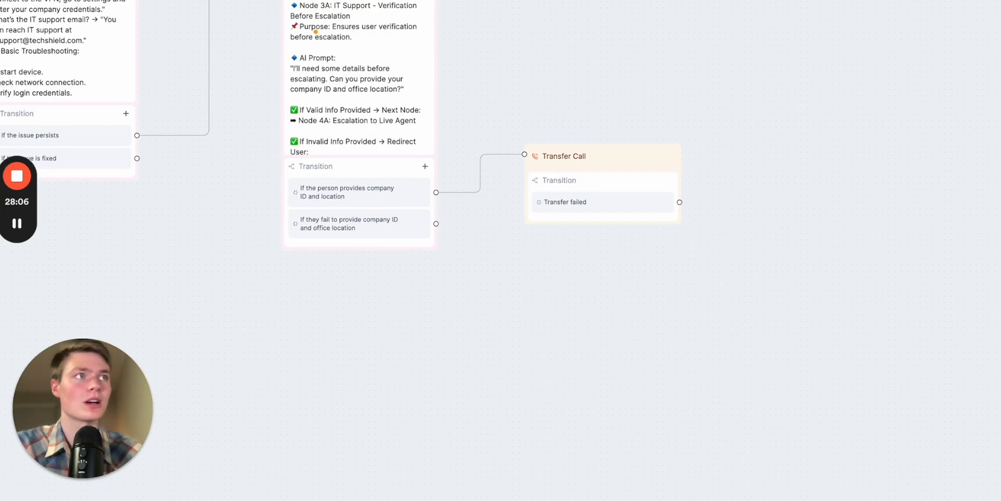
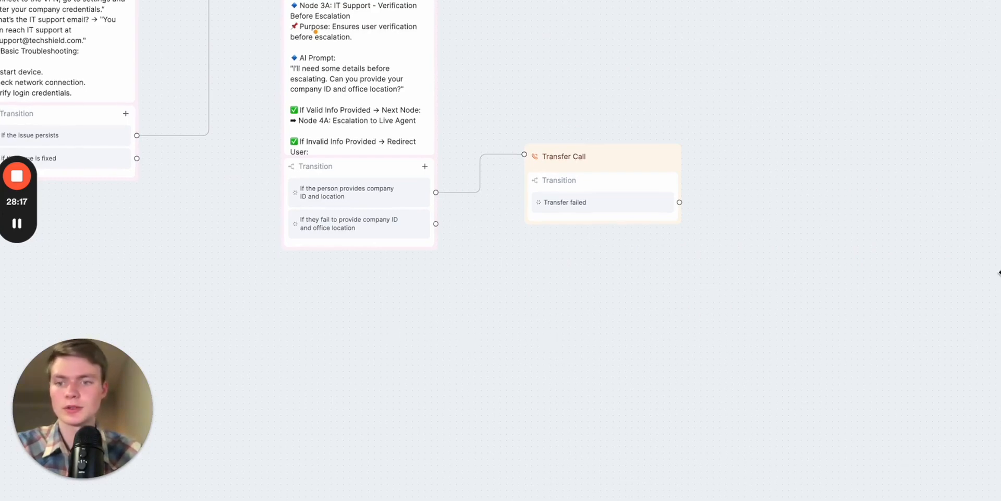
- Add a Conversation node below the Transfer Call node for callers who fail verification
scroll(974, 194, "up", 5)
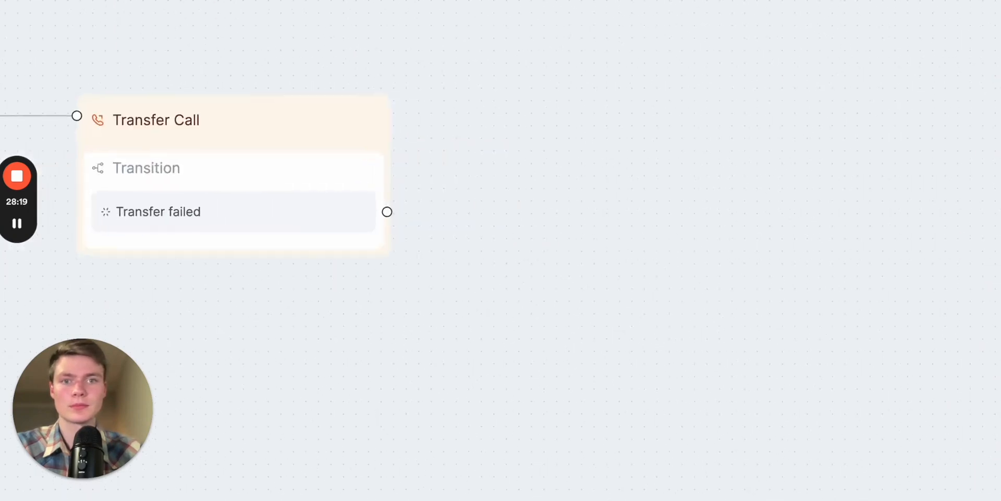
scroll(632, 163, "down", 5)
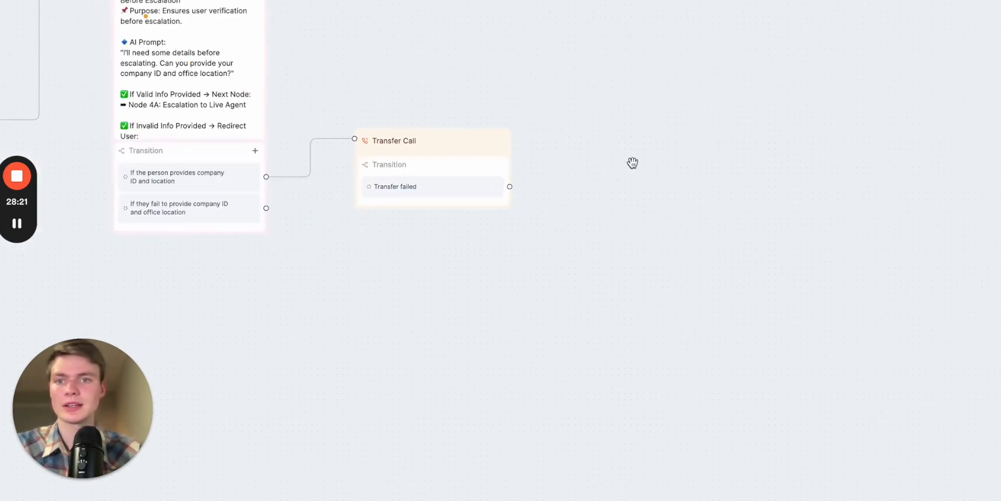
scroll(589, 89, "left", 5)
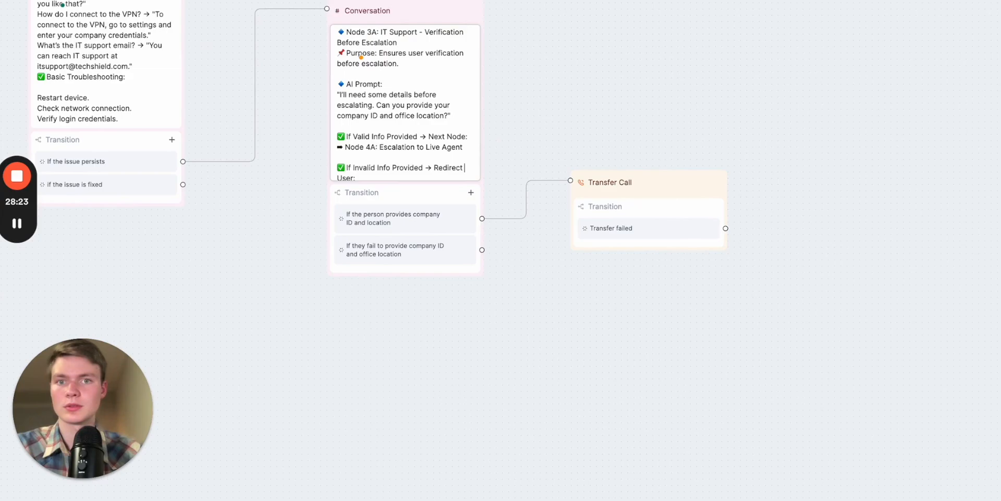
key("super+r")
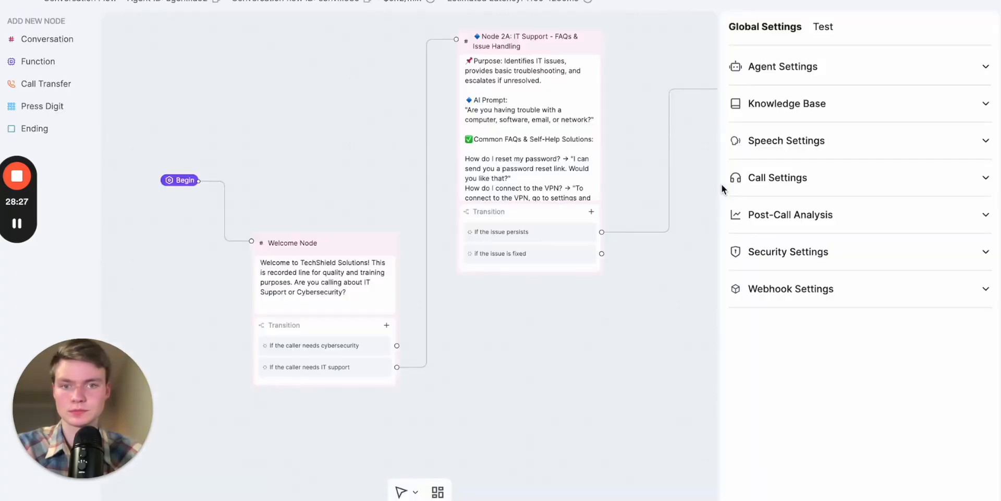
left_click_drag(617, 332, 336, 333)
left_click_drag(562, 394, 326, 314)
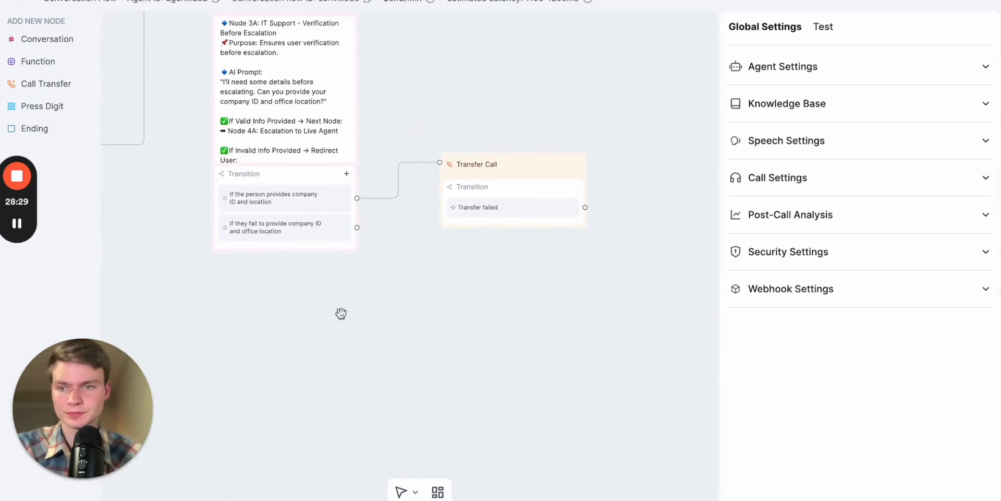
left_click(46, 41)
left_click_drag(585, 257, 459, 296)
left_click(533, 273)
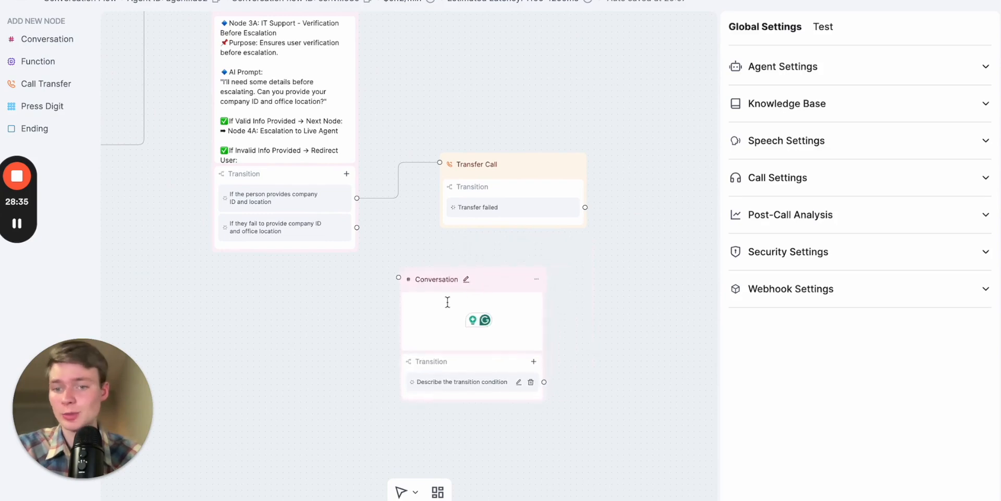
- Give the new node the message "I'm sorry you have failed to provide your company ID or location", directing callers to HR's email for further assistance
left_click(438, 308)
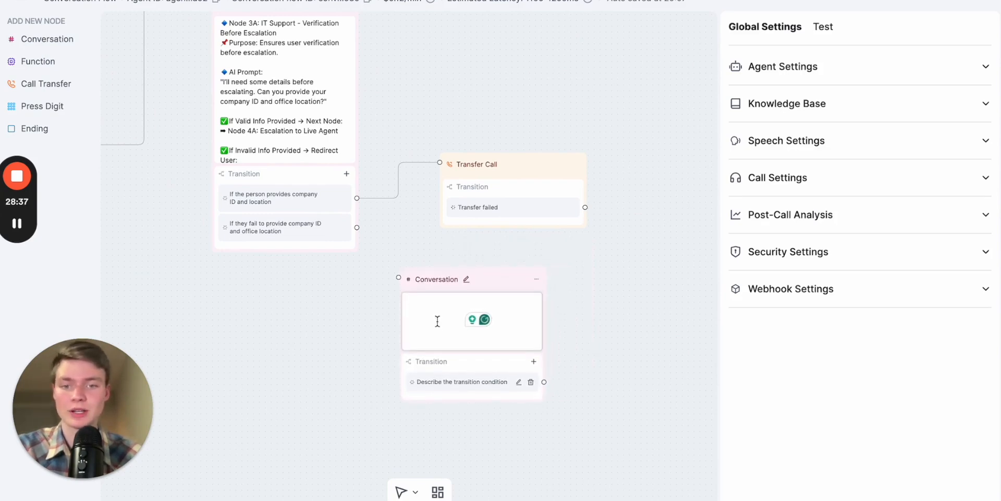
key("ctrl+v")
left_click(443, 327)
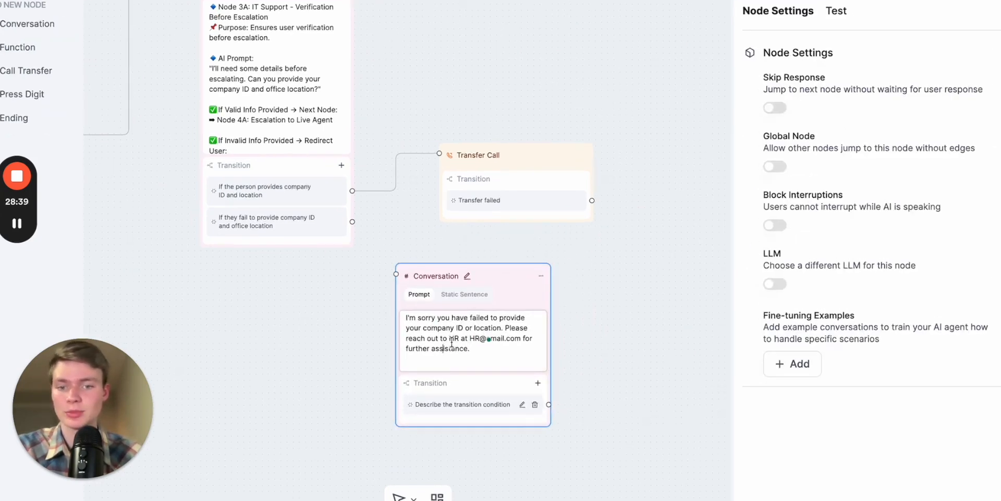
left_click(709, 354)
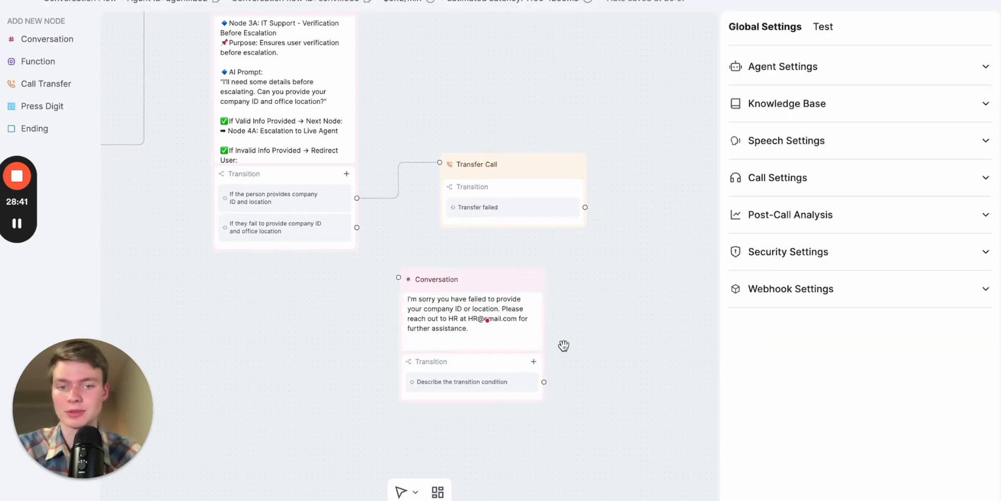
- Move the failed-verification Conversation node slightly up and away from Node 3A, and switch its message to Static Sentence
scroll(571, 350, "up", 3)
scroll(571, 349, "down", 4)
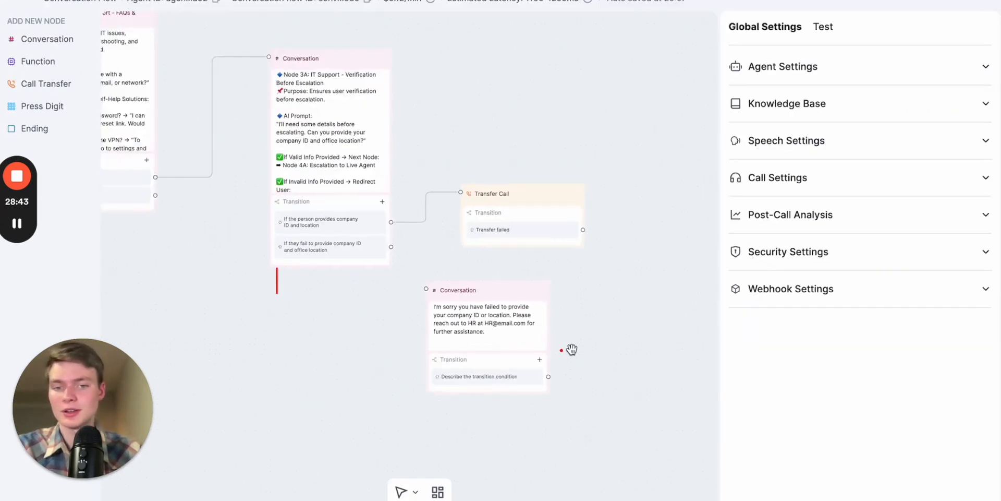
scroll(590, 311, "up", 4)
left_click(347, 342)
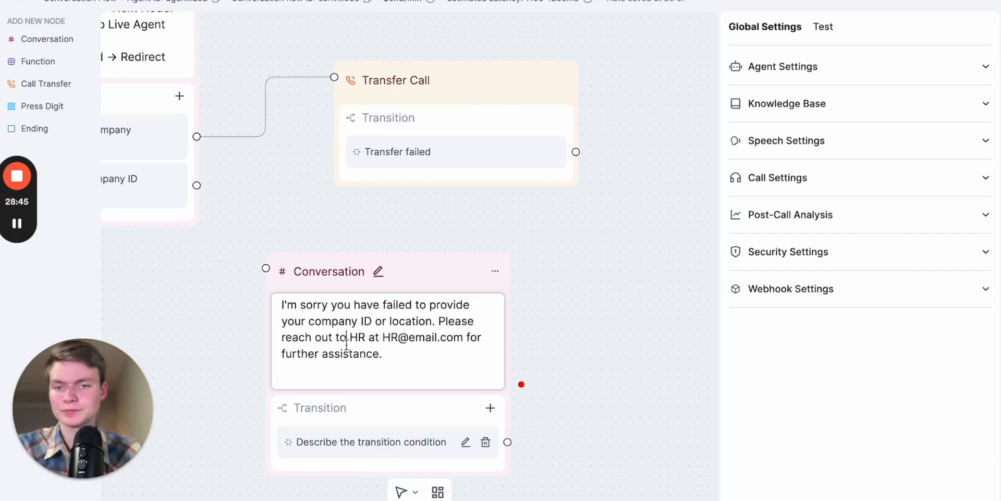
left_click_drag(329, 275, 366, 253)
left_click(367, 291)
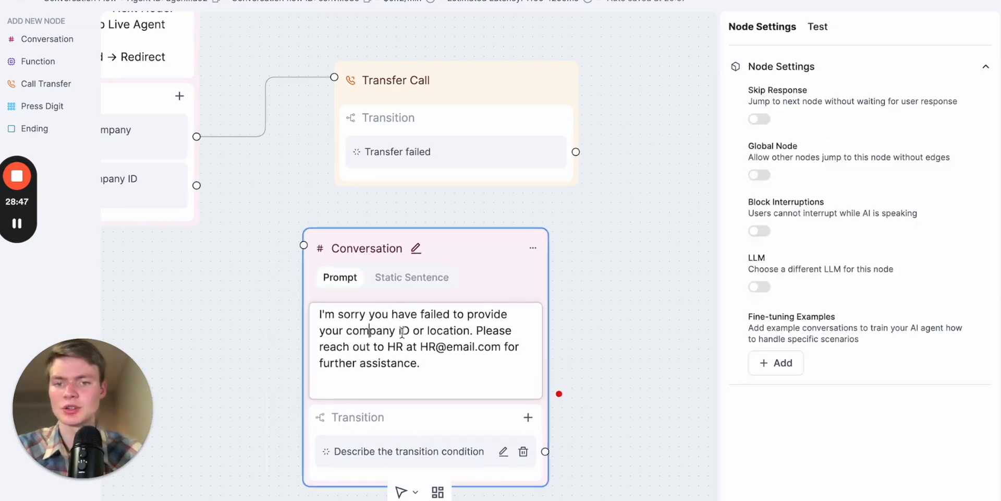
- Connect Node 3A's "If they fail to provide company ID and office location" transition to the failed-verification Conversation node
scroll(656, 323, "down", 3)
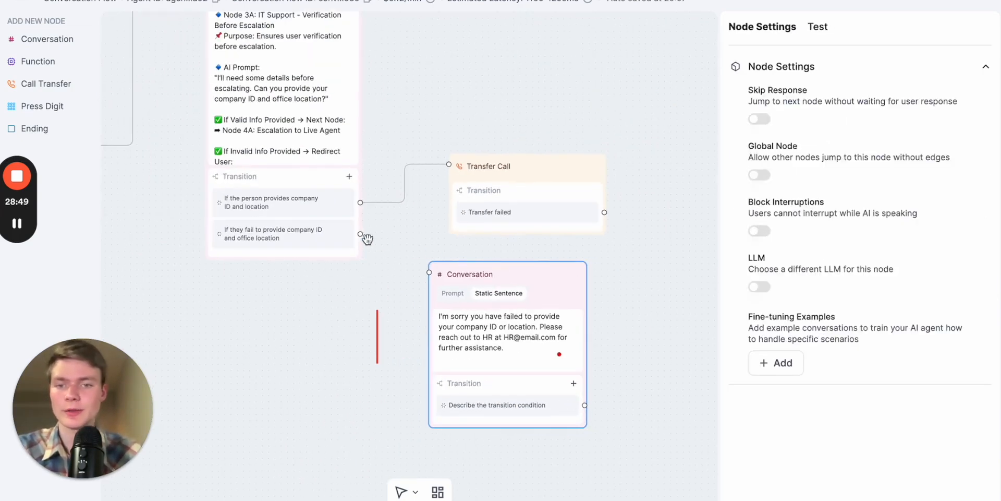
left_click_drag(359, 234, 428, 272)
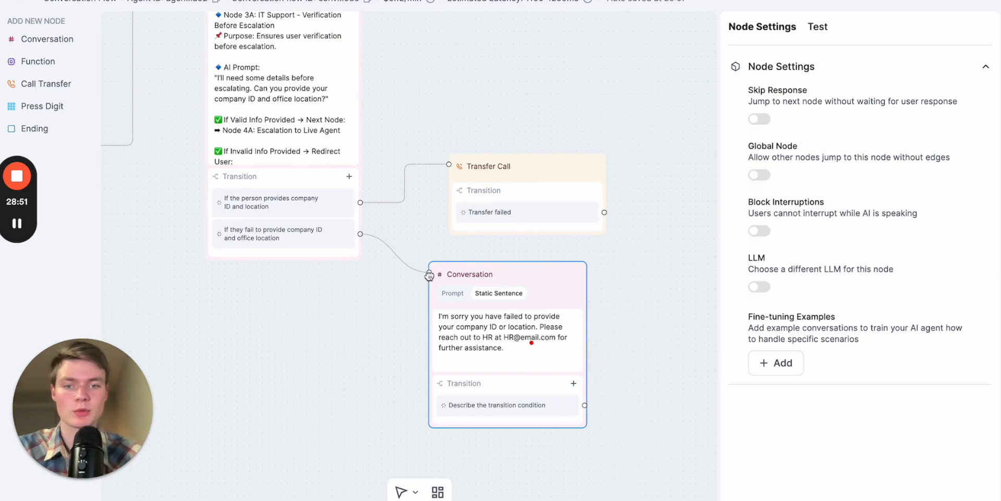
left_click_drag(662, 313, 648, 258)
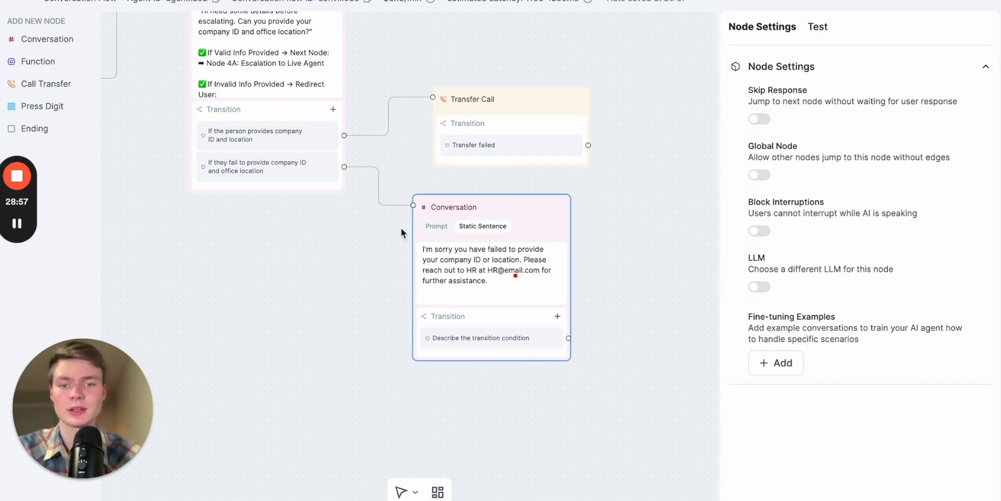
- Turn on Skip Response for the failed-verification node and move the Transfer Call node farther from Node 3A
left_click(759, 120)
left_click_drag(576, 284, 491, 284)
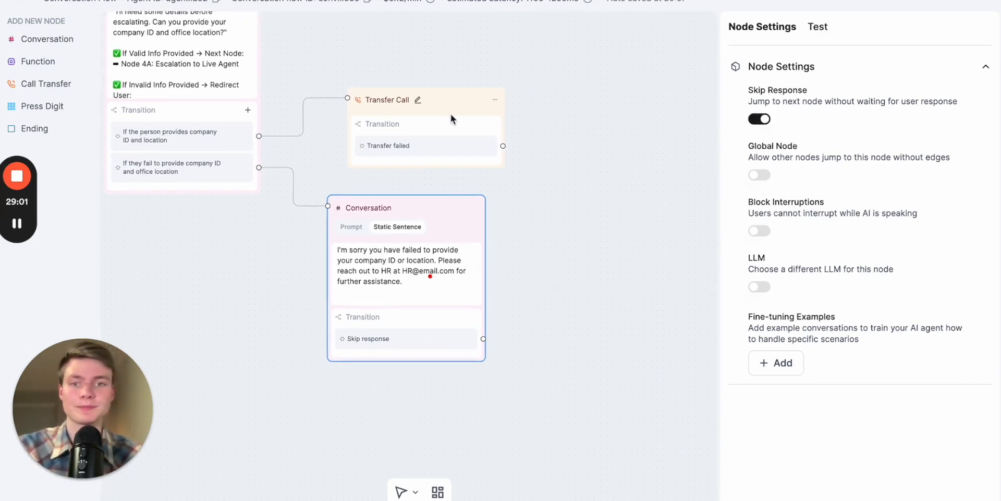
left_click_drag(451, 103, 566, 94)
left_click_drag(618, 261, 570, 245)
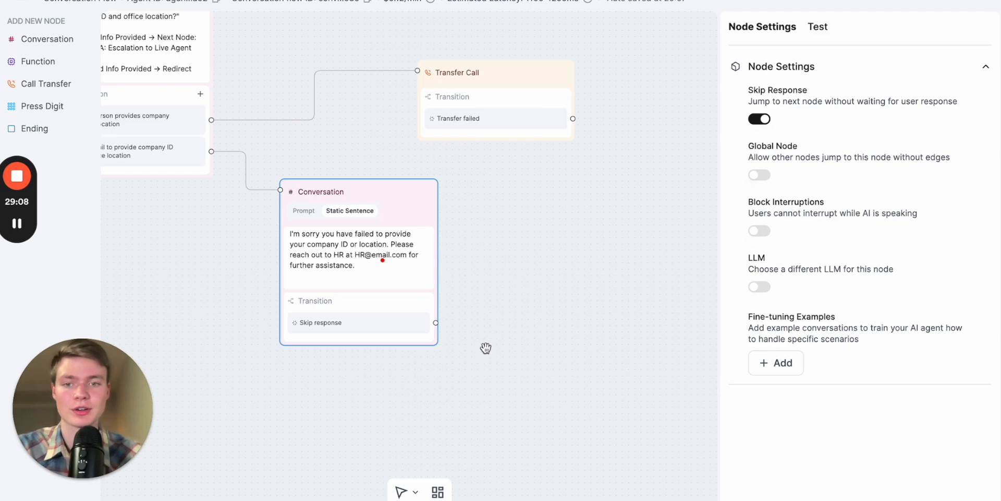
- Review the whole flow from the Welcome Node's transitions across to the Transfer Call node
left_click_drag(409, 424, 638, 341)
scroll(527, 322, "down", 5)
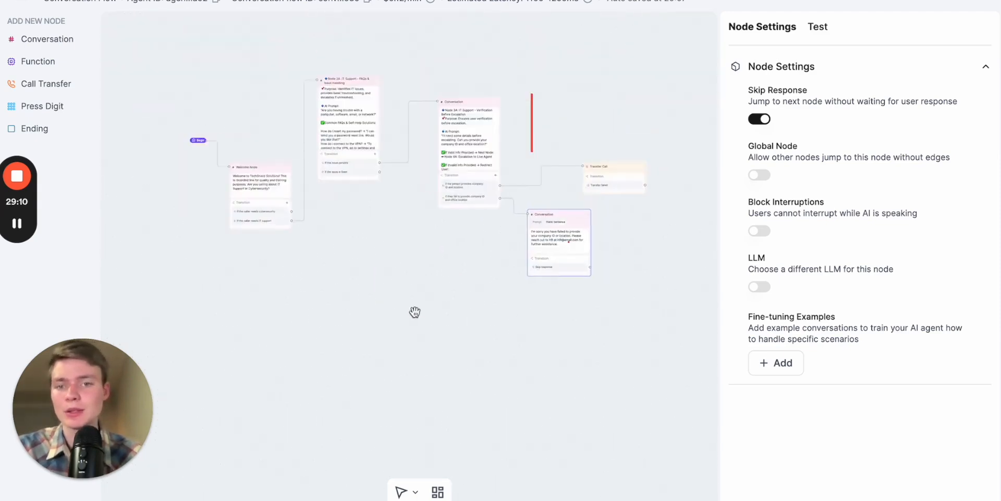
left_click_drag(429, 318, 494, 342)
scroll(367, 268, "up", 5)
scroll(368, 268, "up", 3)
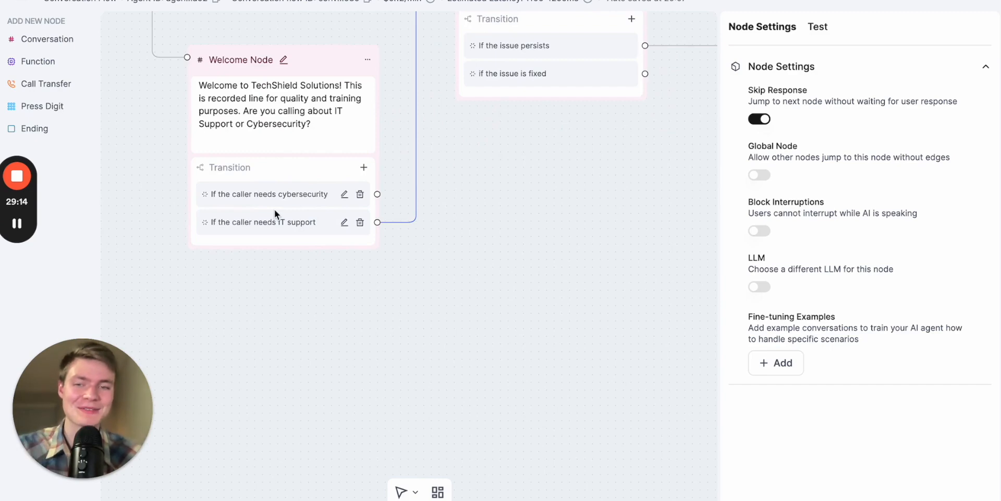
left_click_drag(572, 277, 338, 298)
left_click_drag(516, 297, 204, 297)
left_click_drag(521, 314, 177, 314)
left_click_drag(693, 301, 498, 292)
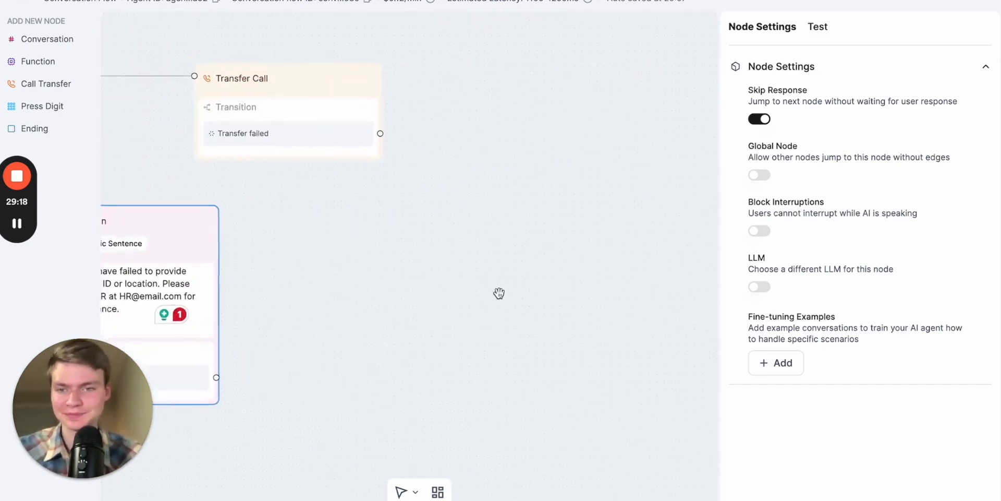
- Shift the Transfer Call node farther out and add a Conversation node with the static sentence "Is there anything else you need assistance with today?"
scroll(425, 217, "down", 3)
left_click_drag(397, 182, 470, 178)
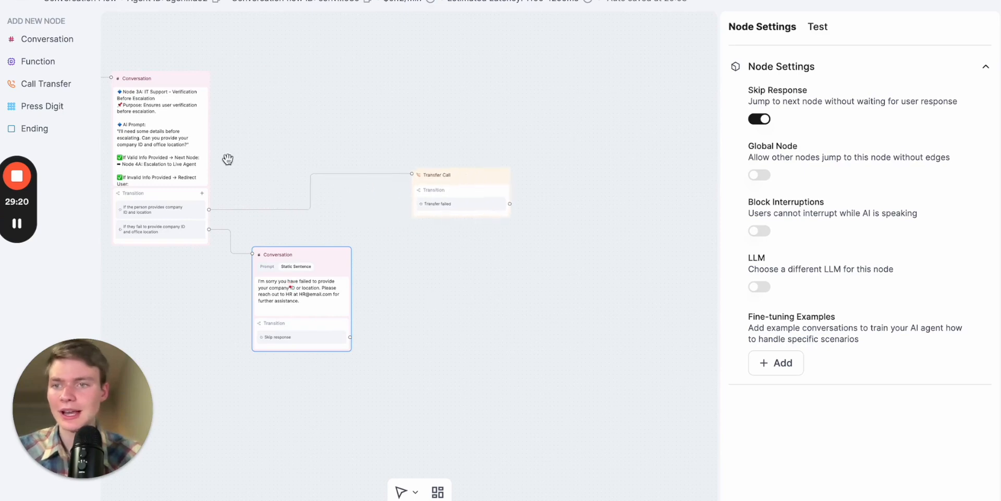
left_click(39, 39)
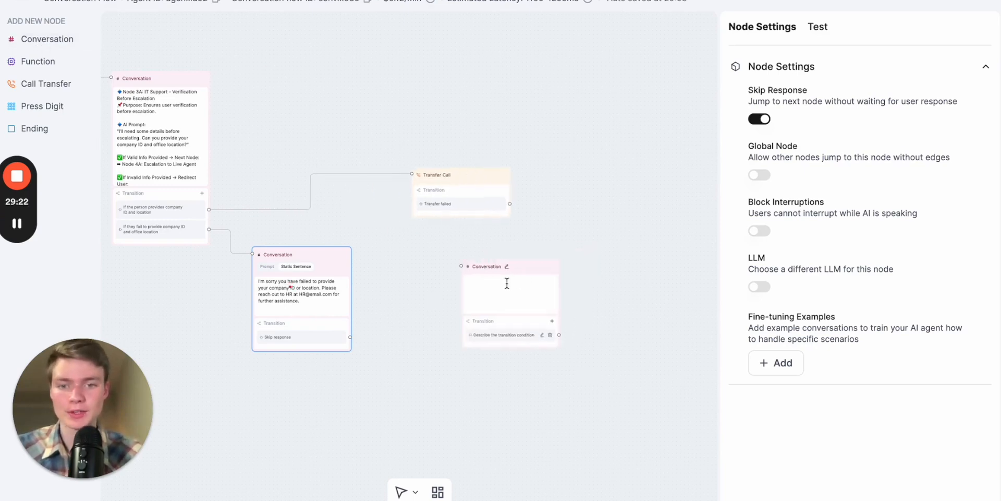
left_click_drag(570, 254, 469, 291)
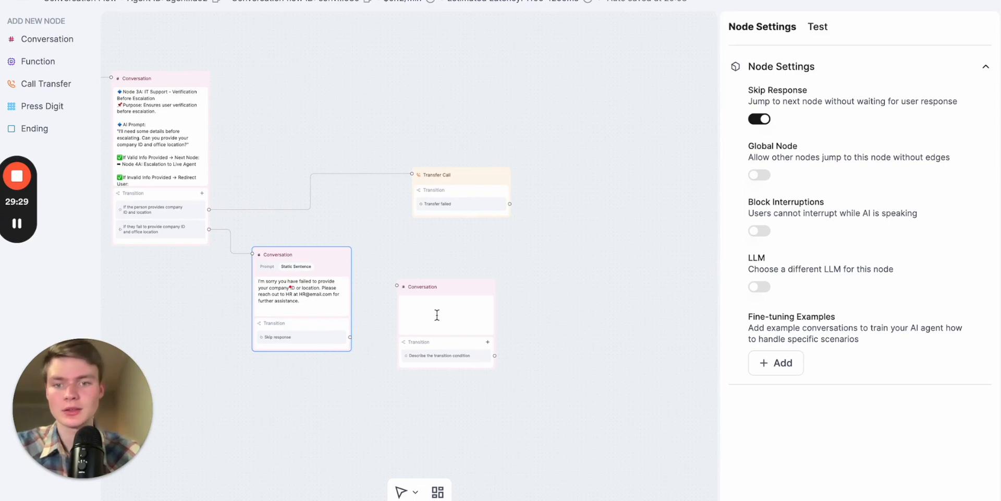
left_click(436, 319)
type("Is there anything else you need assistance with today?")
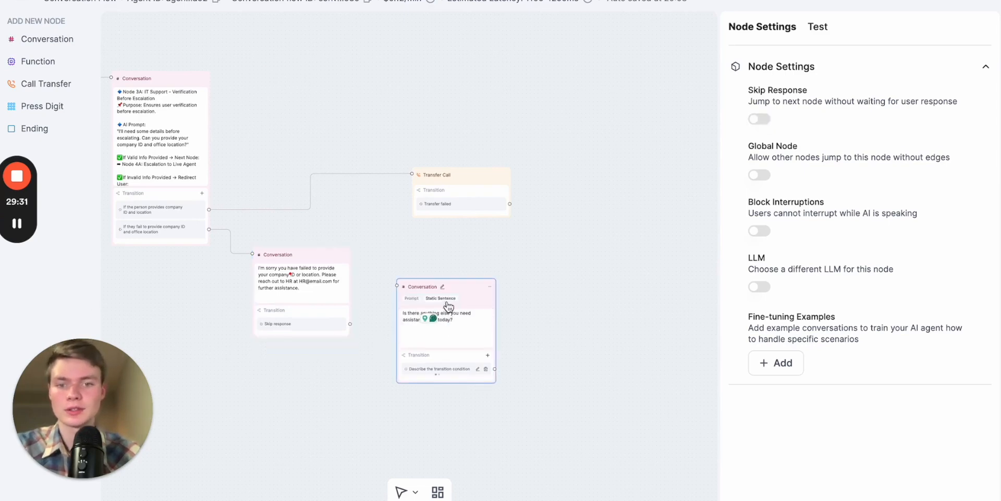
- Add an End Call node beside the further-assistance question node and connect that node's transition to it
left_click(532, 322)
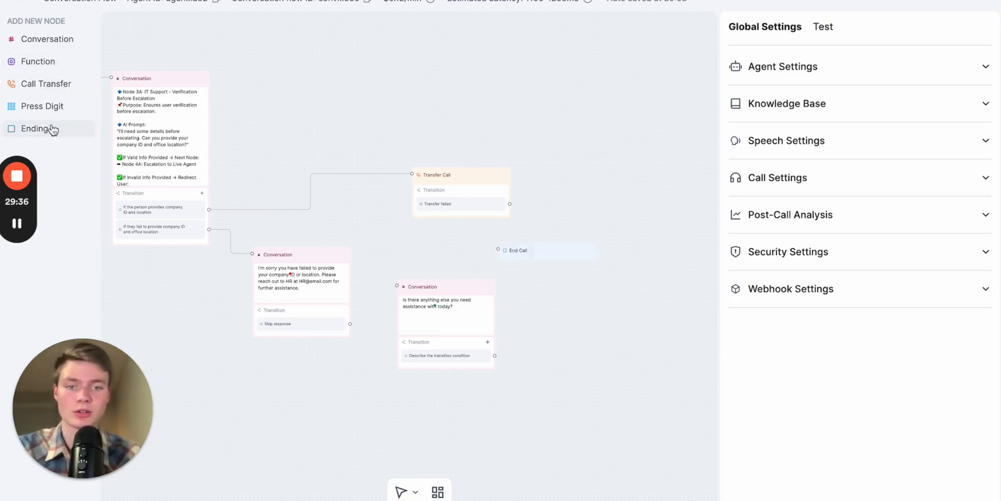
scroll(525, 349, "up", 5)
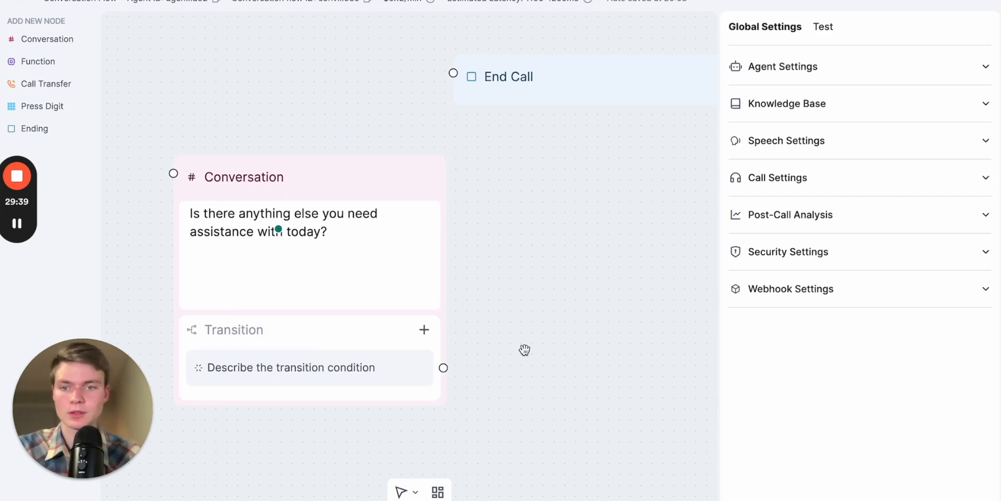
left_click_drag(572, 73, 658, 365)
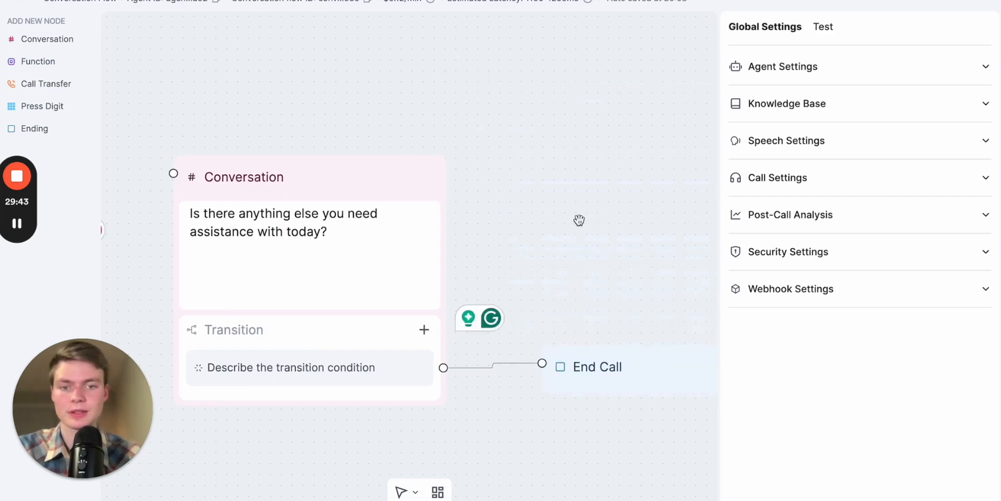
- Set the condition of the transition leading to End Call to "If they require no further assistance"
scroll(608, 157, "down", 5)
left_click(511, 233)
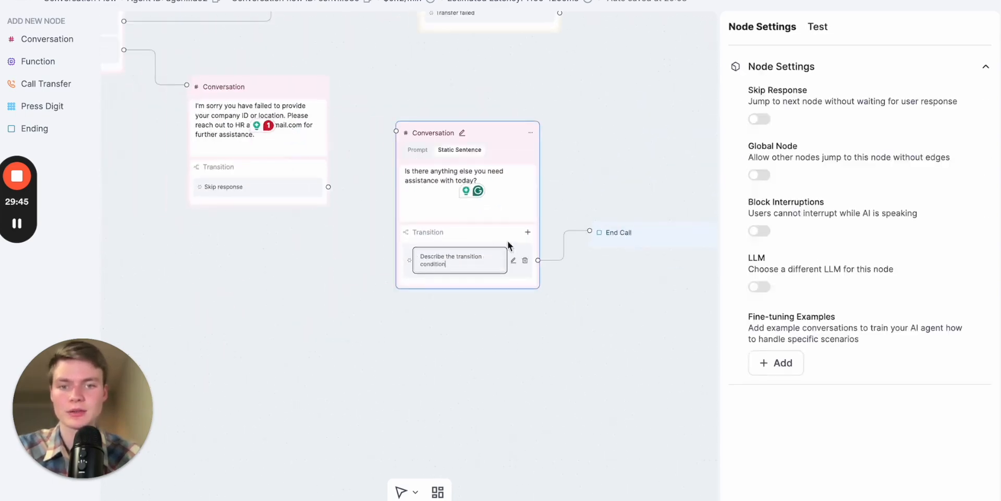
left_click(513, 253)
key("ctrl+a")
type("If")
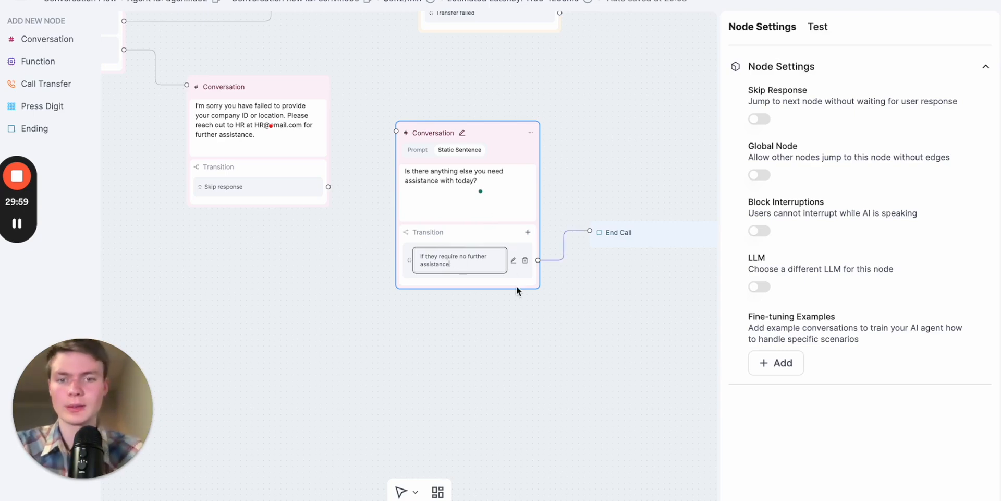
key("Return")
- Add a second transition to the further-assistance question node with the condition "If they require further assistance"
left_click(528, 233)
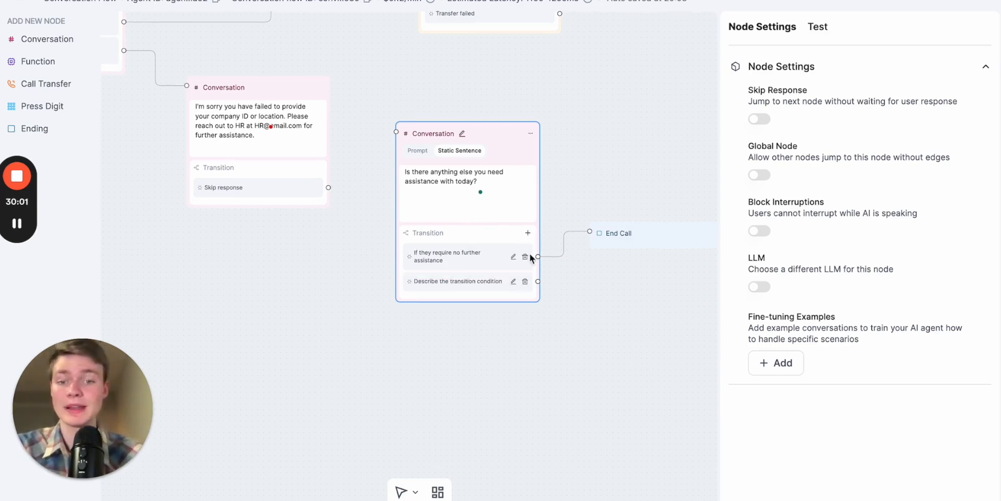
left_click(513, 281)
key("ctrl+a")
type("If")
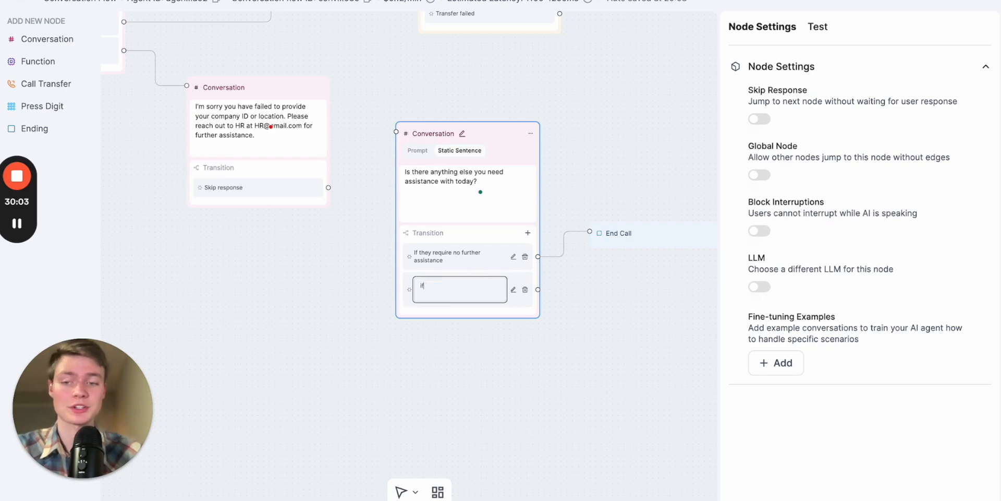
type(" they require further assistance")
key("Return")
- Connect the "If they require further assistance" transition back to the Welcome Node
scroll(594, 415, "down", 5)
left_click_drag(494, 442, 563, 317)
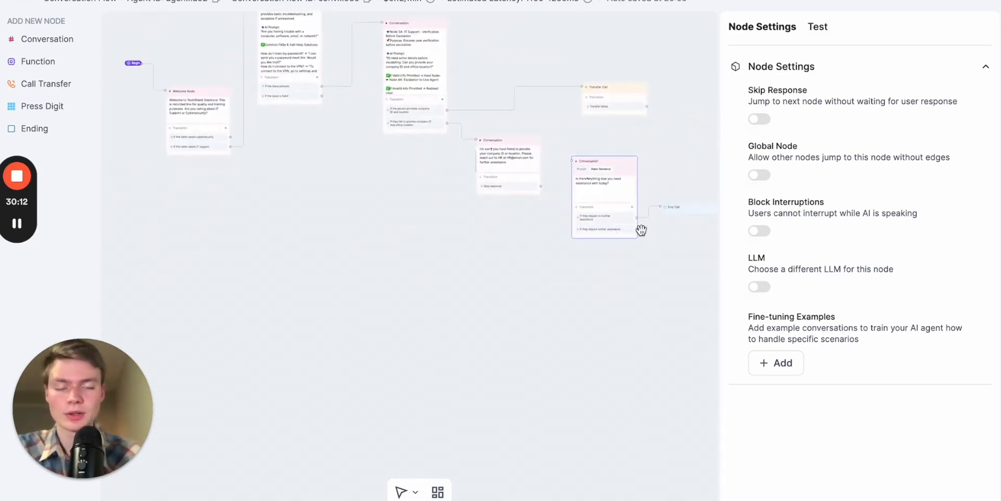
scroll(641, 230, "up", 5)
left_click_drag(635, 232, 332, 87)
left_click_drag(485, 210, 383, 262)
scroll(452, 213, "down", 3)
left_click_drag(431, 228, 228, 215)
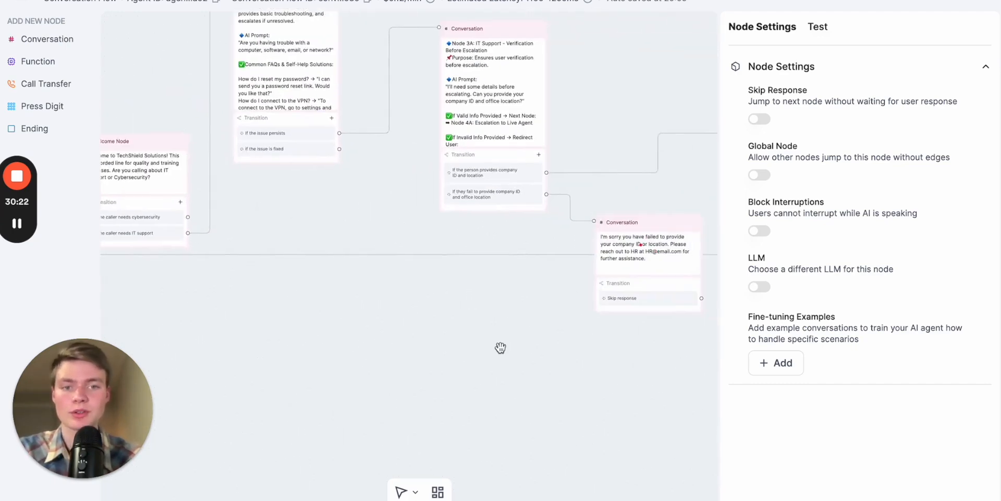
left_click_drag(485, 331, 283, 248)
left_click_drag(398, 281, 515, 280)
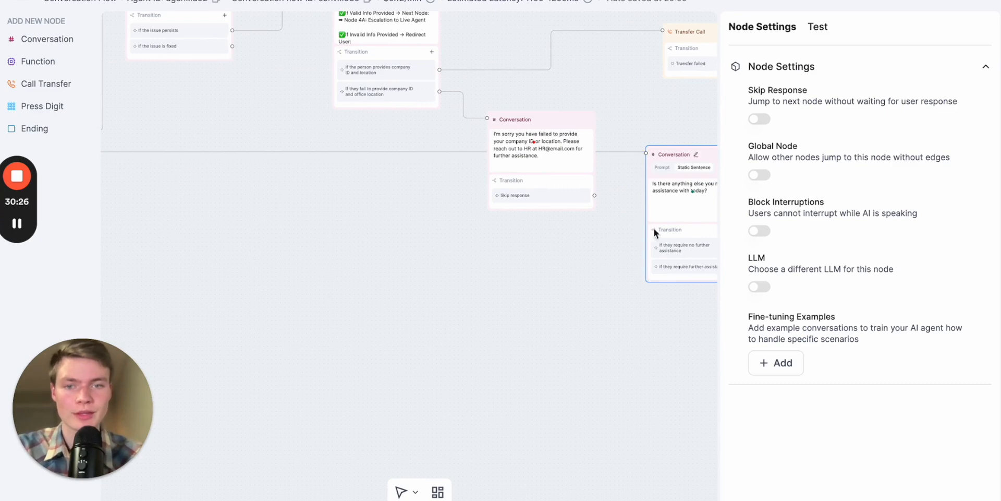
scroll(570, 262, "right", 1)
scroll(527, 275, "right", 1)
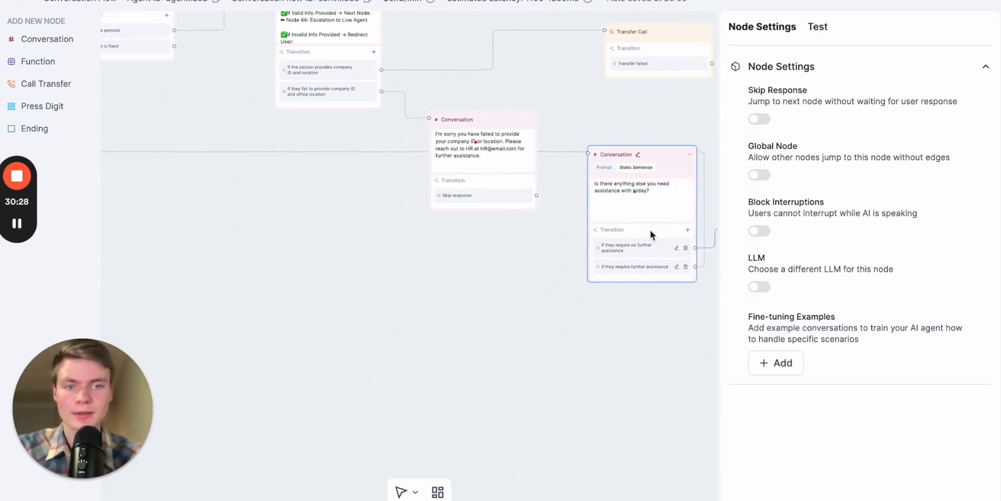
- Reposition the further-assistance question node lower in the flow and open the Transfer Call node's settings
left_click_drag(654, 161, 646, 171)
left_click_drag(455, 290, 522, 347)
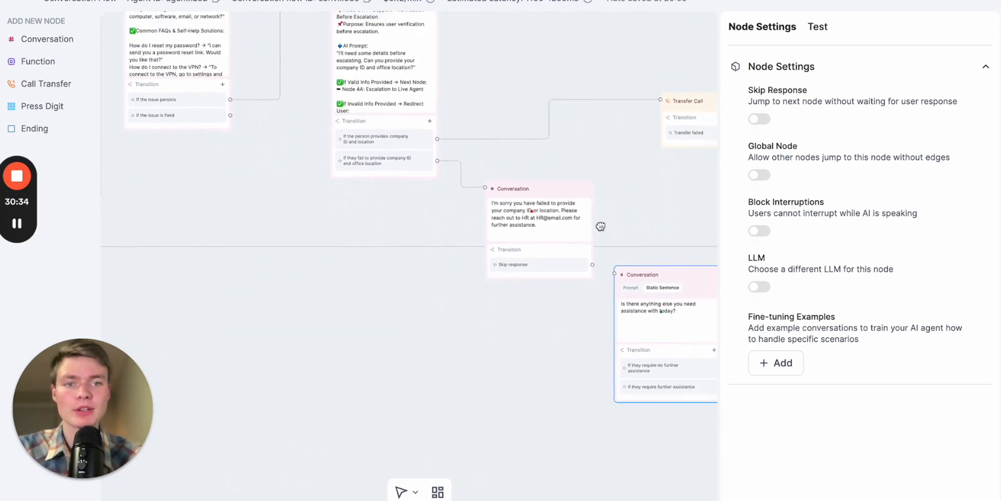
scroll(602, 224, "right", 1)
scroll(603, 224, "up", 1)
left_click_drag(689, 141, 550, 141)
left_click_drag(309, 246, 412, 272)
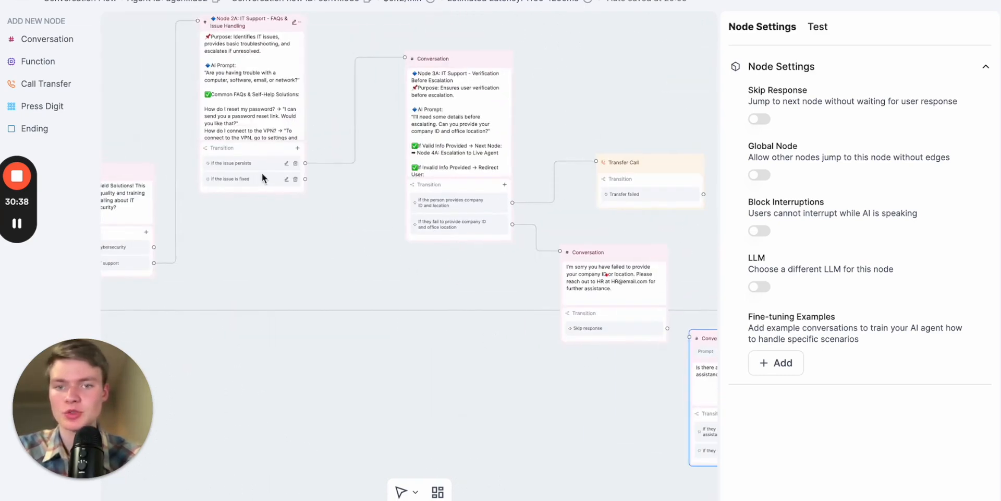
left_click_drag(633, 112, 580, 112)
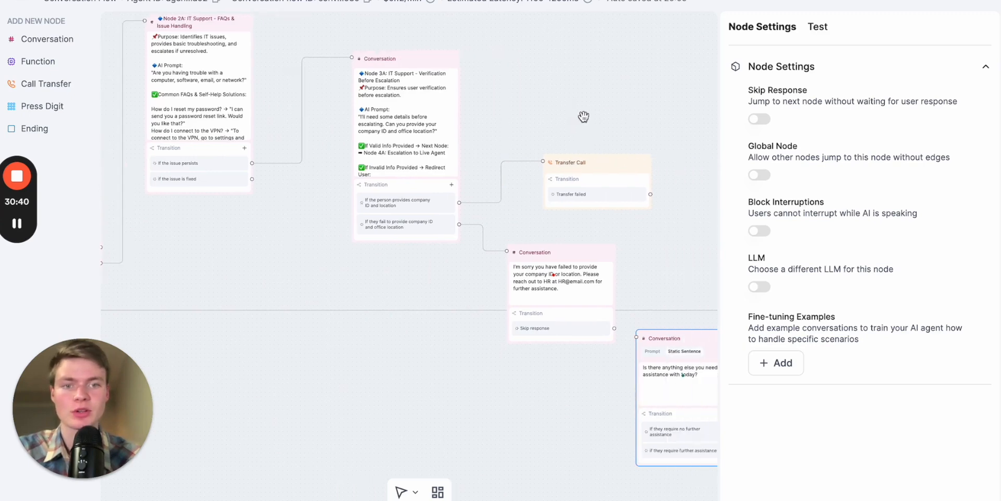
scroll(606, 177, "up", 5)
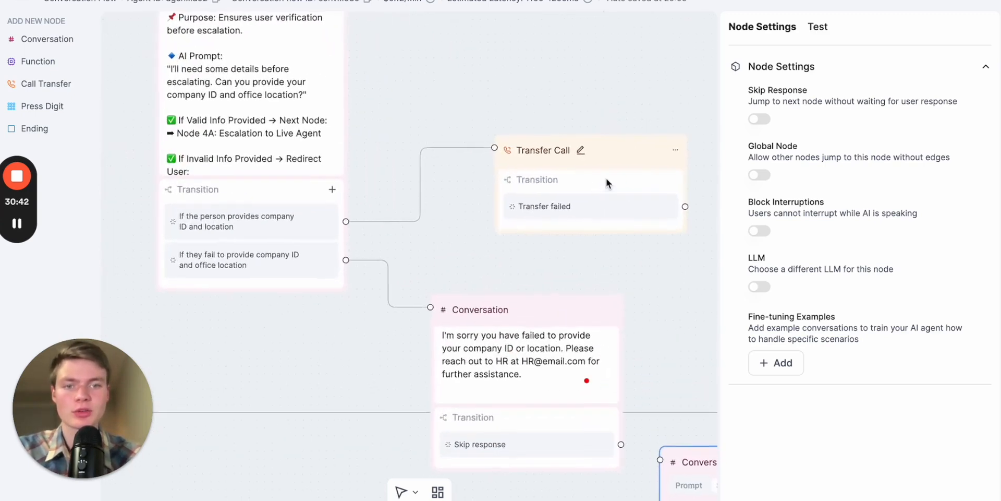
left_click(584, 152)
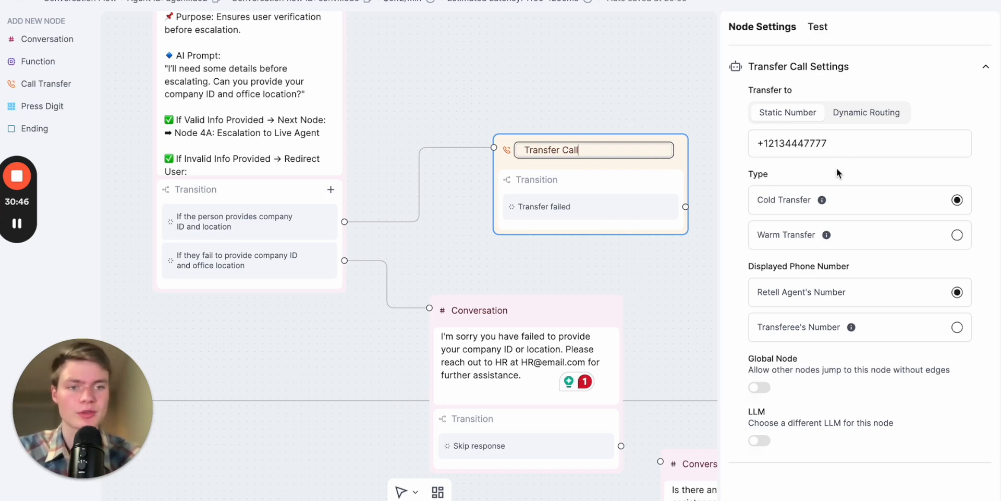
left_click(883, 256)
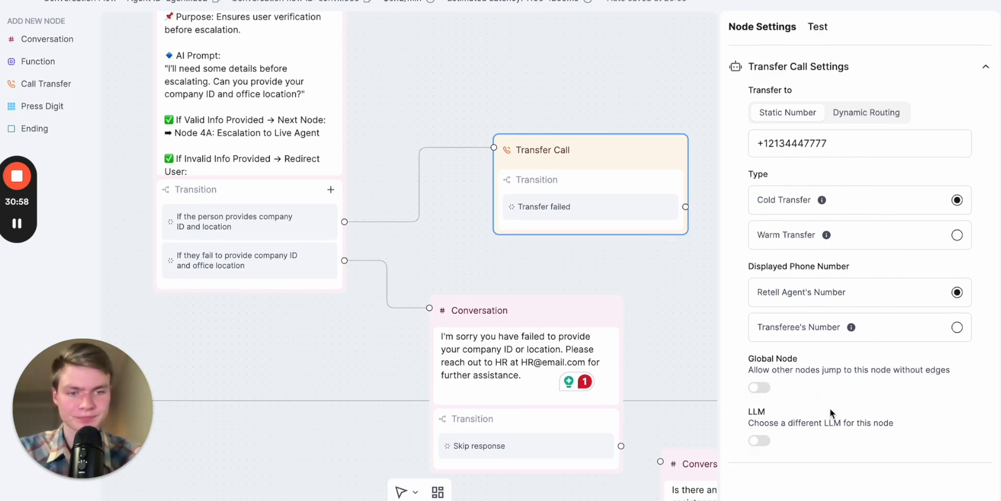
- Compare the Transfer Call node's Static Number and Dynamic Routing destination options, leaving it on Dynamic Routing
left_click(868, 114)
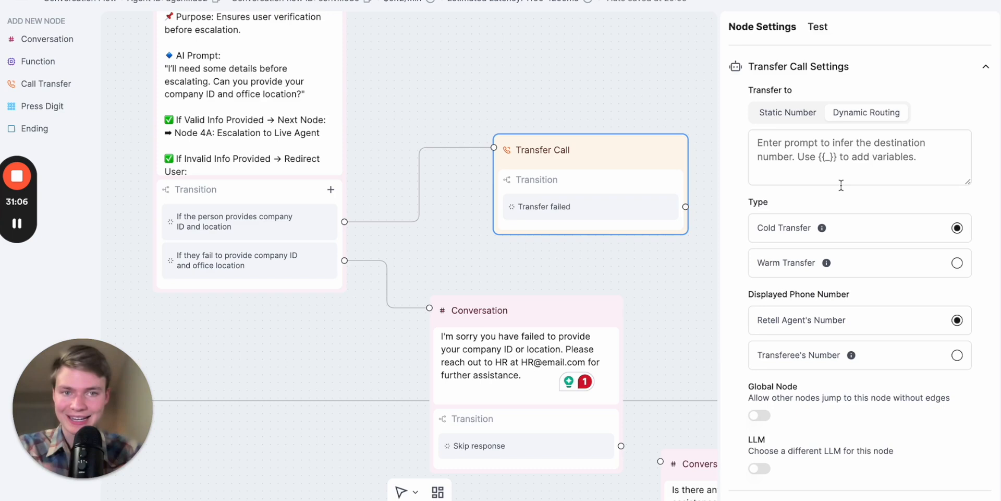
left_click(855, 151)
left_click(804, 119)
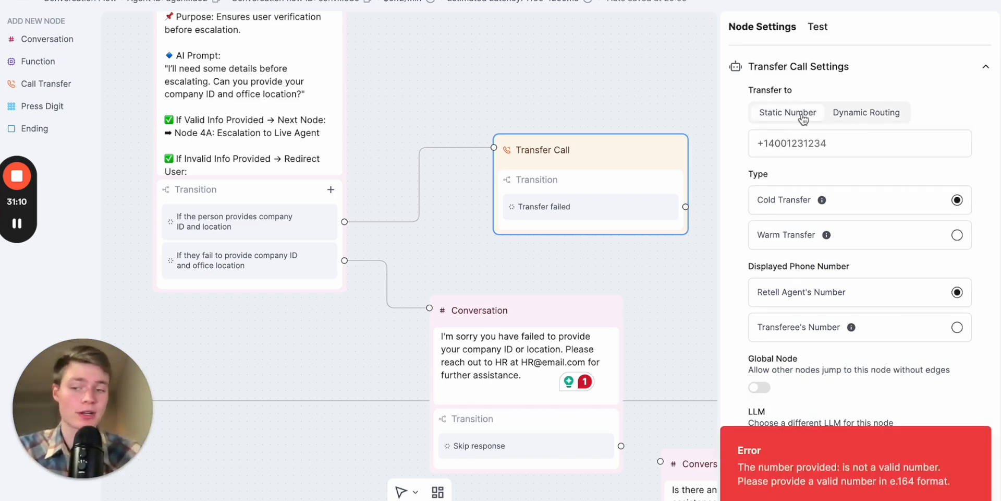
left_click(810, 140)
left_click(796, 120)
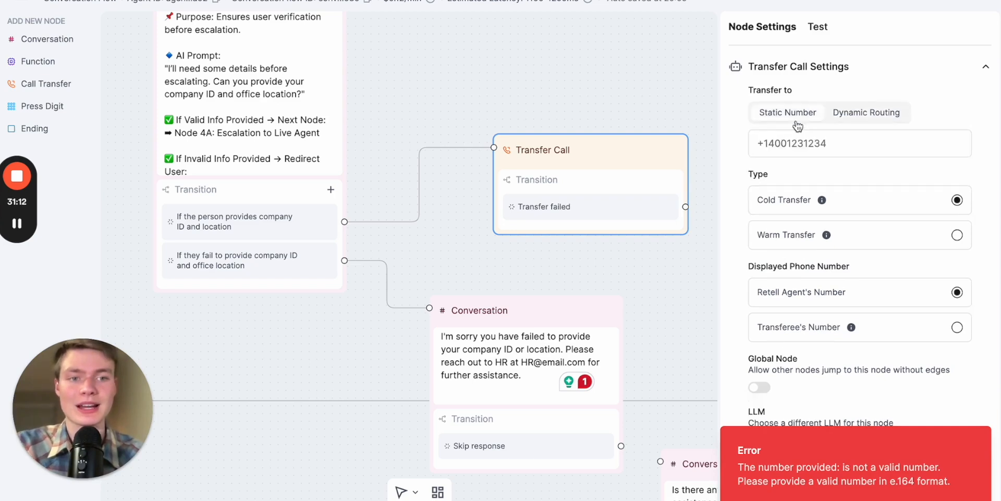
left_click(796, 119)
left_click(797, 121)
- Rename the Transfer Call node to "Transfer Call_IT DEPARTMENT"
left_click_drag(666, 236, 583, 206)
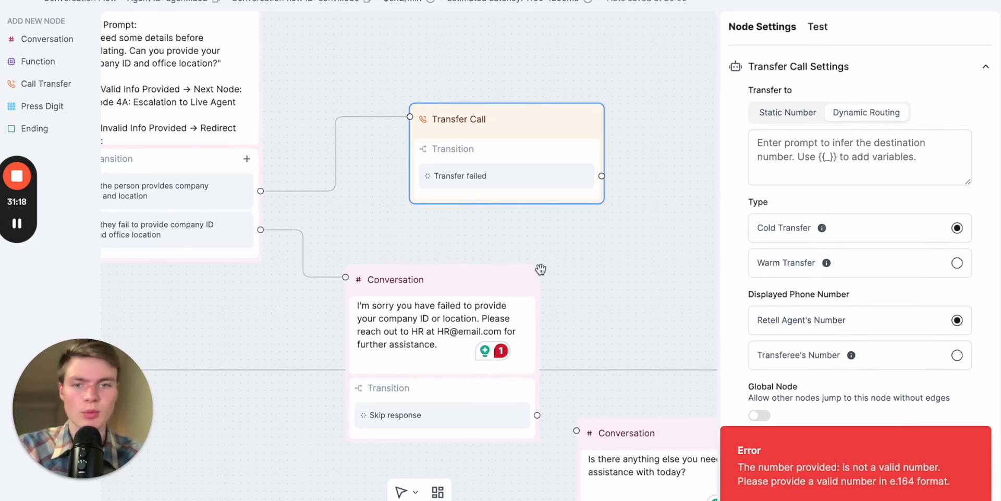
left_click(501, 119)
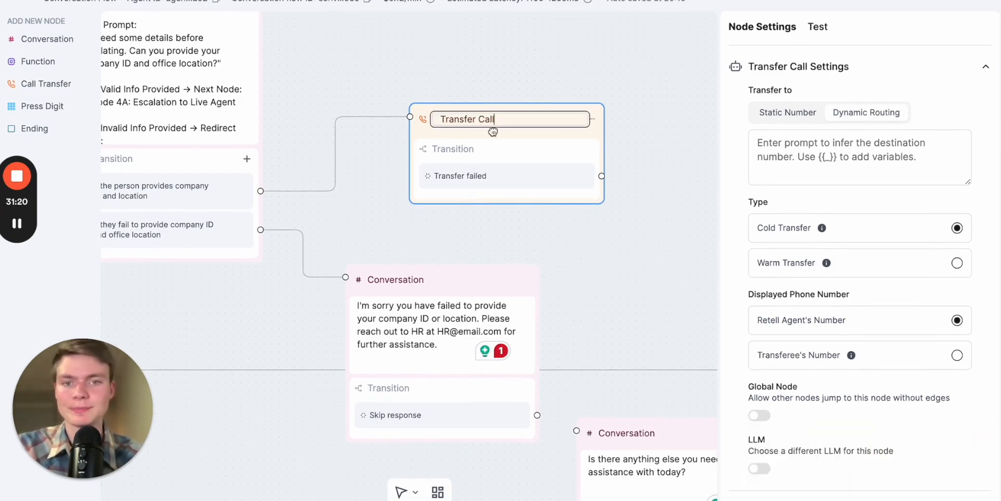
type("_IT ")
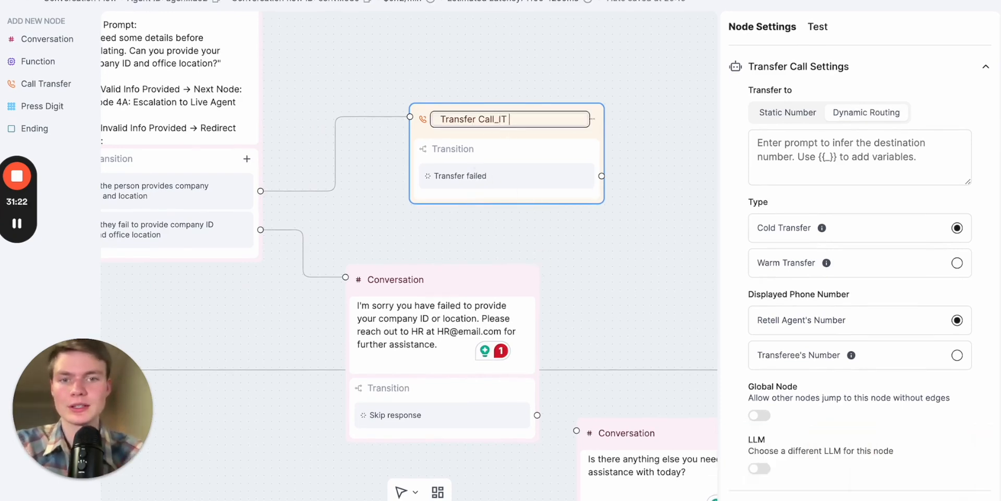
type("DEPARTMENT")
left_click(628, 256)
left_click(551, 136)
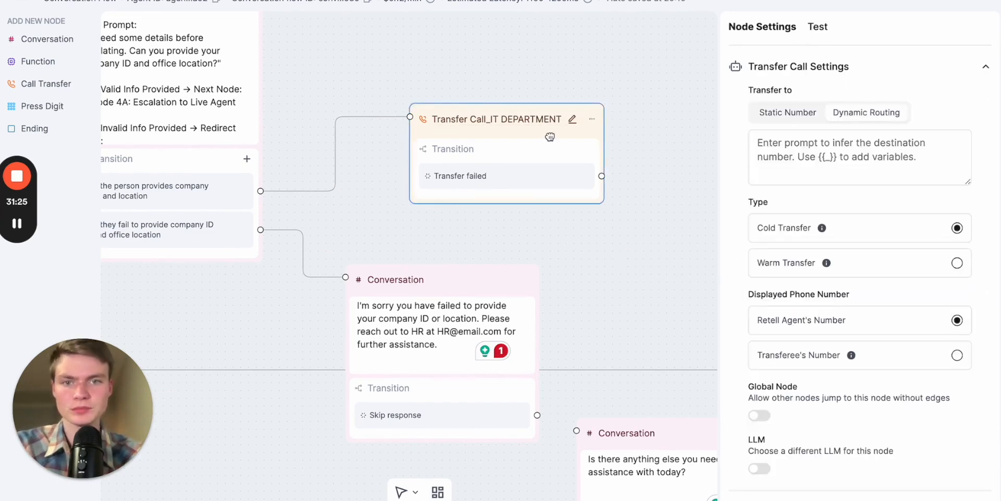
- Add a new Conversation node below the failed-verification message node, beside the further-assistance question node
left_click_drag(605, 253, 610, 177)
scroll(506, 254, "down", 2)
scroll(521, 203, "down", 3)
left_click_drag(598, 226, 608, 180)
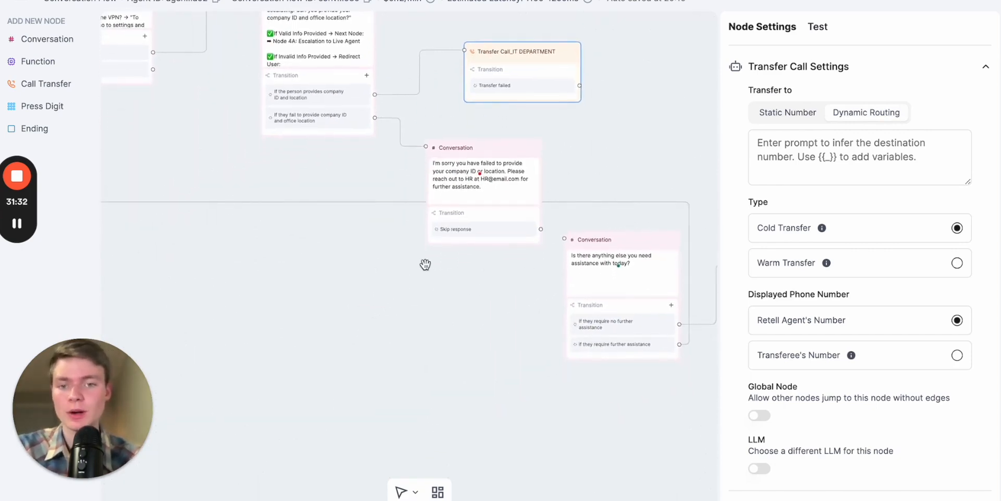
left_click(65, 41)
left_click_drag(576, 261, 453, 290)
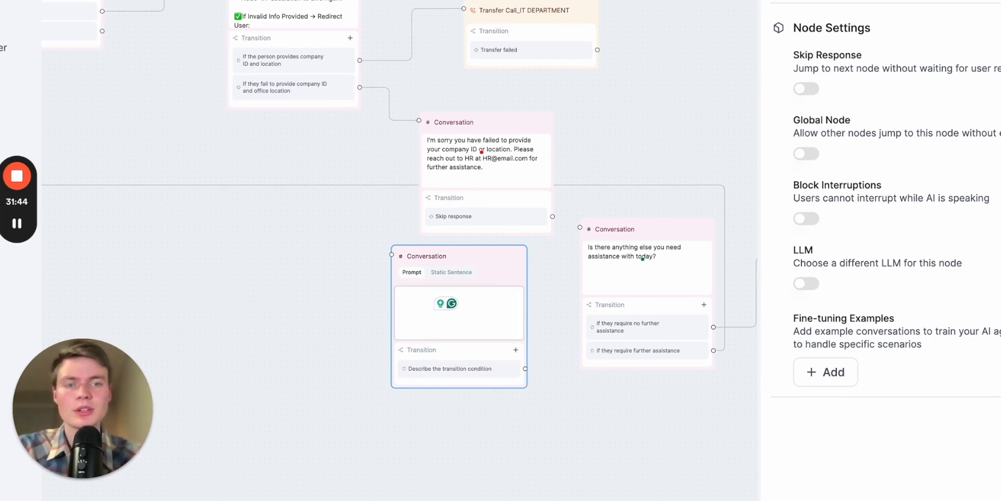
- Check the Node 4A escalation text in the Voice Pioneers Prompt Builder chat, and set the new Conversation node to Static Sentence
key("alt+Tab")
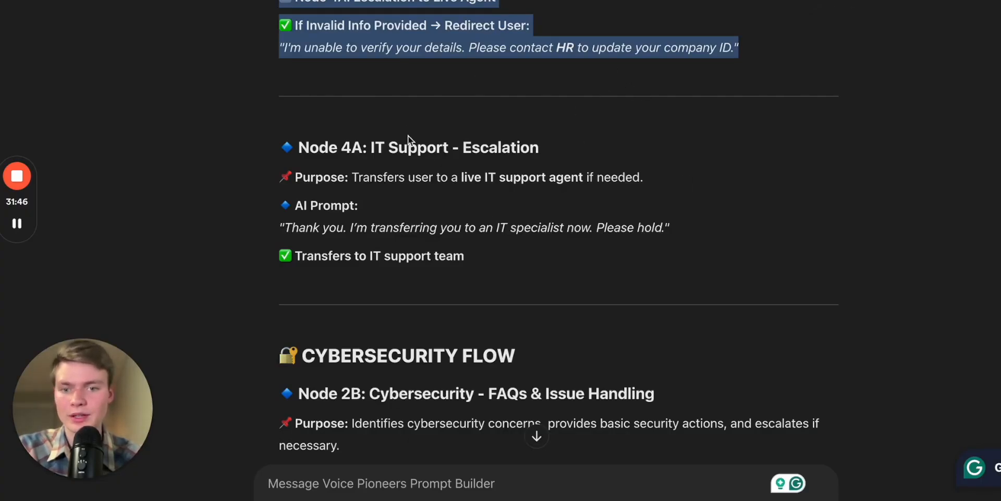
scroll(495, 210, "down", 1)
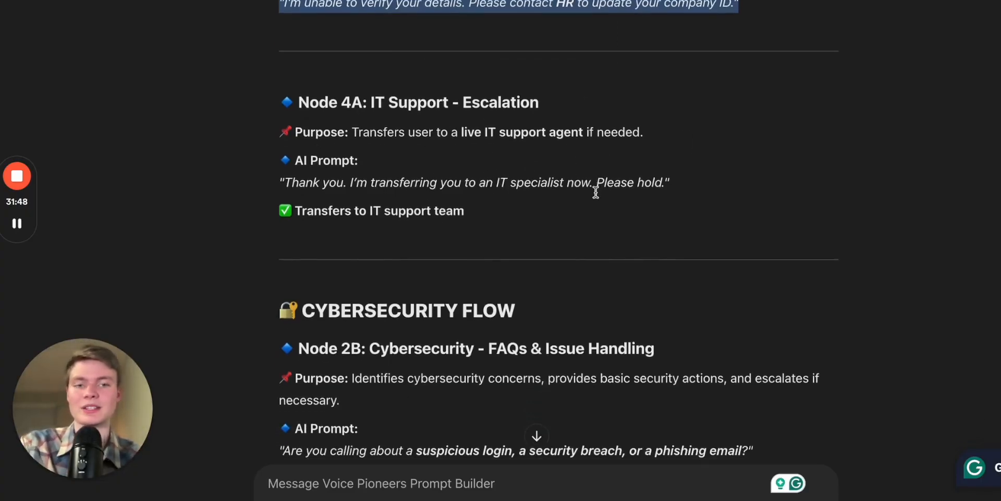
scroll(596, 191, "down", 1)
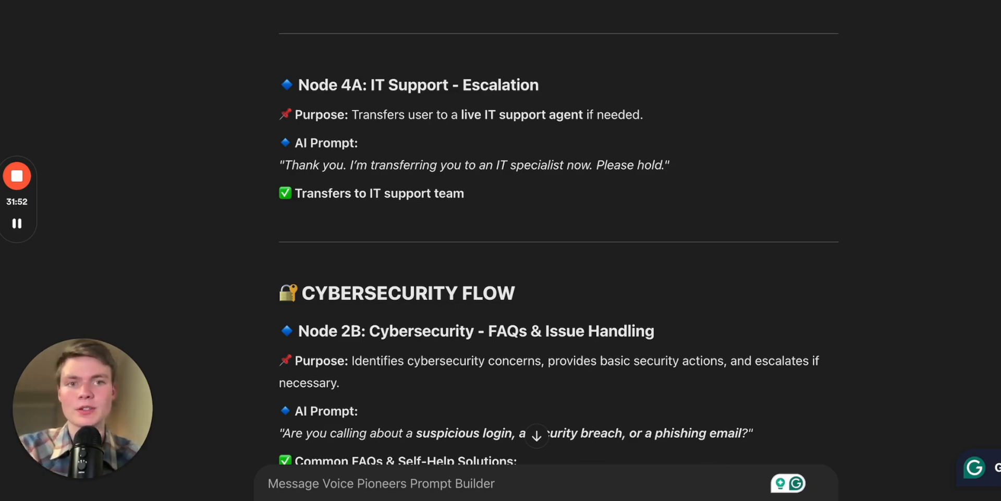
key("ctrl+Tab")
scroll(500, 327, "up", 5)
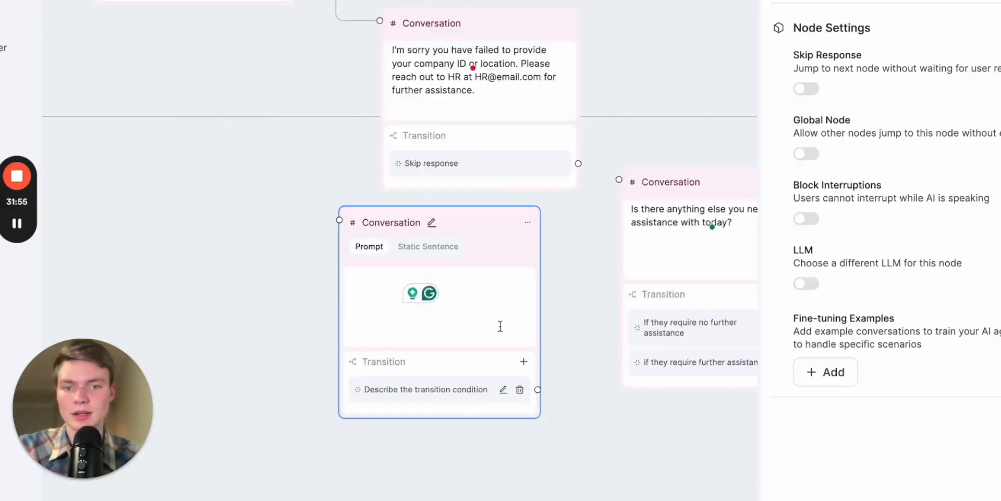
left_click(473, 295)
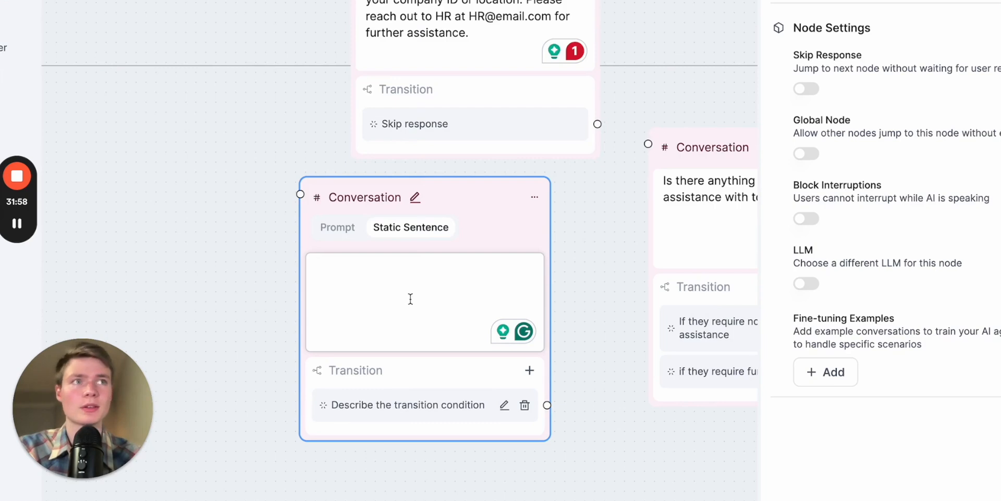
- Set the node's message to "I'm sorry the person you are trying to reach is not available at the moment please try calling again in 1 hour."
left_click(408, 300)
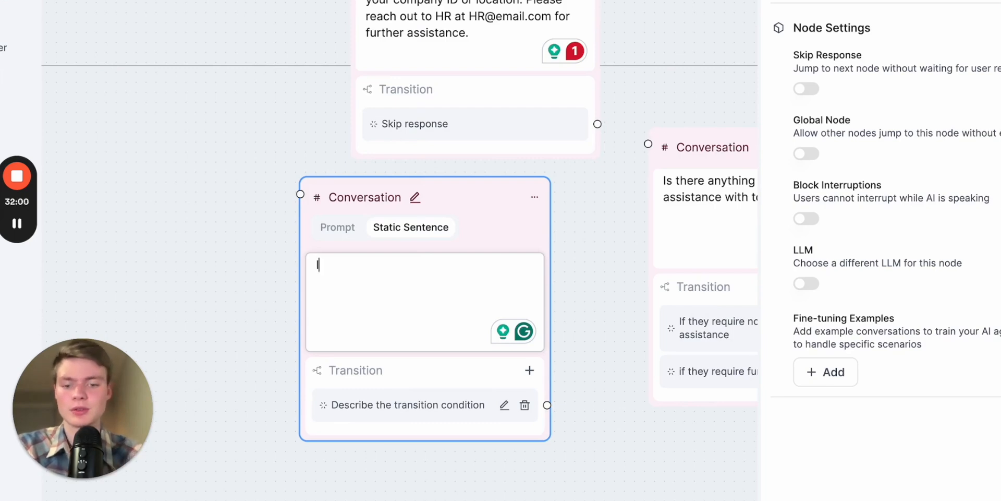
type("I'm sorry the person you at")
type("e trying to reach is ")
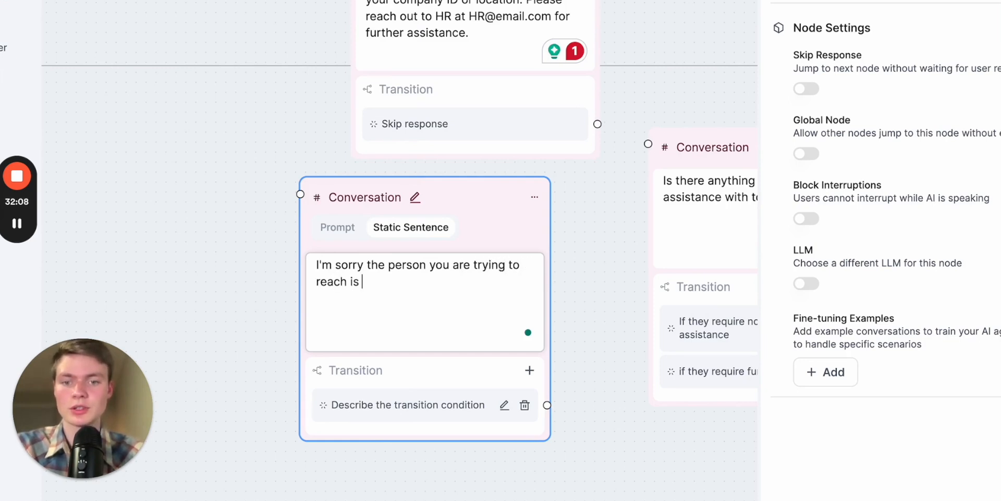
type("not available at the moment p")
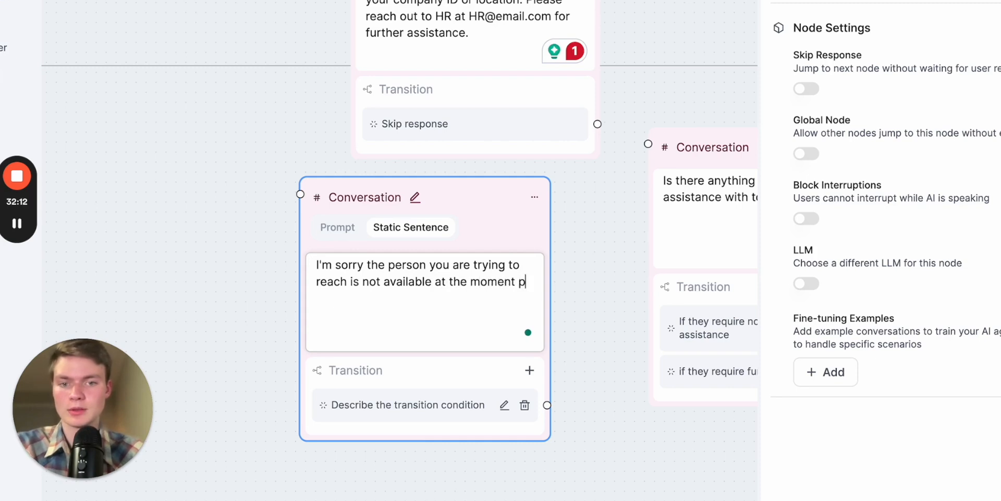
type("lease try")
type(" cal")
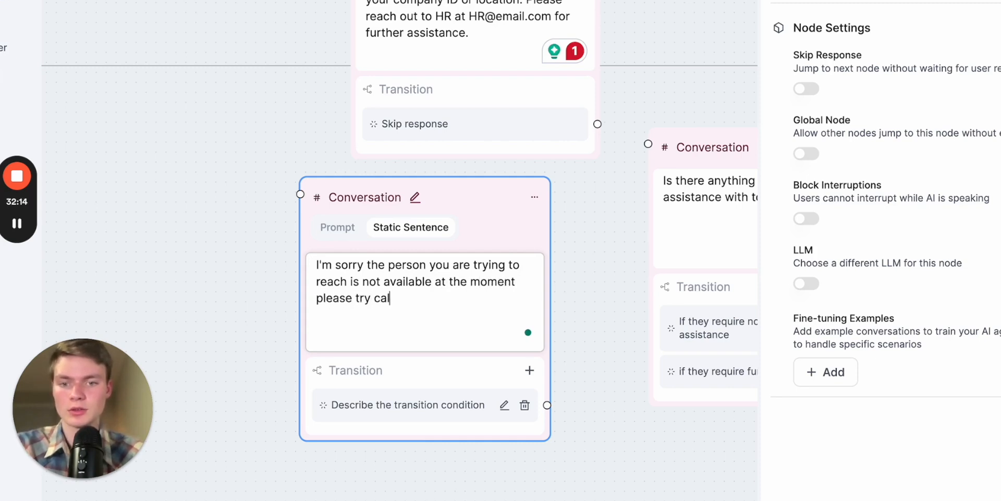
type("ling agin in 1 hour.")
left_click(612, 302)
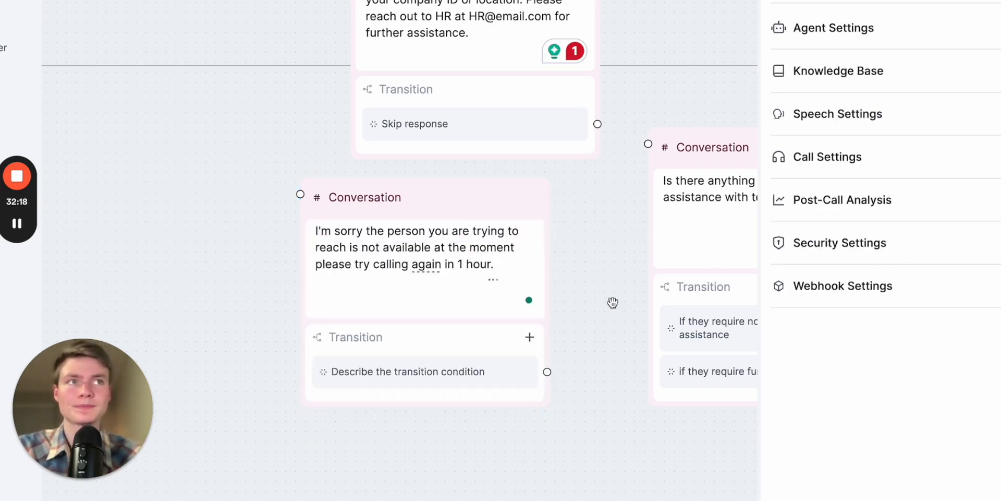
- Enable Skip Response on the person-not-available node and connect its transition to the further-assistance question node
left_click_drag(612, 302, 610, 253)
scroll(610, 252, "down", 2)
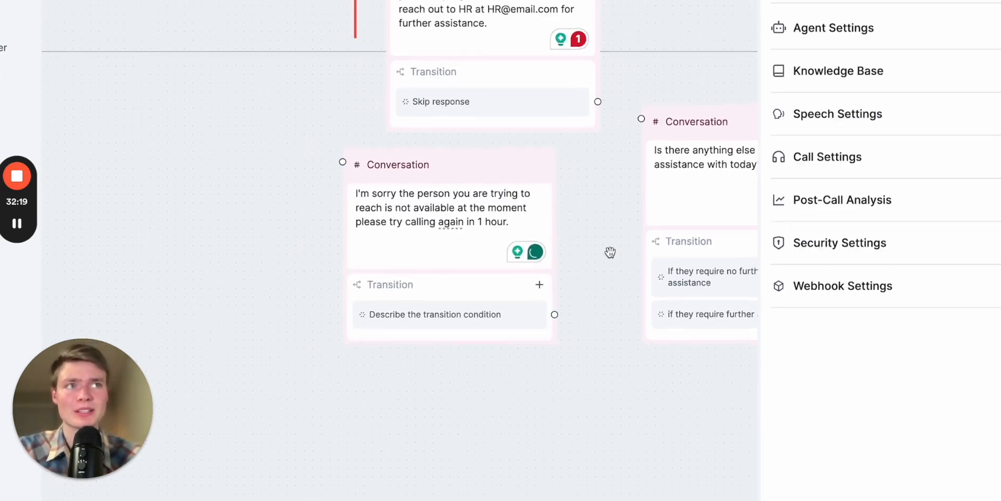
left_click_drag(503, 180, 407, 181)
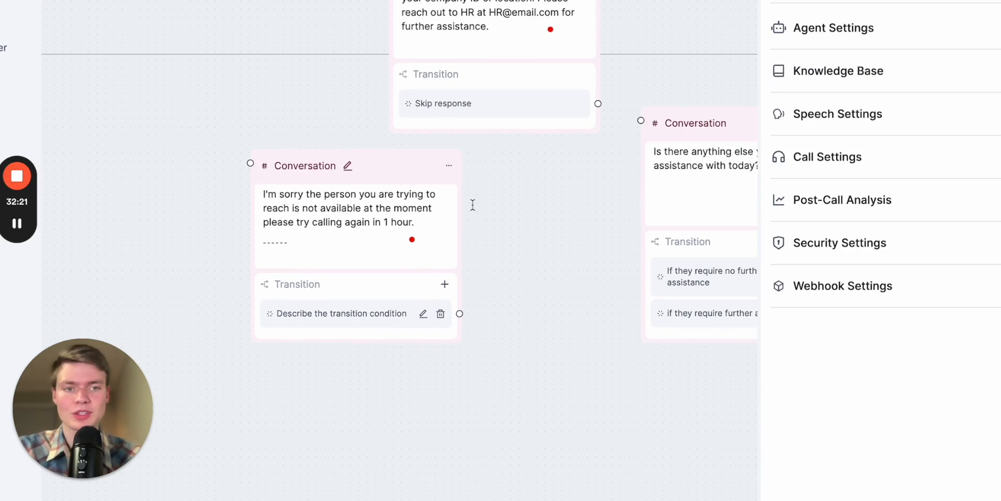
left_click(411, 165)
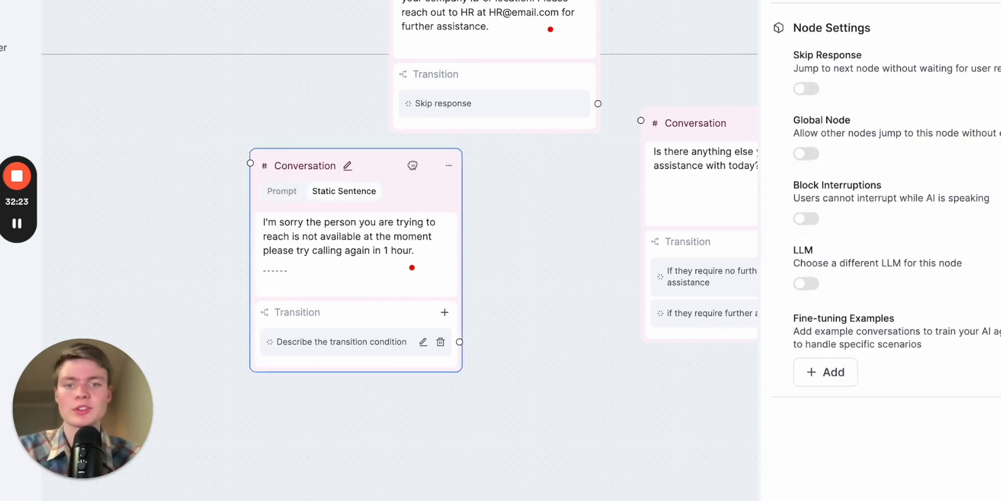
left_click(805, 92)
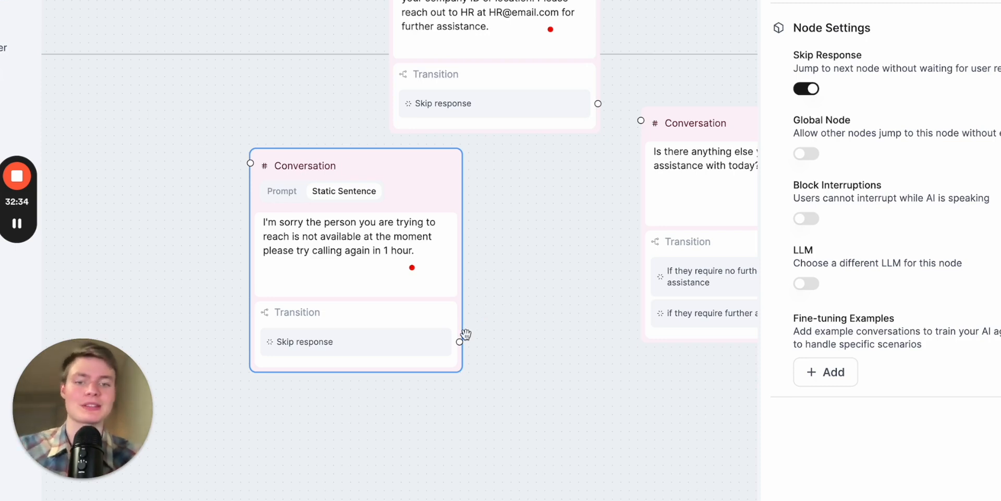
left_click_drag(459, 342, 640, 120)
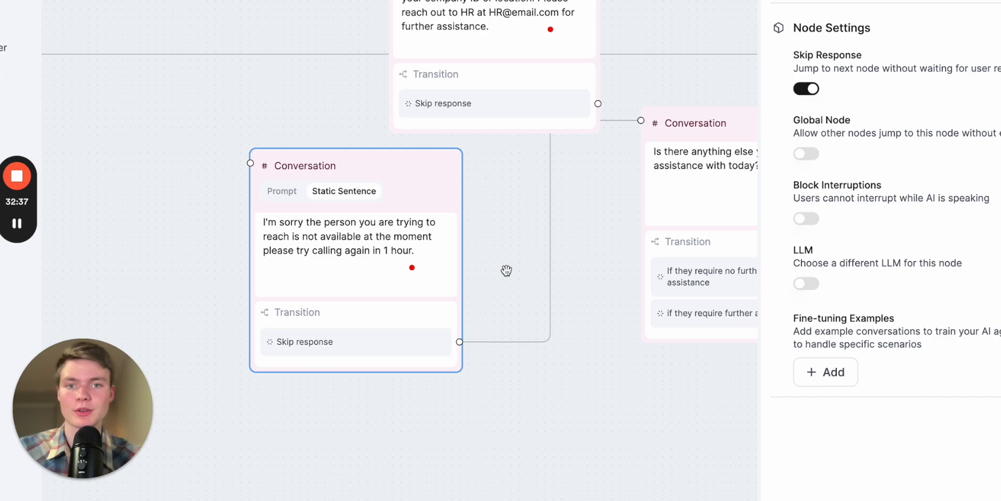
- Connect the IT department transfer's "Transfer failed" transition to the person-not-available node and space the two message nodes apart
scroll(507, 271, "down", 5)
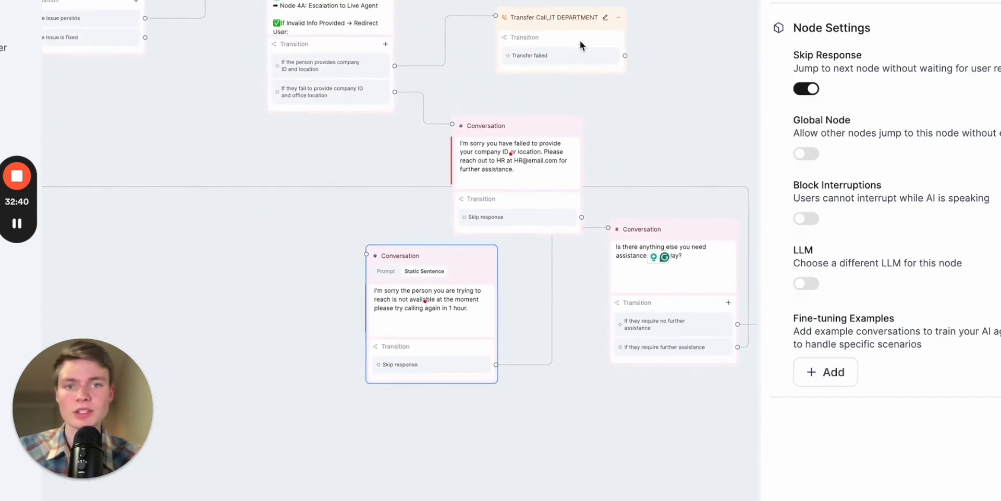
left_click_drag(626, 57, 368, 256)
left_click_drag(463, 257, 444, 333)
left_click_drag(540, 136, 498, 162)
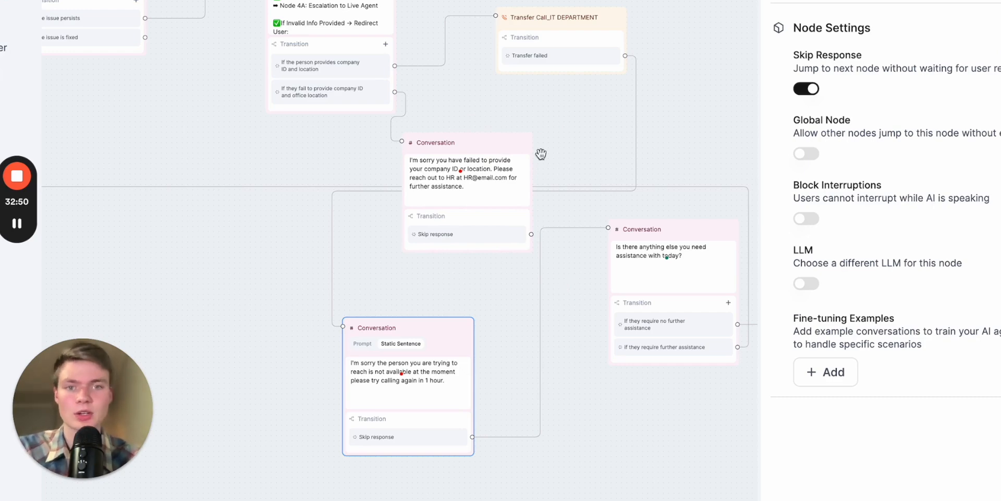
- Copy the sentence "Thank you. I'm transferring you to an IT specialist now. Please hold." from Node 4A in the Voice Pioneers Prompt Builder chat
scroll(543, 153, "up", 2)
left_click_drag(423, 107, 564, 269)
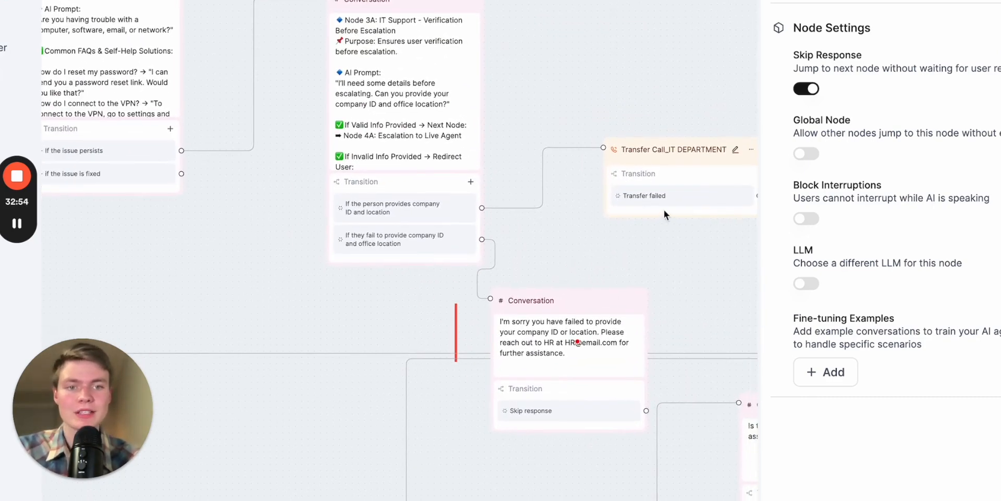
left_click(397, 133)
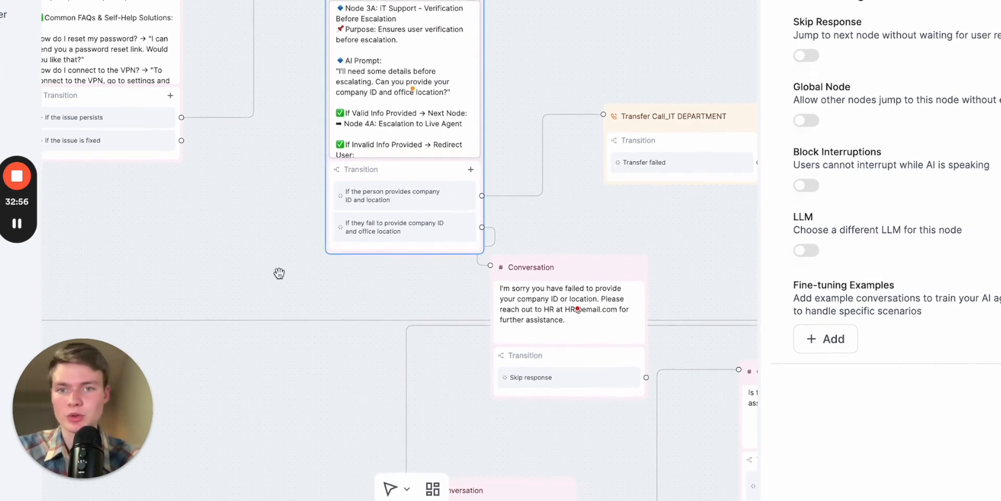
left_click_drag(279, 273, 279, 373)
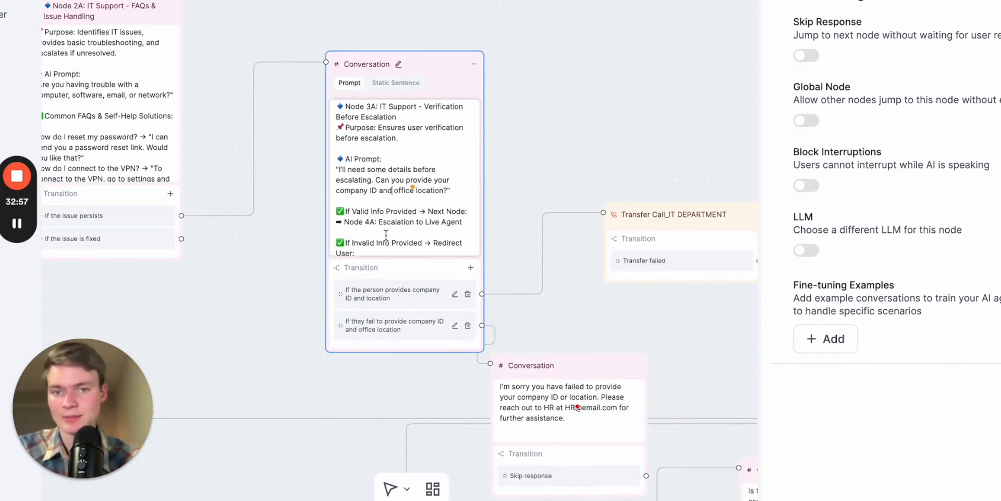
left_click(803, 1)
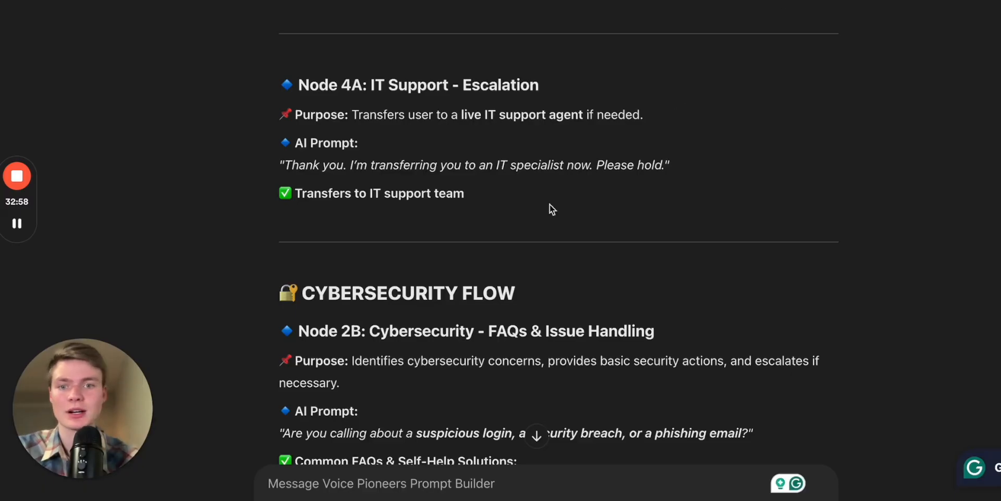
triple_click(412, 167)
key("ctrl+c")
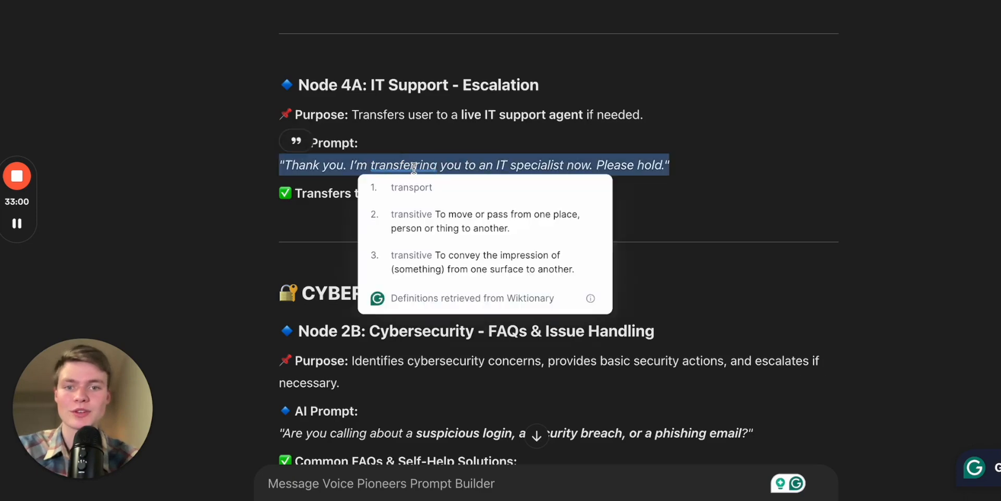
- Back in the flow editor, paste the transfer sentence below "Node 4A: Escalation to Live Agent" in the verification node's prompt
left_click(542, 1)
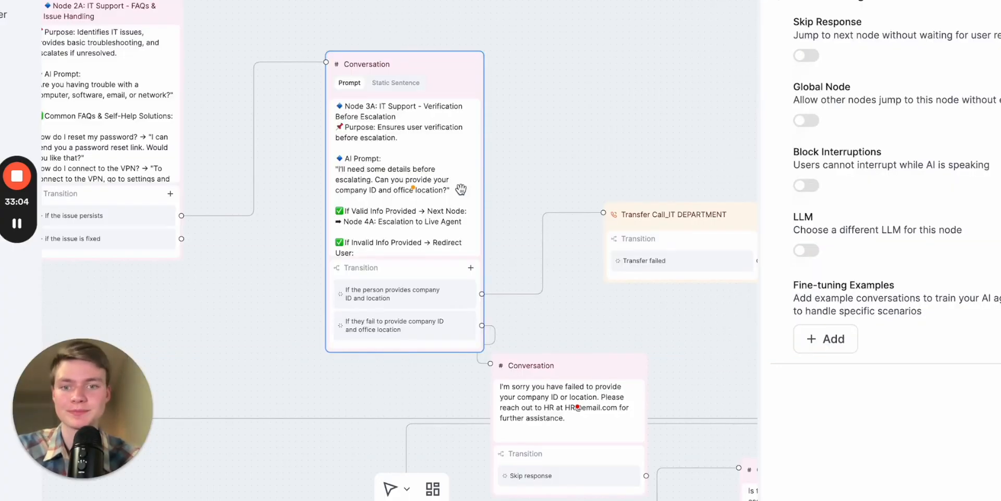
scroll(404, 219, "down", 3)
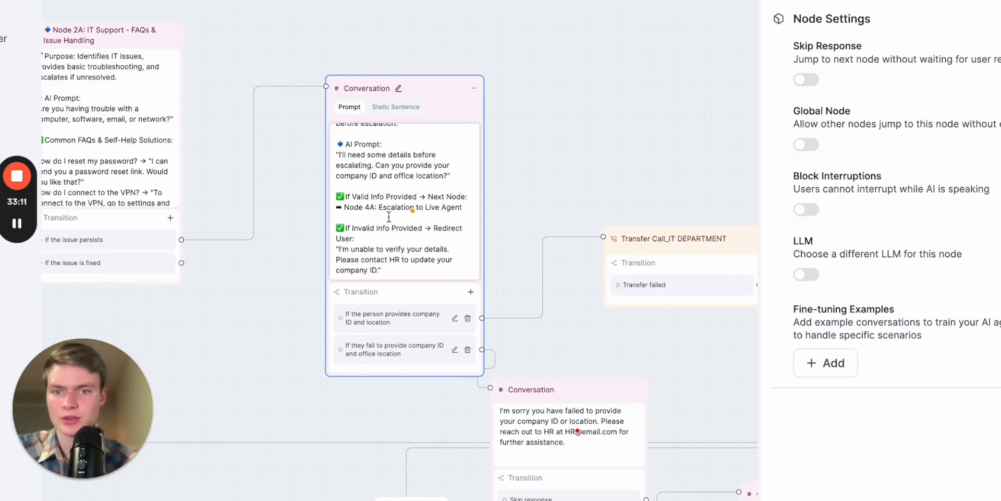
key("Return")
key("Return")
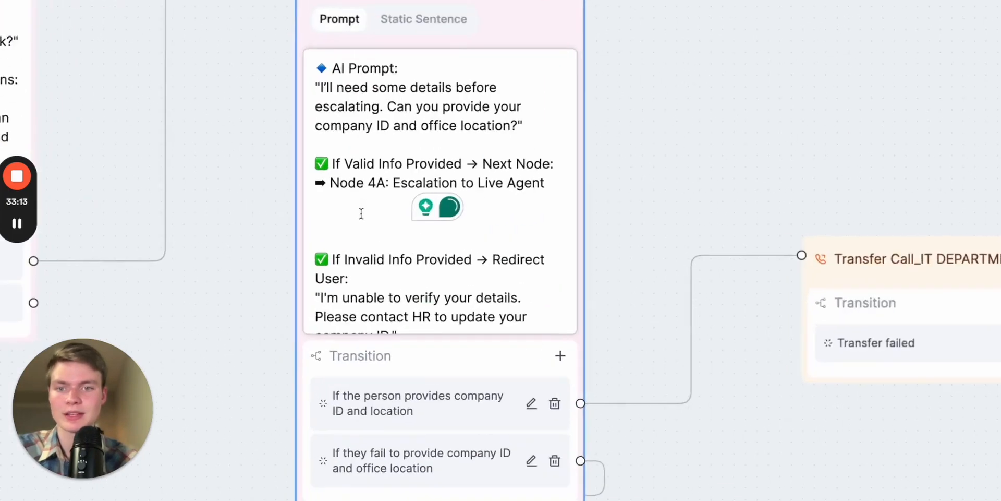
key("ctrl+v")
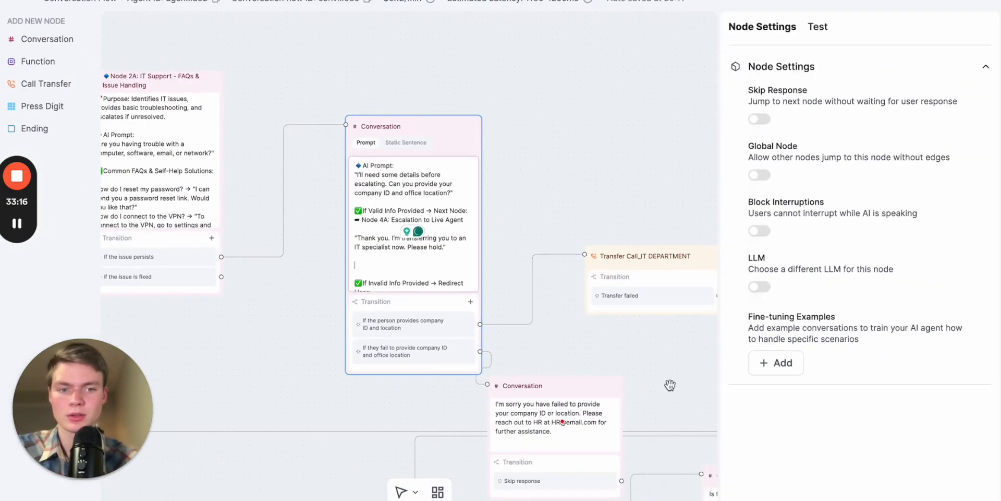
left_click(632, 362)
left_click_drag(633, 363, 653, 182)
scroll(332, 279, "down", 4)
left_click_drag(298, 313, 424, 339)
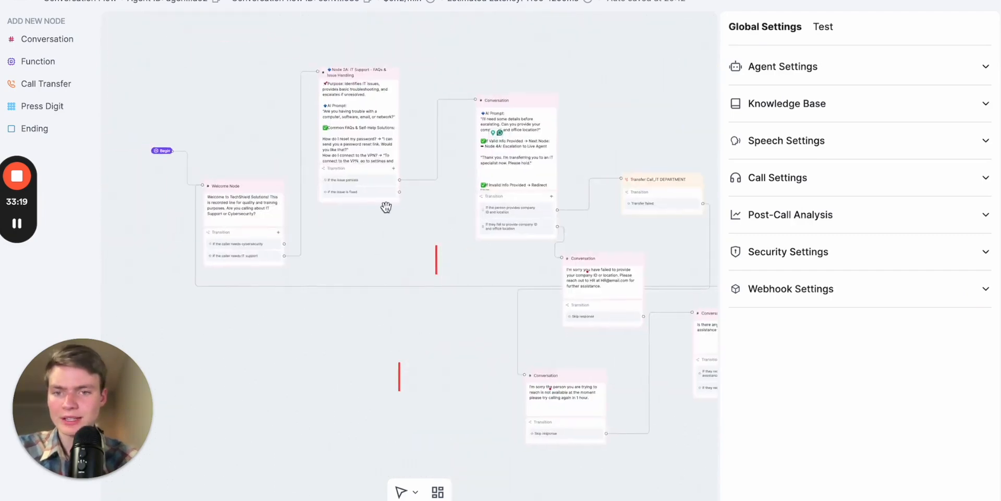
- Connect Node 2A's "if the issue is fixed" transition to the "Is there anything else you need assistance with today?" node
scroll(385, 205, "up", 5)
scroll(384, 205, "down", 3)
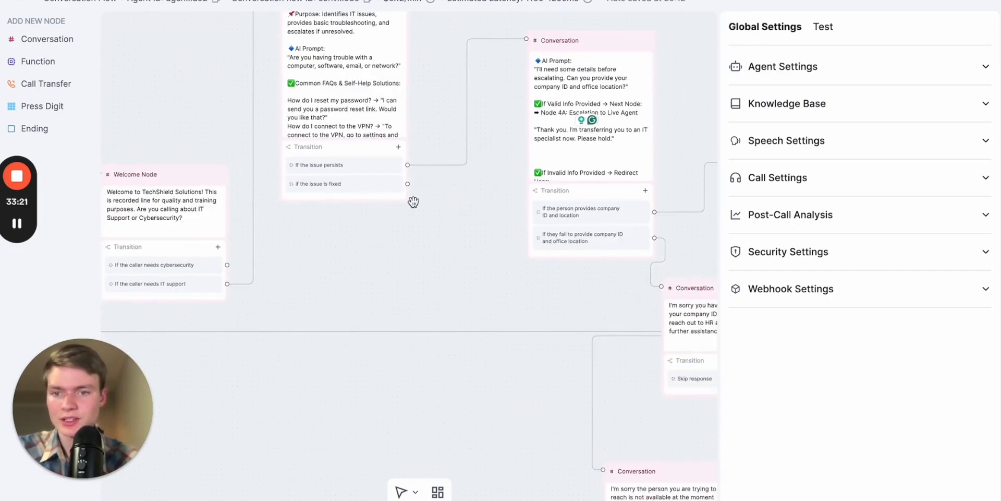
scroll(412, 200, "down", 2)
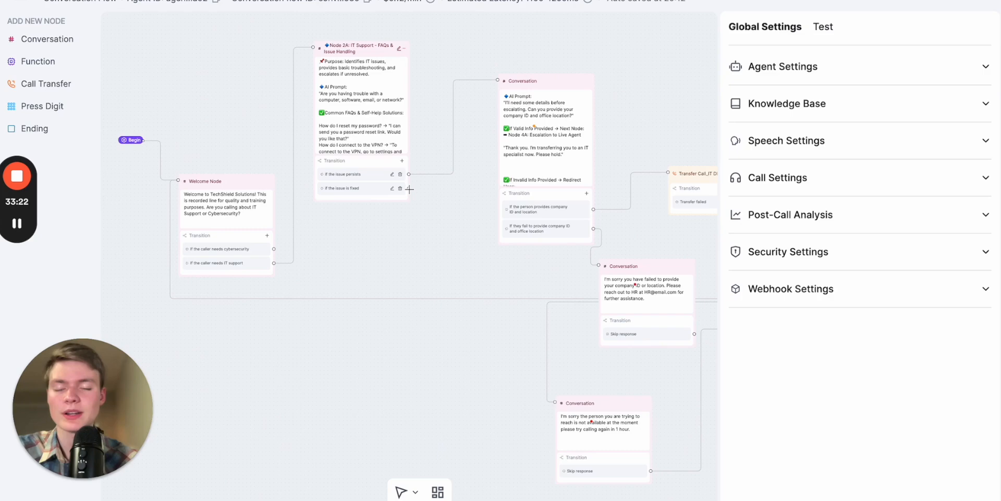
left_click_drag(416, 192, 287, 197)
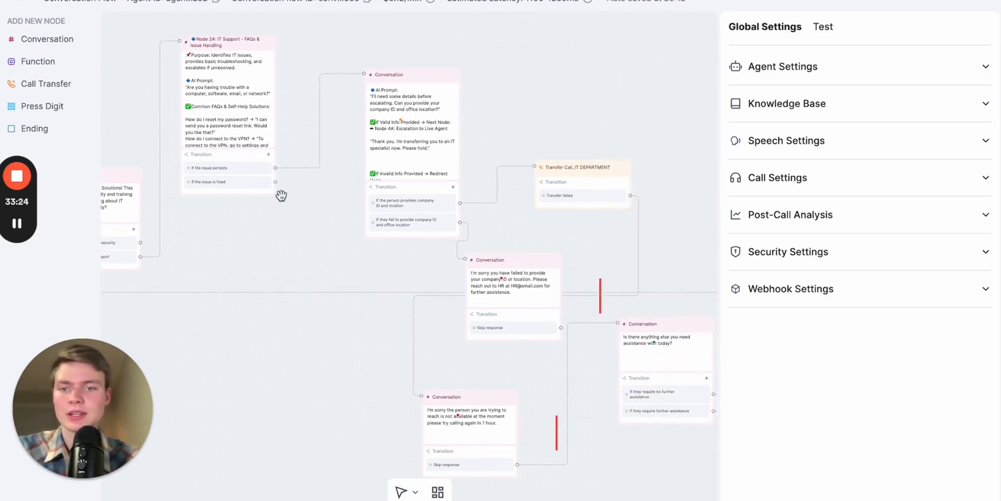
left_click(264, 191)
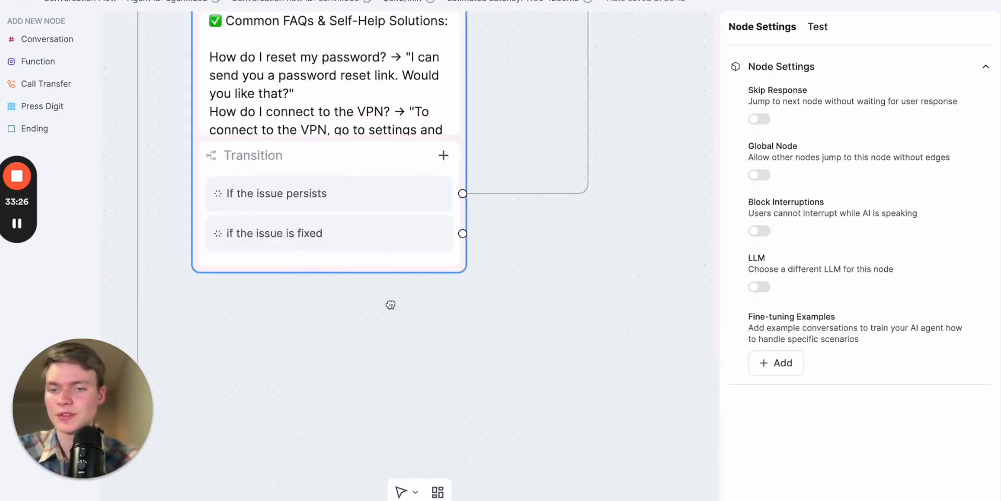
scroll(498, 222, "down", 4)
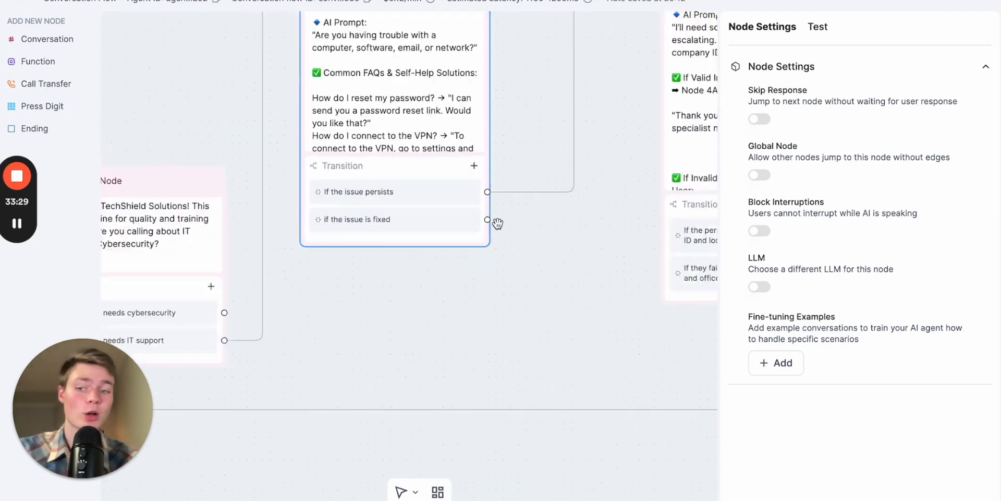
scroll(522, 251, "right", 1)
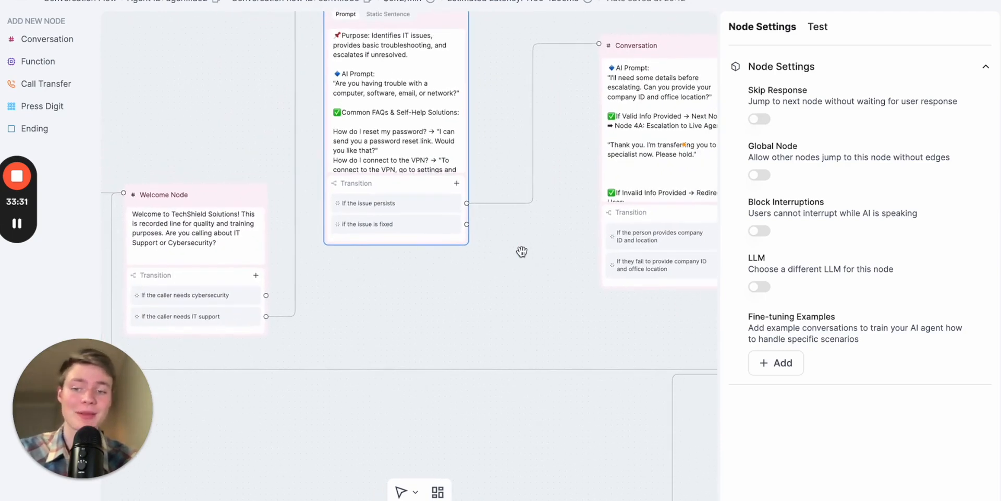
left_click_drag(539, 282, 510, 281)
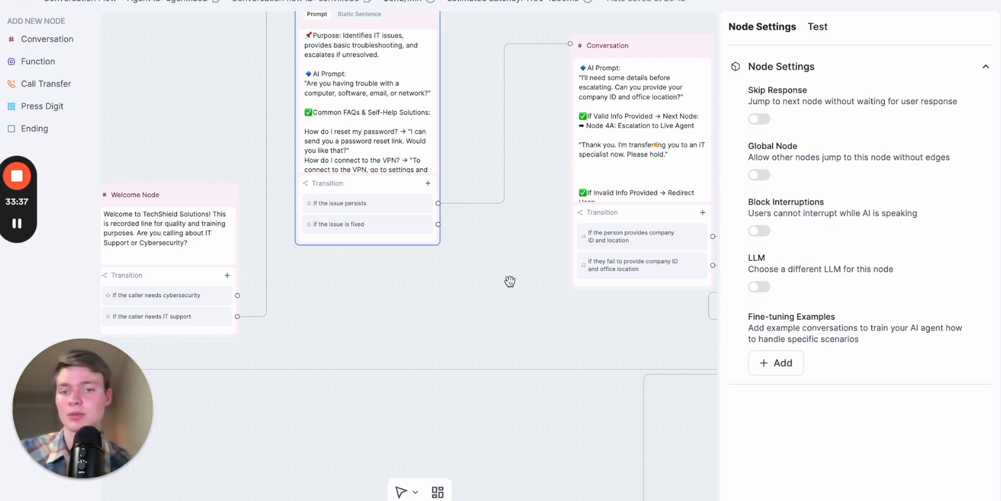
scroll(425, 288, "down", 3)
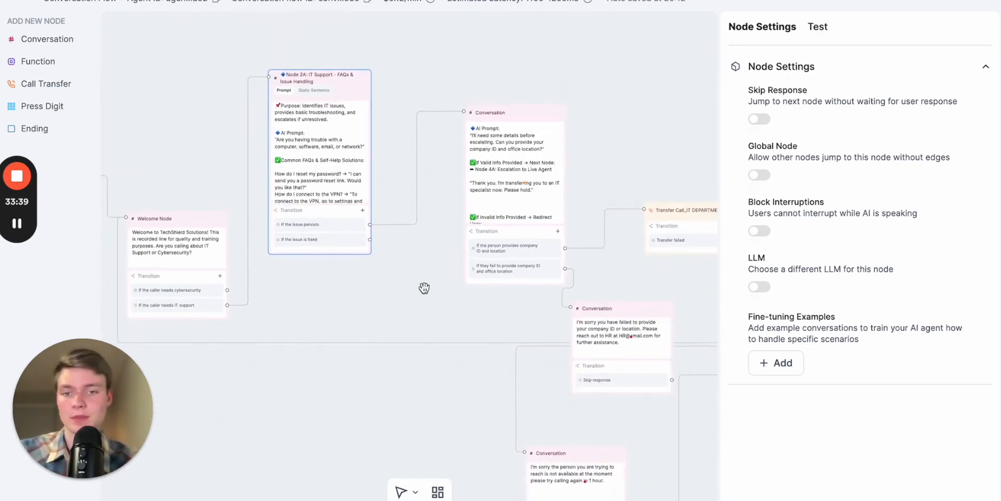
scroll(424, 289, "down", 2)
left_click_drag(425, 288, 281, 226)
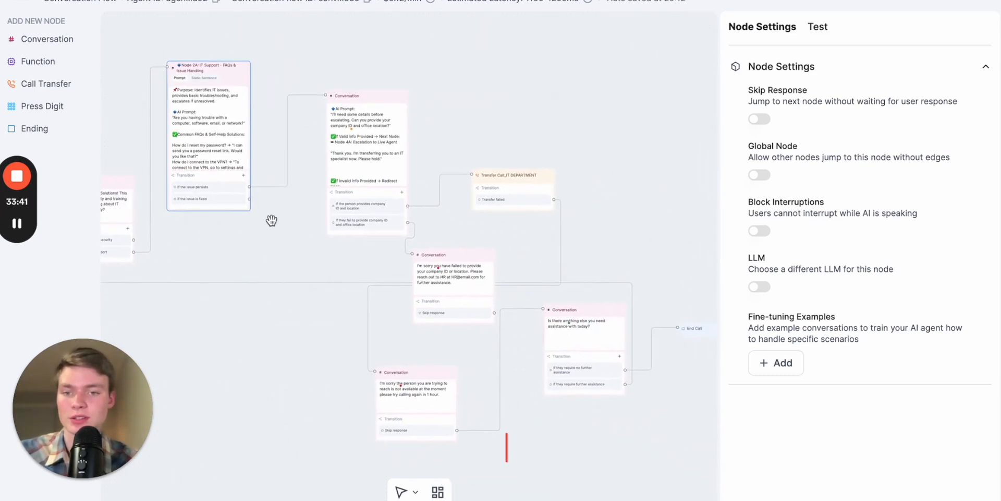
mouse_move(248, 198)
left_mouse_down()
mouse_move(392, 363)
mouse_move(497, 360)
mouse_move(540, 312)
left_mouse_up()
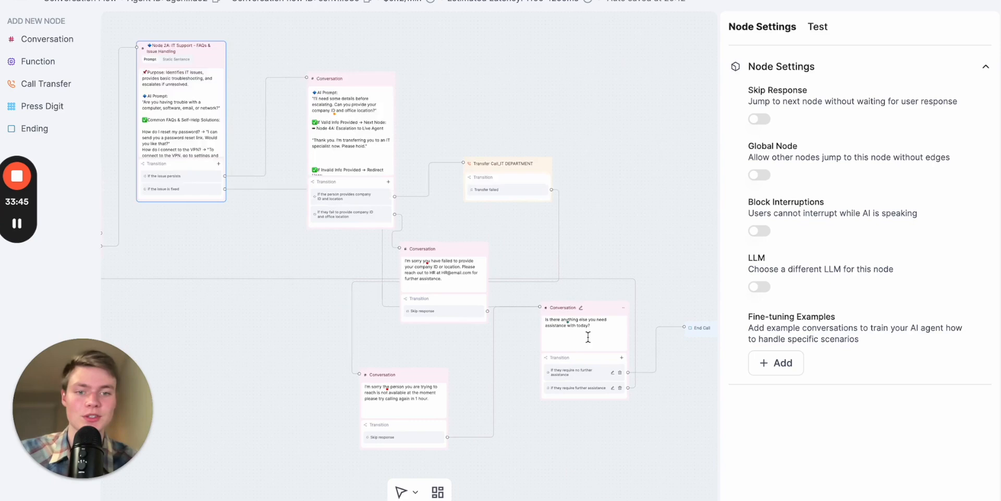
- Review the connected IT support flow and the Welcome Node's cybersecurity and IT support transitions
scroll(588, 337, "up", 5)
scroll(589, 336, "down", 5)
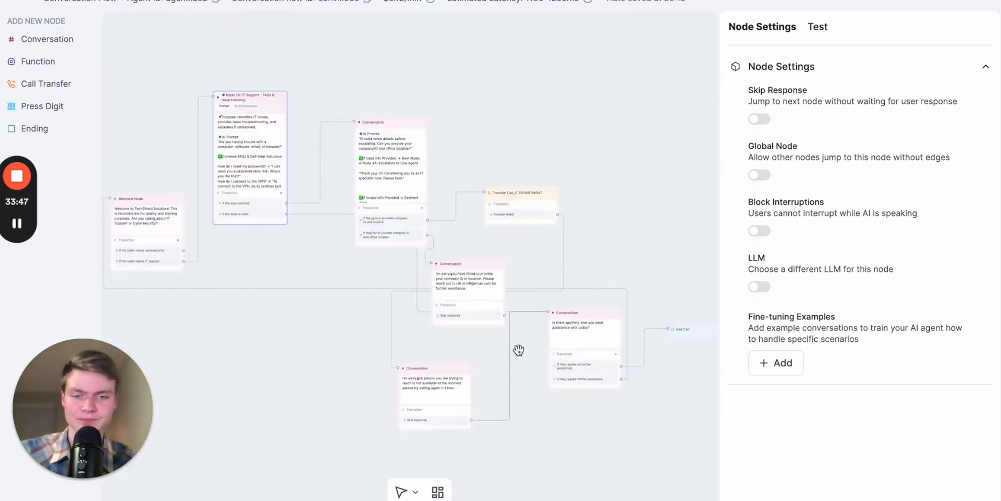
left_click(517, 346)
left_click_drag(479, 344, 626, 350)
scroll(440, 320, "up", 3)
left_click_drag(353, 241, 449, 259)
scroll(285, 286, "up", 4)
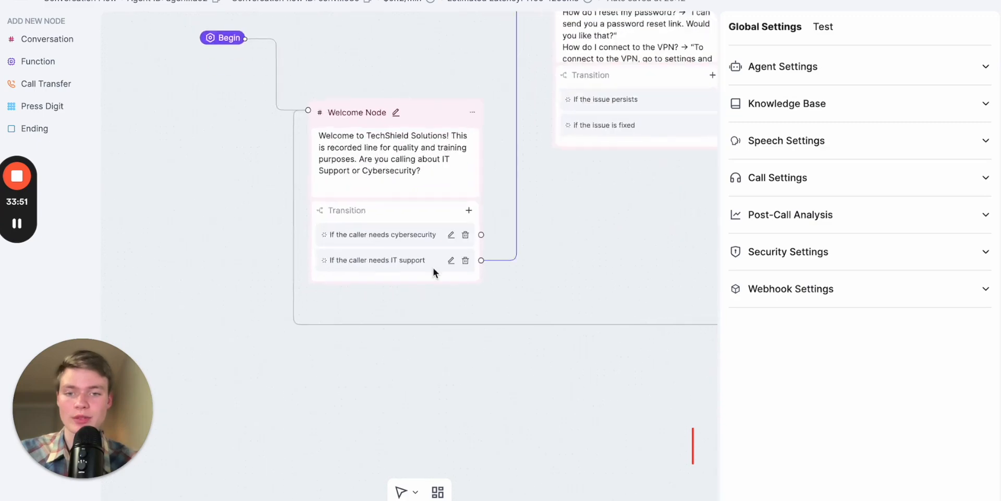
left_click_drag(521, 271, 444, 261)
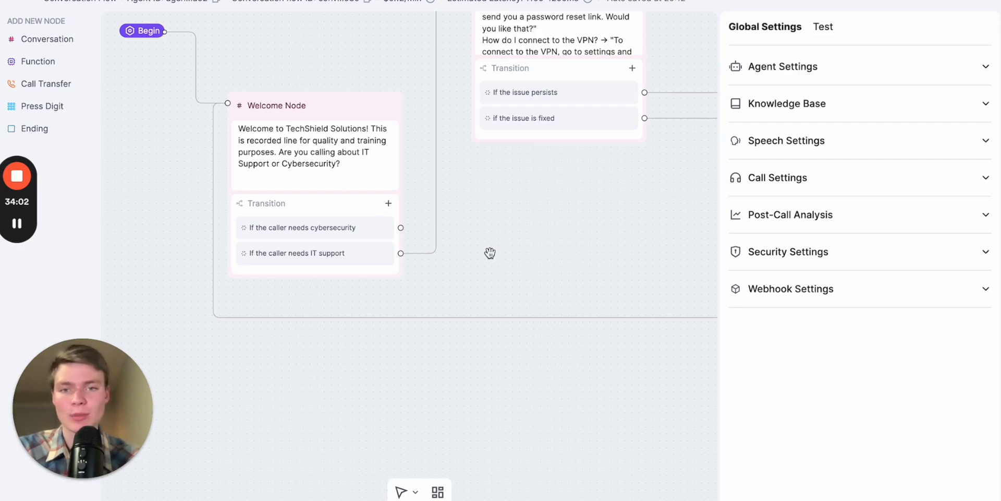
scroll(490, 253, "down", 3)
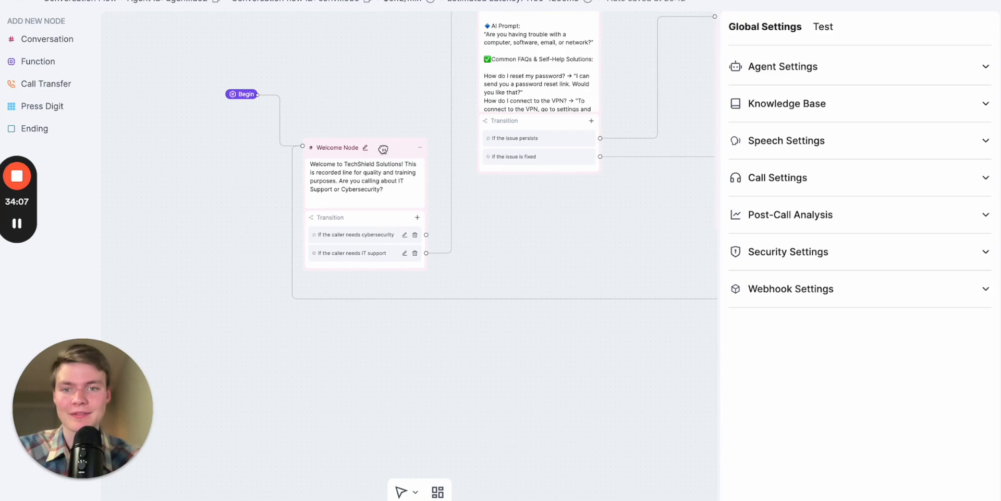
scroll(407, 238, "up", 3)
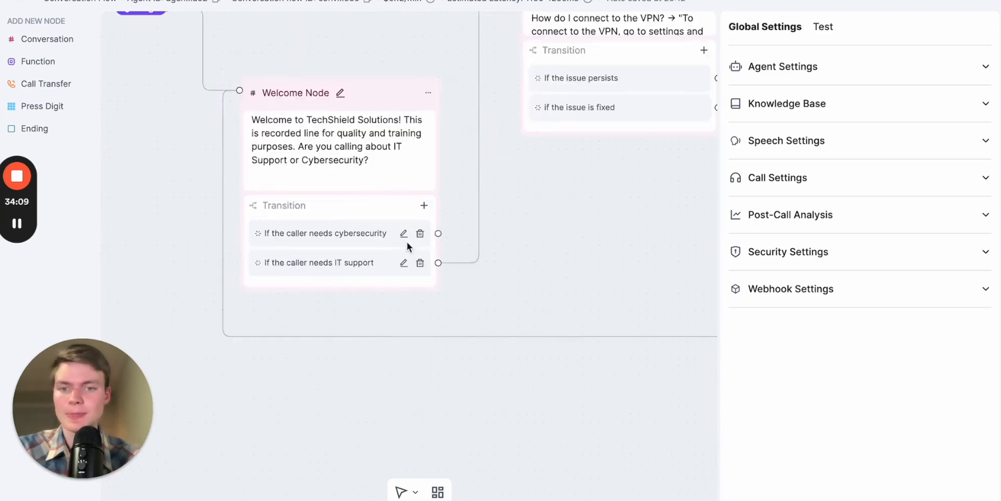
scroll(445, 244, "down", 3)
left_click_drag(533, 237, 492, 202)
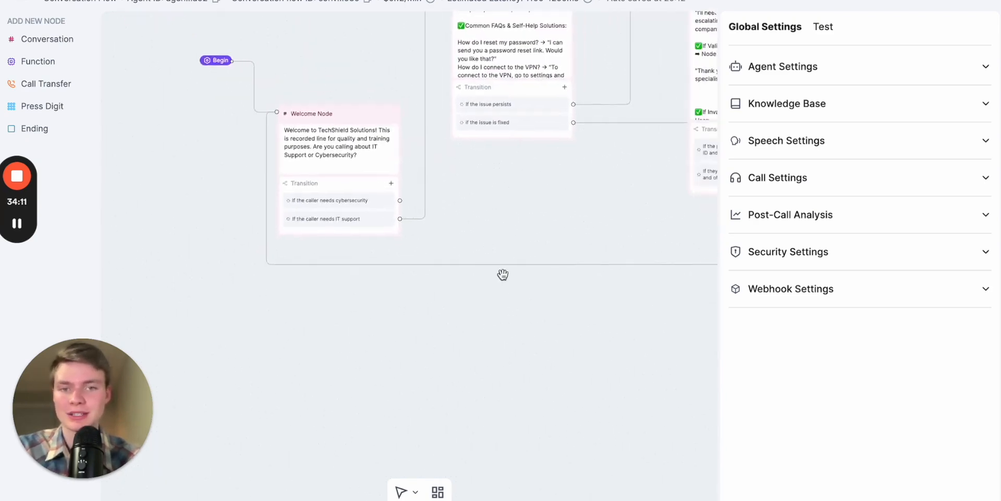
- Switch to the Voice Pioneers Prompt Builder chat and copy the heading "Node 2B: Cybersecurity - FAQs & Issue Handling"
key("ctrl+Tab")
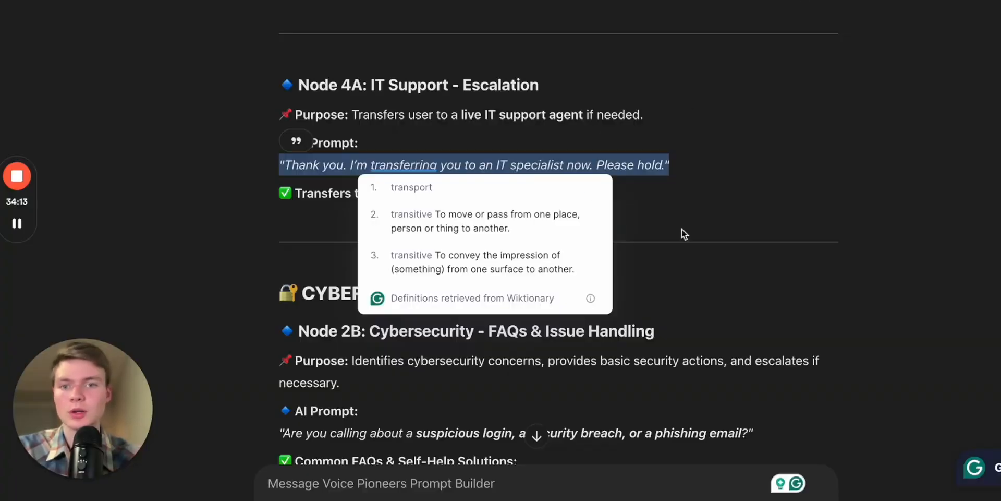
scroll(781, 264, "down", 3)
left_click(684, 267)
scroll(657, 270, "down", 1)
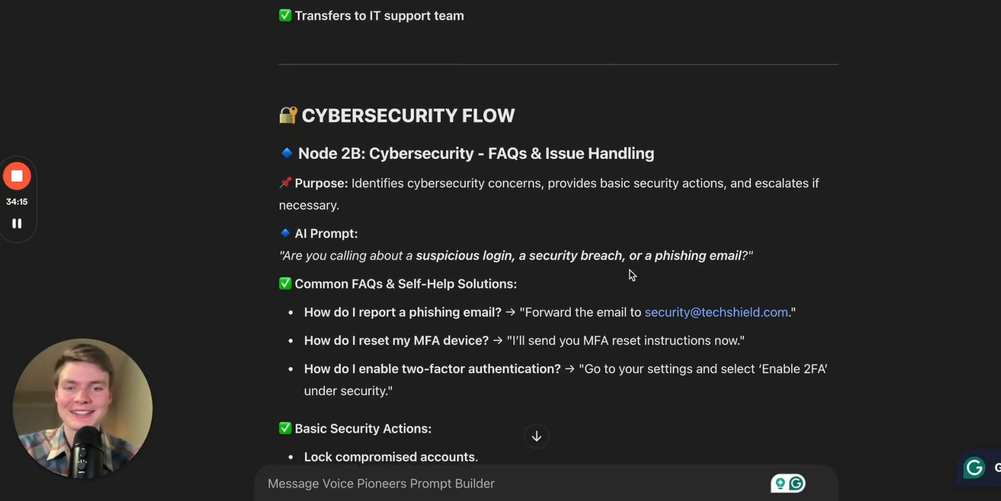
scroll(451, 268, "down", 2)
scroll(545, 157, "down", 2)
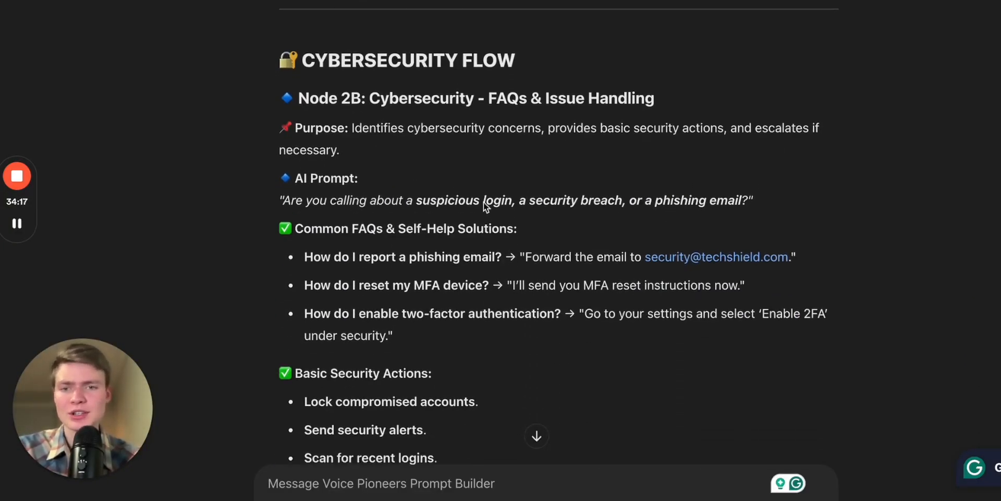
left_click_drag(306, 64, 424, 64)
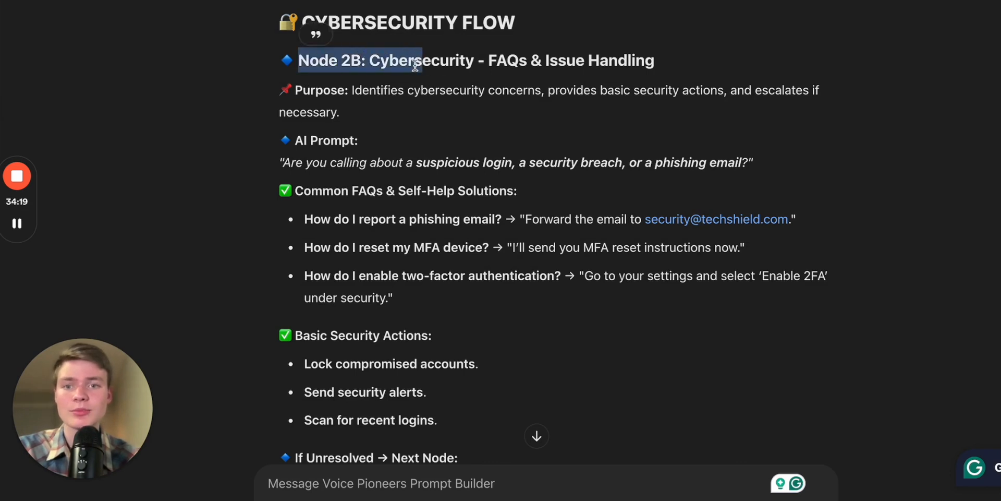
triple_click(383, 60)
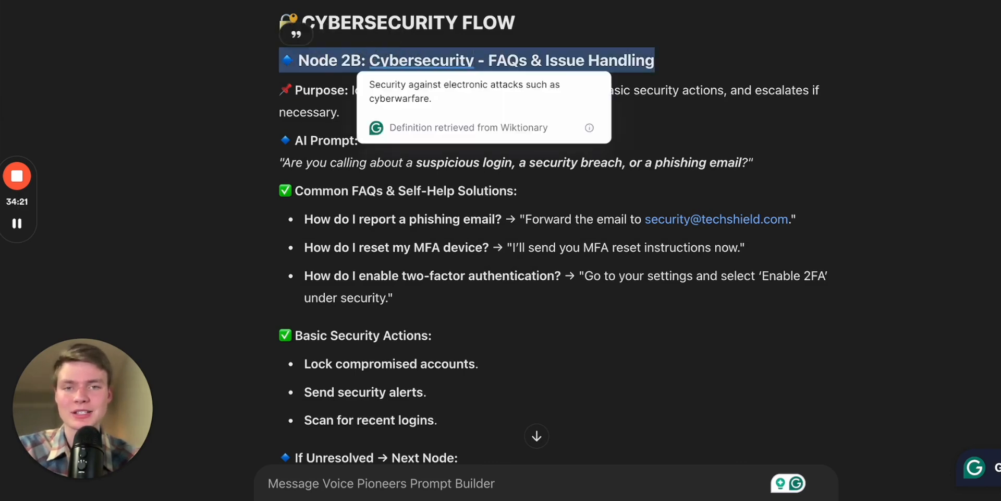
- In the flow editor, add a Conversation node named "Node 2B: Cybersecurity - FAQs & Issue Handling" and place it below the Welcome Node
key("alt+Tab")
left_click(54, 42)
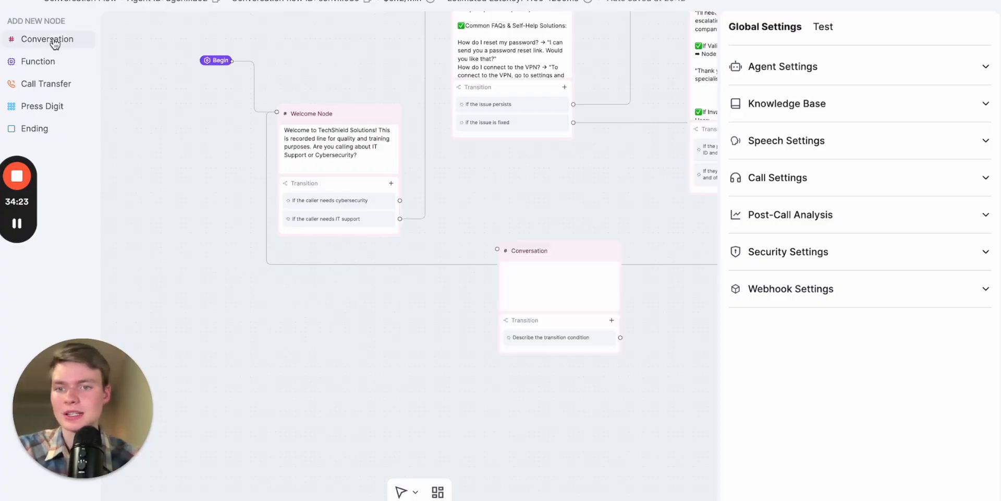
left_click(536, 251)
left_click(555, 250)
key("ctrl+a")
type("🔷 Node 2B: Cybersecurity - FAQs & Issue Handling")
left_click(543, 284)
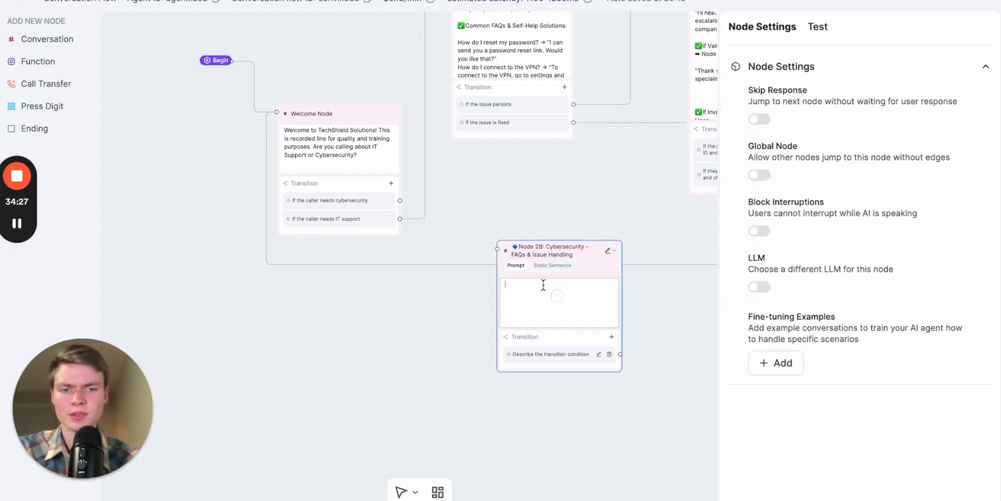
left_click_drag(581, 247, 429, 334)
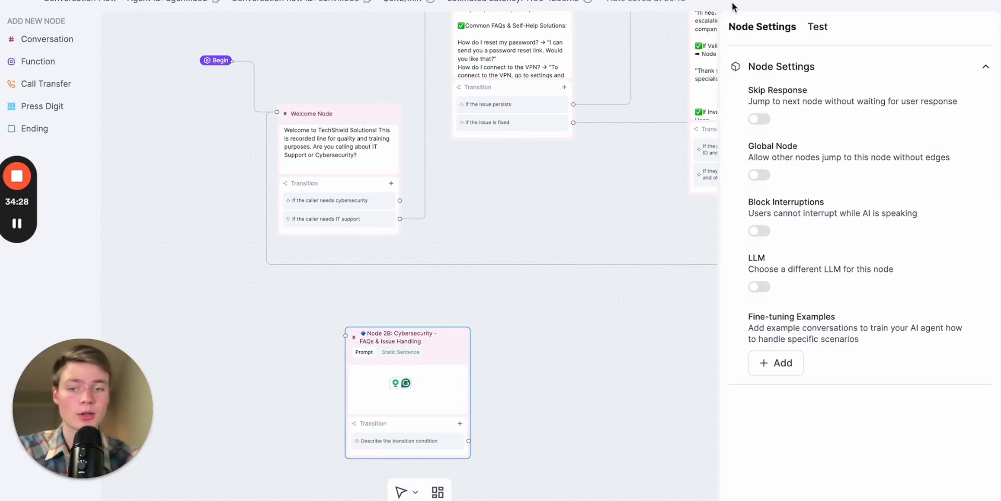
- Copy Node 2B's full description, from Purpose through "If Unresolved → Next Node", from the Voice Pioneers Prompt Builder chat into Node 2B's prompt in the flow editor
left_click(789, 1)
scroll(559, 285, "down", 3)
scroll(560, 300, "up", 2)
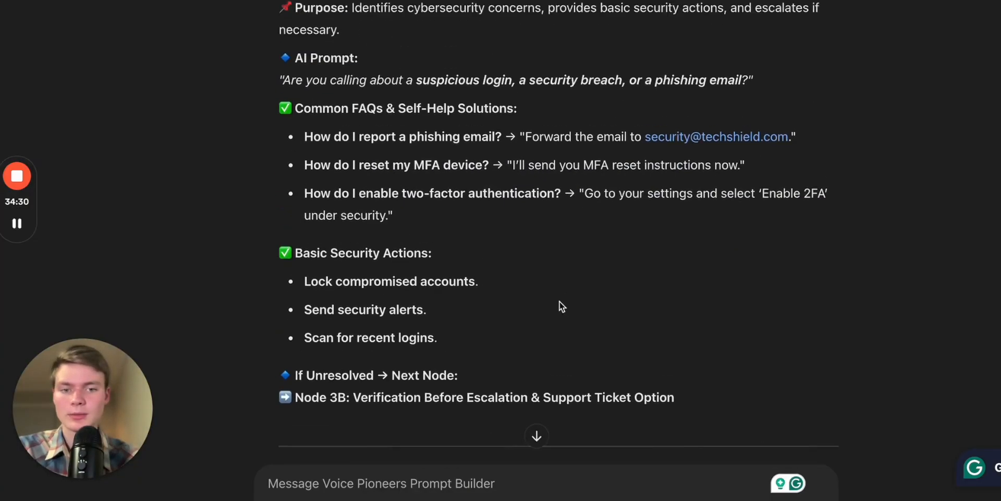
left_click_drag(686, 416, 282, 16)
key("ctrl+shift+Tab")
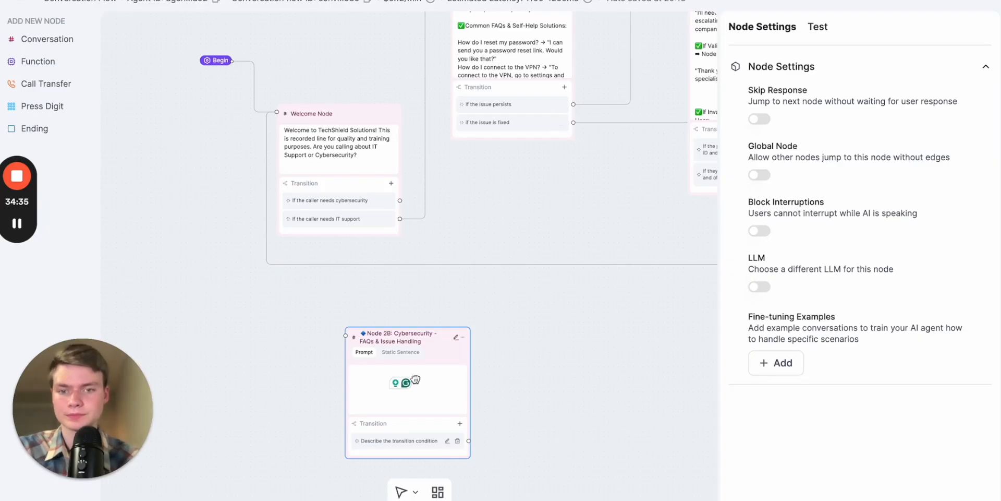
left_click(441, 384)
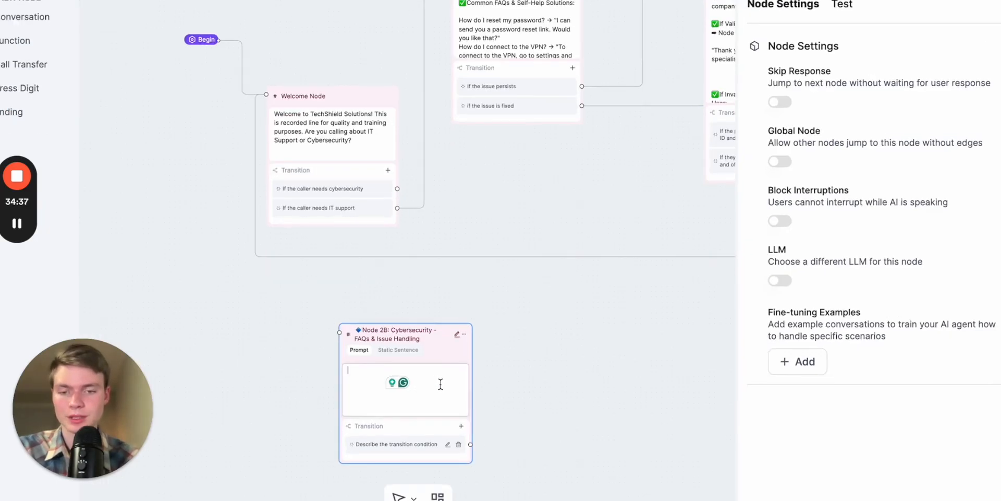
key("ctrl+v")
left_click(548, 422)
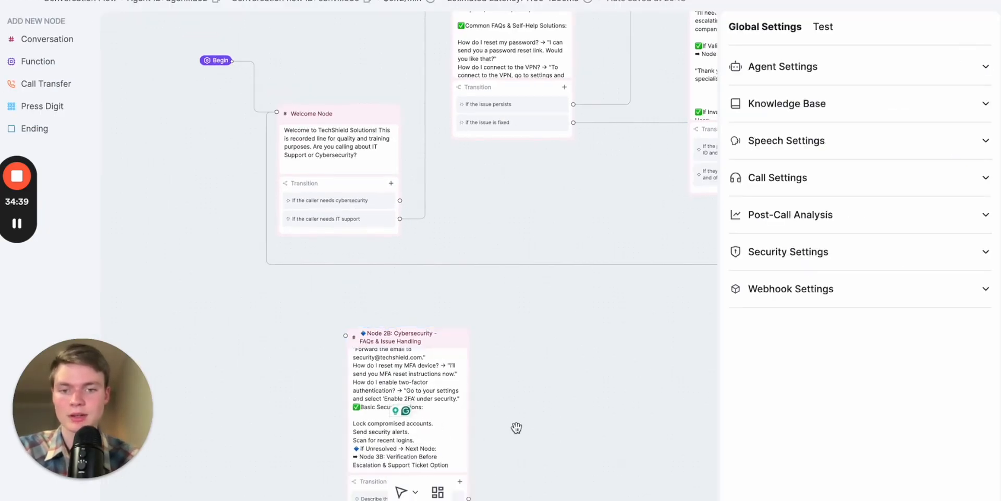
- Read through Node 2B's prompt, from its purpose and AI prompt to the FAQs, security actions and unresolved-issue routing
scroll(521, 424, "down", 3)
left_click(451, 328)
scroll(451, 328, "up", 5)
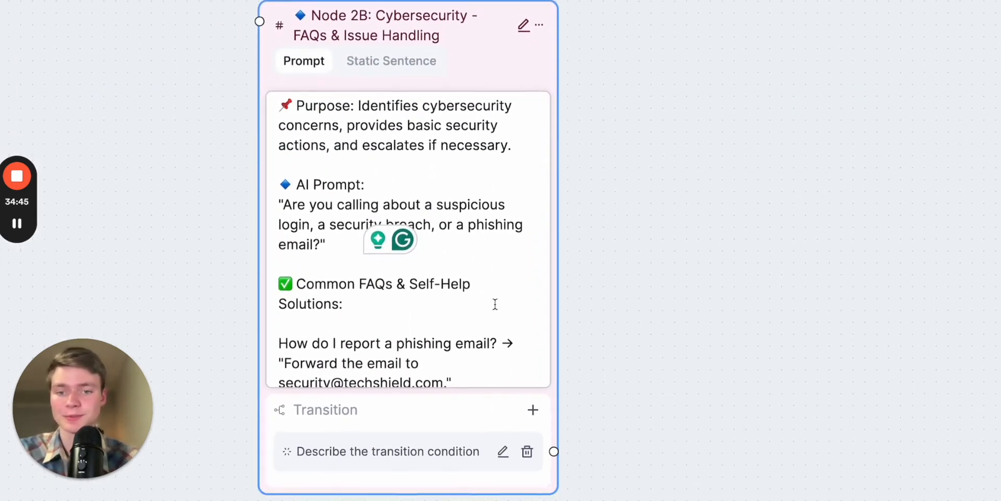
scroll(473, 348, "down", 3)
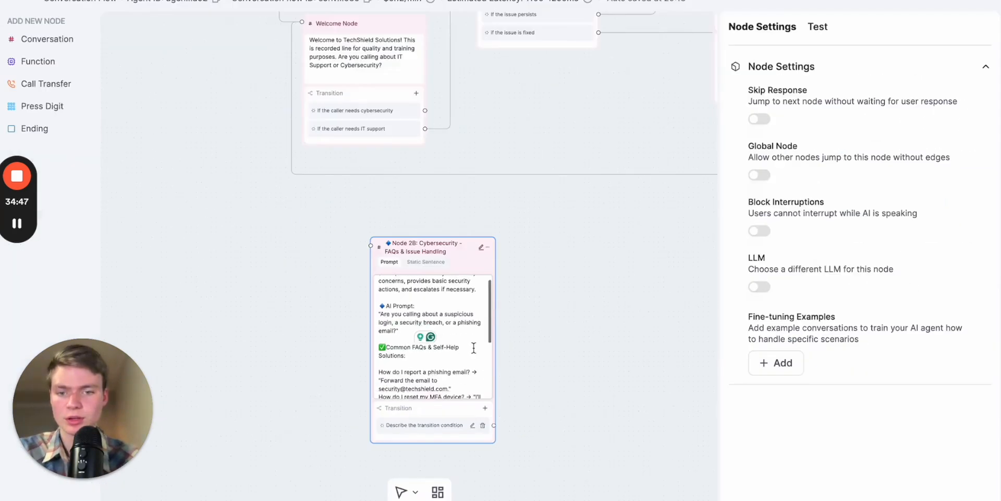
scroll(473, 348, "down", 2)
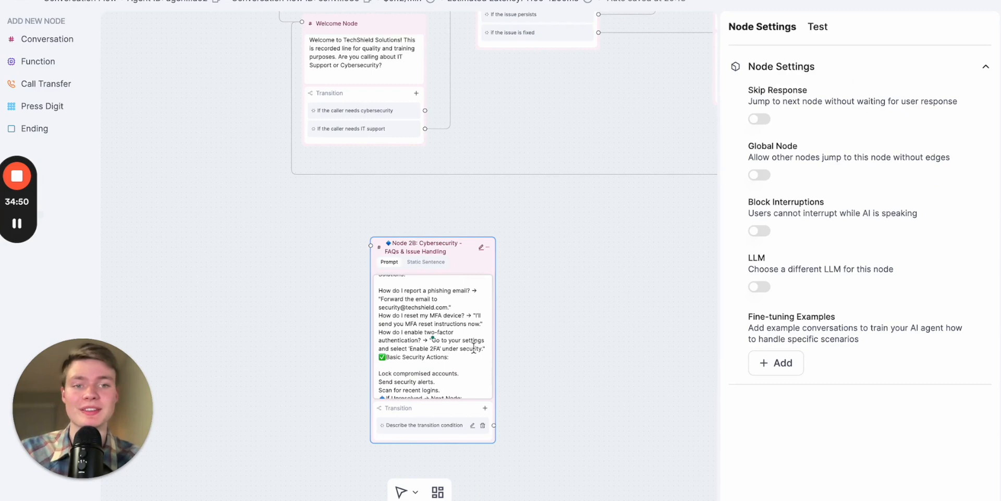
scroll(474, 348, "down", 2)
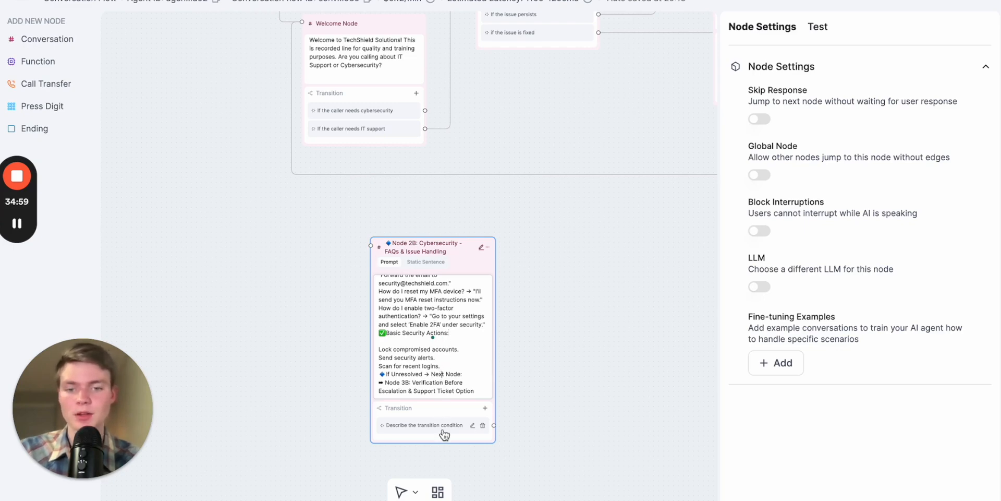
- Move Node 2B further right on the canvas, away from the Welcome Node
left_click_drag(445, 250, 572, 243)
left_click_drag(445, 277, 295, 272)
left_click(473, 409)
left_click_drag(570, 381, 498, 321)
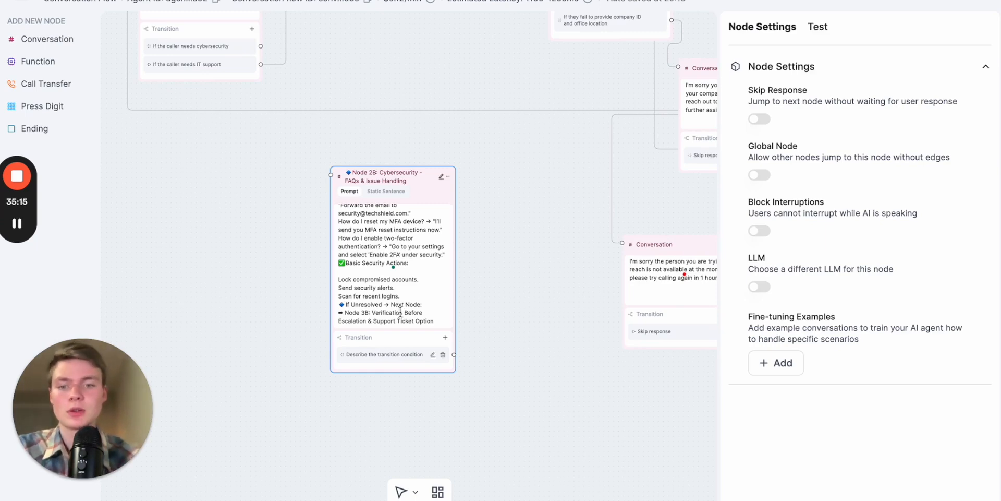
- Check the unresolved-case wording in the prompt chat and set Node 2B's transition condition to "If unresolved"
left_click(397, 355)
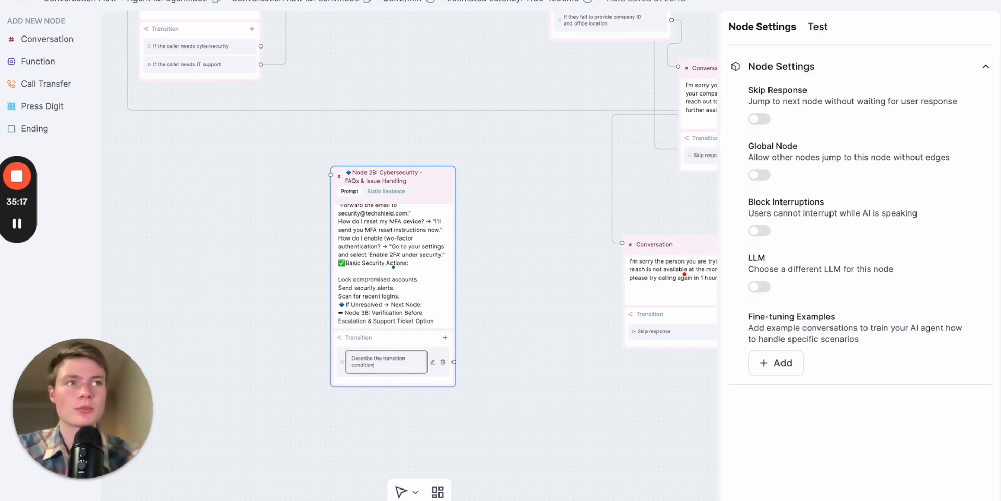
key("ctrl+Tab")
scroll(649, 308, "down", 2)
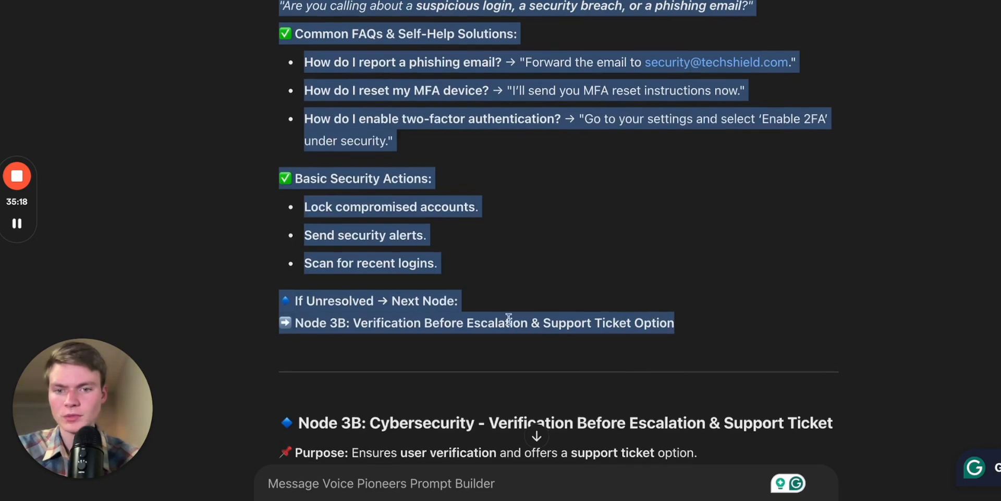
left_click(298, 302)
left_click_drag(275, 299, 398, 287)
key("ctrl+Tab")
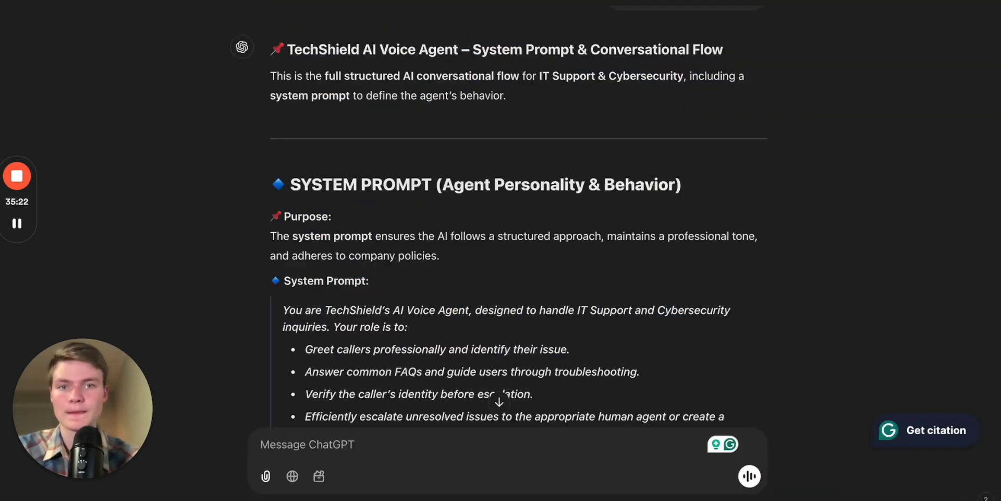
key("ctrl+Tab")
left_click(432, 356)
key("ctrl+a")
type("If unres")
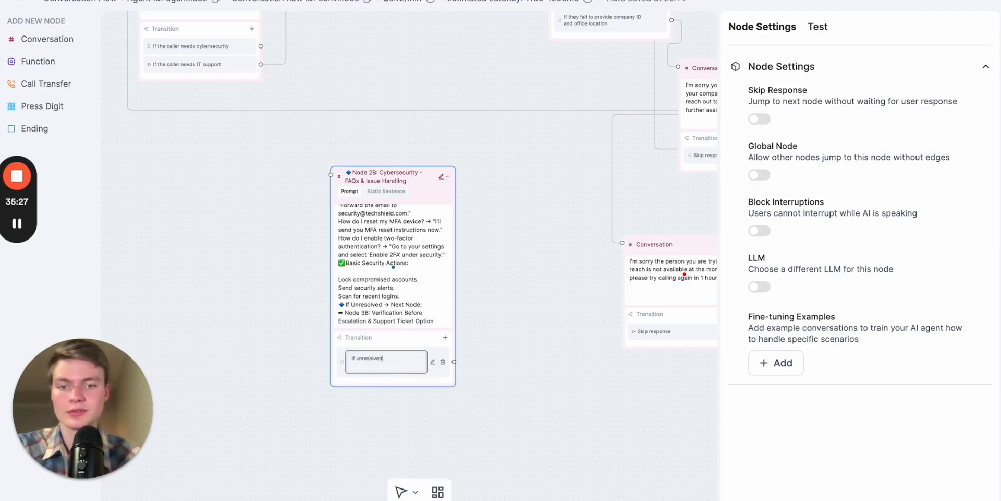
type("olved")
left_click(461, 402)
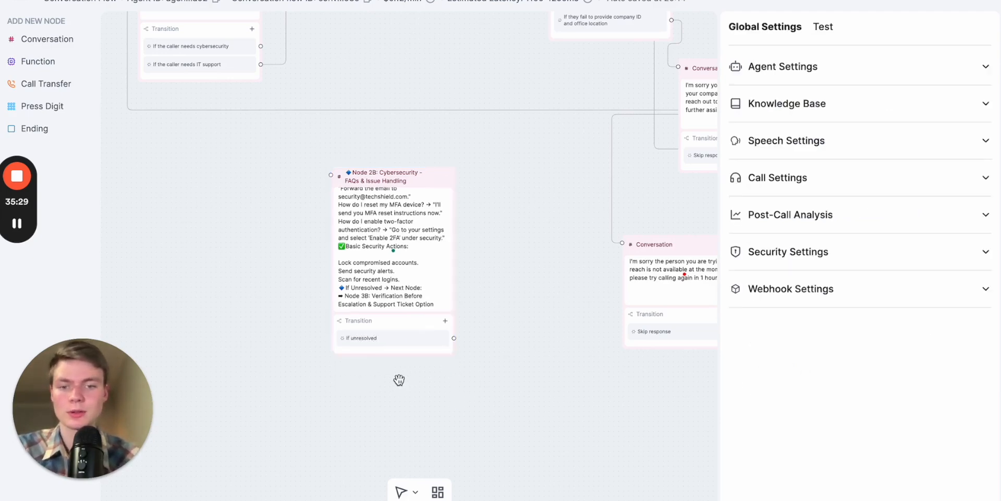
- Add a new Conversation node and place it in the empty space to the right of Node 2B
scroll(399, 379, "down", 2)
scroll(399, 379, "up", 5)
left_click_drag(523, 362, 299, 411)
scroll(299, 411, "down", 3)
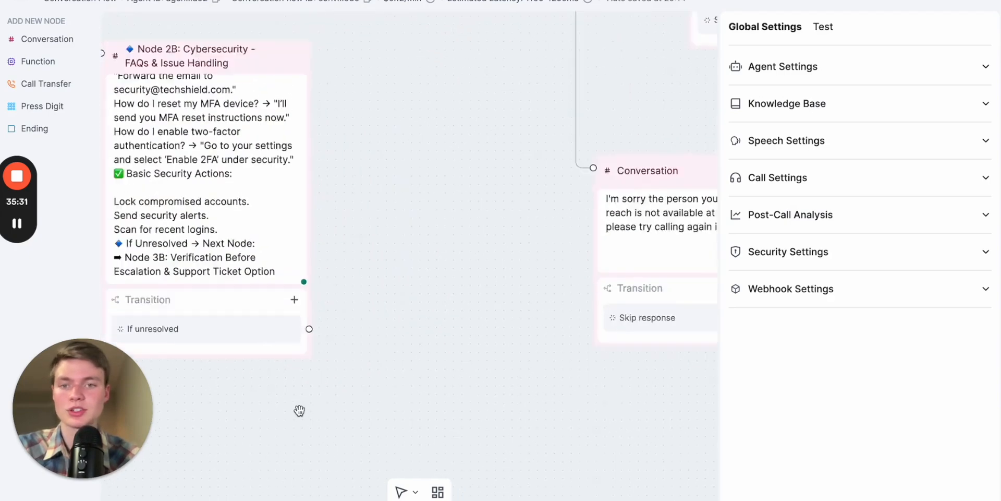
left_click(44, 38)
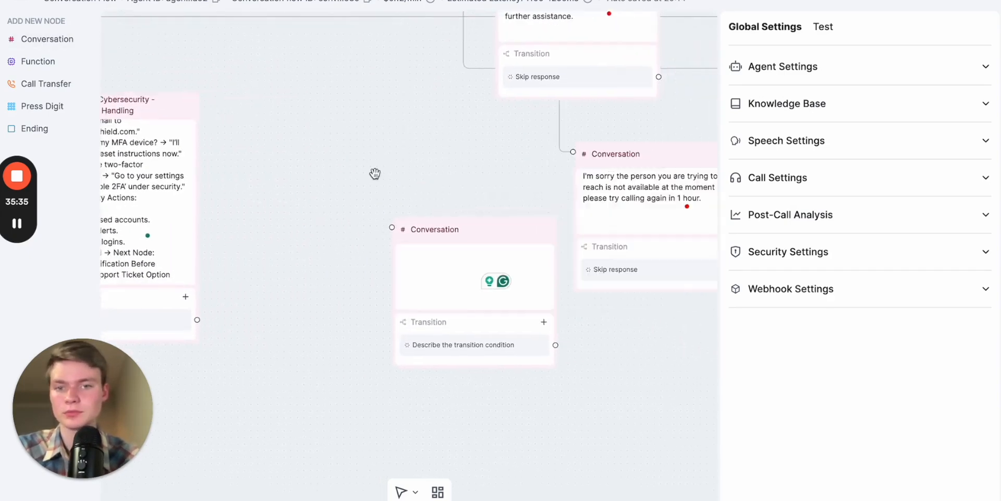
left_click_drag(350, 164, 554, 150)
left_click_drag(318, 89, 220, 155)
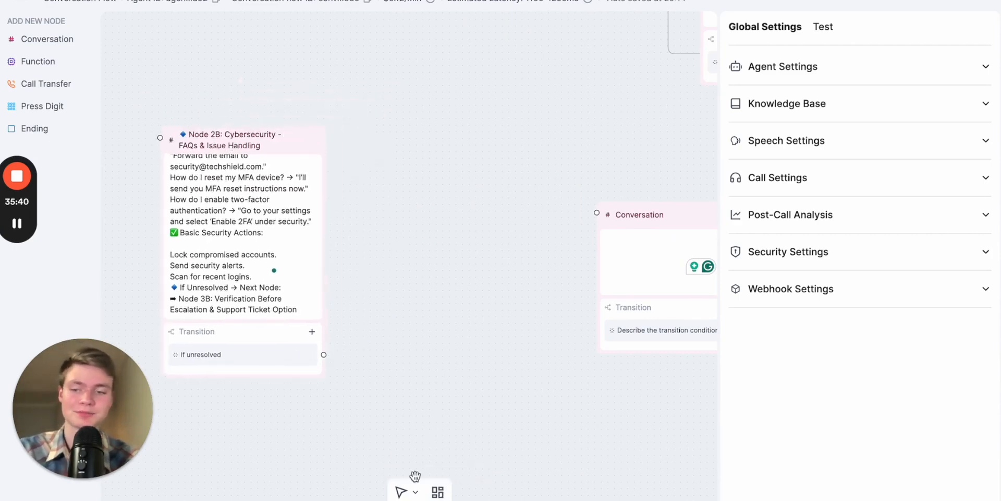
left_click_drag(632, 224, 463, 223)
- Copy the Node 3B heading from the prompt chat and name the new node "Node 3B: Cybersecurity - Verification Before Escalation & Support Ticket"
left_click(469, 266)
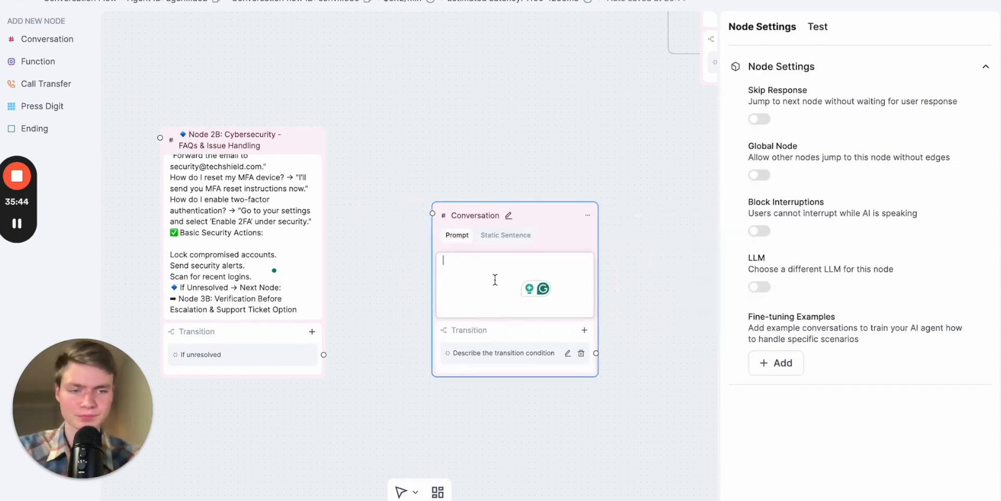
key("ctrl+Tab")
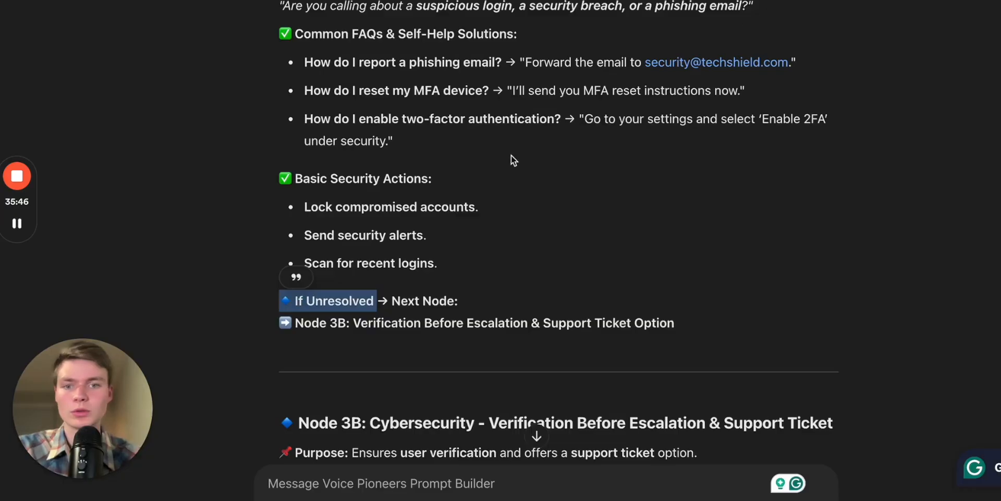
scroll(505, 249, "up", 1)
scroll(504, 248, "down", 6)
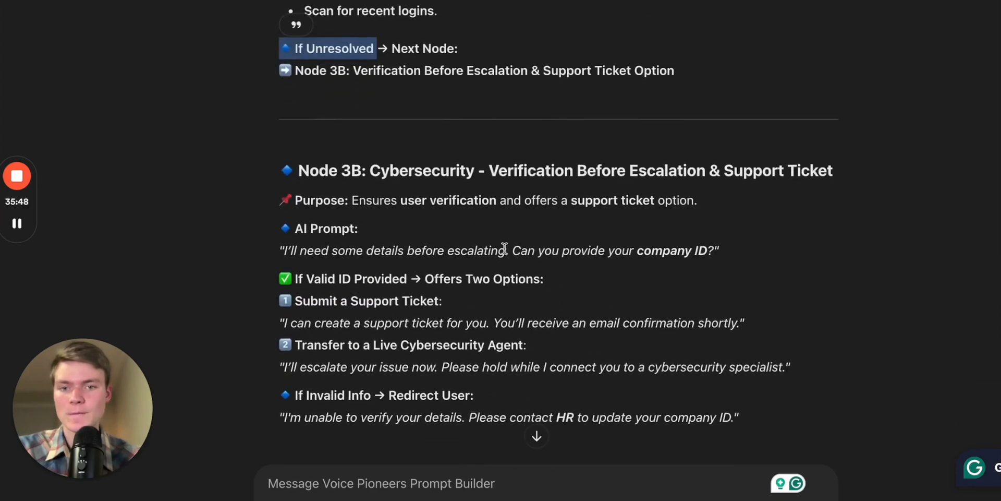
left_click_drag(301, 87, 840, 86)
key("ctrl+c")
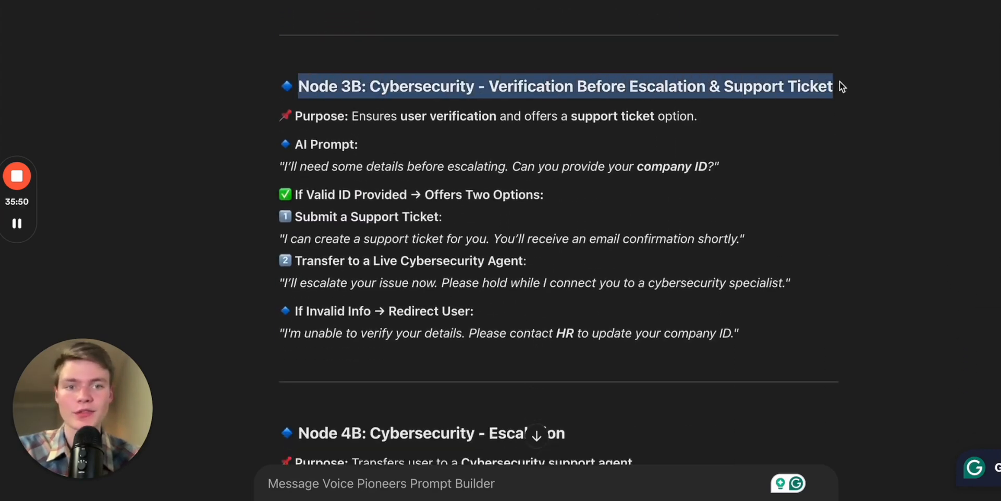
key("ctrl+Tab")
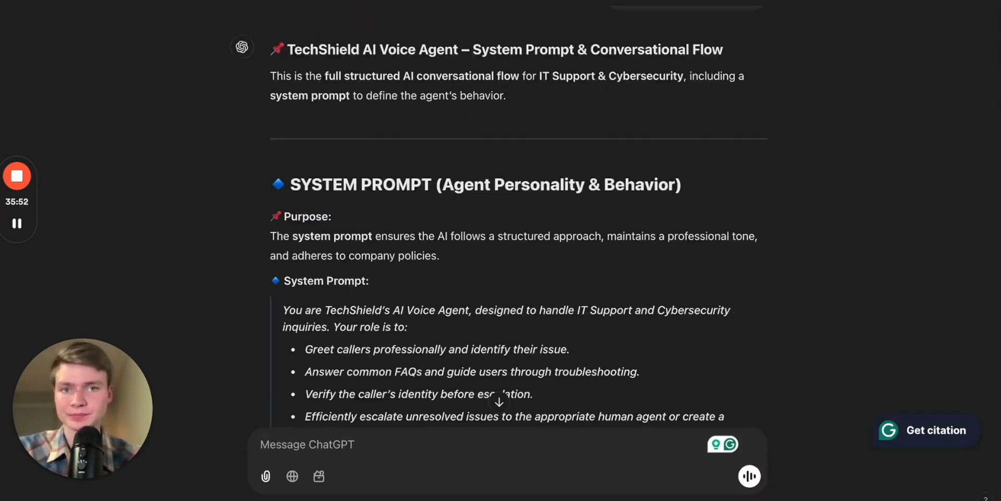
key("ctrl+Tab")
left_click(512, 216)
key("ctrl+a")
key("ctrl+v")
- Copy Node 3B's description, from Purpose through "If Invalid Info → Redirect User", from the prompt chat into Node 3B's prompt
left_click(464, 264)
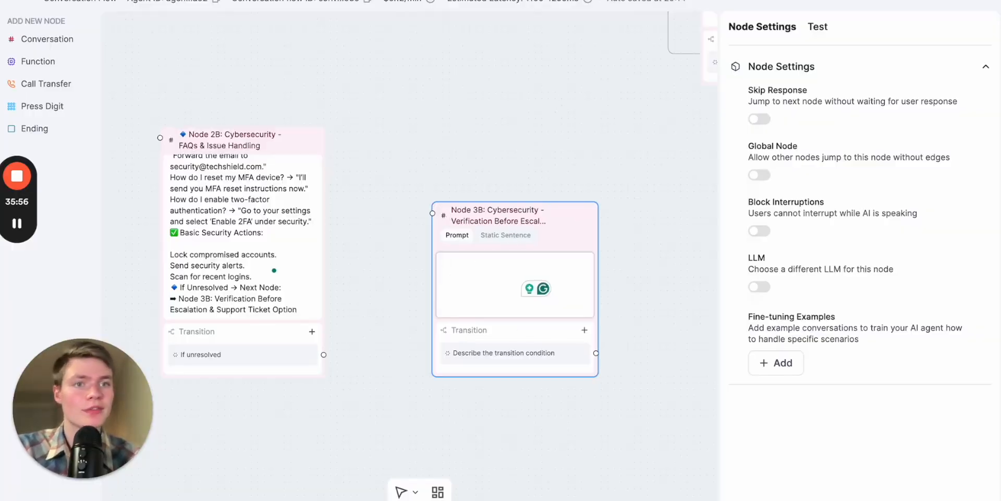
key("ctrl+Tab")
scroll(522, 235, "down", 1)
left_click_drag(766, 317, 280, 89)
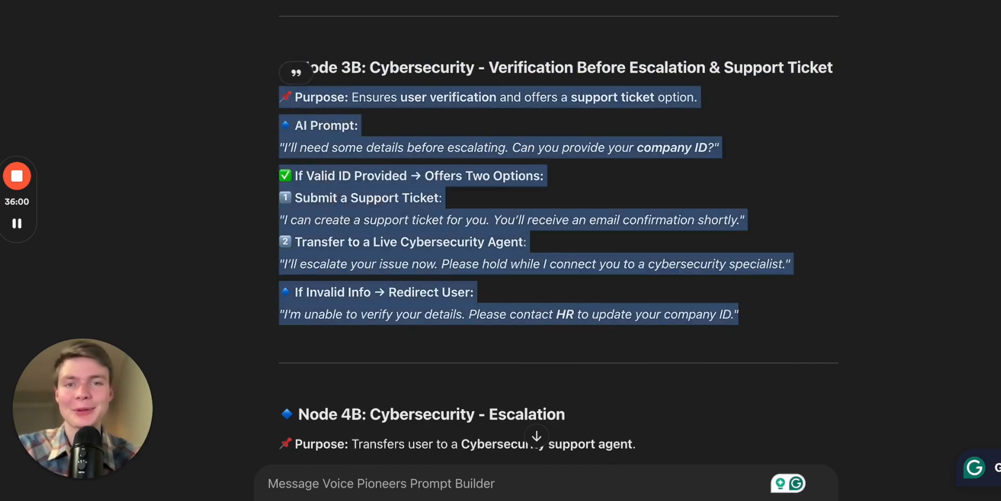
key("ctrl+Tab")
left_click(482, 276)
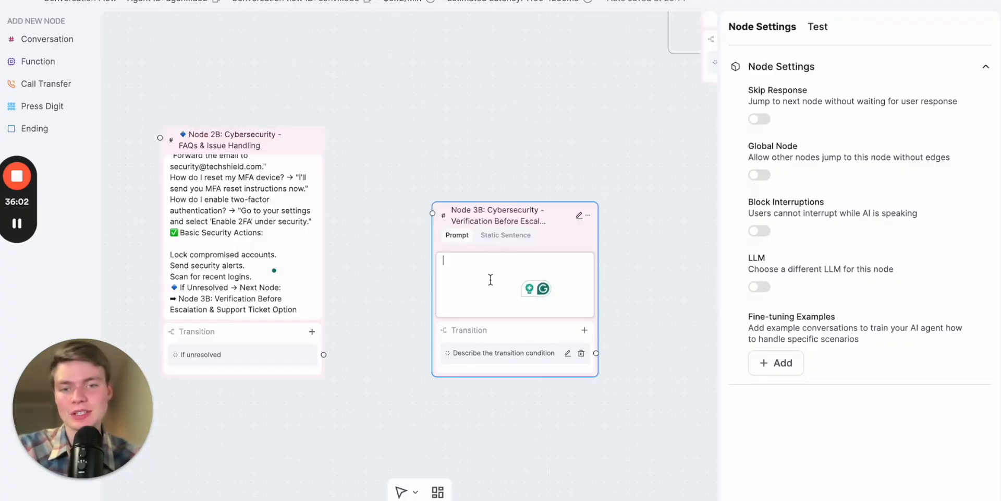
key("ctrl+v")
scroll(500, 356, "up", 3)
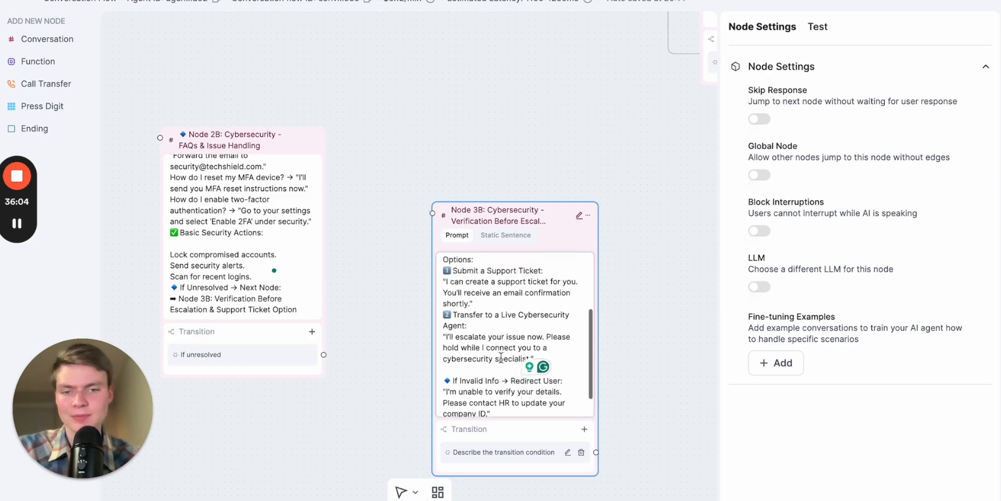
scroll(496, 365, "up", 1)
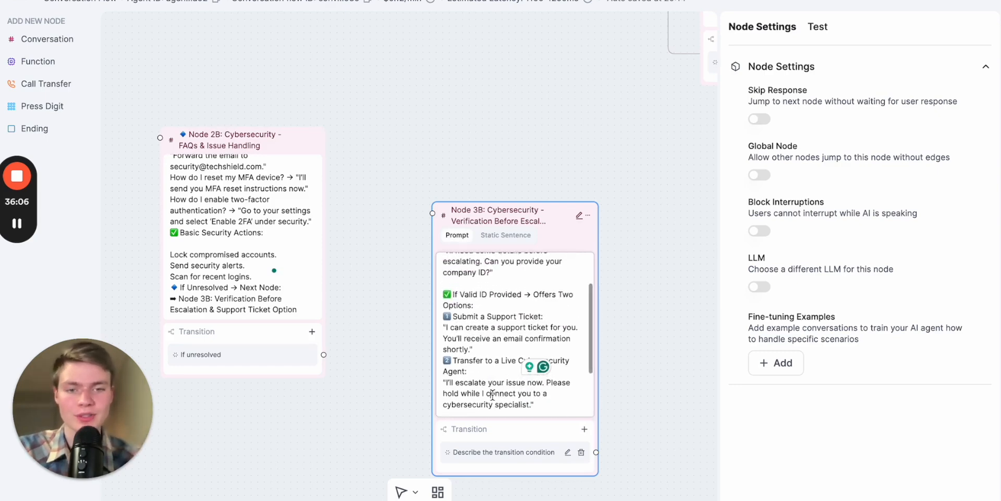
- Move Node 3B down and further from Node 2B, and connect Node 2B's "If unresolved" transition to it
left_click_drag(666, 348, 609, 323)
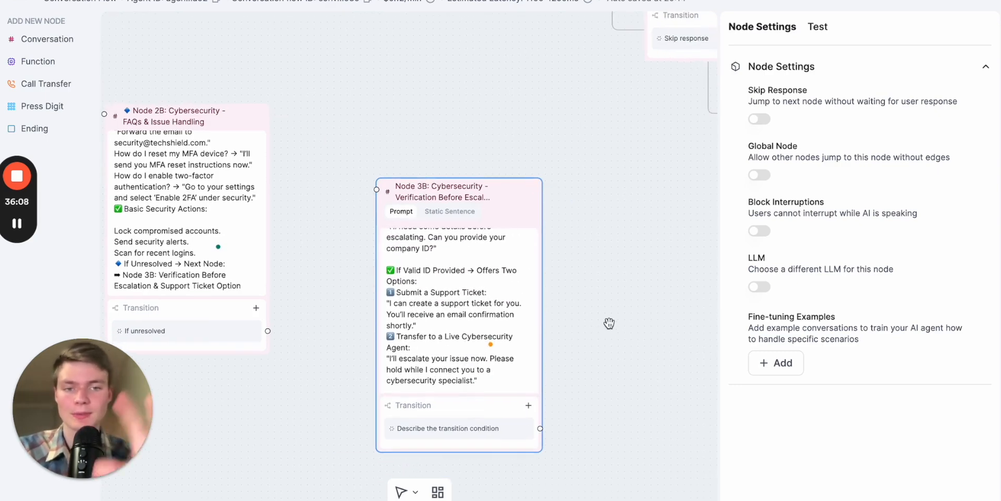
scroll(334, 229, "down", 2)
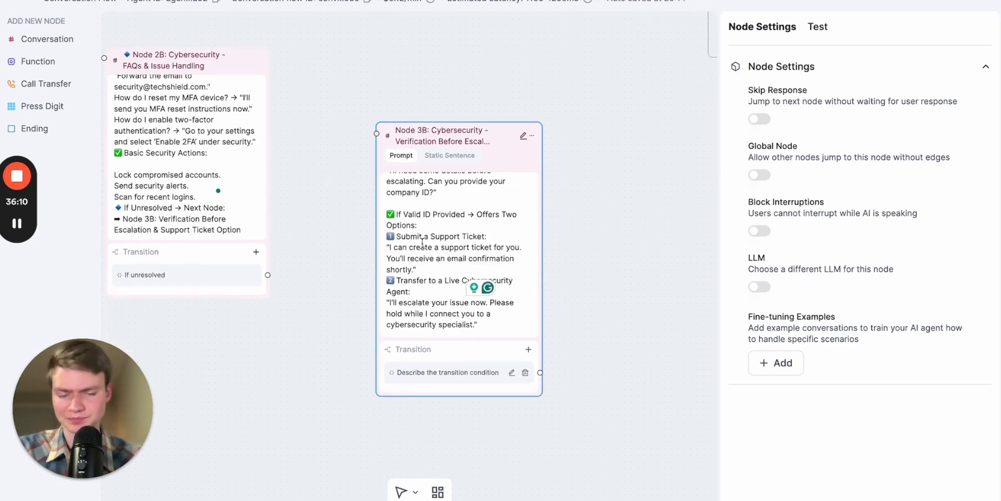
left_click_drag(466, 132, 520, 181)
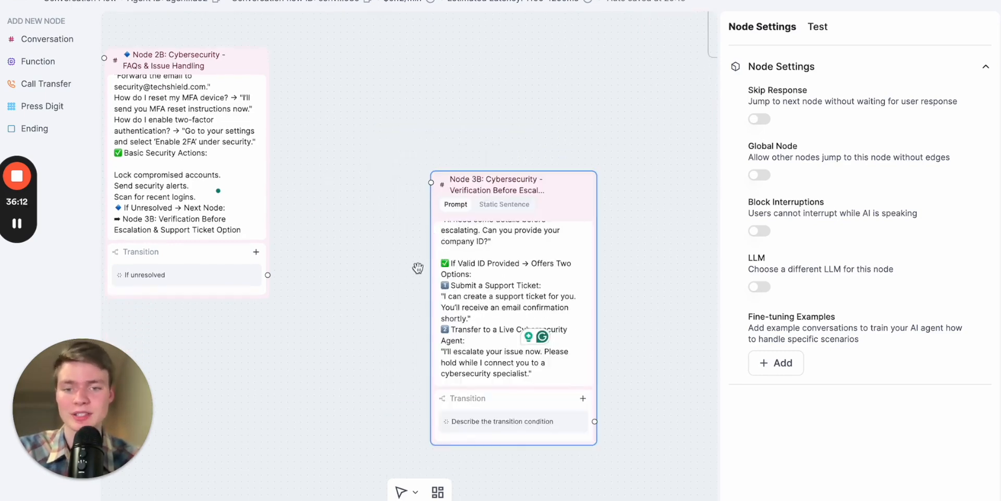
left_click(263, 284)
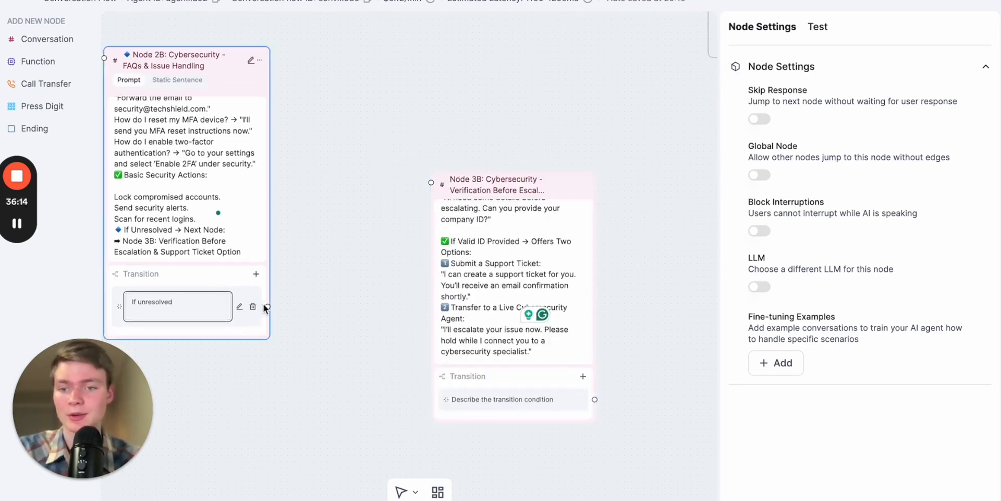
key("Return")
left_click(365, 224)
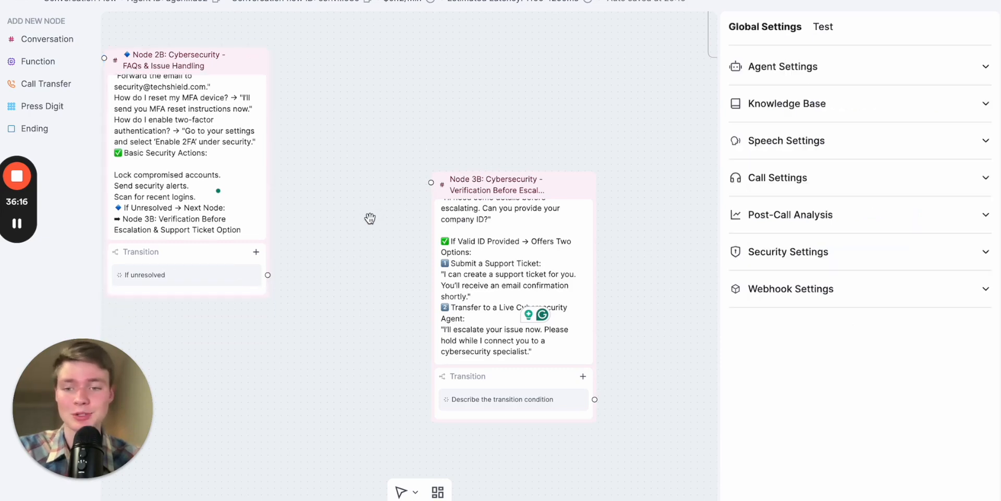
left_click_drag(268, 275, 431, 183)
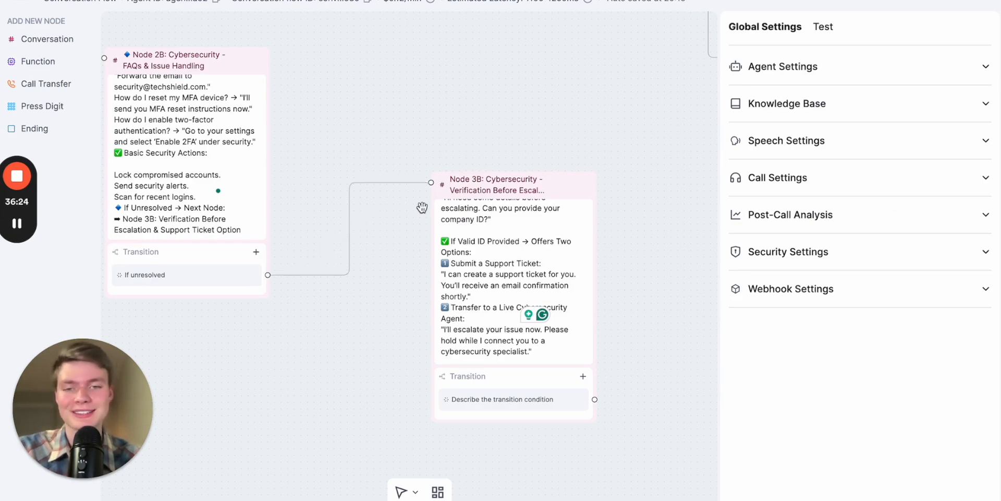
- Shift Node 3B slightly right and lower on the canvas, leaving more space from Node 2B
left_click_drag(400, 246, 429, 249)
left_click_drag(542, 189, 560, 238)
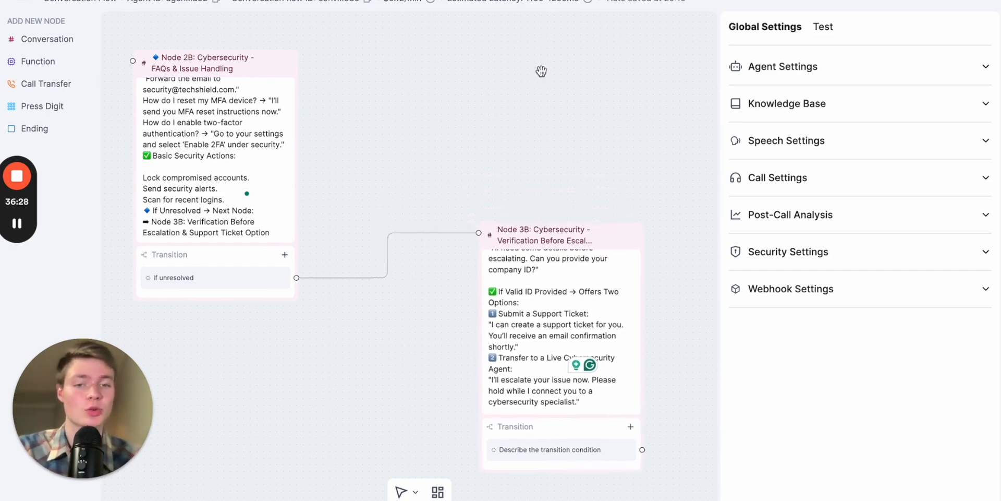
scroll(534, 94, "right", 3)
scroll(533, 94, "down", 3)
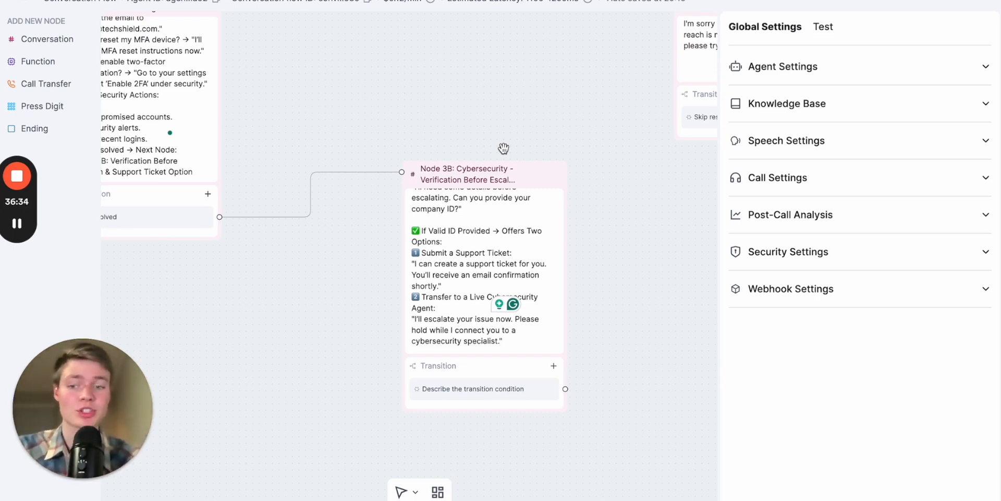
- Review Node 3B's prompt from its purpose through the support ticket, live agent transfer and invalid info branches
scroll(458, 285, "up", 1)
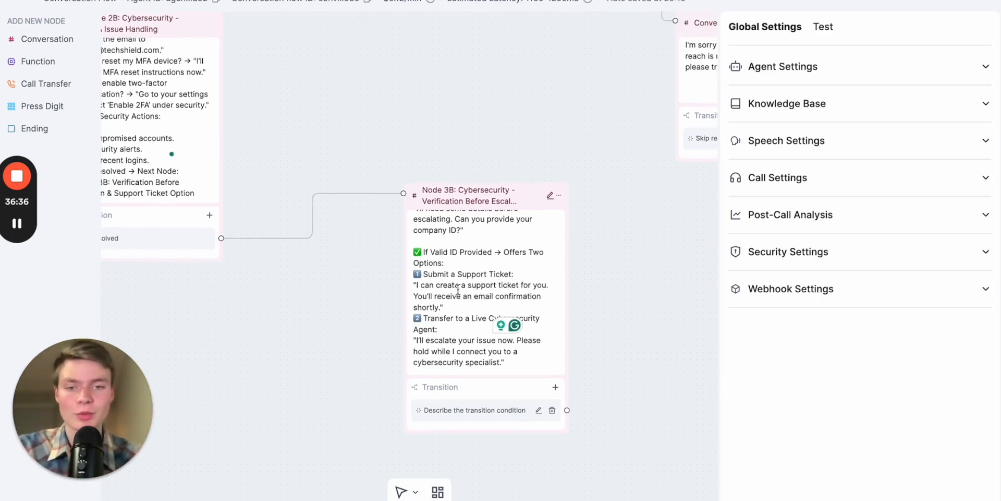
left_click(458, 290)
scroll(453, 349, "down", 1)
scroll(453, 349, "up", 2)
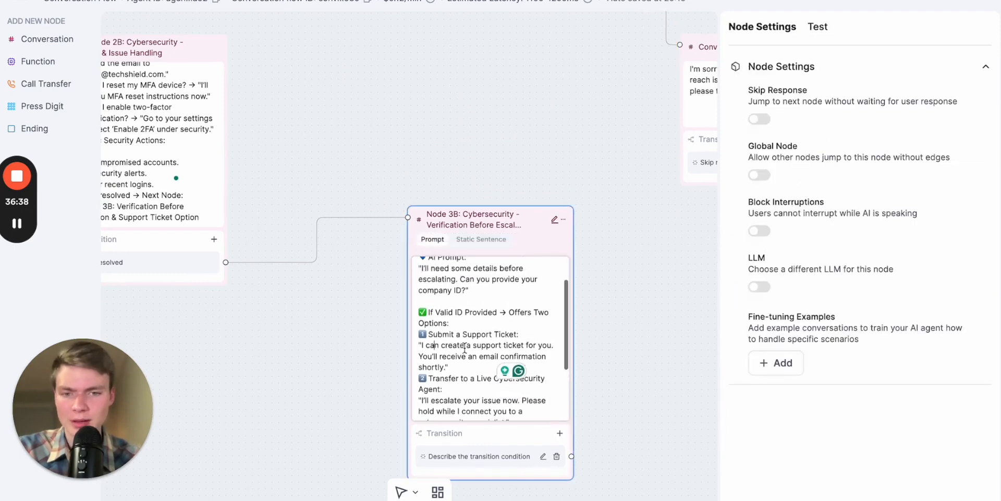
scroll(593, 323, "down", 1)
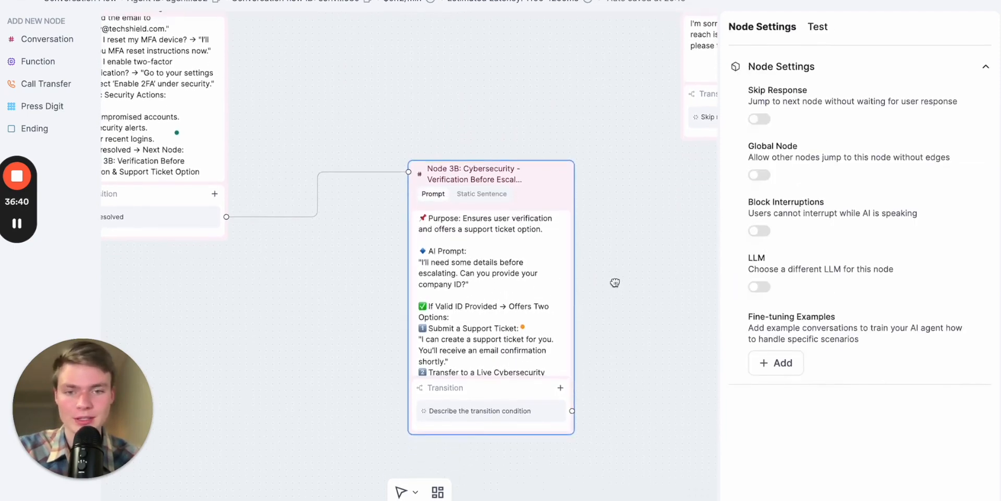
scroll(541, 299, "up", 2)
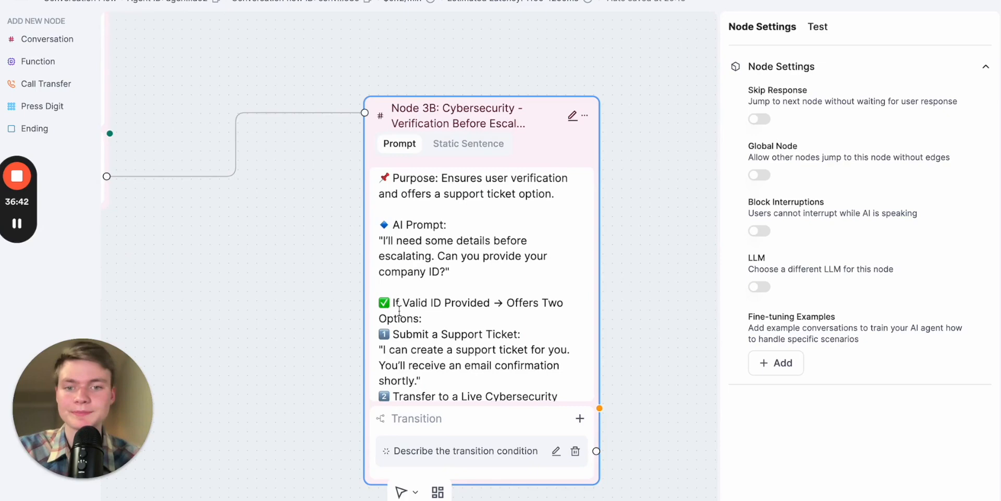
scroll(396, 302, "up", 1)
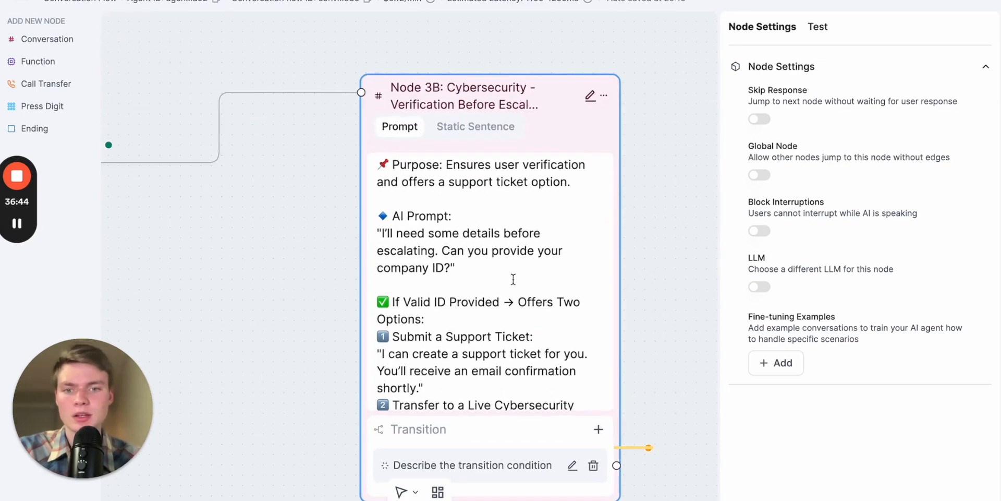
scroll(509, 280, "down", 1)
scroll(491, 311, "down", 1)
scroll(506, 297, "down", 3)
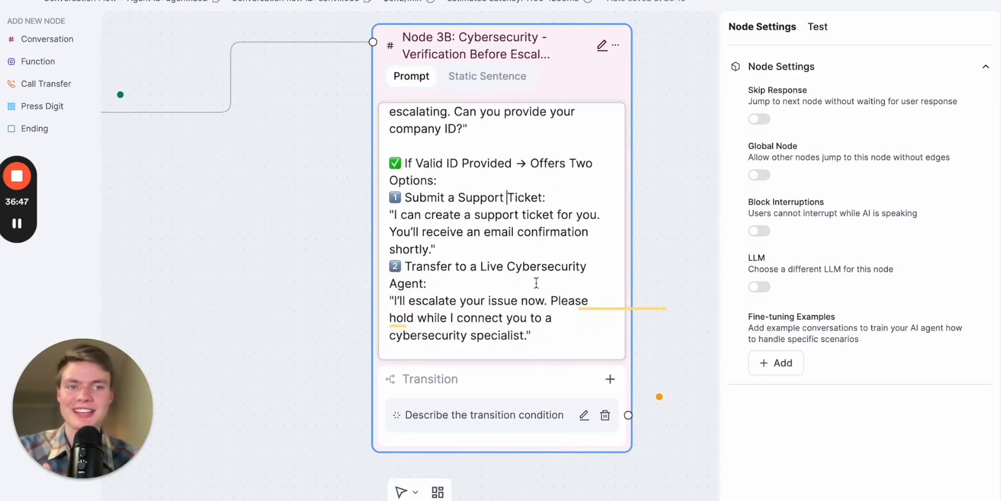
scroll(536, 282, "down", 1)
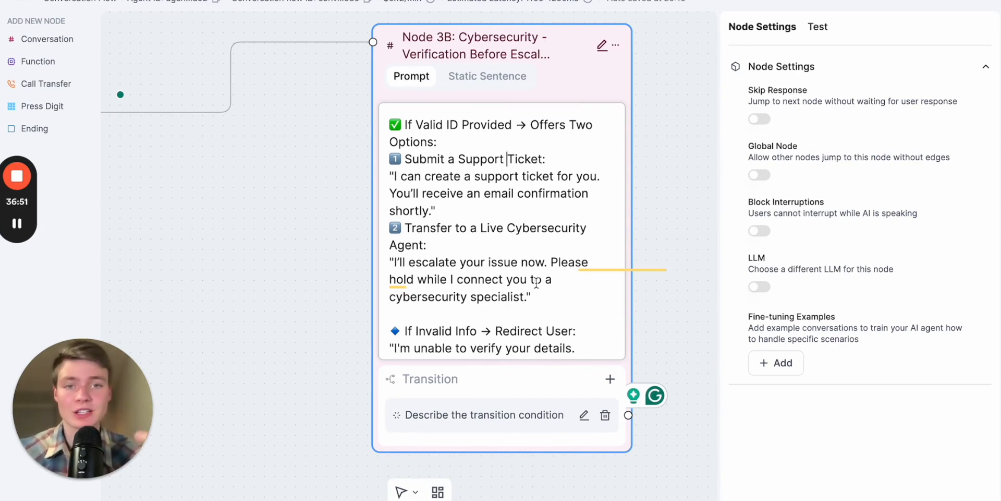
scroll(538, 301, "down", 1)
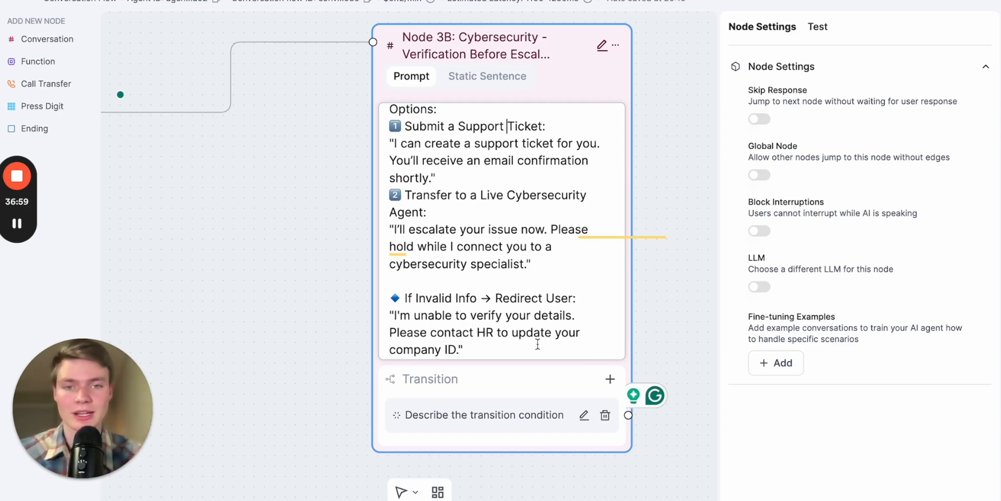
left_click_drag(301, 221, 246, 222)
scroll(420, 222, "up", 2)
left_click(420, 221)
left_click(465, 193)
scroll(481, 196, "down", 1)
scroll(393, 235, "up", 1)
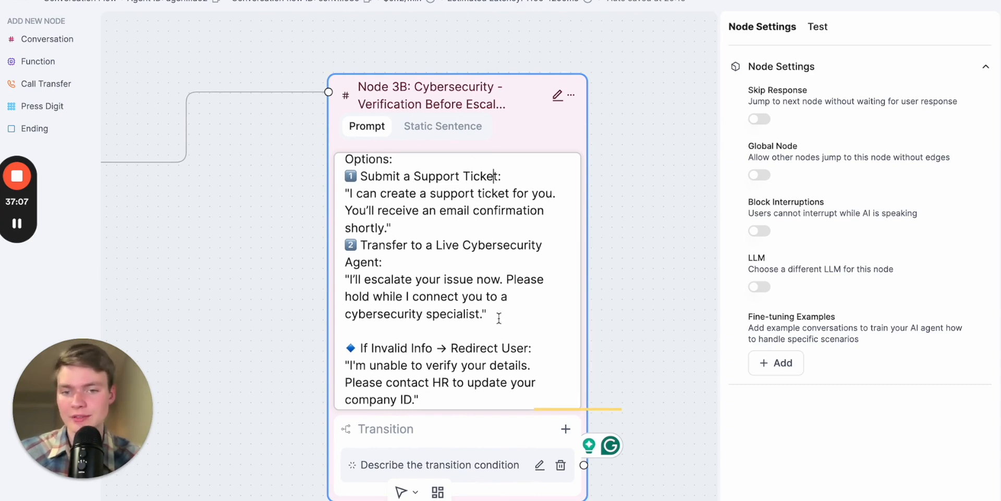
- Set Node 3B's transition condition to "If the caller wants to submit a support ticket"
left_click(486, 430)
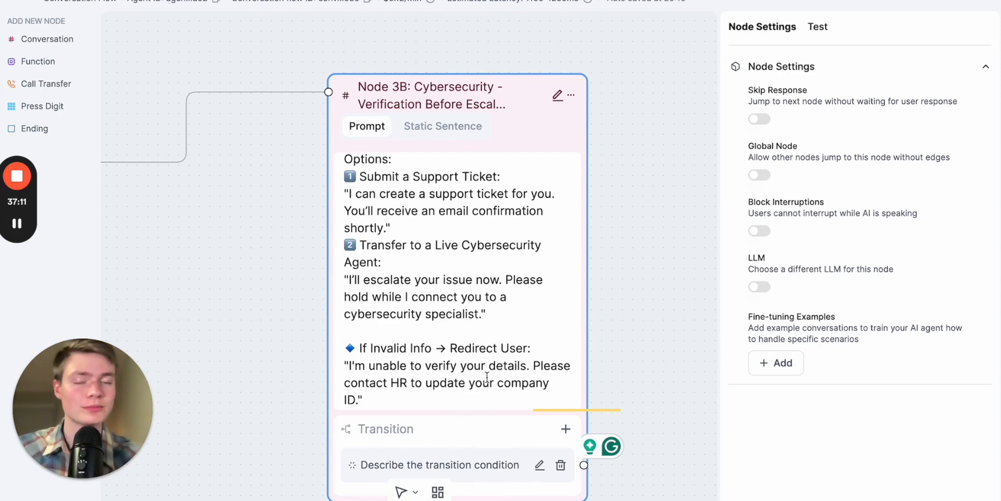
left_click_drag(505, 434, 506, 398)
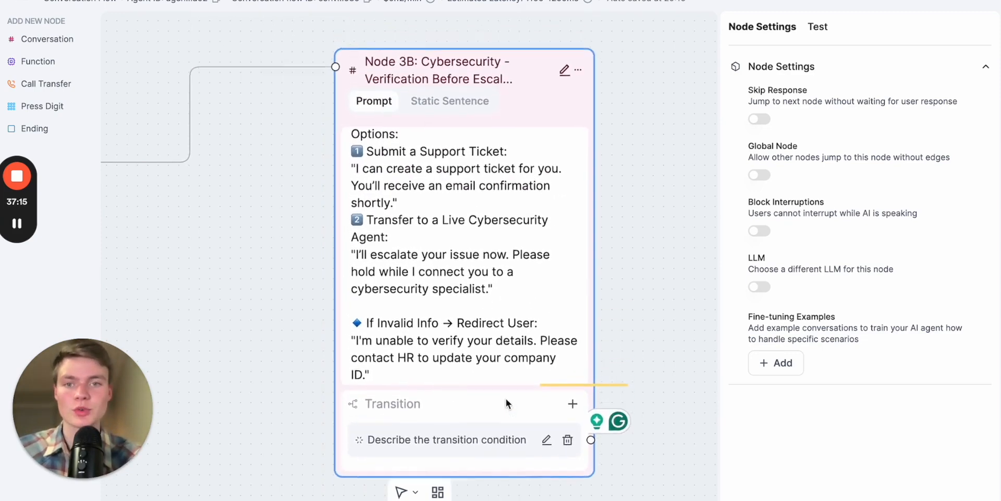
left_click(546, 441)
key("ctrl+a")
type("Su")
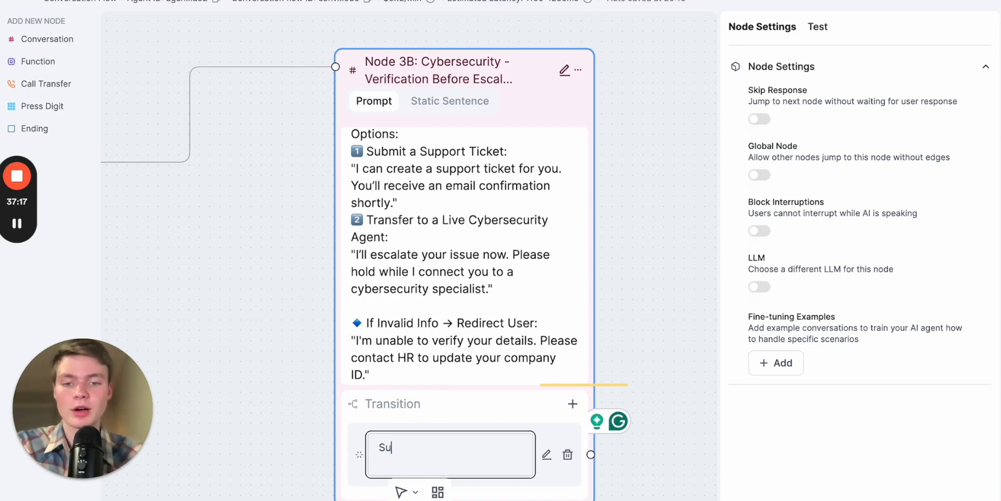
type("bmit a support")
key("ctrl+a")
type("If the person submit")
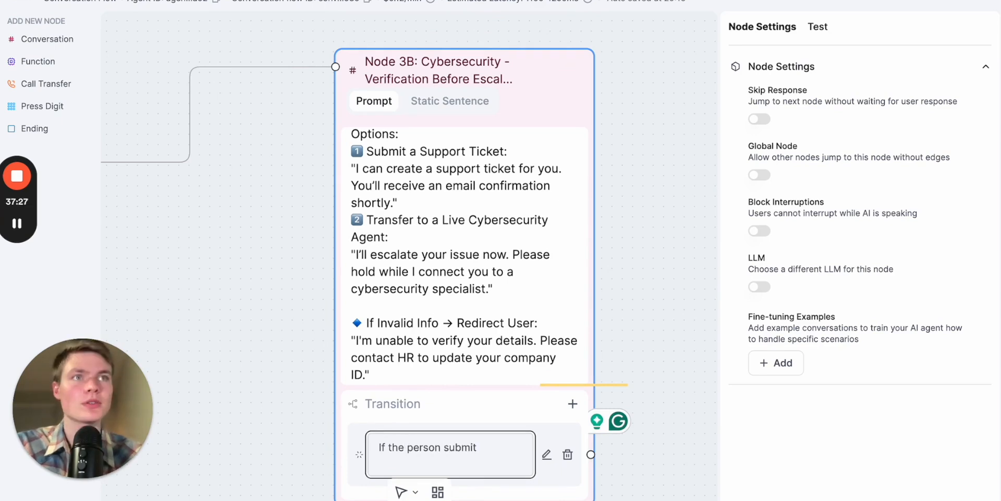
key("Return")
left_click(482, 443)
type("If tehc al")
type("he caller w")
type("s to ")
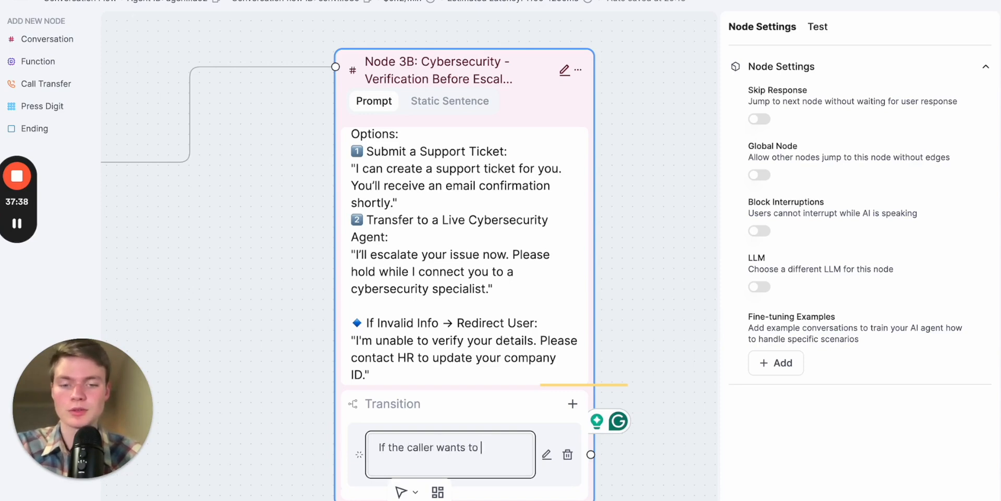
type("submit a support ticket")
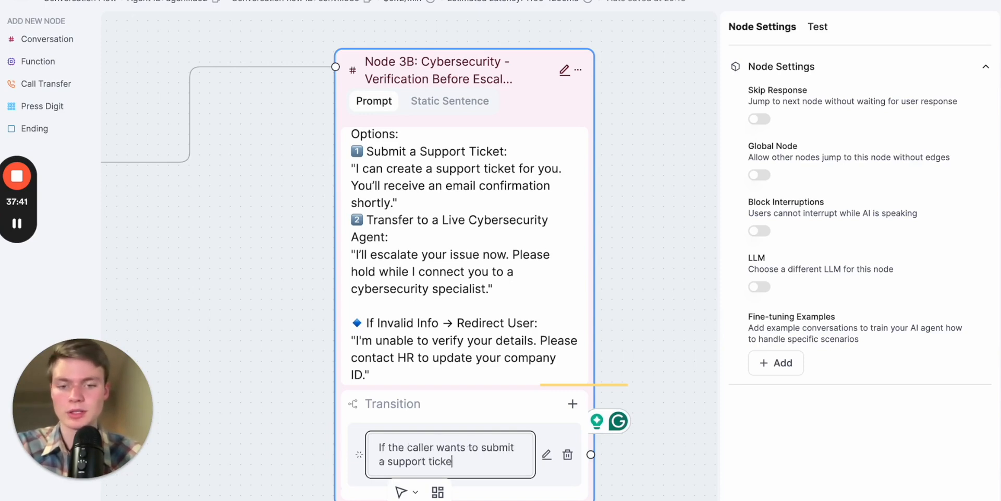
left_click(647, 266)
left_click_drag(646, 266, 569, 228)
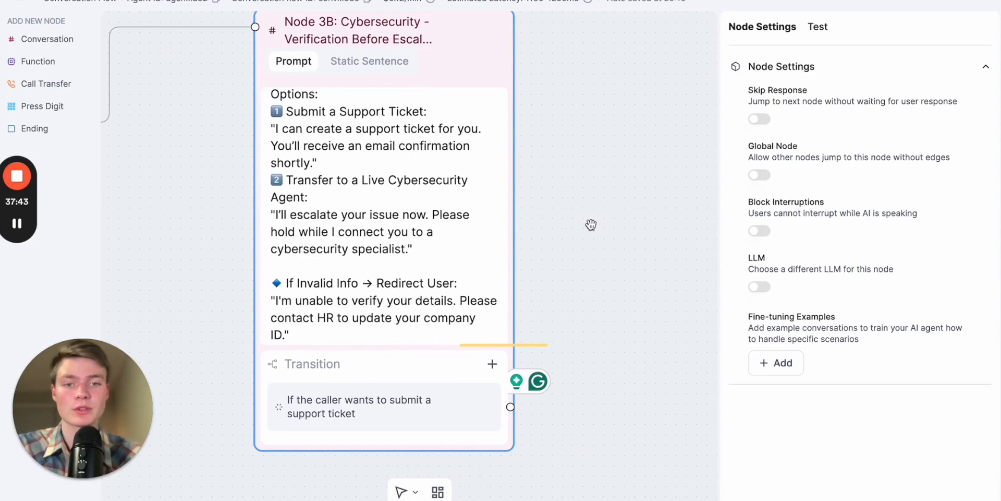
- Switch to the prompt chat and examine the Node 4B: Cybersecurity - Escalation section, then return to the flow
scroll(617, 221, "down", 5)
scroll(604, 196, "up", 3)
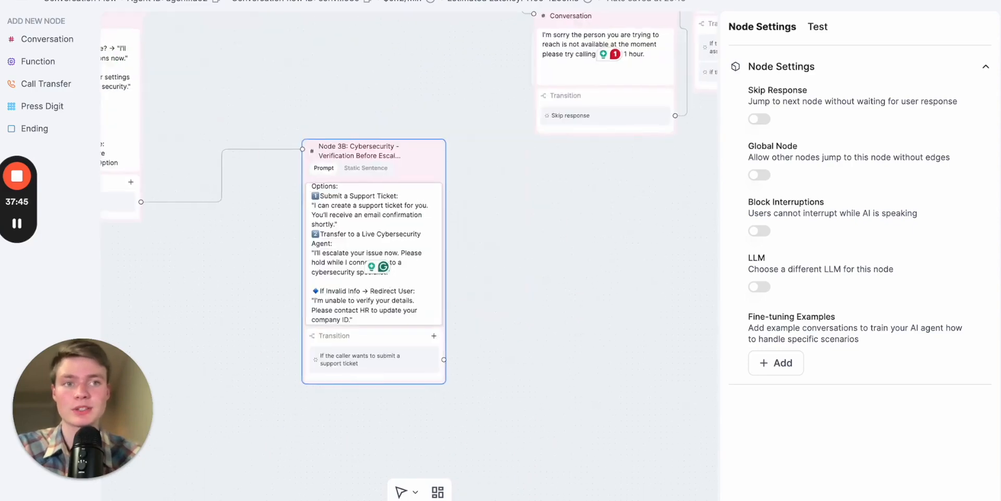
key("ctrl+Tab")
scroll(629, 303, "down", 6)
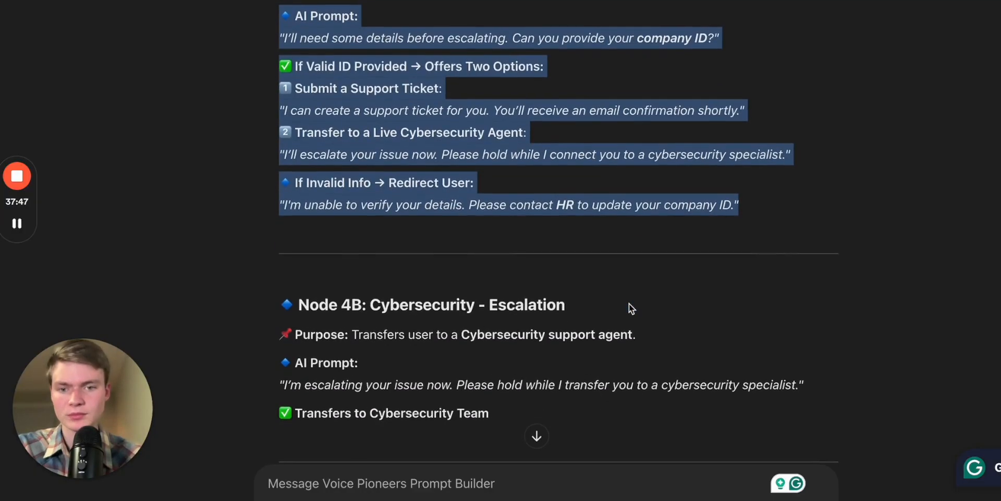
scroll(628, 302, "up", 3)
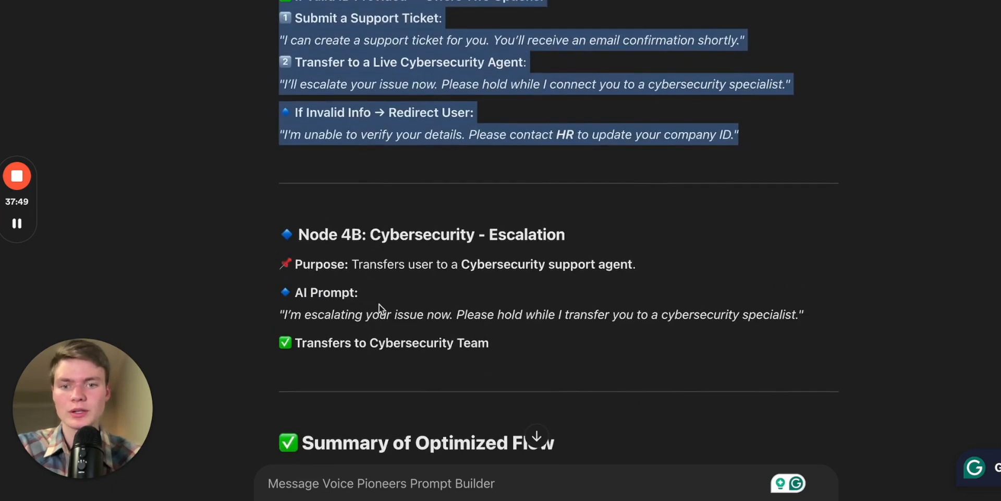
left_click_drag(506, 342, 270, 207)
left_click(439, 312)
left_click_drag(494, 355, 282, 222)
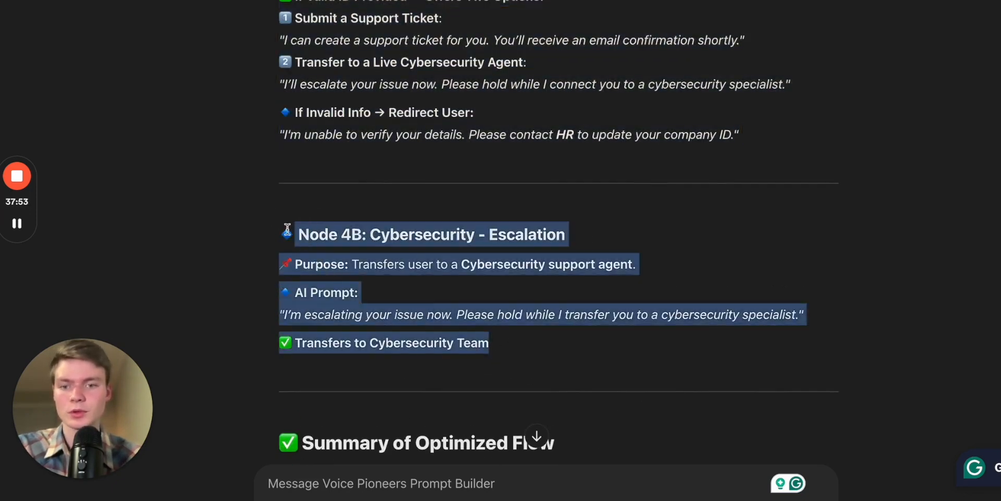
left_click(468, 297)
left_click_drag(811, 317, 281, 299)
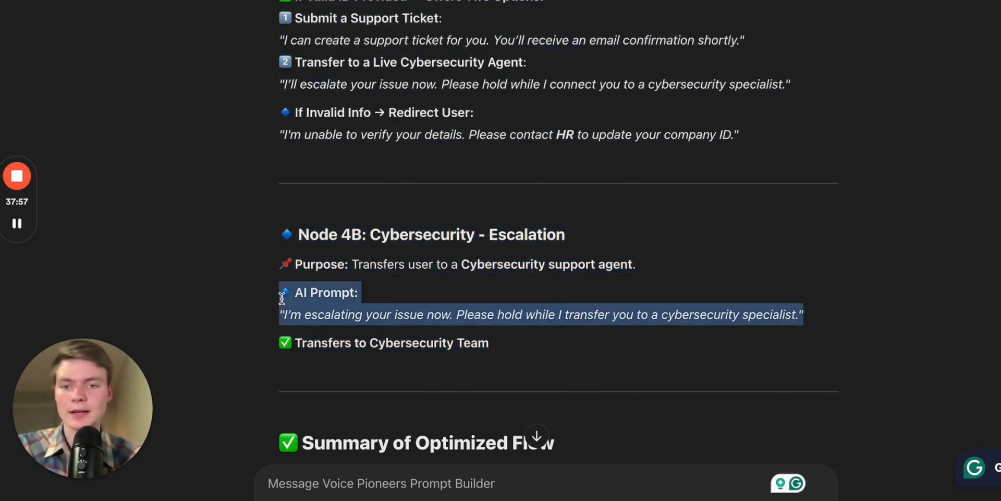
key("super+Tab")
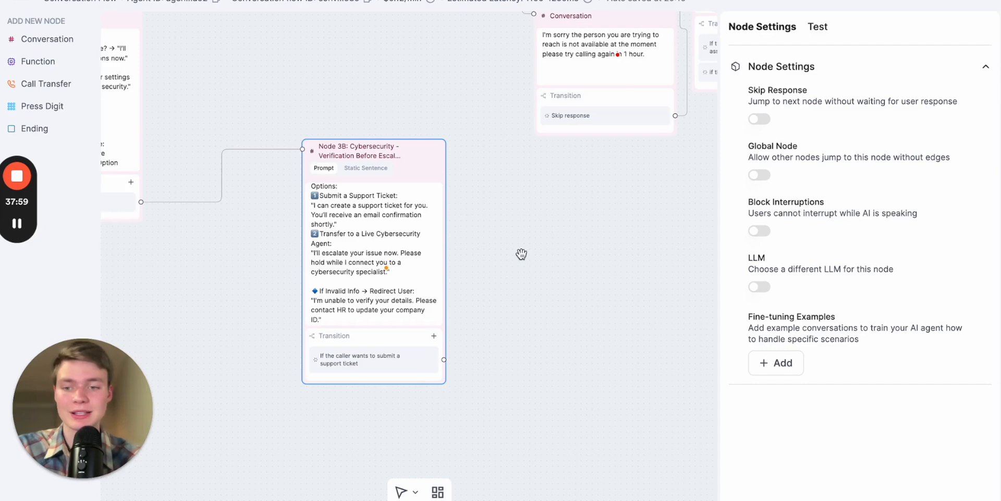
- Add a Conversation node to the right of Node 3B and open its prompt for editing
left_click_drag(509, 222, 448, 238)
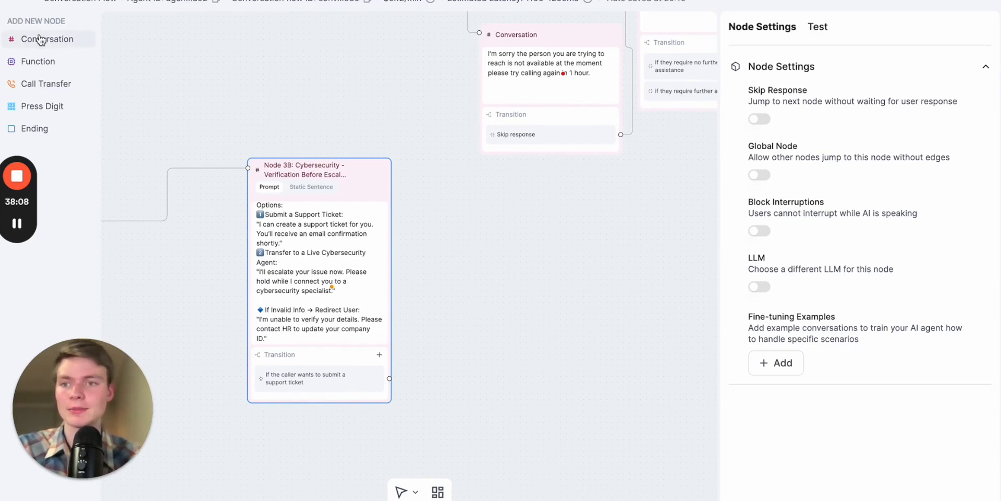
left_click_drag(38, 38, 527, 237)
left_click(549, 277)
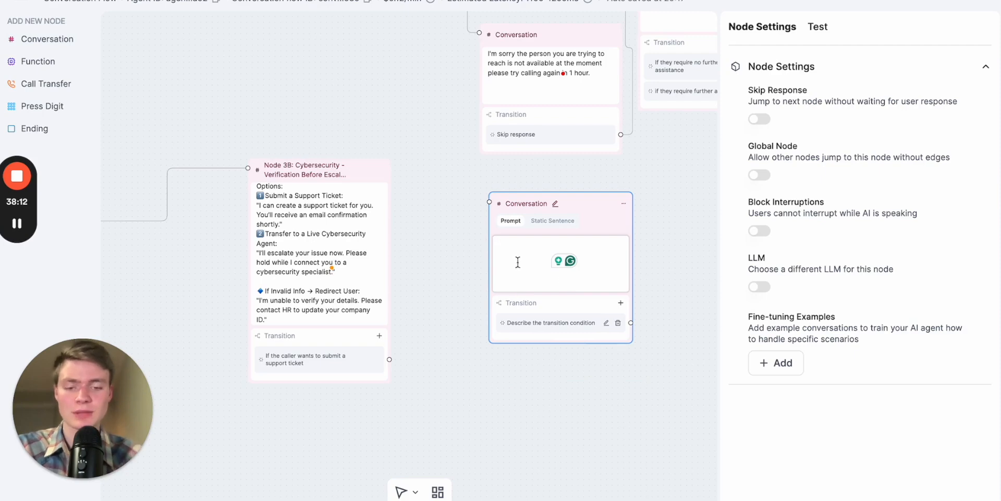
- Start the new node's prompt with "Collect information in order to submit the support ticket:"
type("C")
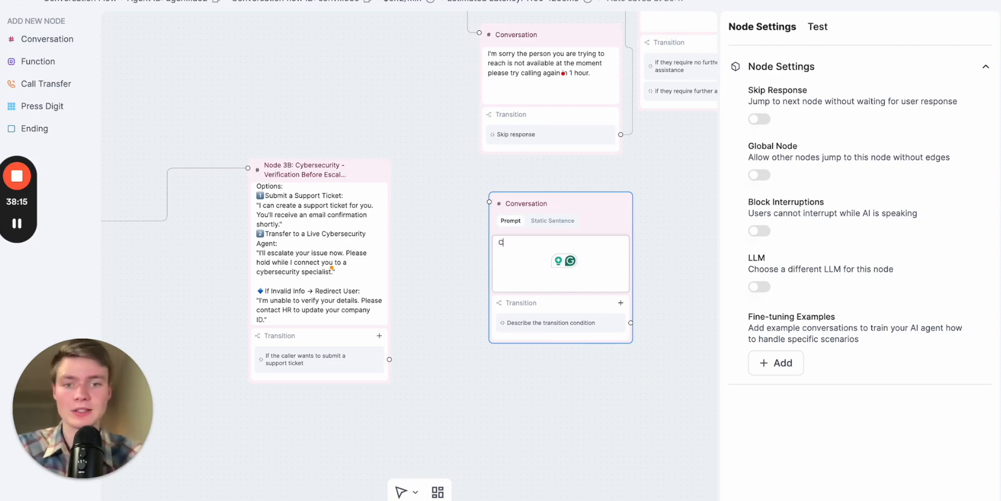
type("ollect information in ")
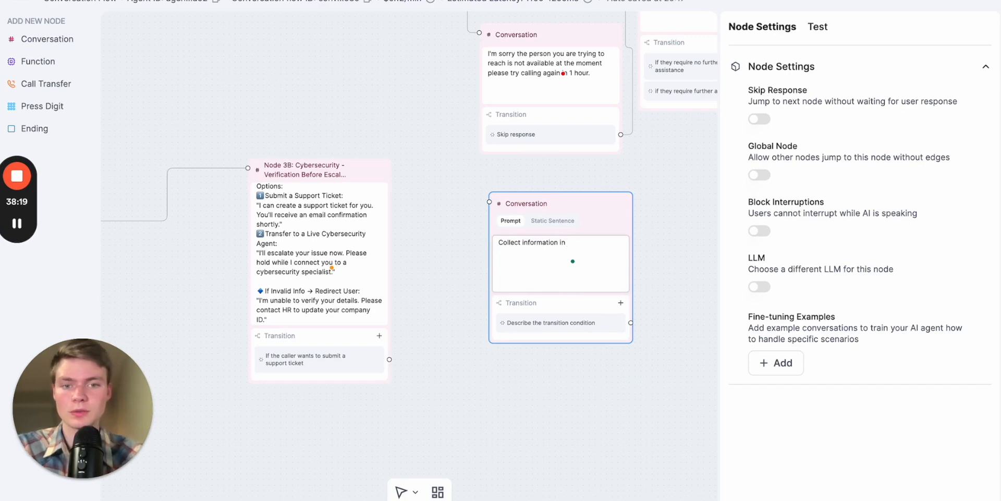
type("od")
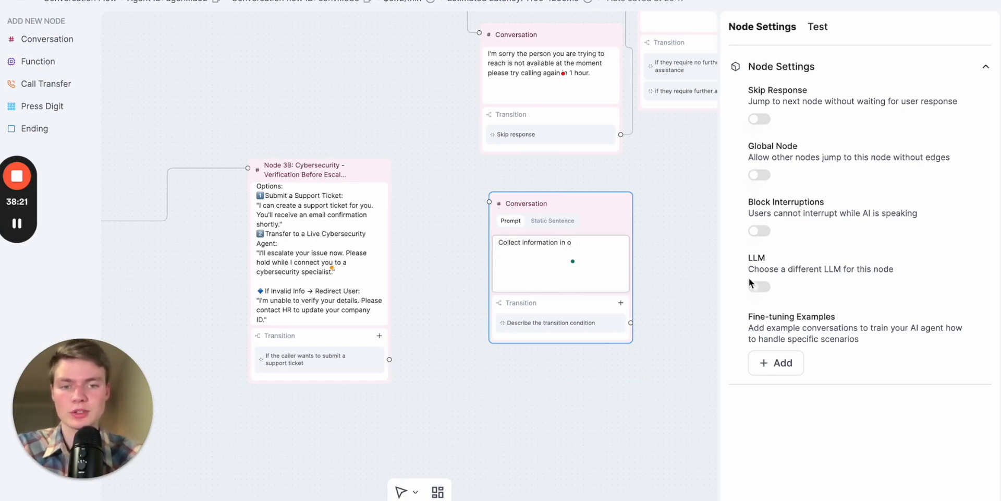
scroll(633, 261, "up", 2)
scroll(588, 245, "up", 1)
scroll(590, 206, "up", 1)
type("rder ")
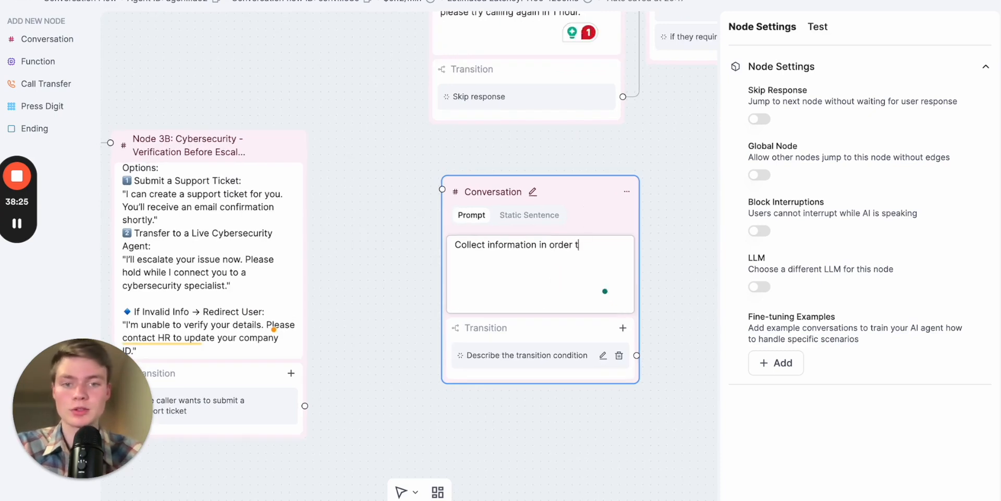
type("to submit the supoprt ticket: ")
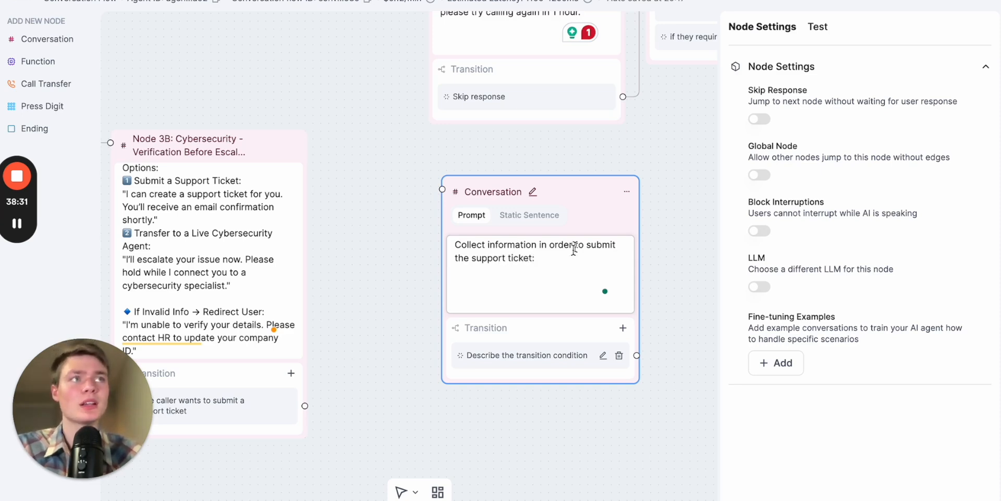
type("You n")
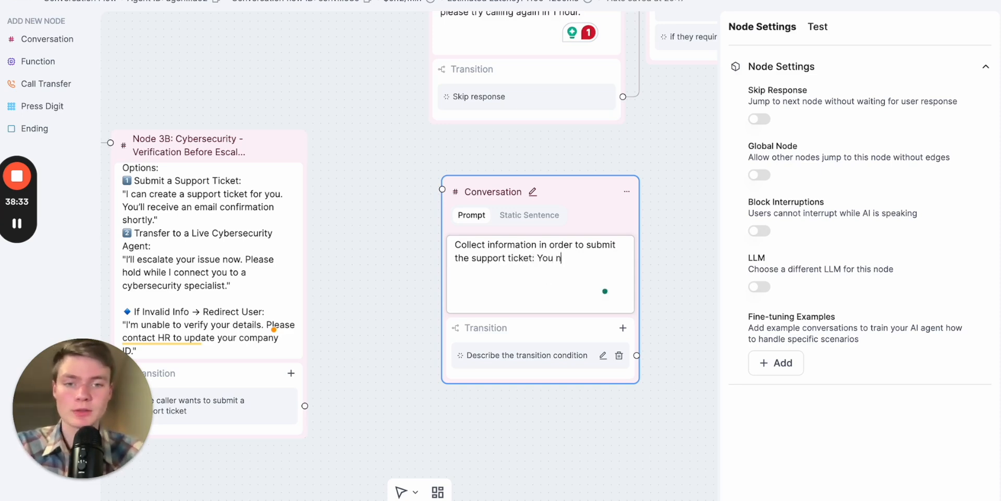
type("eed to collect 2 things the caller")
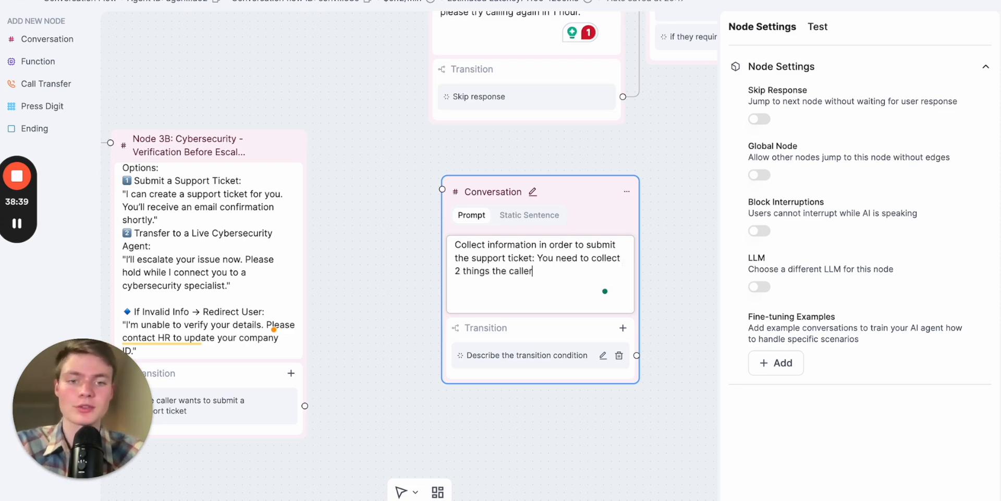
- Extend the new node's prompt with "You need to collect 2 things the caller's name and email:"
key("BackSpace")
type("'s name ")
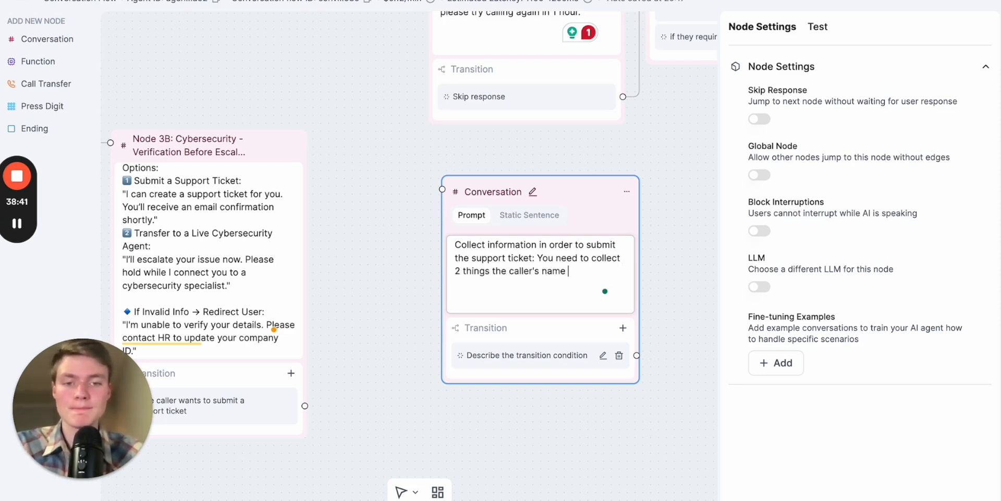
type("and email:")
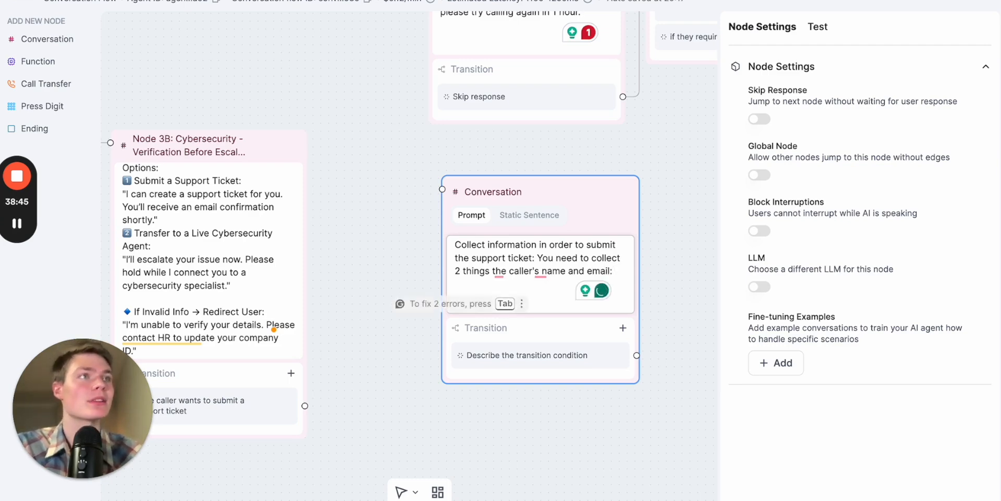
left_click_drag(354, 229, 407, 171)
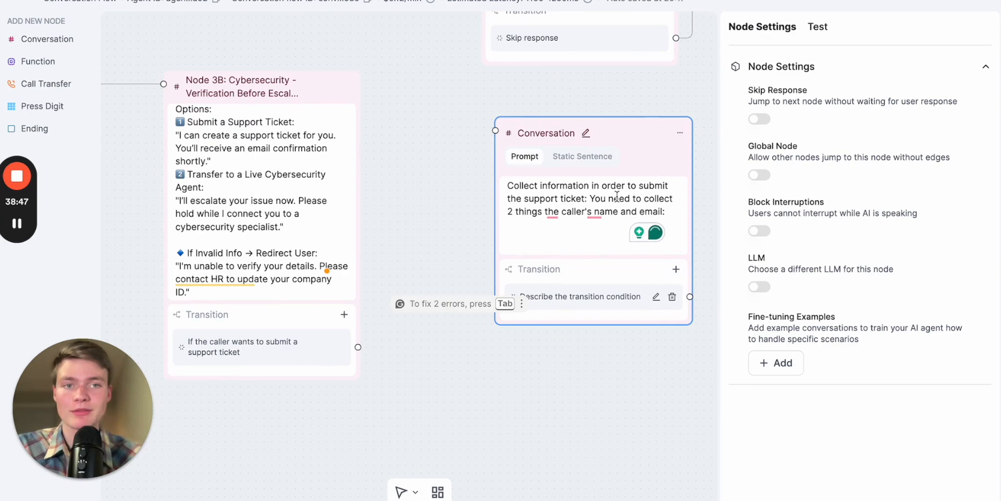
left_click(608, 237)
type("🔹 AI Prompt: \"I'm escalating your issue now. Please hold while I transfer you to a cybersecurity specialist.\"")
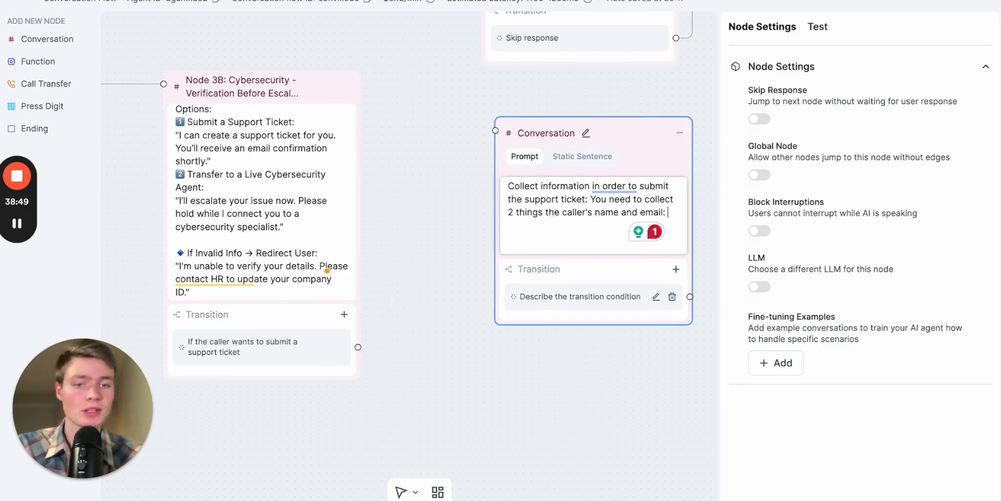
key("ctrl+z")
left_click(266, 241)
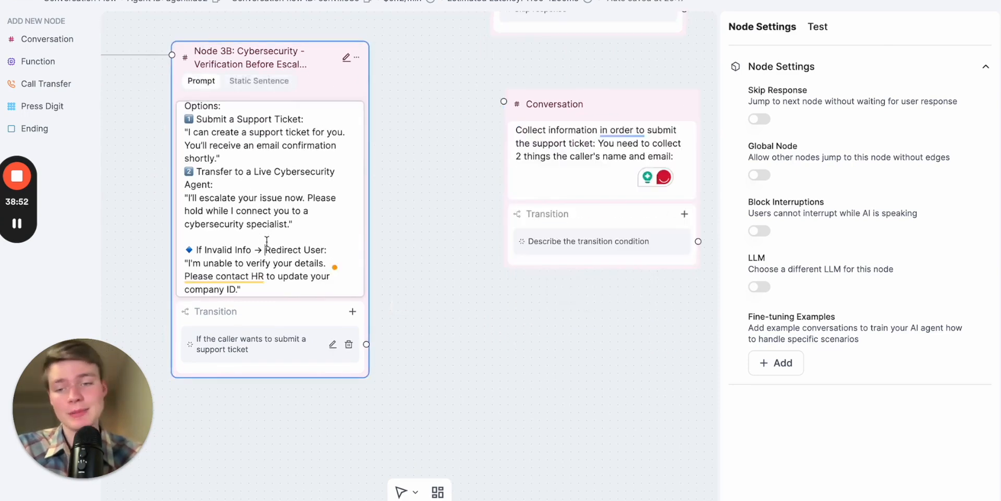
- Review the support ticket, live cybersecurity agent and invalid information options in Node 3B's prompt
right_click(266, 241)
left_click(224, 217)
scroll(277, 216, "up", 1)
scroll(277, 215, "down", 2)
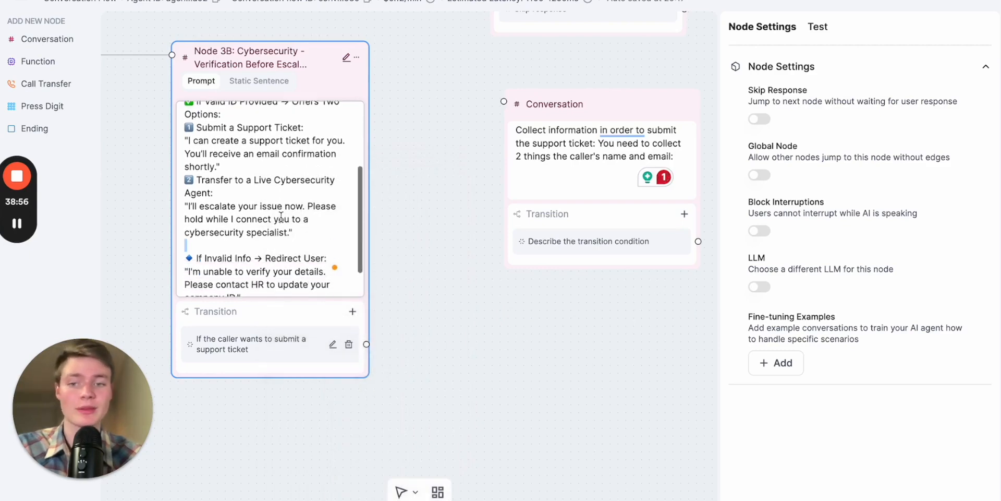
scroll(271, 236, "down", 1)
scroll(276, 210, "up", 2)
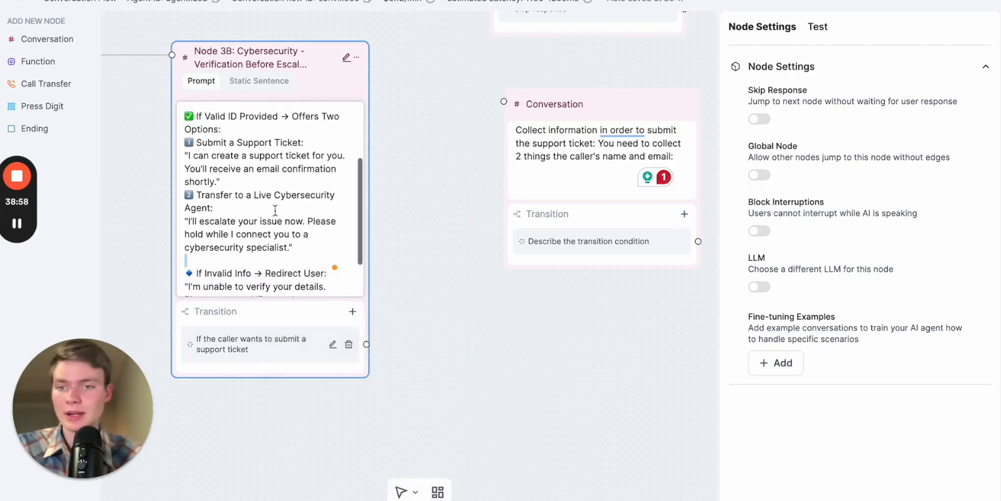
left_click(300, 245)
left_click(259, 212)
scroll(277, 215, "down", 1)
left_click(308, 247)
left_click_drag(306, 248, 186, 222)
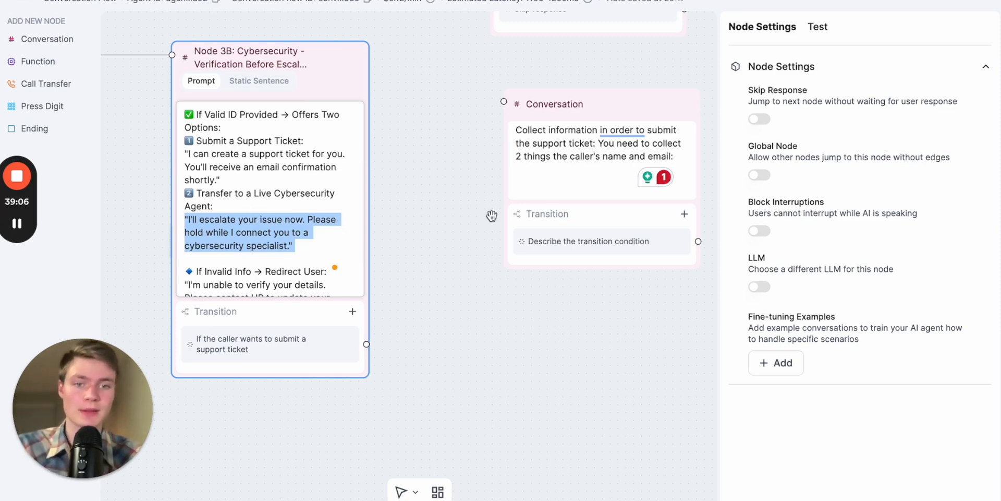
- Connect Node 3B's "If the caller wants to submit a support ticket" transition to the new Conversation node
left_click_drag(491, 215, 414, 229)
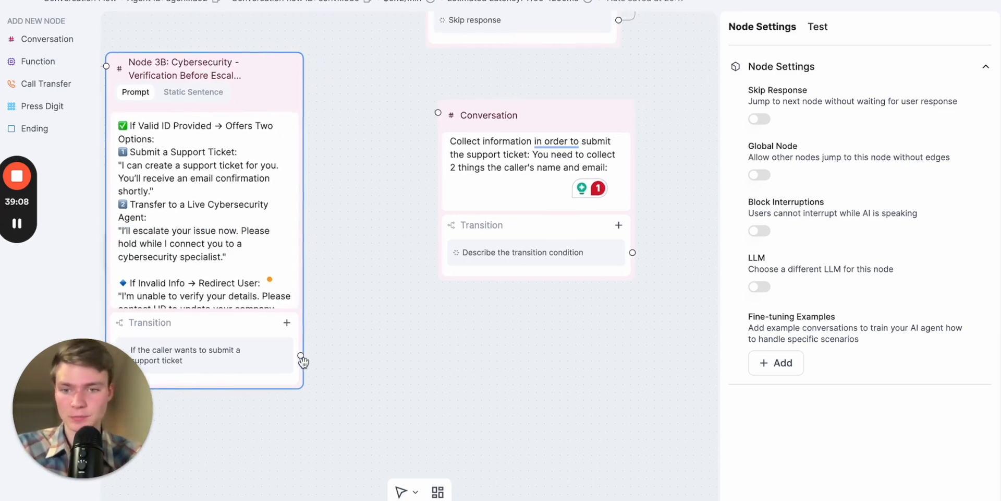
left_click_drag(301, 355, 437, 111)
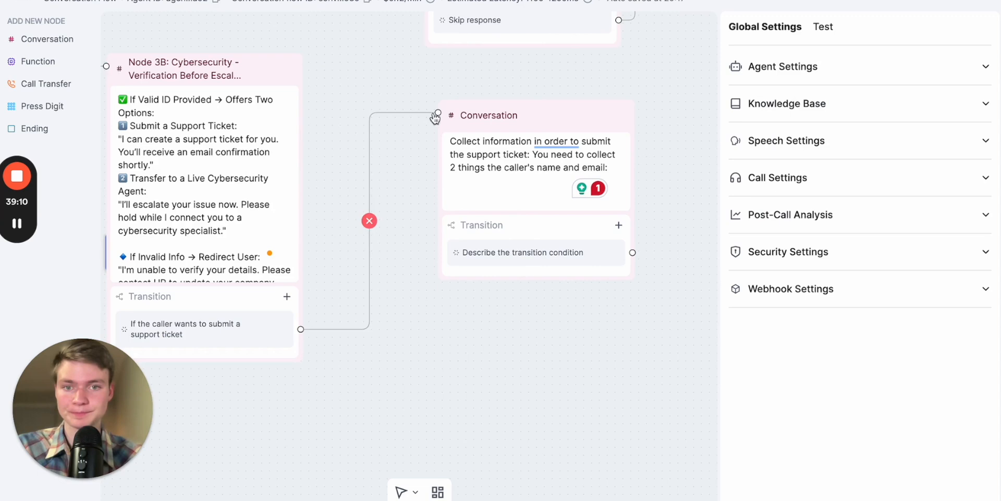
- Paste the "## How to spell out" email format and read-back instructions below the new node's prompt text and check them
left_click(501, 182)
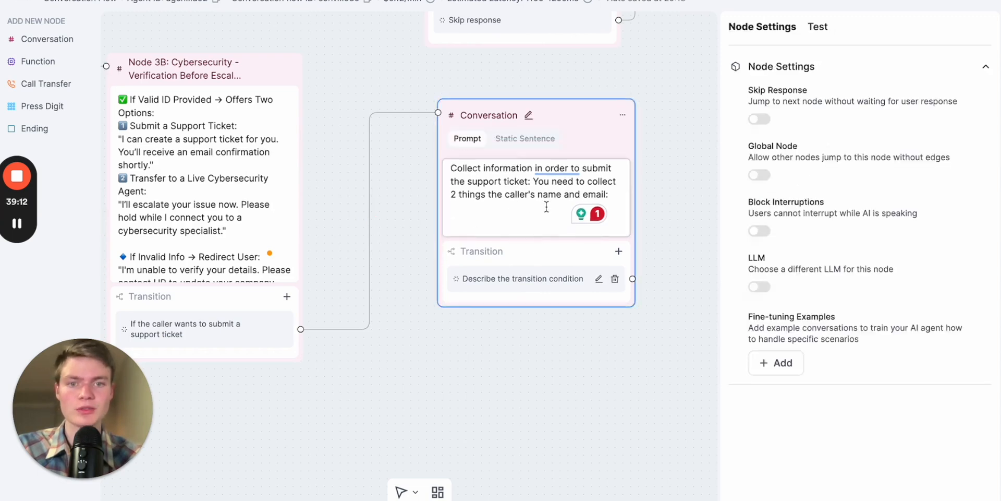
key("Return")
key("super+Tab")
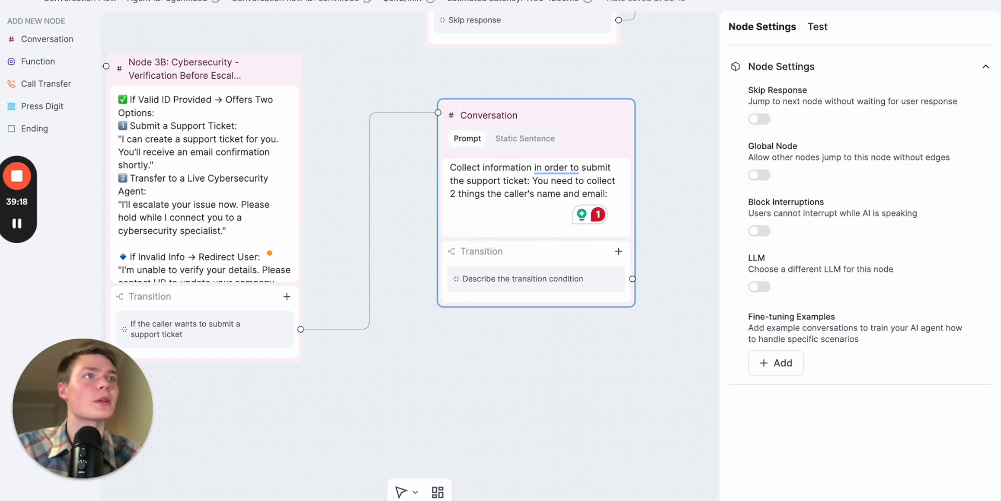
left_click(517, 229)
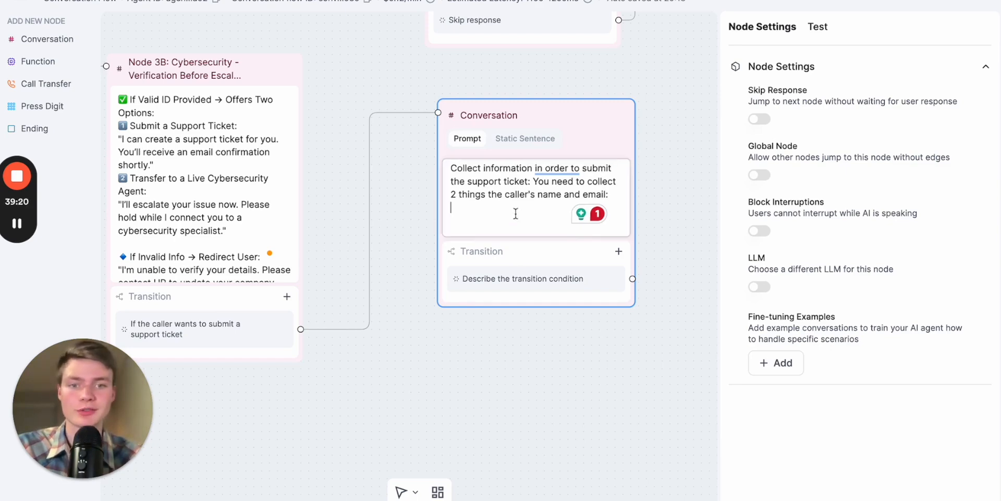
key("super+v")
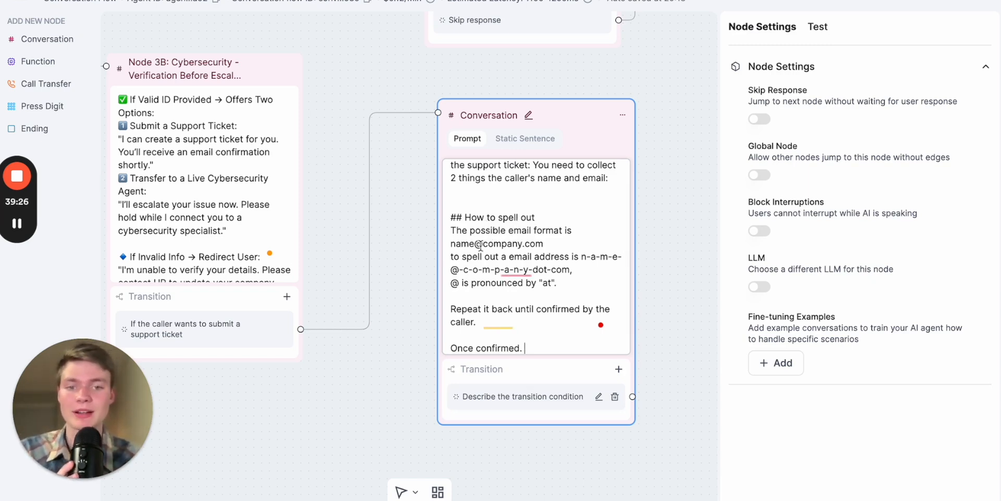
right_click(481, 245)
left_click(472, 247)
scroll(533, 248, "down", 1)
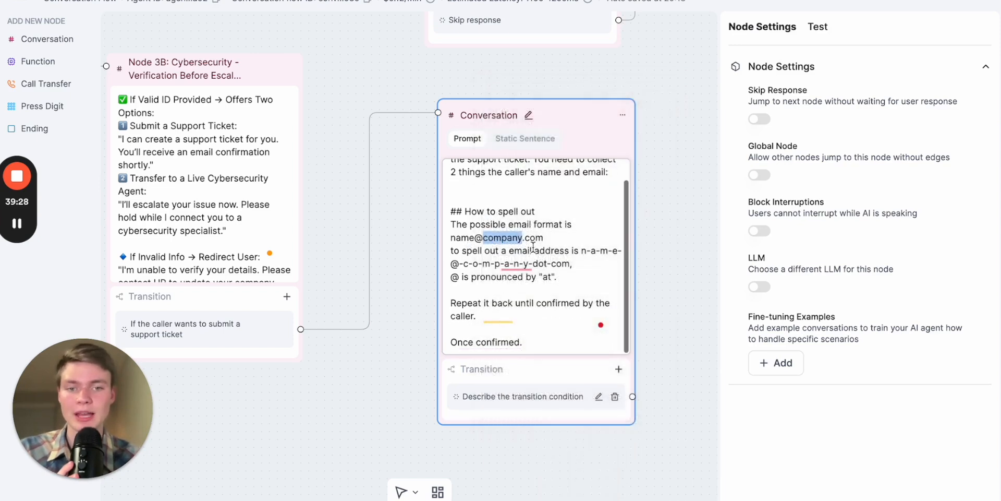
left_click(578, 260)
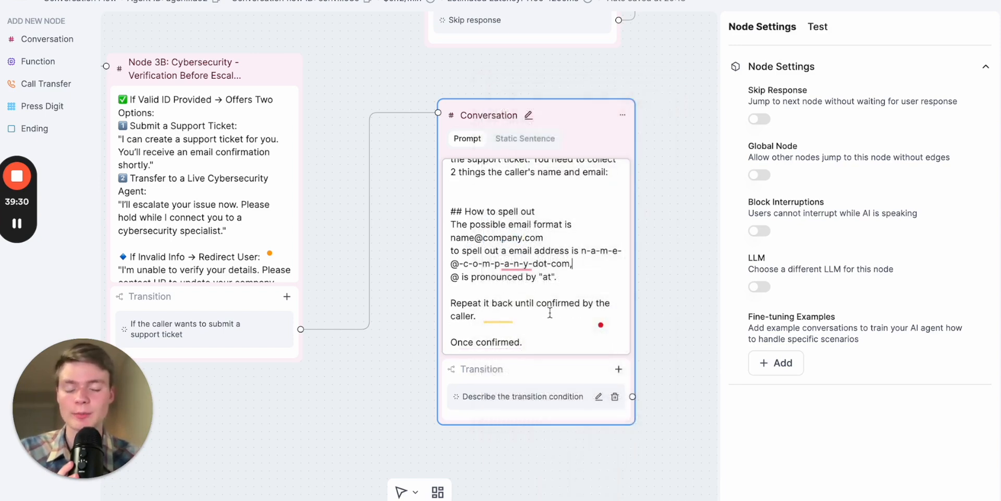
- Change the closing line of the ticket node's prompt to "Once confirmed continue"
left_click(527, 344)
left_click_drag(529, 346, 468, 344)
left_click(520, 344)
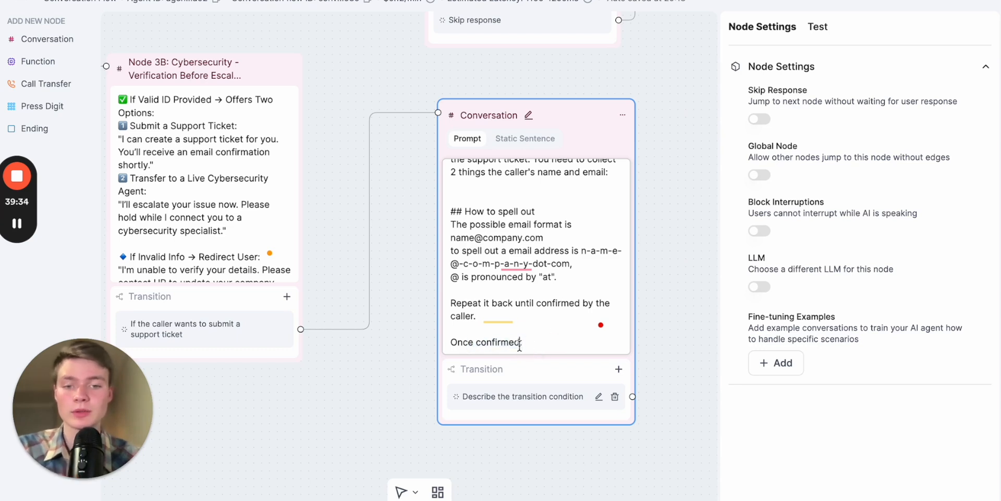
key("BackSpace")
type("continue")
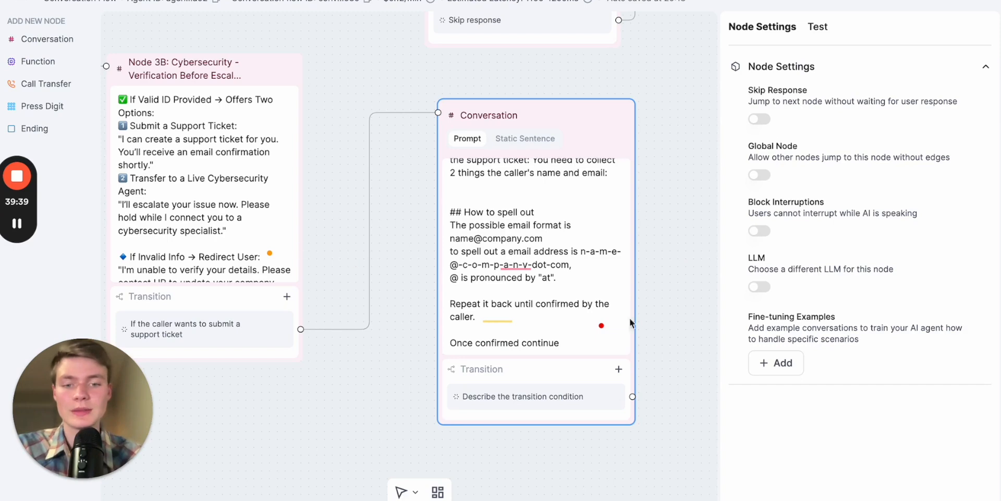
- Set the ticket node's transition condition to "Email confirmed"
left_click_drag(688, 201, 584, 232)
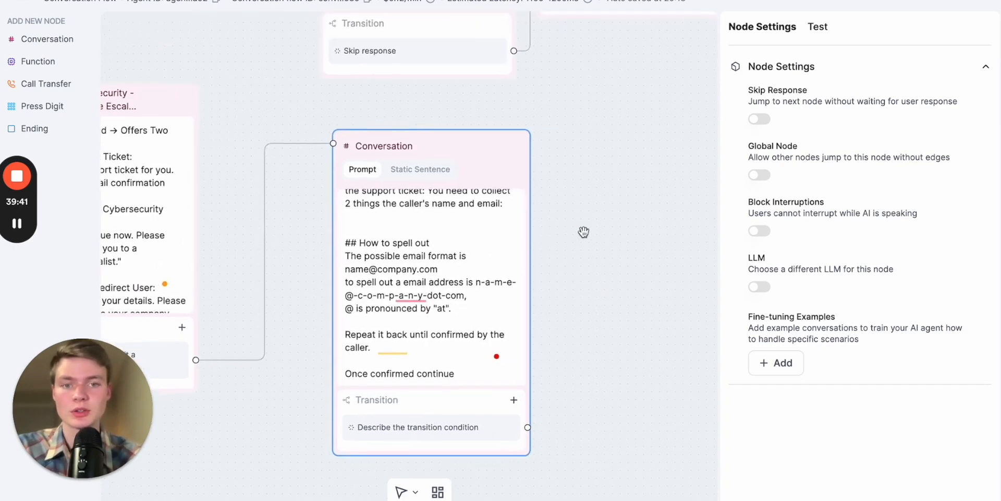
scroll(584, 231, "down", 3)
left_click(525, 366)
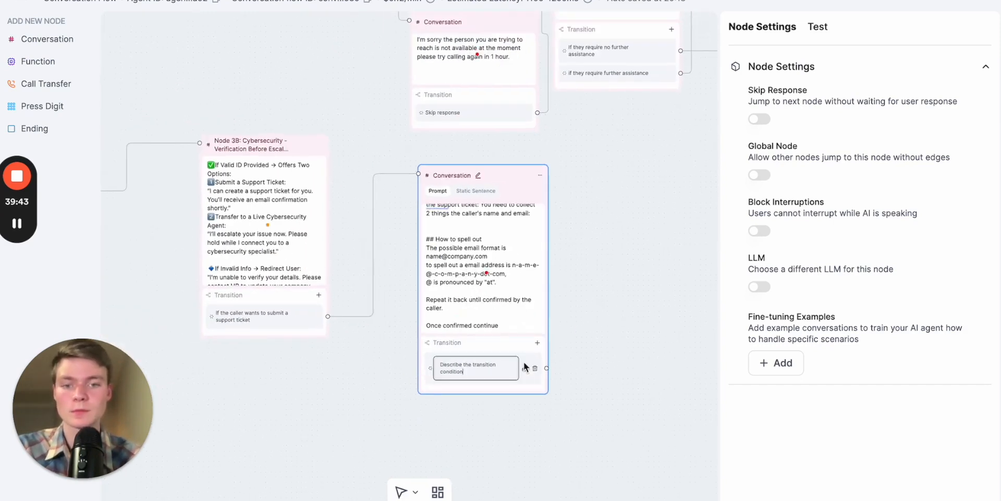
key("ctrl+a")
key("BackSpace")
type("Email confirmed")
left_click(621, 342)
- Move the "I'm sorry the person you are trying to reach is not available" node further left to free up space
scroll(621, 342, "down", 5)
left_click_drag(638, 286, 511, 297)
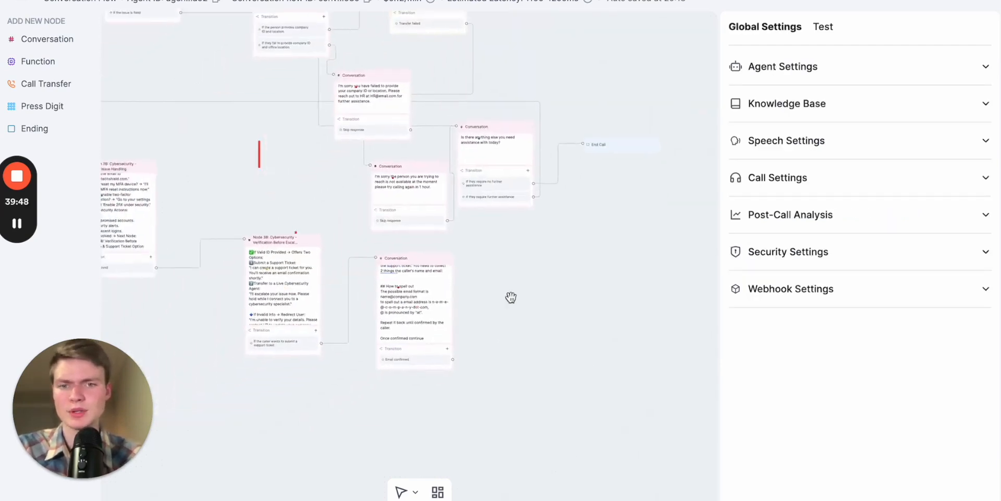
scroll(510, 298, "up", 5)
left_click_drag(437, 245, 494, 257)
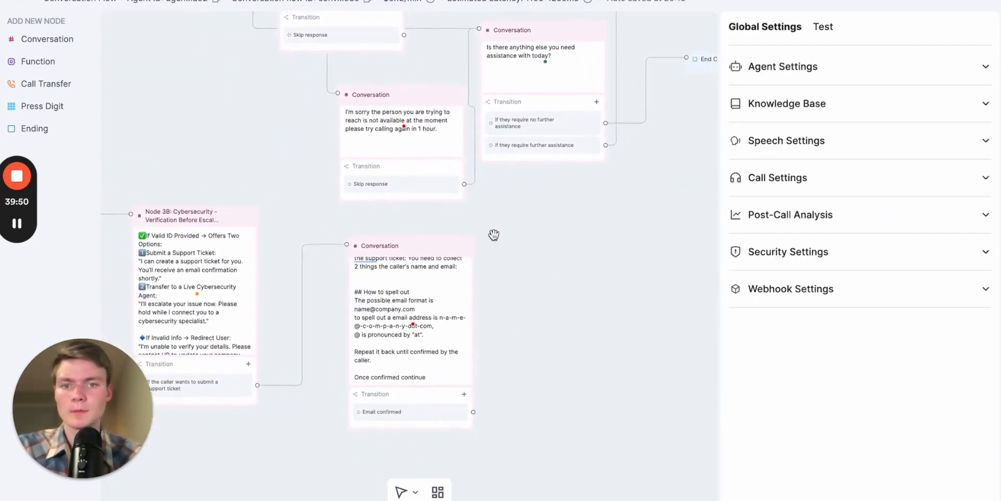
left_click_drag(431, 95, 348, 93)
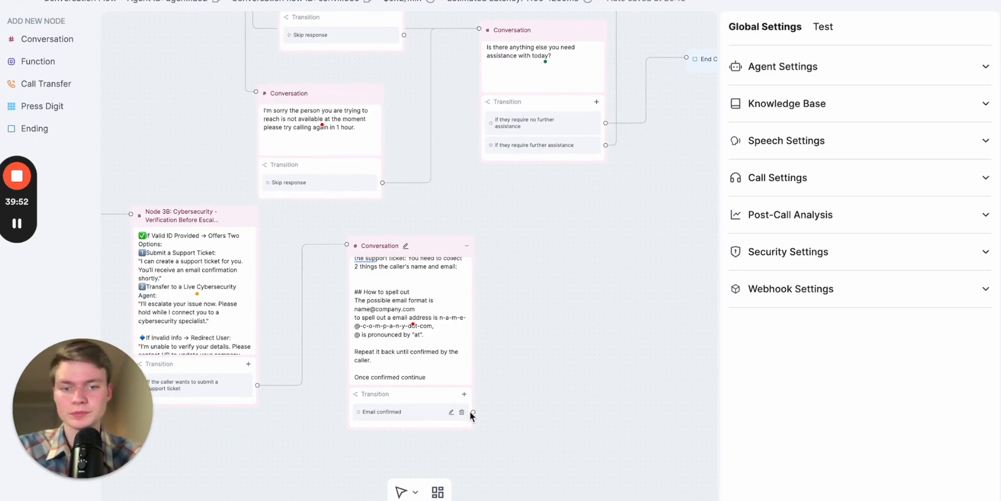
- Connect the "Email confirmed" transition to the "Is there anything else you need assistance with today?" node and shift the ticket node slightly up and left
left_click_drag(561, 268, 594, 293)
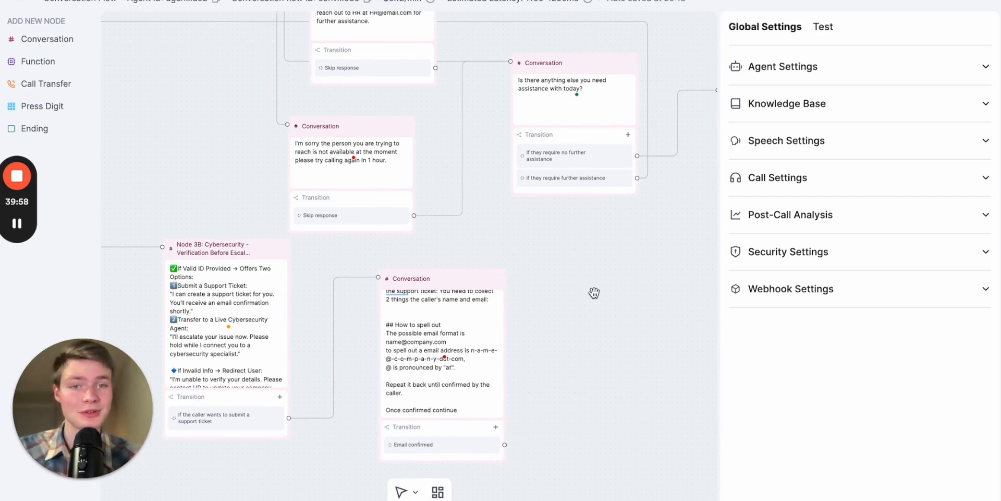
left_click(560, 106)
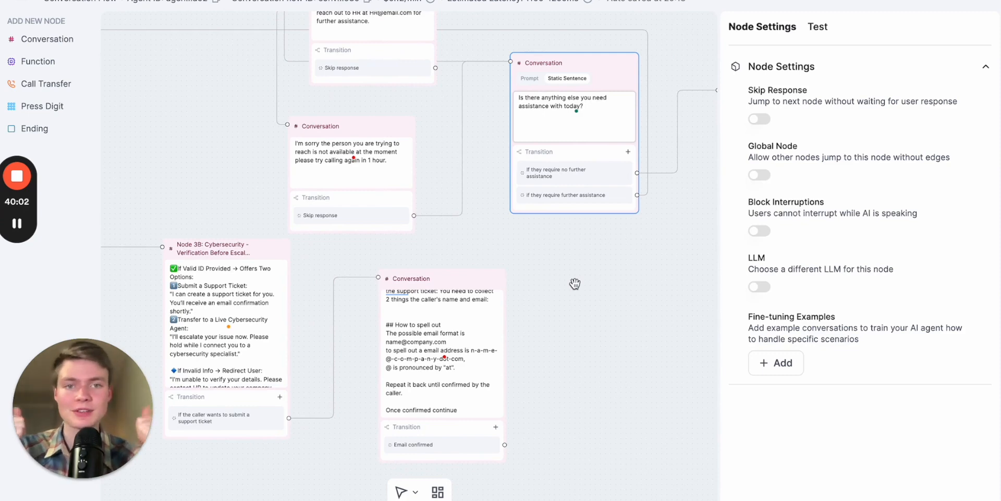
left_click_drag(504, 444, 507, 66)
left_click_drag(456, 287, 436, 259)
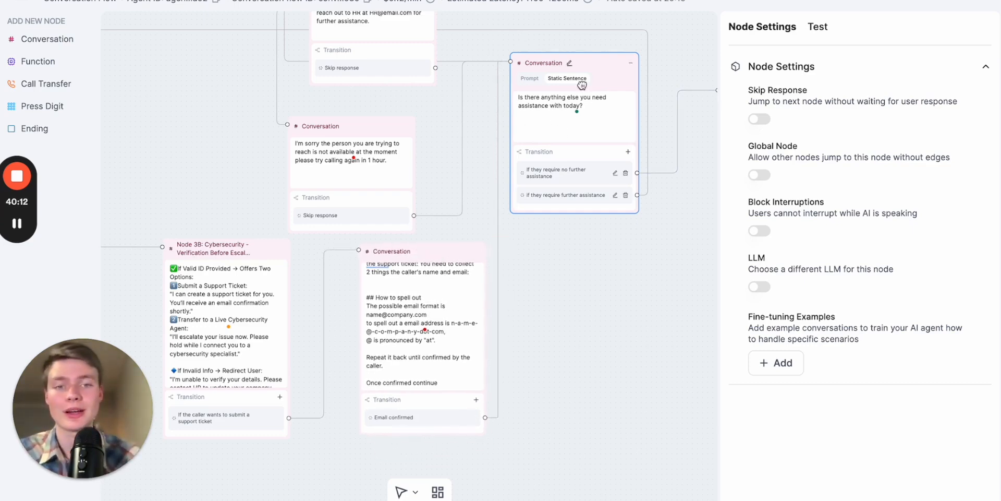
- Add a second transition to Node 3B with the condition "If they want a live caller"
left_click_drag(585, 249, 663, 261)
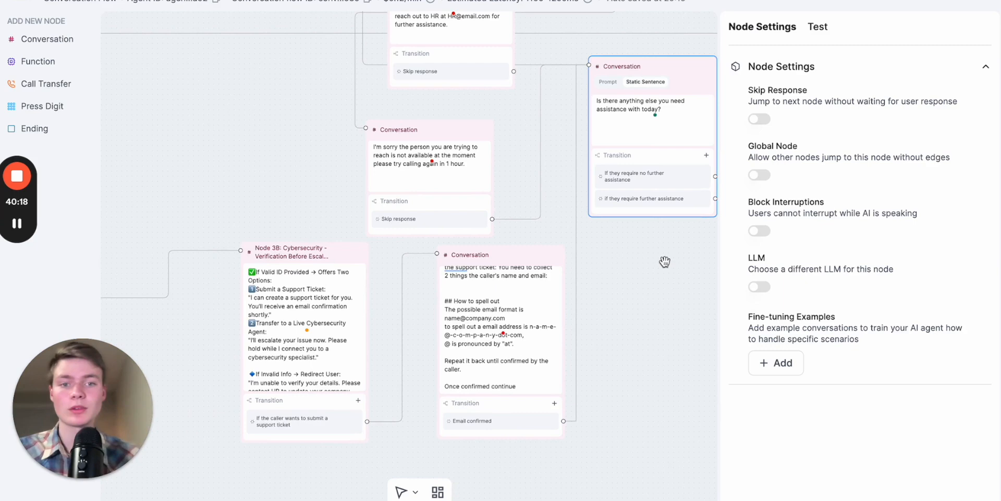
left_click_drag(665, 262, 702, 172)
left_click_drag(417, 413, 476, 407)
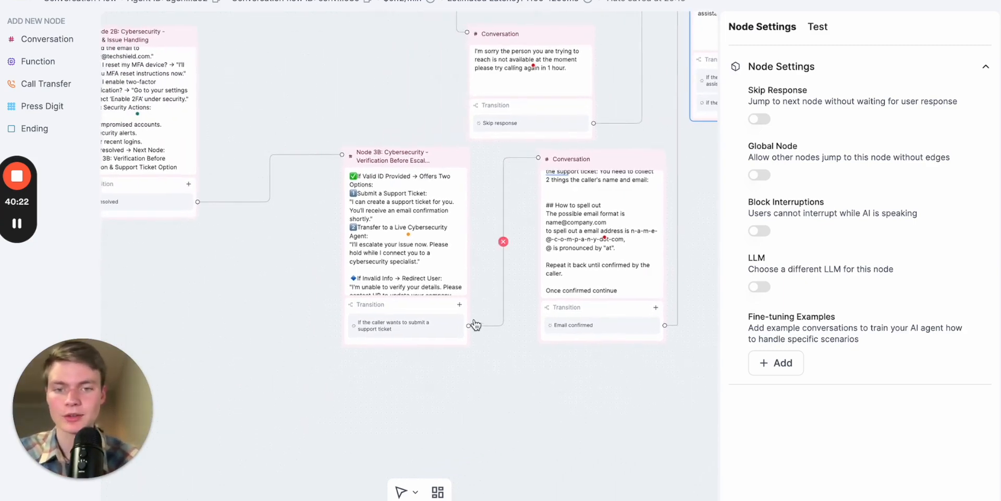
left_click(459, 305)
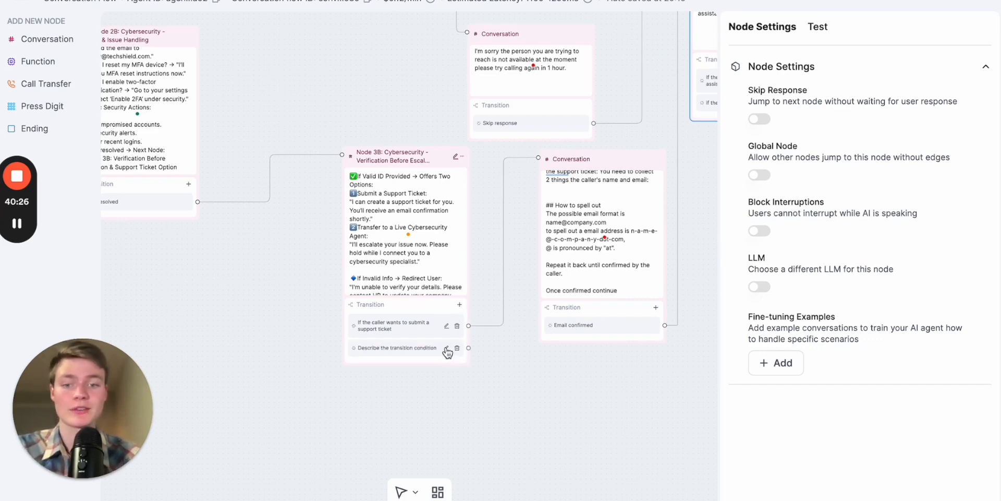
left_click(446, 348)
type("If they wan")
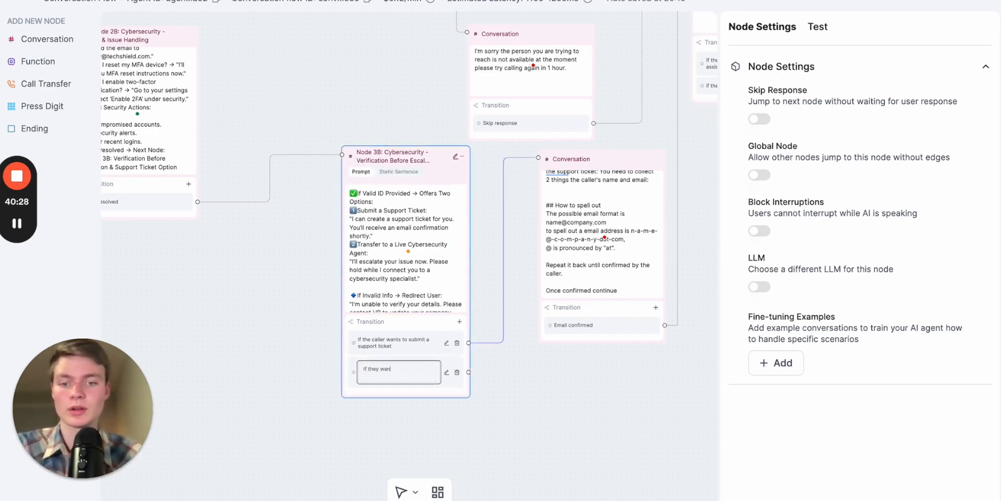
left_click(431, 329)
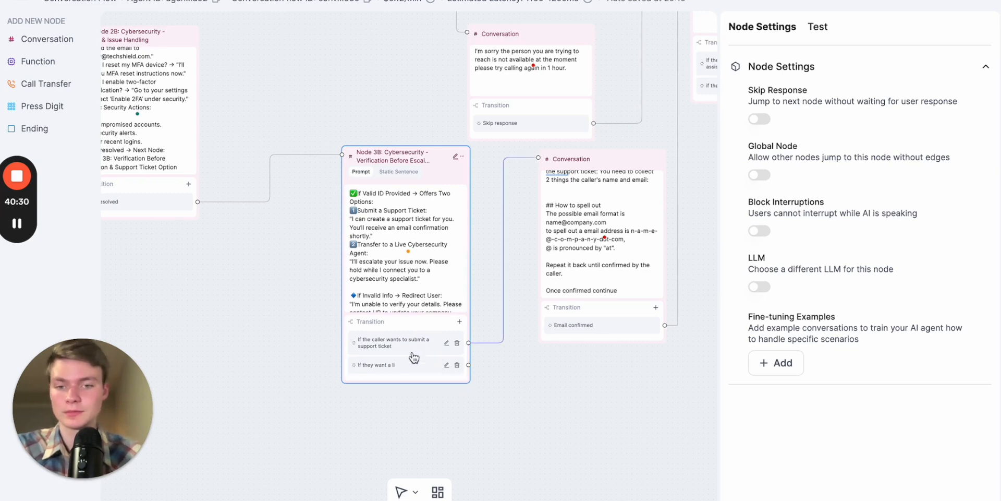
scroll(412, 351, "up", 5)
left_click(486, 379)
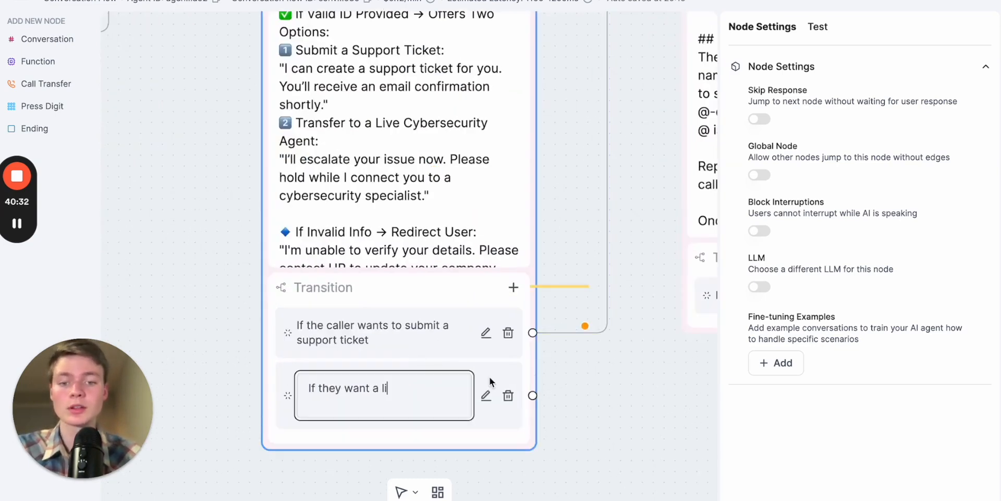
type("ve caller")
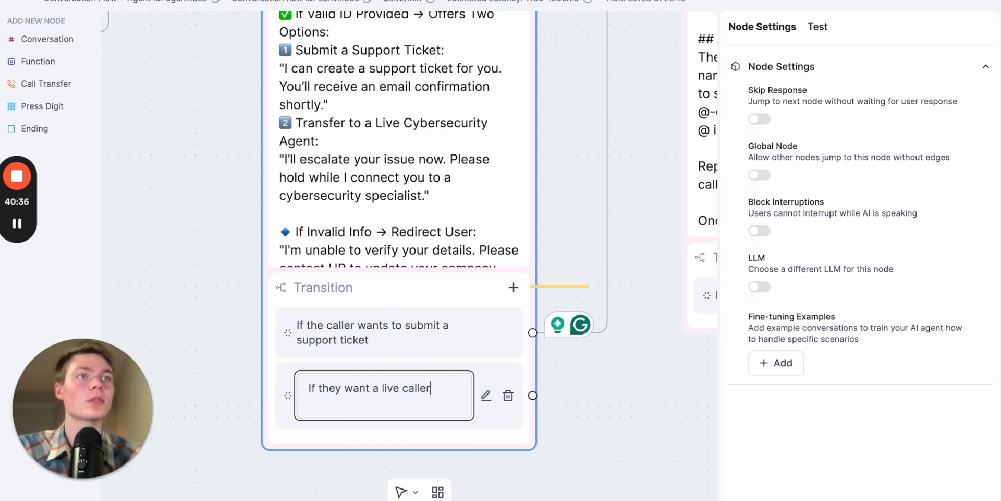
- Reword Node 3B's second transition condition to "If they want to transfer to a live caller"
left_click(379, 391)
key("BackSpace")
type("to transfer to")
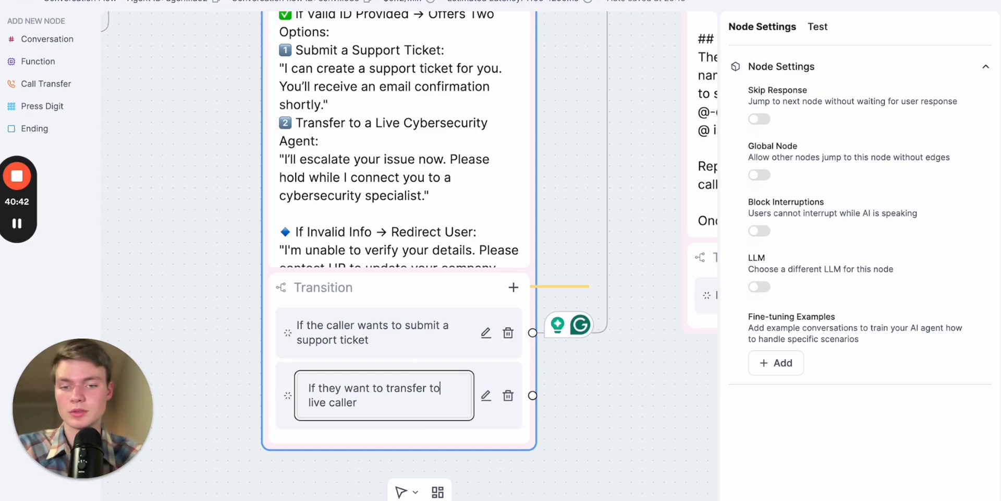
left_click(647, 387)
- Add a Call Transfer node and place it below the ticket information node
scroll(613, 400, "down", 5)
left_click_drag(613, 400, 419, 396)
left_click_drag(560, 156, 594, 156)
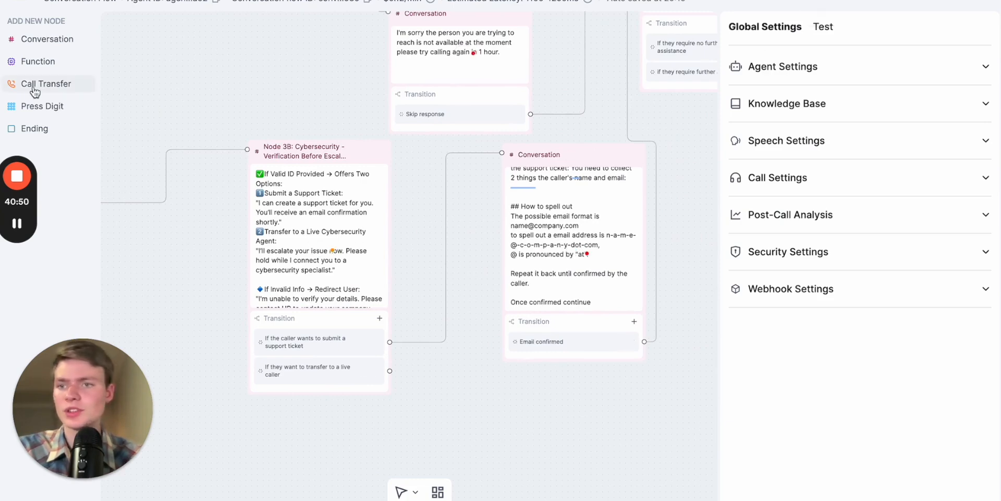
left_click_drag(31, 90, 588, 250)
left_click_drag(432, 213, 425, 128)
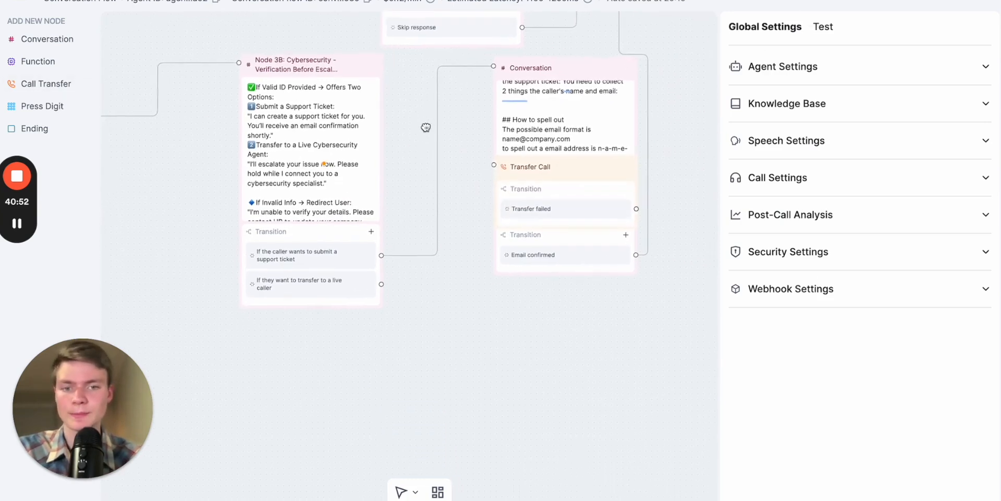
left_click_drag(580, 168, 543, 327)
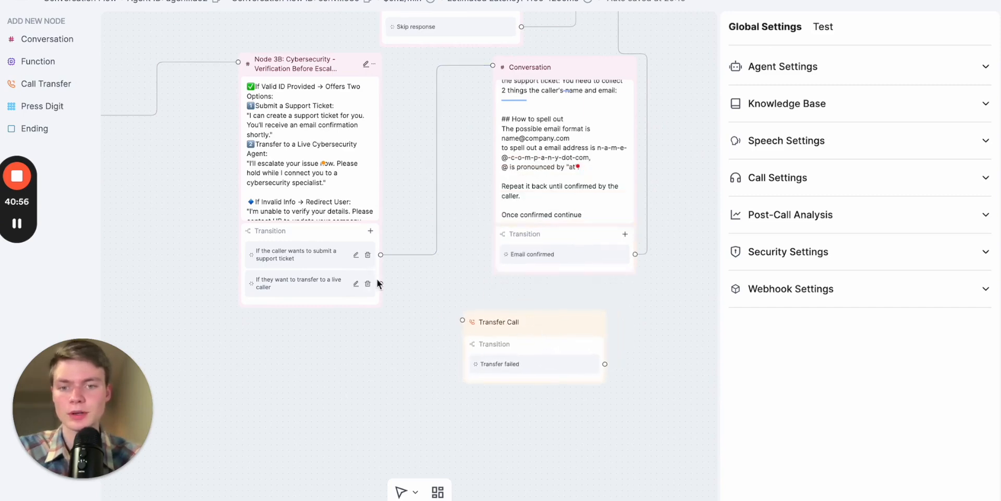
- Connect Node 3B's live caller transition to the new Transfer Call node and move Node 3B slightly lower
left_click_drag(380, 283, 462, 319)
left_click(527, 321)
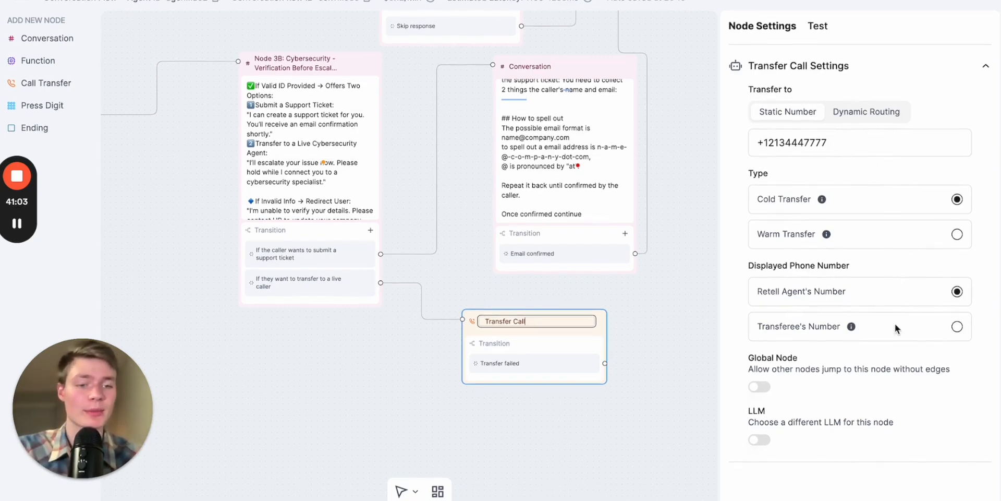
left_click(644, 335)
left_click_drag(325, 67, 319, 127)
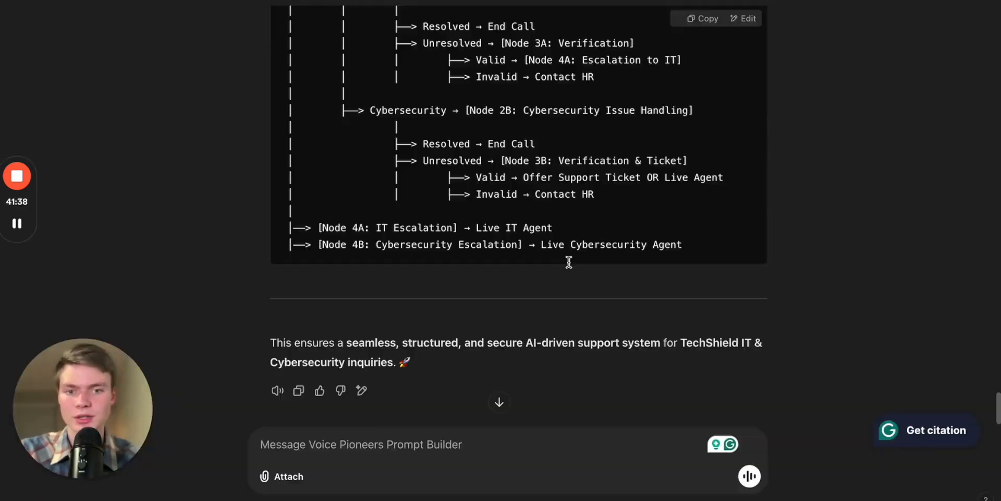
scroll(569, 263, "down", 1)
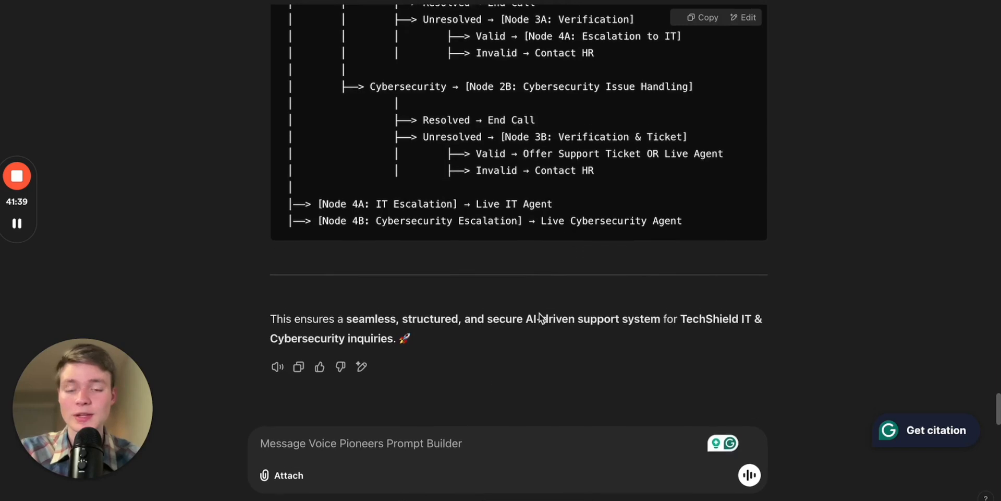
- Ask the Voice Pioneers Prompt Builder to "give me a common list of faqs based off of the knowledge base which can be a global node"
left_click(388, 447)
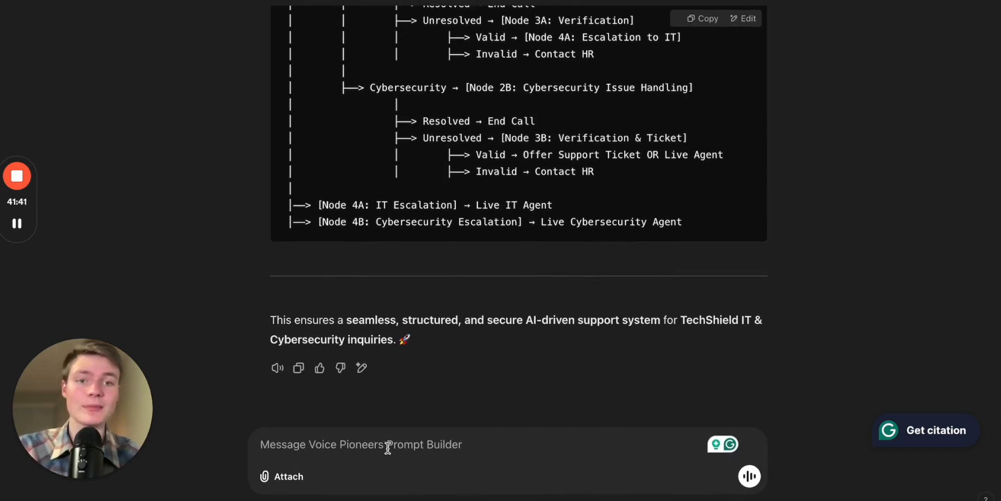
type("give me")
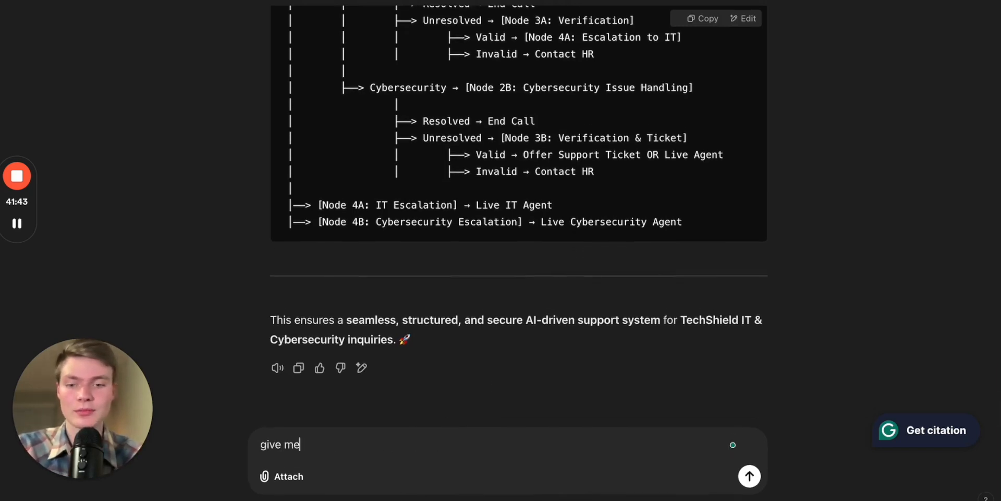
type(" a common list of faqs based off of the k")
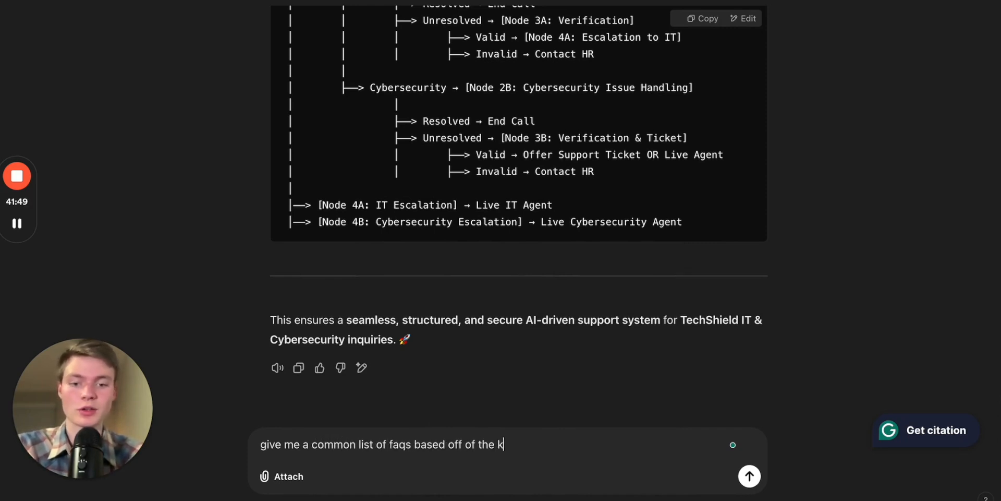
type("nowledge base which")
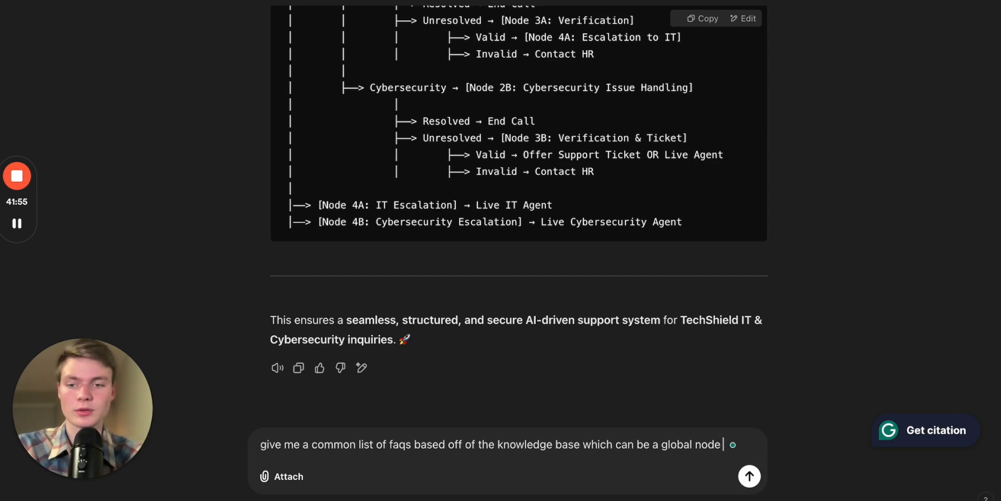
type(" can be a global node")
key("Return")
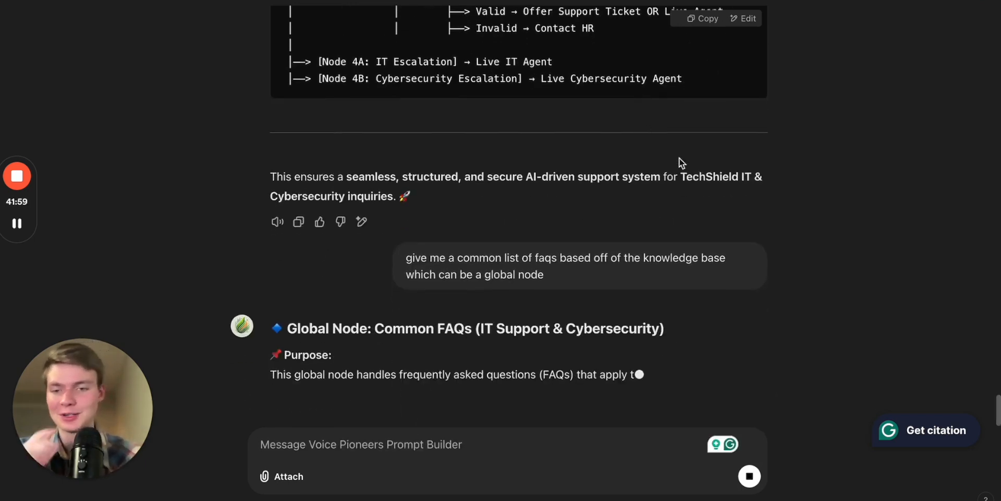
- Review the generated global node's purpose, AI prompt and IT support FAQs
scroll(528, 333, "up", 1)
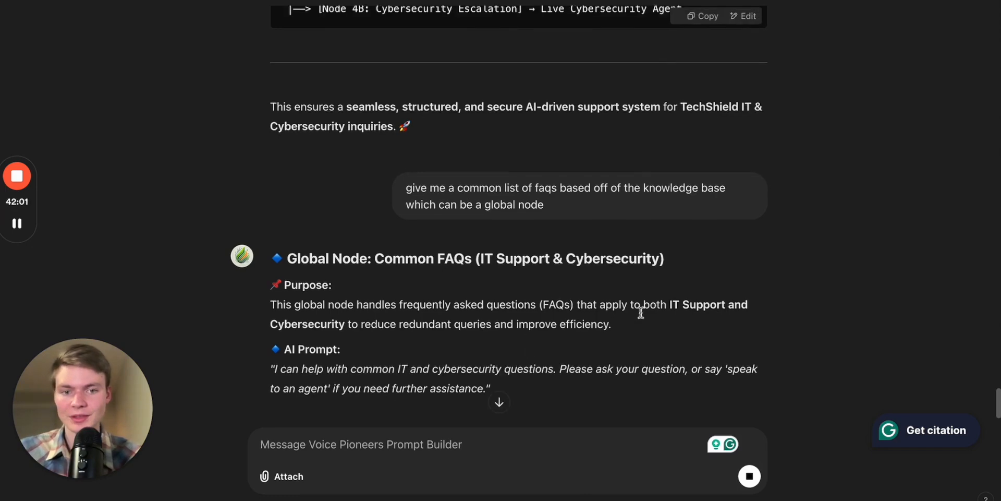
scroll(655, 337, "down", 2)
scroll(652, 276, "down", 4)
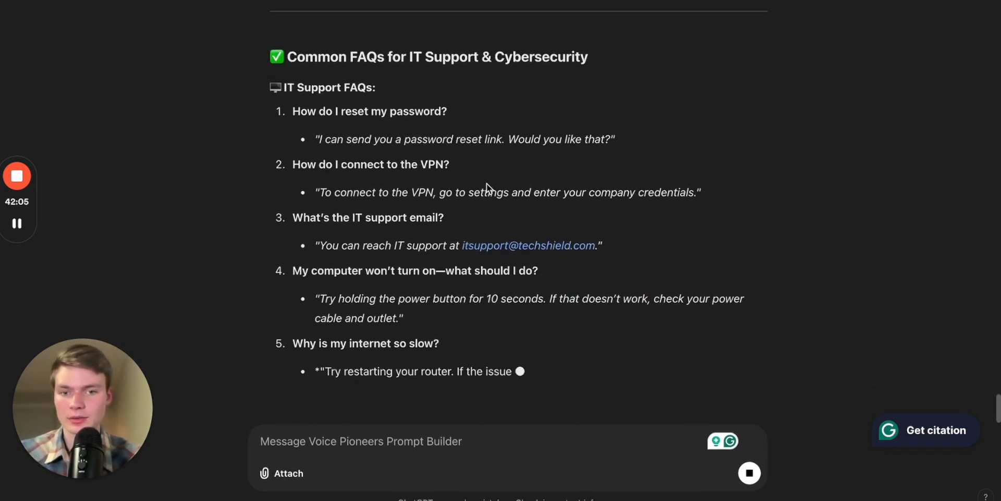
scroll(640, 300, "down", 3)
scroll(640, 299, "down", 3)
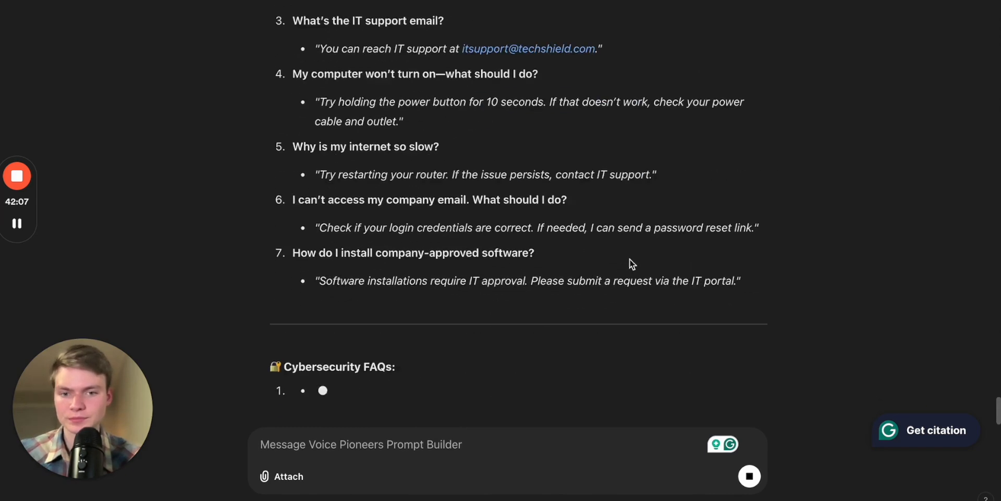
scroll(641, 256, "up", 1)
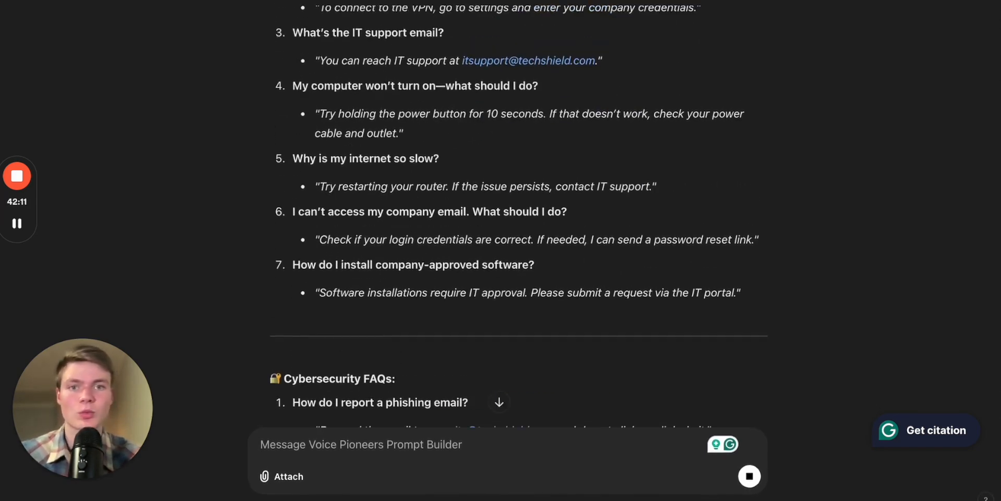
- Switch back to the conversation flow editor and automatically rearrange the nodes on the canvas
key("ctrl+Tab")
left_click_drag(576, 230, 473, 254)
scroll(473, 252, "down", 2)
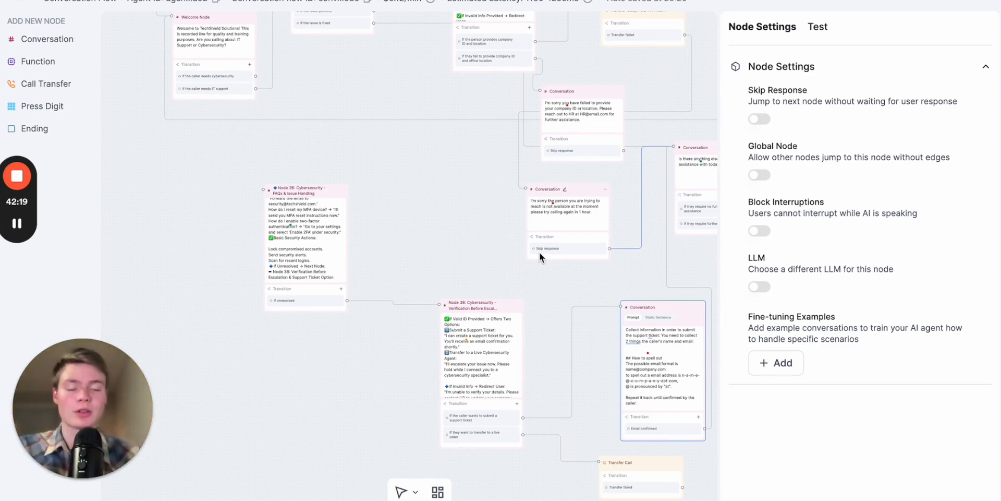
left_click_drag(483, 217, 356, 226)
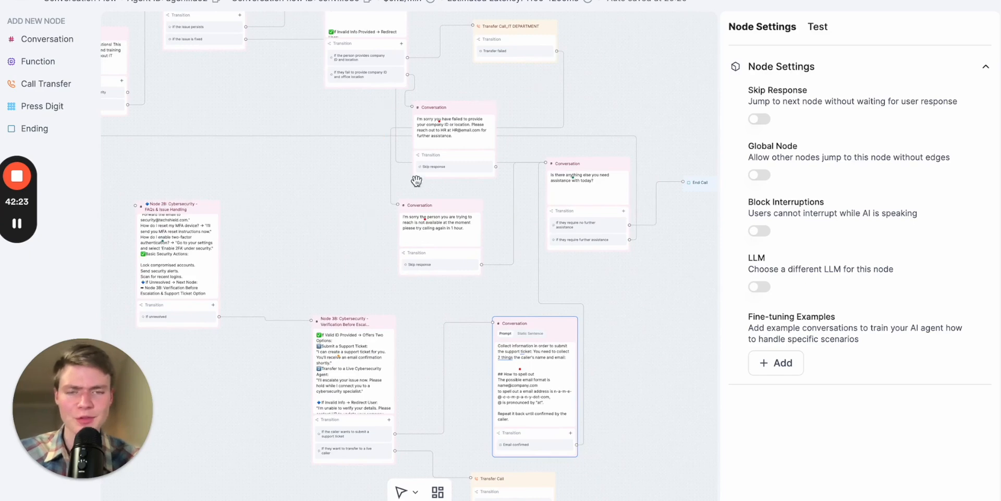
left_click_drag(295, 214, 392, 290)
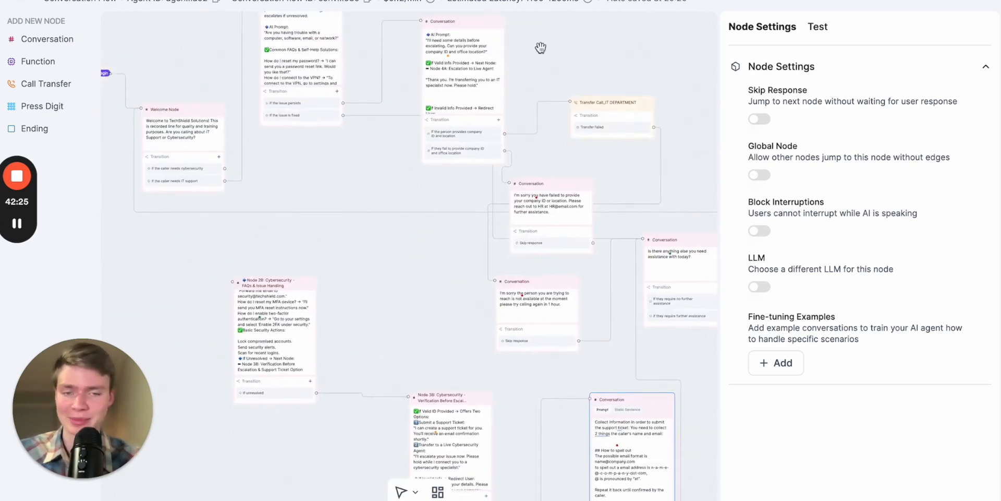
left_click(443, 493)
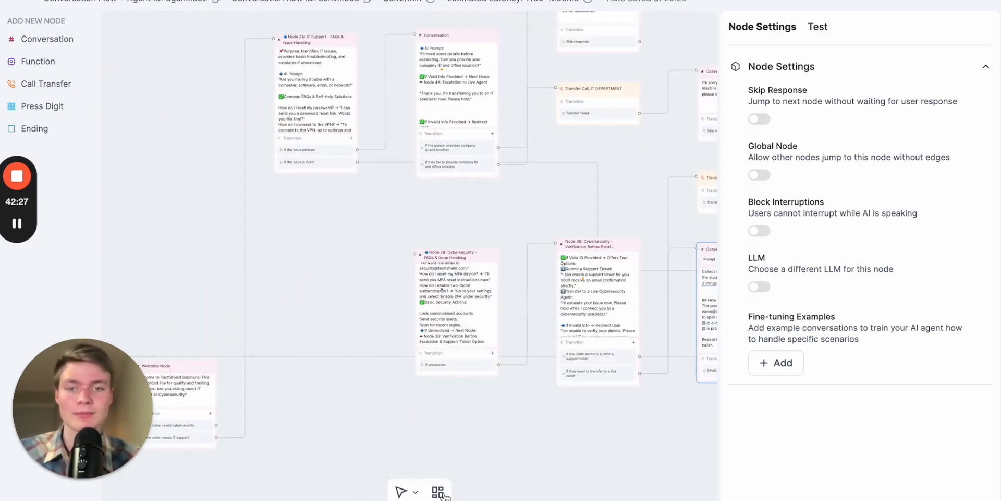
left_click_drag(342, 291, 499, 185)
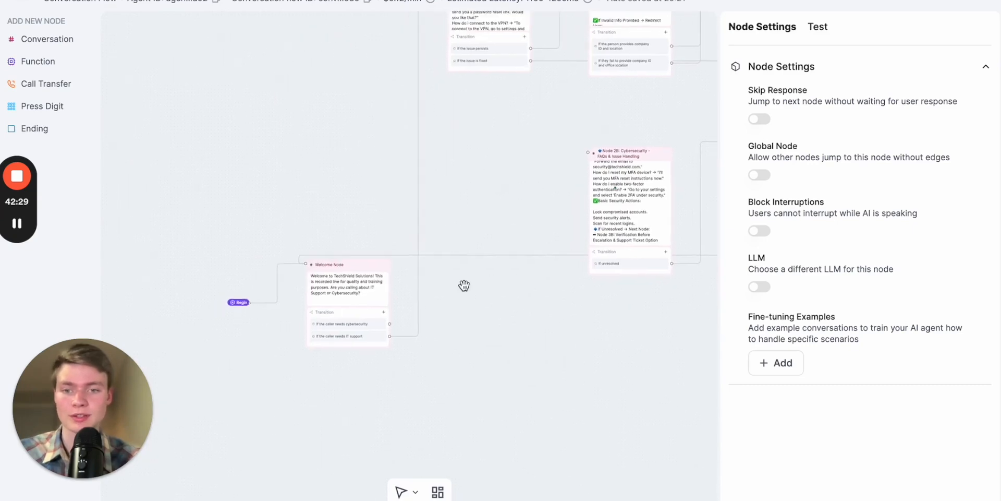
scroll(463, 284, "up", 2)
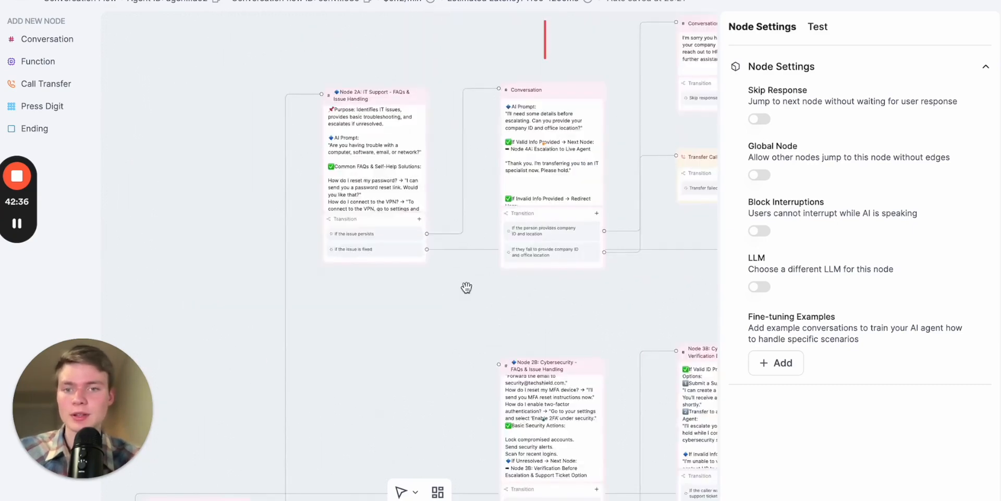
scroll(345, 215, "up", 3)
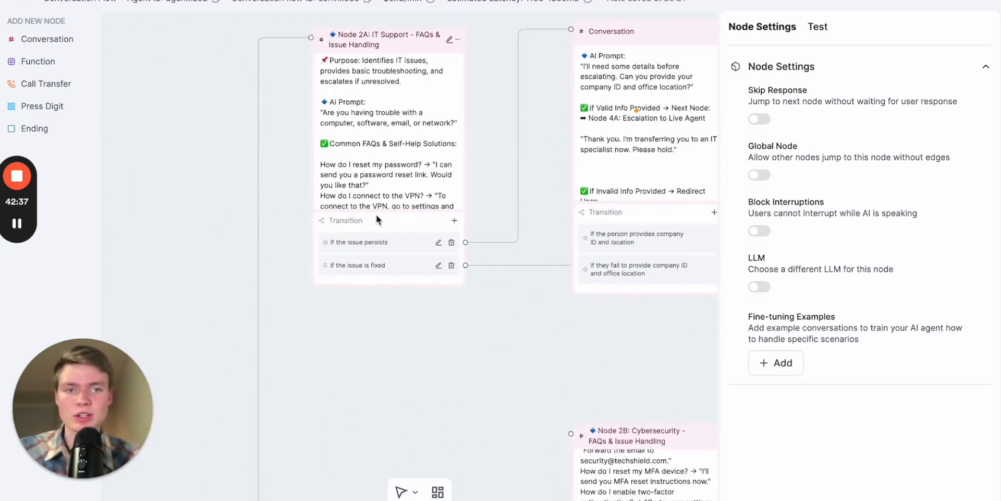
- Return to the Prompt Builder chat, review the FAQ response and copy its FAQ questions and answers through the Cybersecurity contact email entry
key("ctrl+Tab")
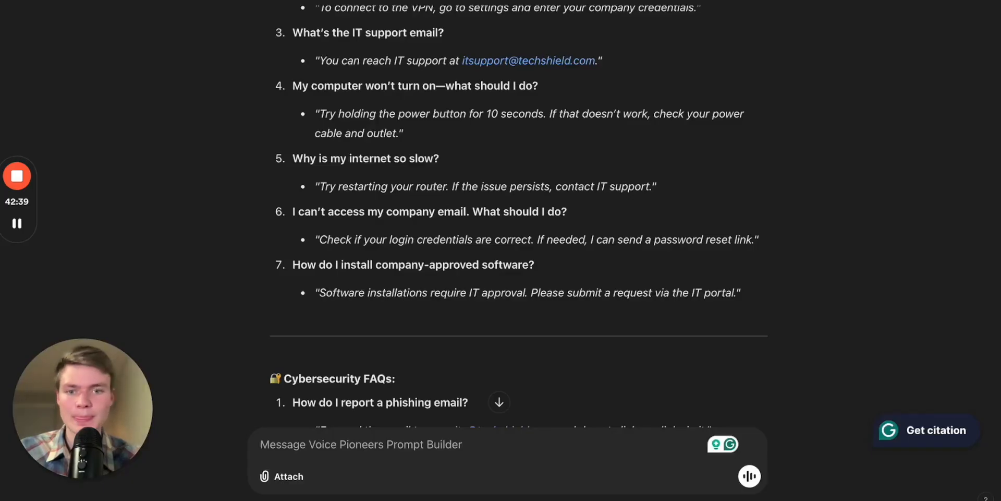
scroll(645, 99, "down", 10)
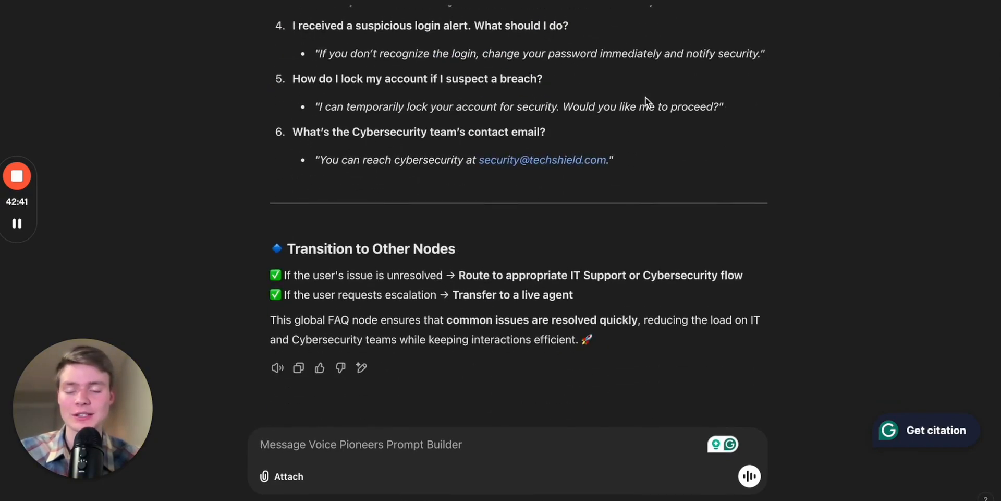
scroll(657, 277, "up", 1)
scroll(659, 279, "up", 9)
scroll(659, 279, "down", 8)
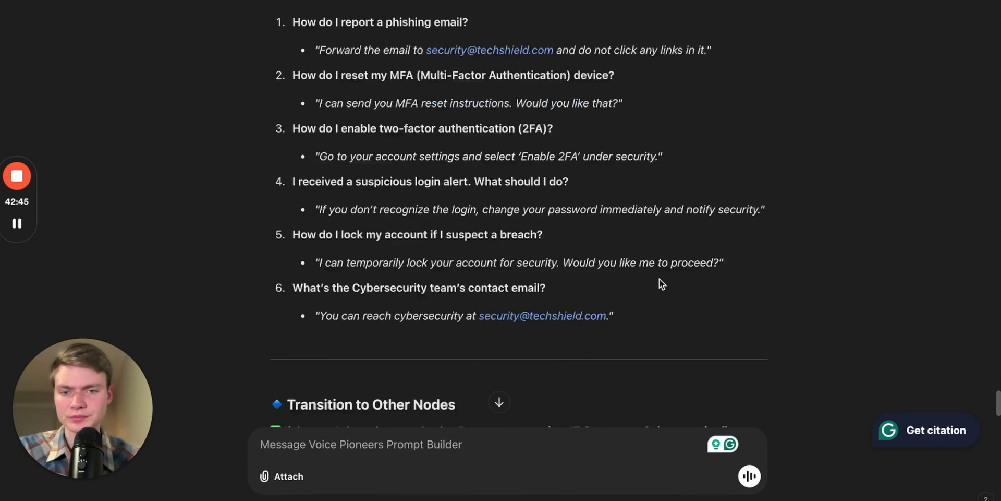
scroll(602, 347, "down", 1)
scroll(601, 346, "up", 1)
left_click_drag(627, 265, 272, 114)
- In the flow editor, add a Conversation node between the Welcome Node and Node 2B and paste the copied FAQs as its prompt
key("ctrl+Tab")
left_click_drag(502, 392, 429, 239)
scroll(368, 280, "down", 5)
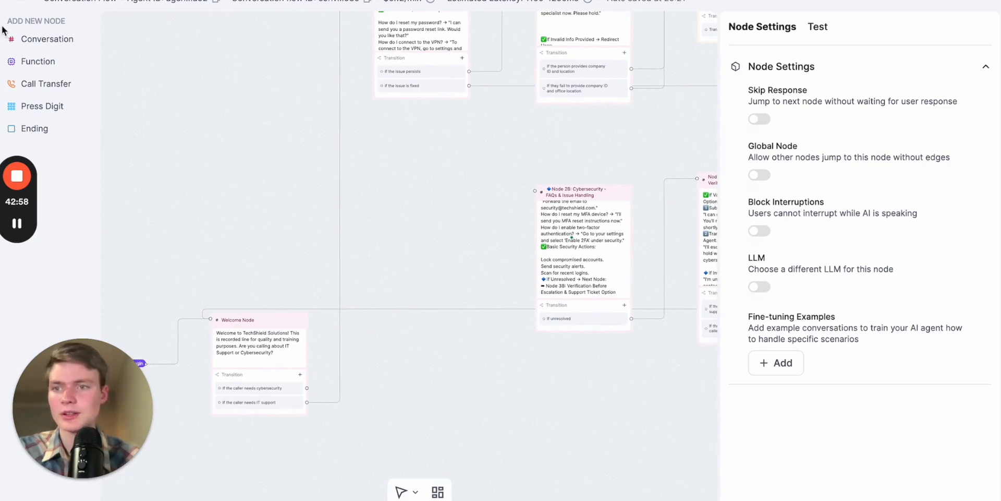
left_click(21, 39)
left_click_drag(533, 253, 406, 177)
left_click(417, 214)
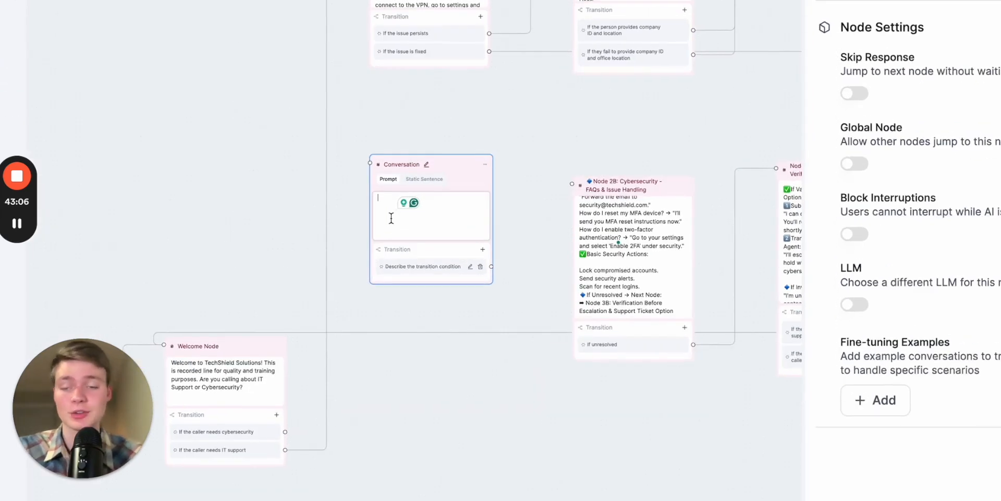
key("ctrl+v")
- Rename the new FAQ conversation node to "global help" and move it slightly up, closer to Node 2B
left_click(426, 164)
key("ctrl+a")
type("Bl")
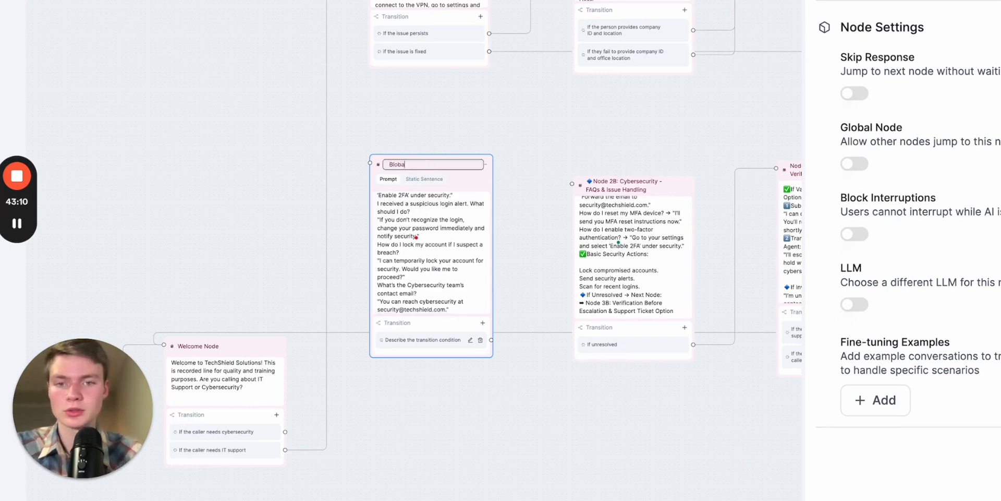
key("BackSpace")
type("global help")
left_click(525, 120)
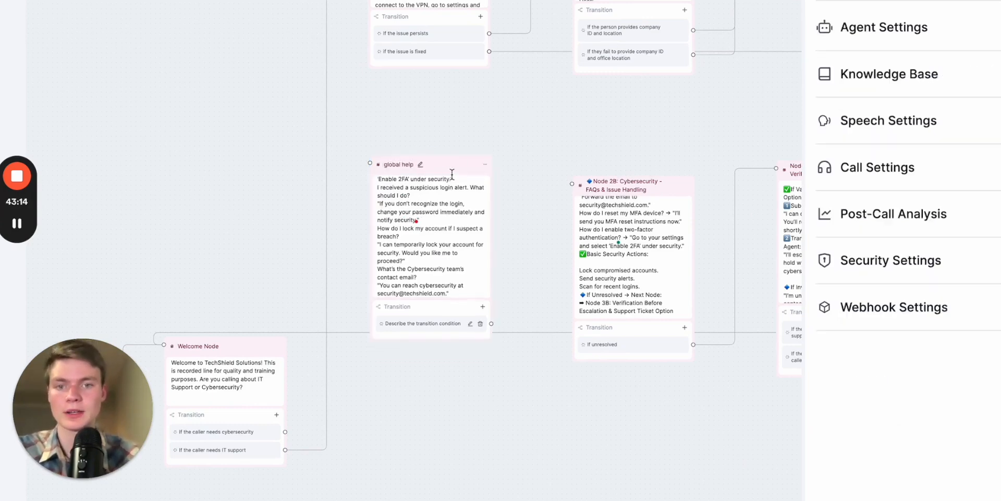
left_click_drag(447, 167, 495, 130)
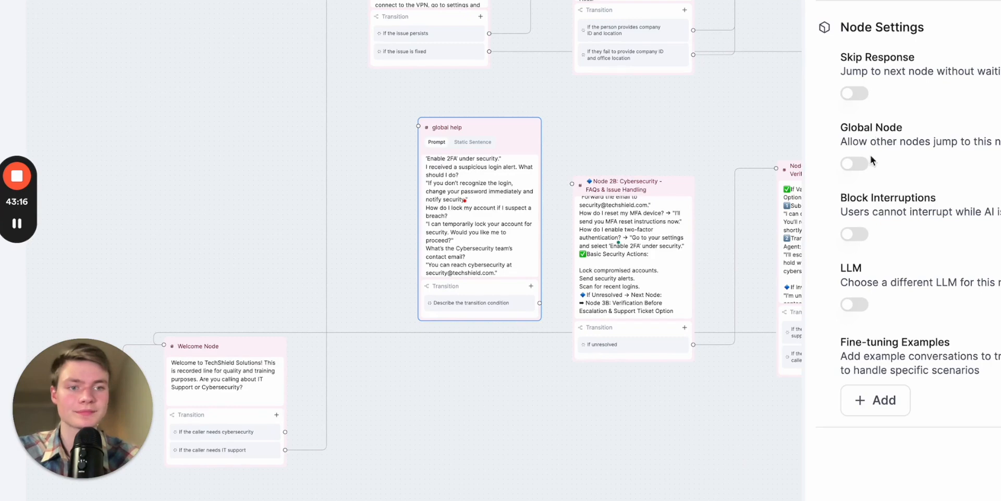
- Make the global help node a Global Node with the condition "If the person needs further help with tech support"
left_click(854, 164)
left_click(900, 196)
type("If the person needs frut")
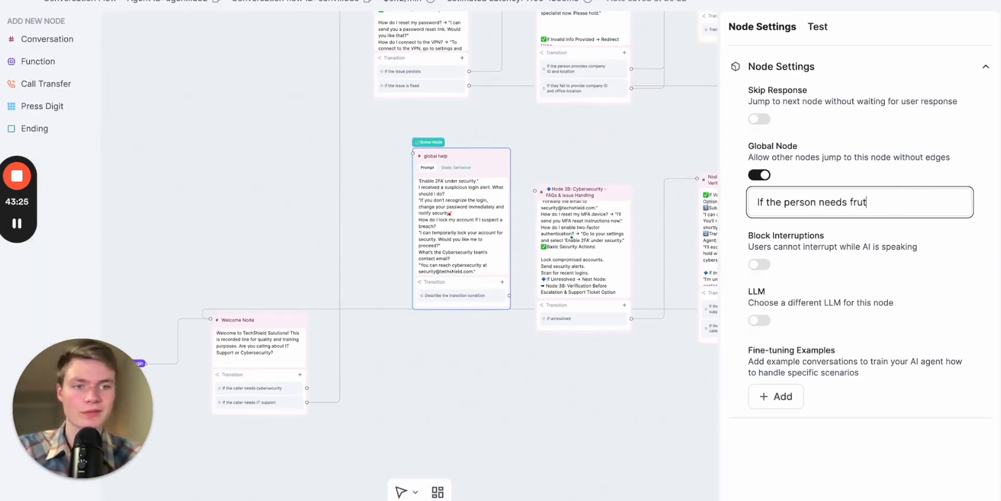
key("BackSpace")
key("BackSpace")
key("BackSpace")
type("urther help")
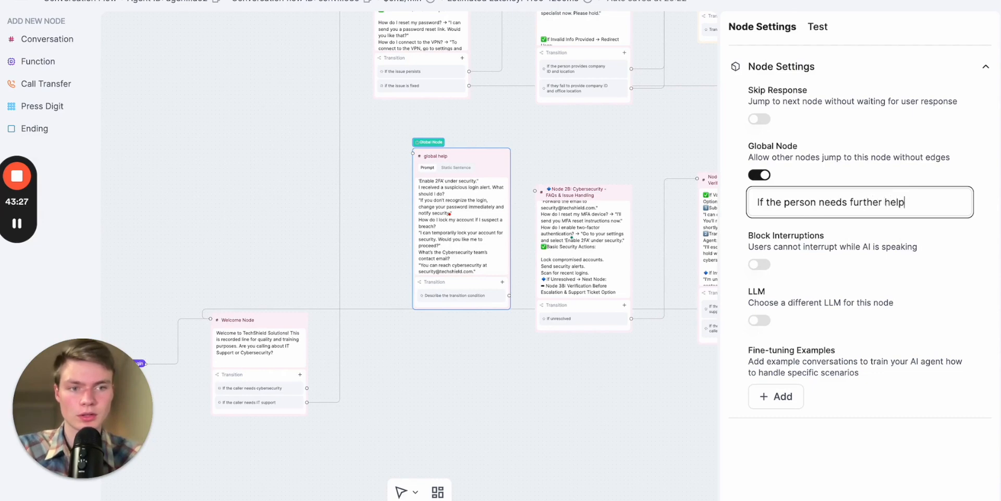
type(" with tech support")
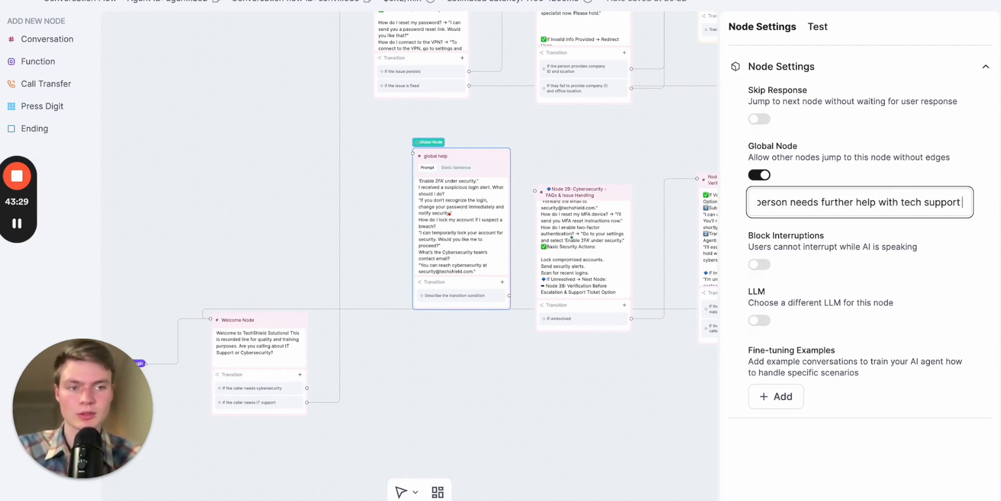
- Reposition the global help node slightly higher above the Welcome Node and deselect it
left_click_drag(501, 160, 432, 156)
left_click(939, 211)
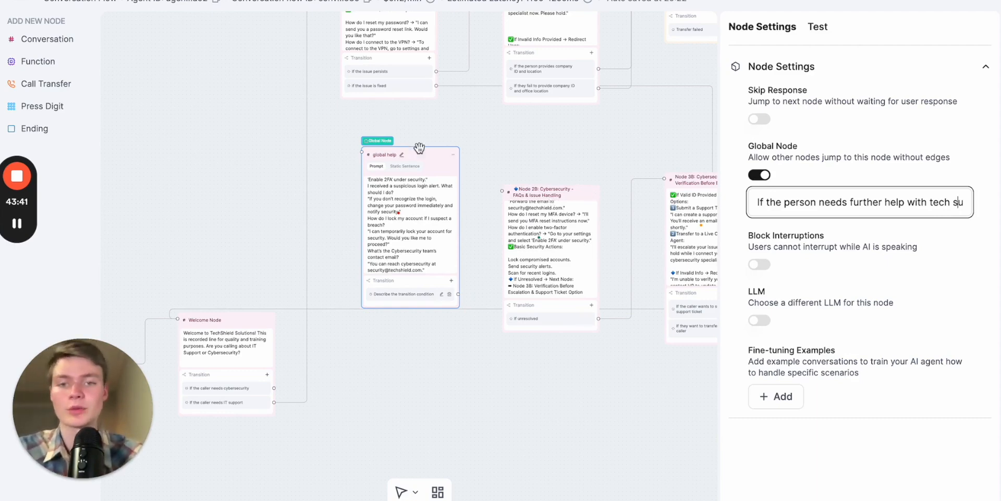
left_click_drag(422, 159, 435, 144)
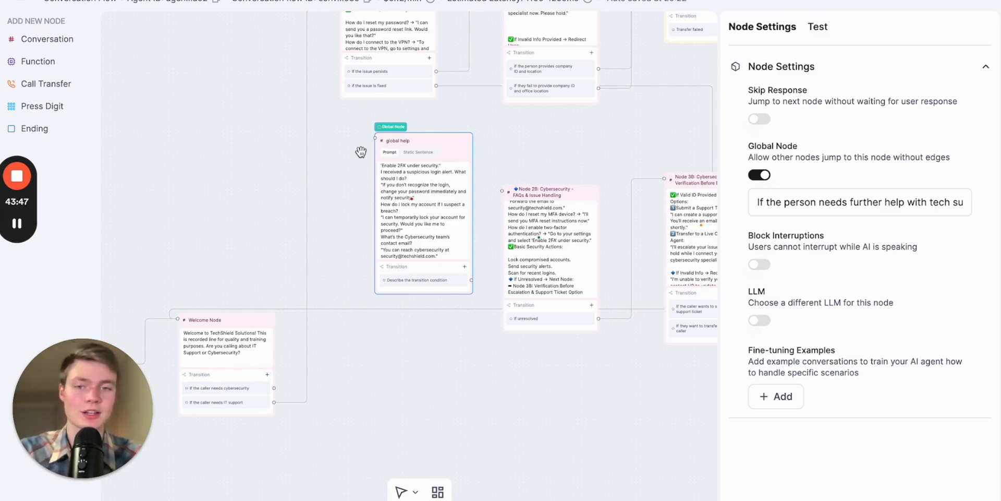
left_click(563, 127)
scroll(579, 141, "left", 4)
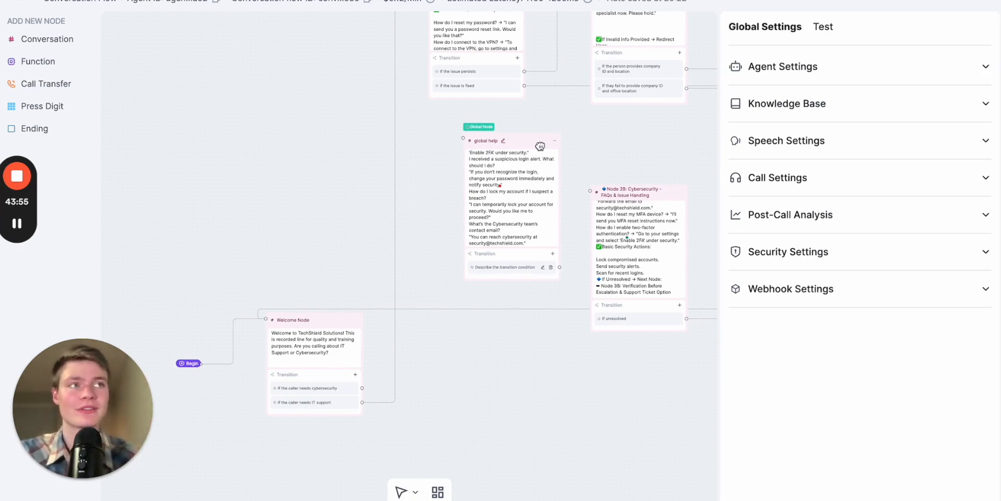
- Look over the flow from the transfer and ticket nodes back to the Welcome Node, checking which transitions are connected
left_click_drag(624, 127, 344, 187)
left_click(376, 170)
left_click_drag(486, 133, 424, 127)
left_click(586, 195)
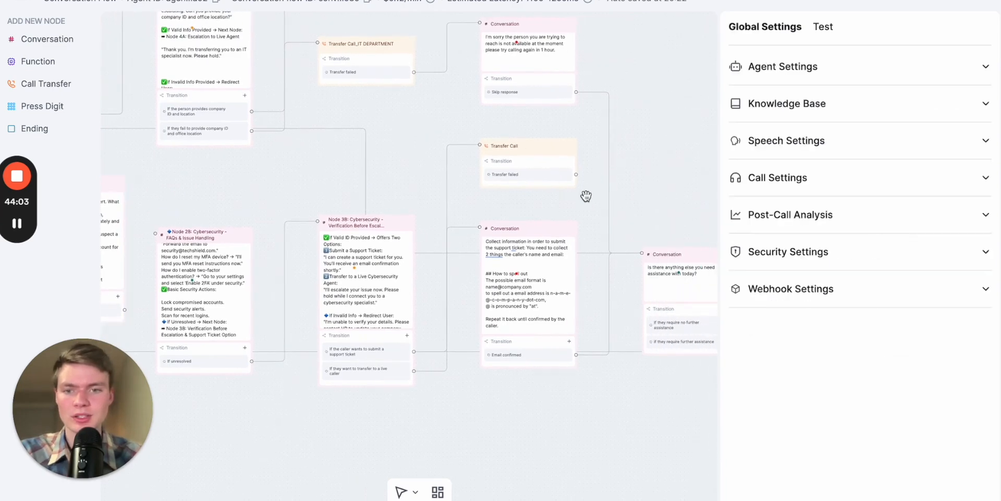
left_click_drag(313, 183, 577, 181)
left_click_drag(198, 274, 444, 95)
scroll(417, 272, "up", 5)
left_click_drag(299, 292, 340, 346)
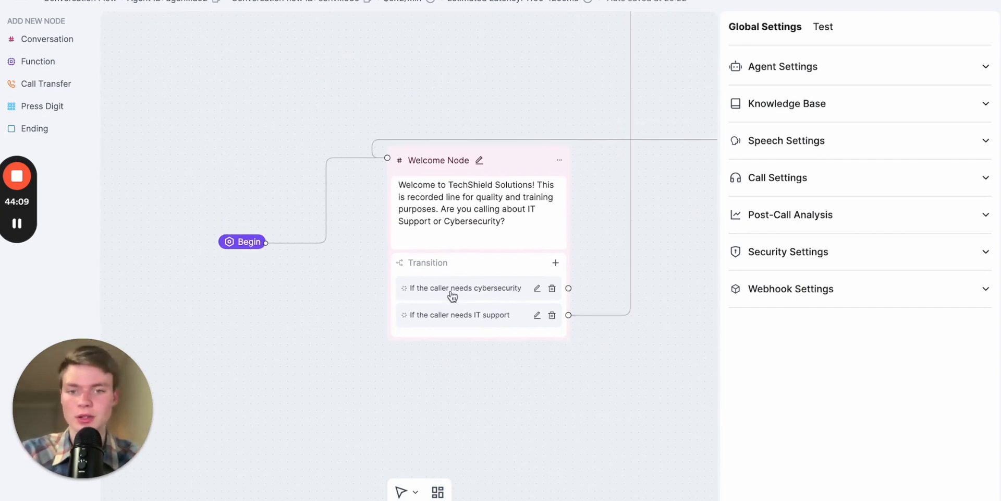
- Connect the Welcome Node's "If the caller needs cybersecurity" transition to Node 2B
left_click_drag(589, 166, 443, 339)
left_click_drag(522, 345, 407, 462)
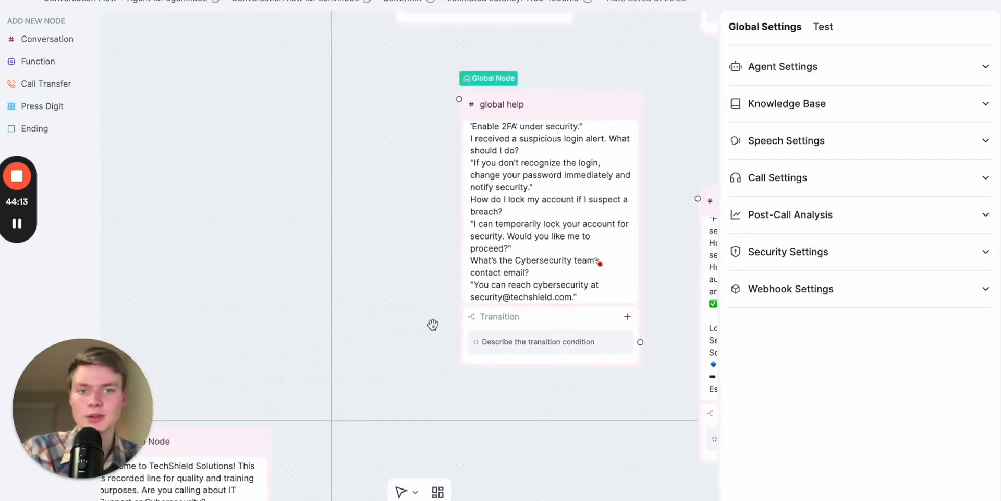
left_click_drag(417, 237, 256, 115)
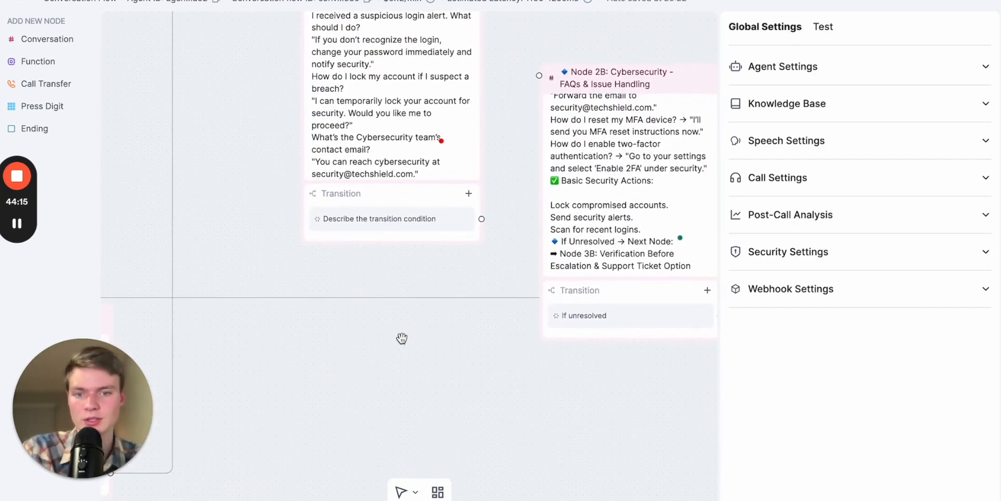
left_click_drag(409, 331, 648, 150)
scroll(501, 217, "down", 3)
left_click_drag(501, 218, 420, 293)
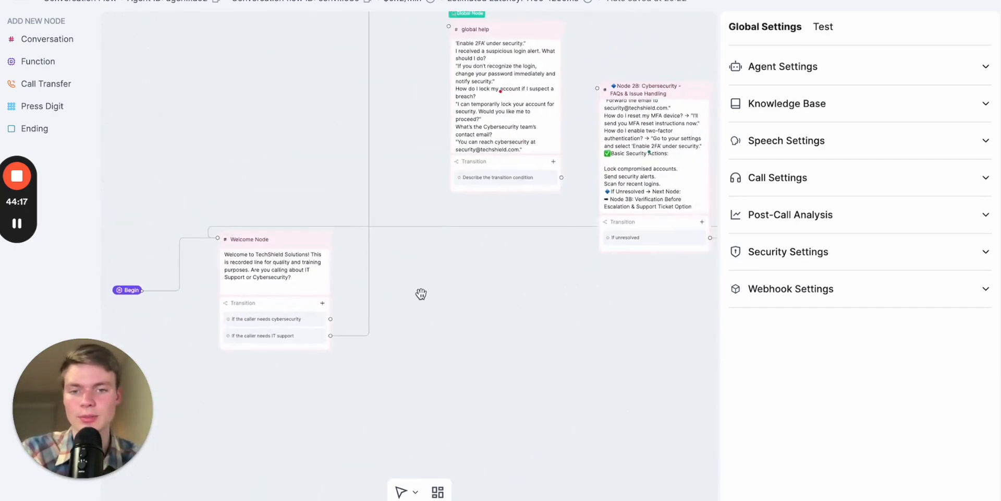
left_click_drag(329, 319, 597, 88)
- Connect the "Skip response" transition of the failed company ID or location message to the "Is there anything else you need assistance with today?" node
left_click_drag(534, 266, 224, 499)
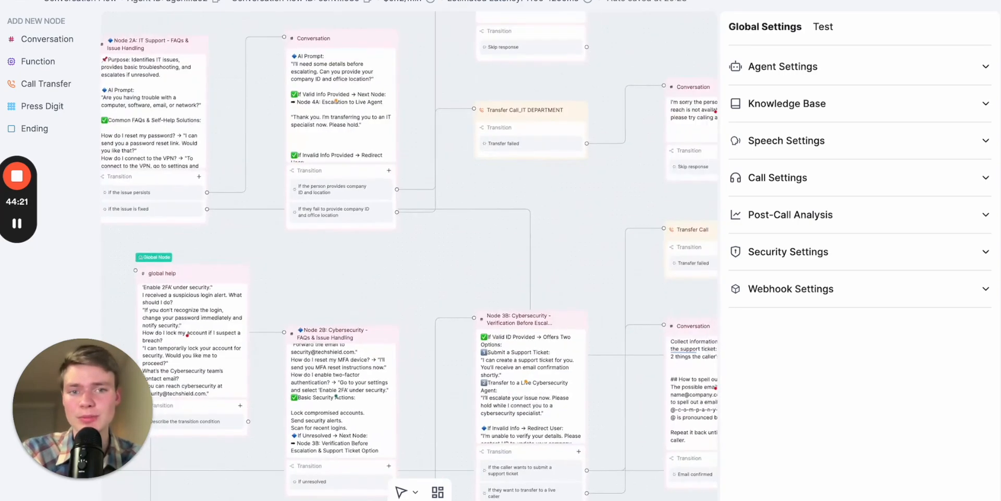
left_click_drag(572, 239, 411, 294)
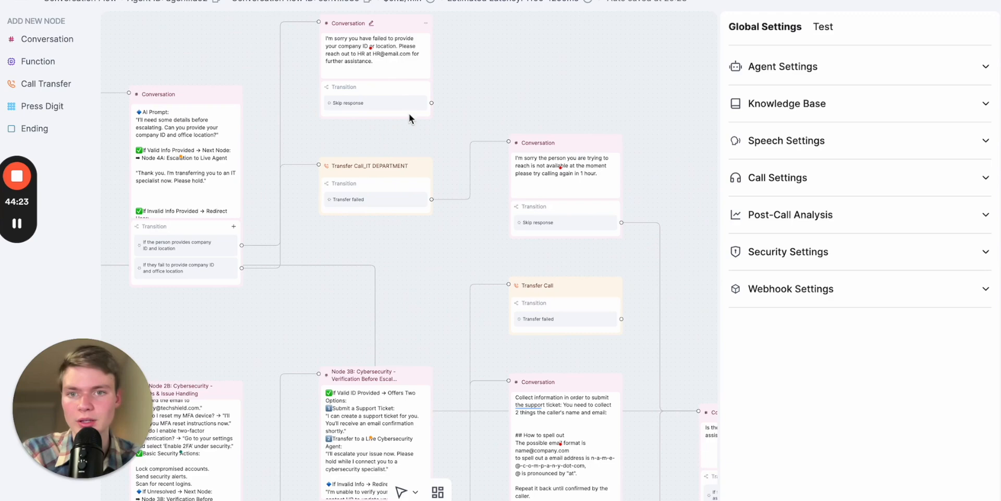
left_click_drag(435, 125, 415, 119)
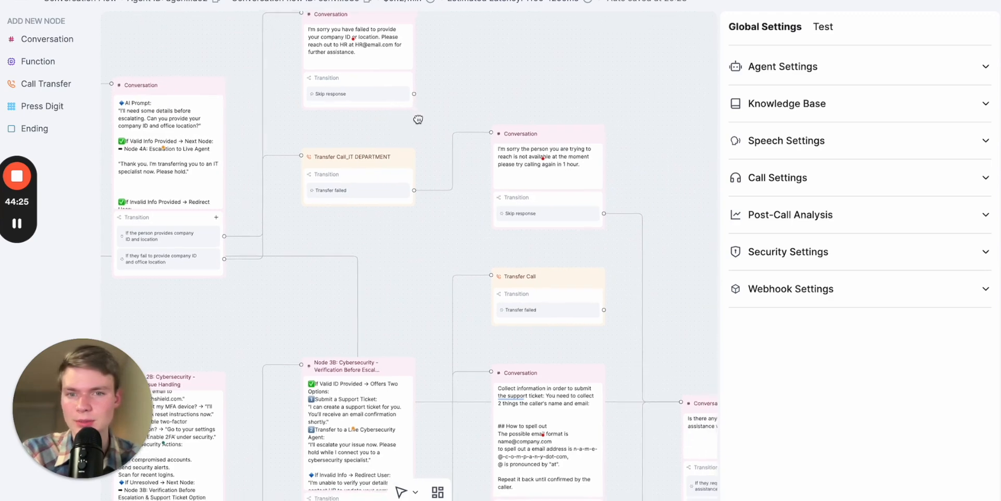
scroll(486, 79, "down", 2)
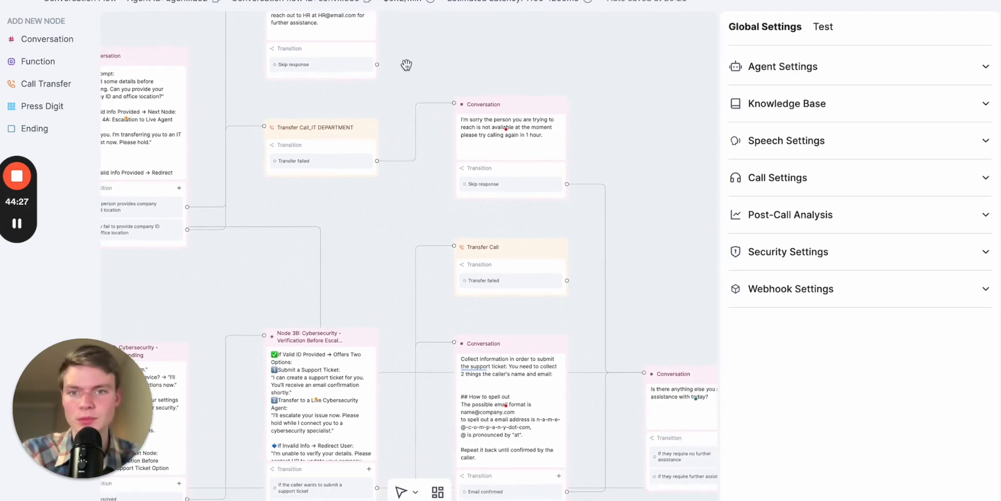
scroll(481, 65, "down", 3)
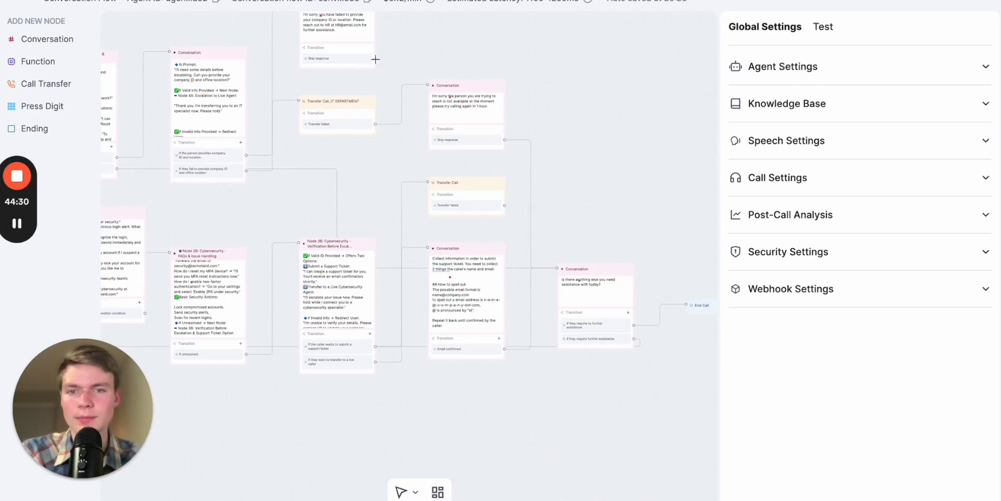
left_click_drag(375, 59, 557, 270)
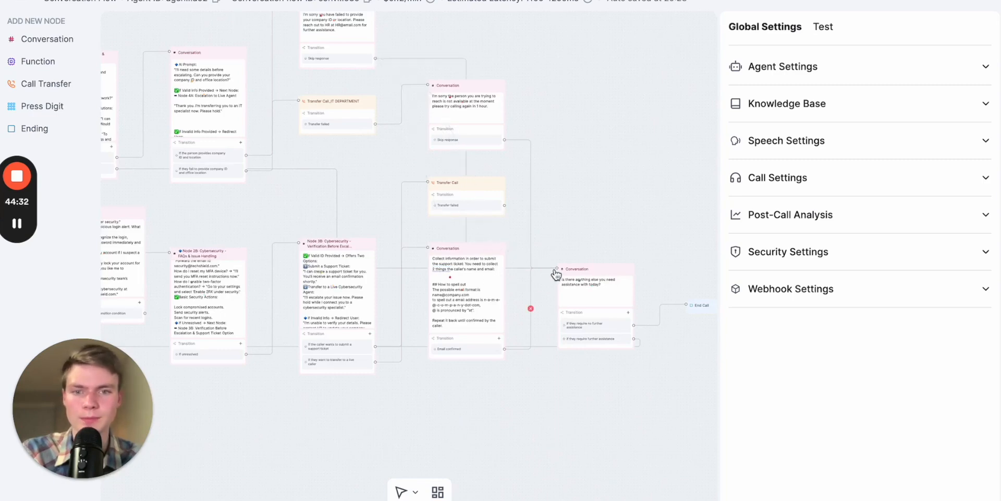
- Set the Begin node so that the AI speaks first, with a pause before speaking of 1 s
left_click_drag(351, 170, 663, 170)
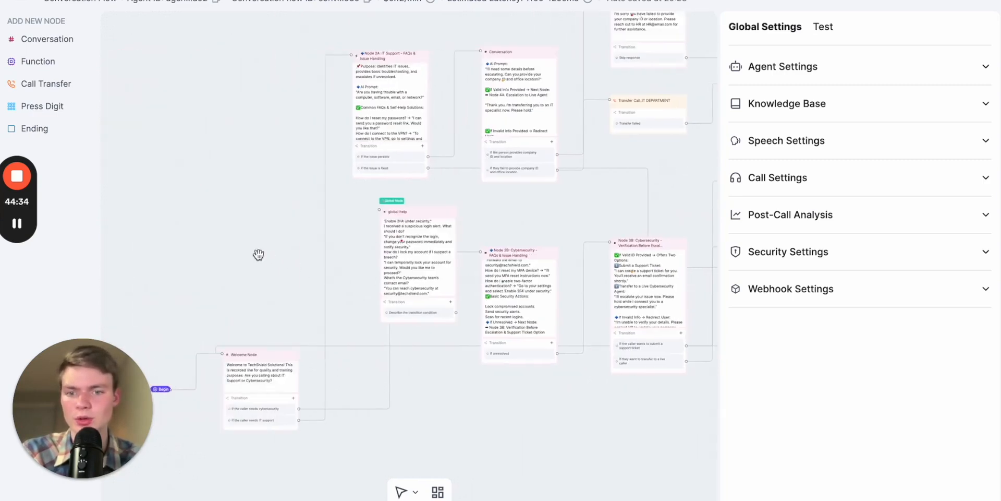
left_click_drag(272, 259, 330, 186)
scroll(319, 395, "up", 5)
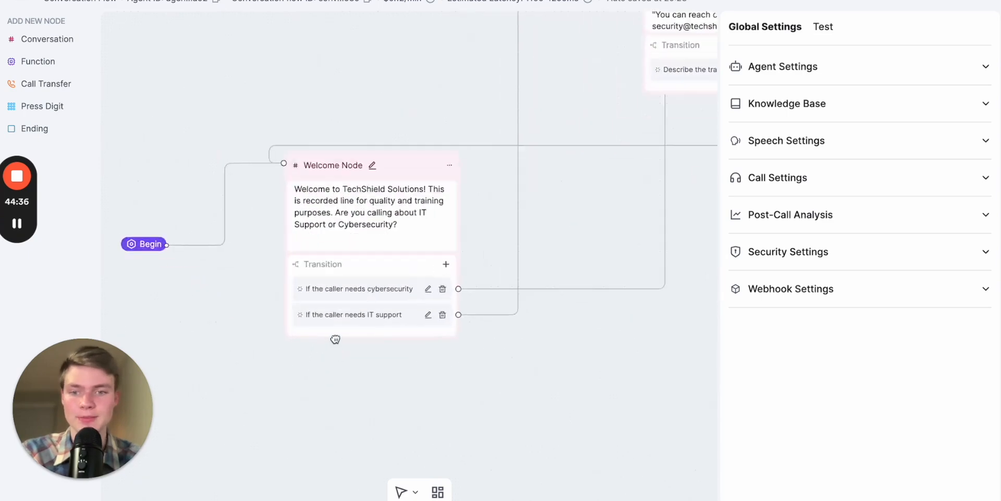
left_click_drag(183, 282, 307, 317)
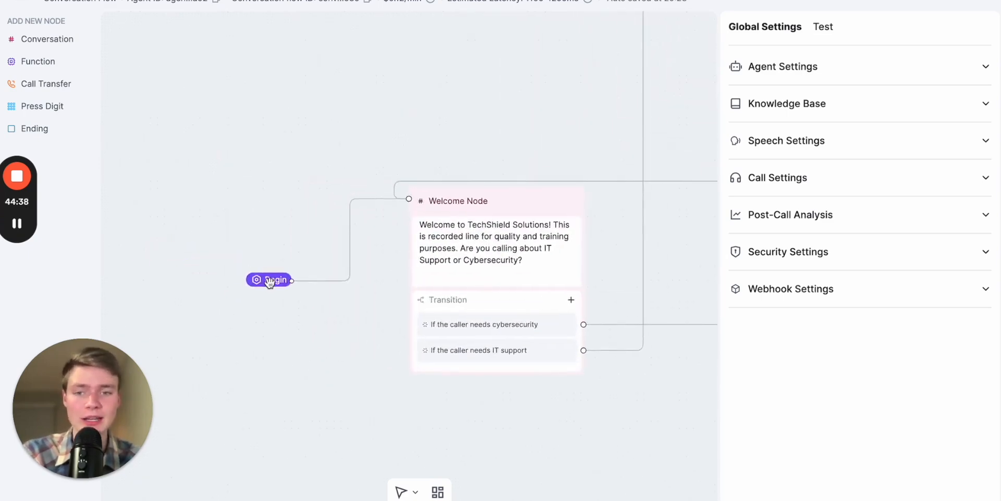
left_click(270, 280)
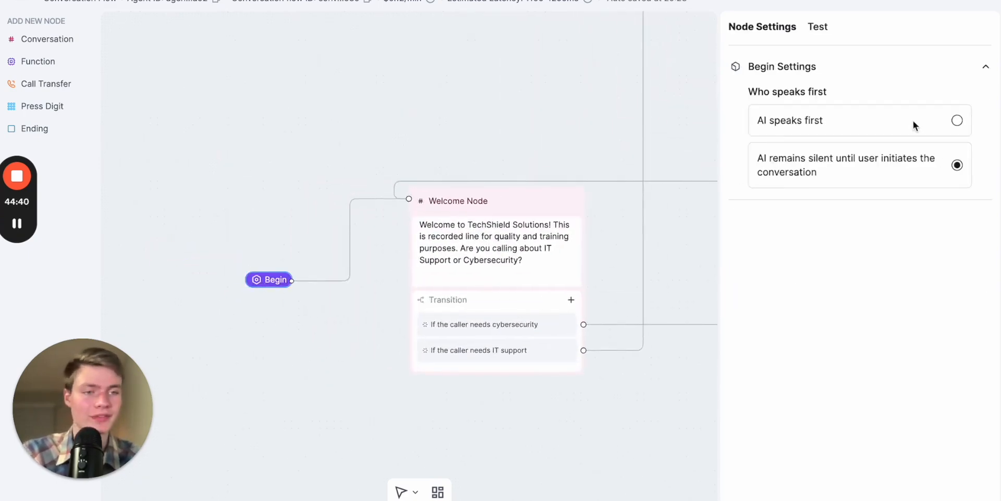
left_click(953, 120)
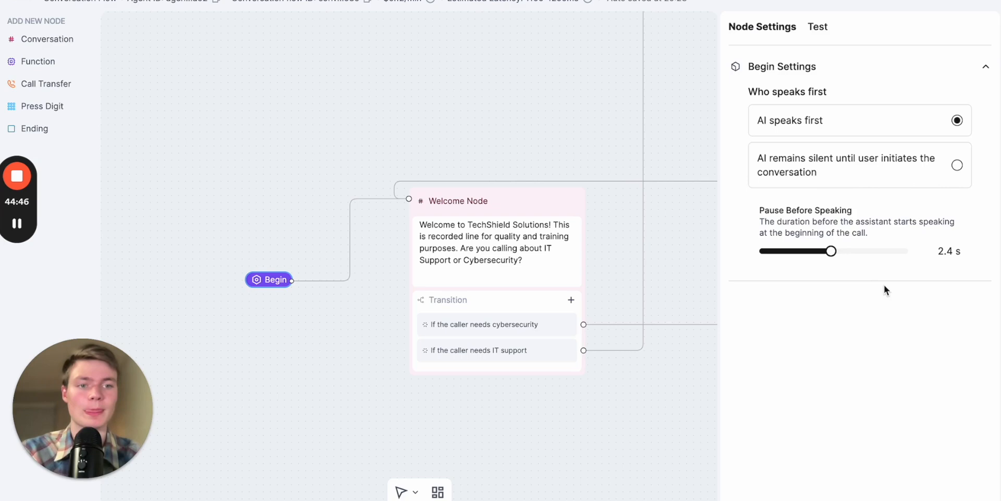
left_click_drag(671, 423, 556, 422)
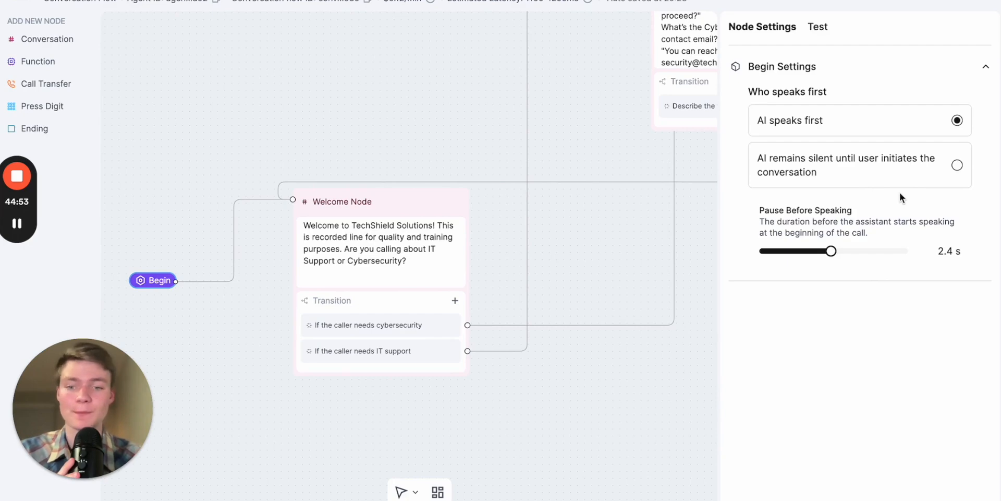
left_click(957, 166)
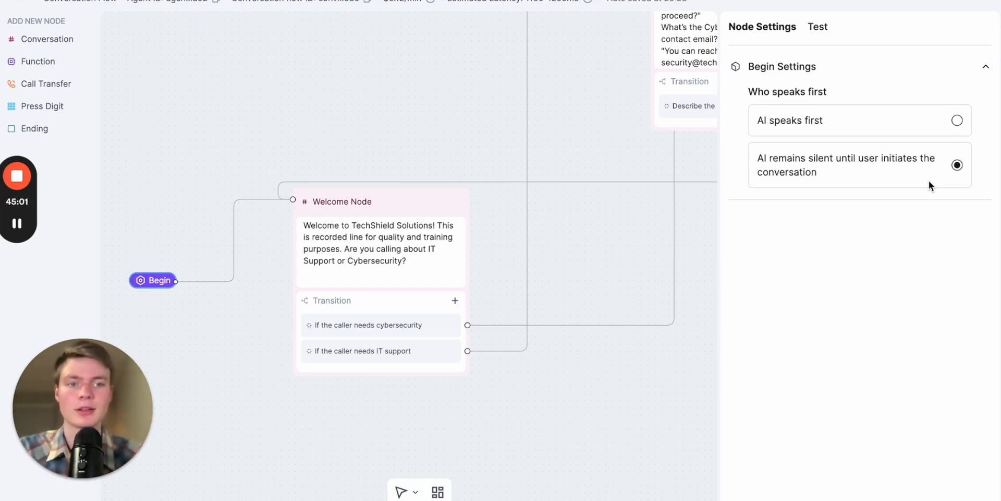
left_click(957, 120)
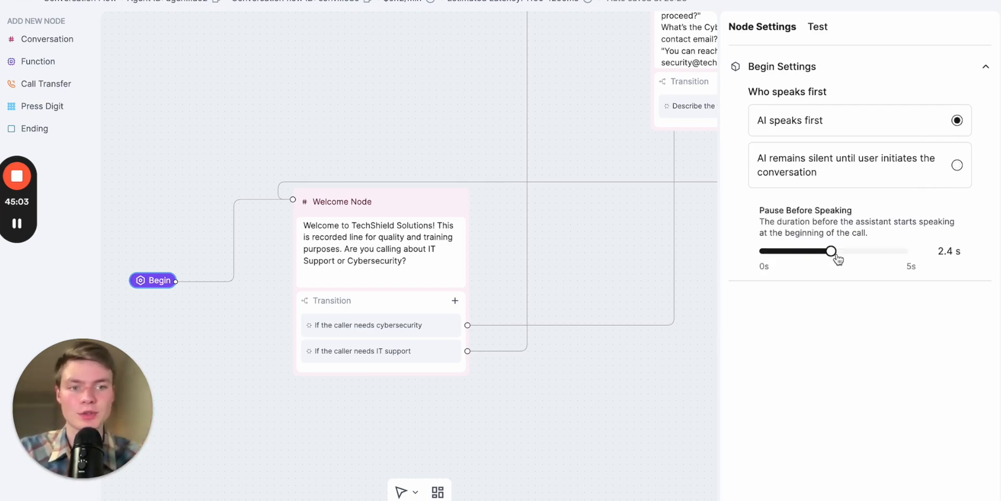
left_click_drag(833, 256, 791, 257)
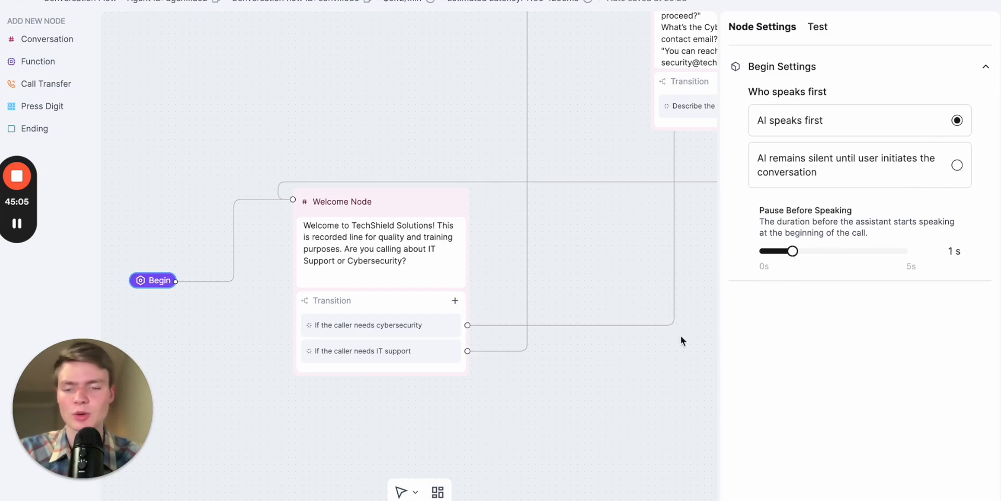
left_click(624, 362)
left_click_drag(570, 416, 433, 417)
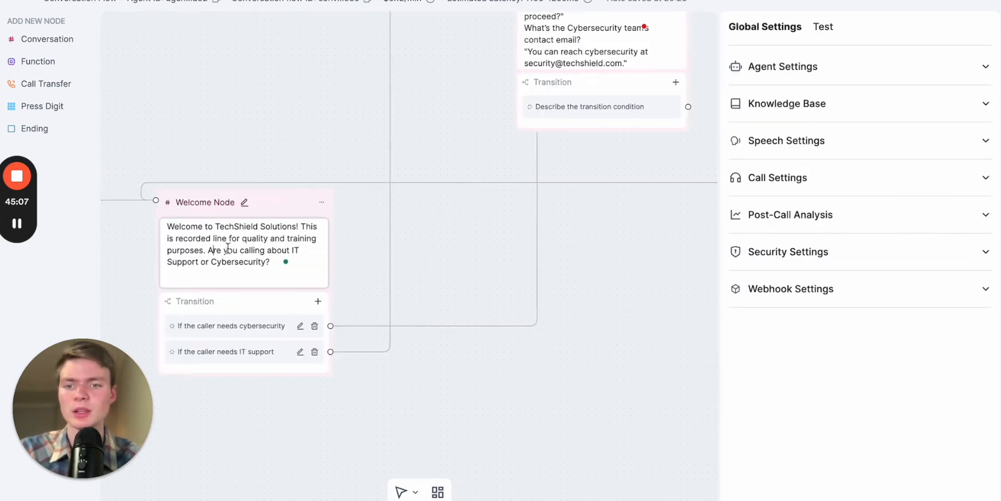
left_click_drag(454, 257, 420, 342)
scroll(421, 342, "down", 2)
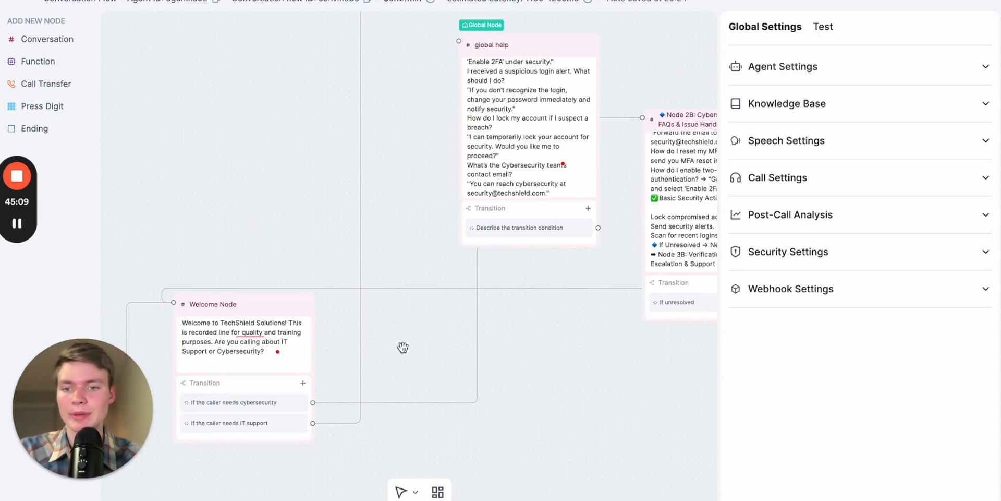
scroll(465, 315, "up", 2)
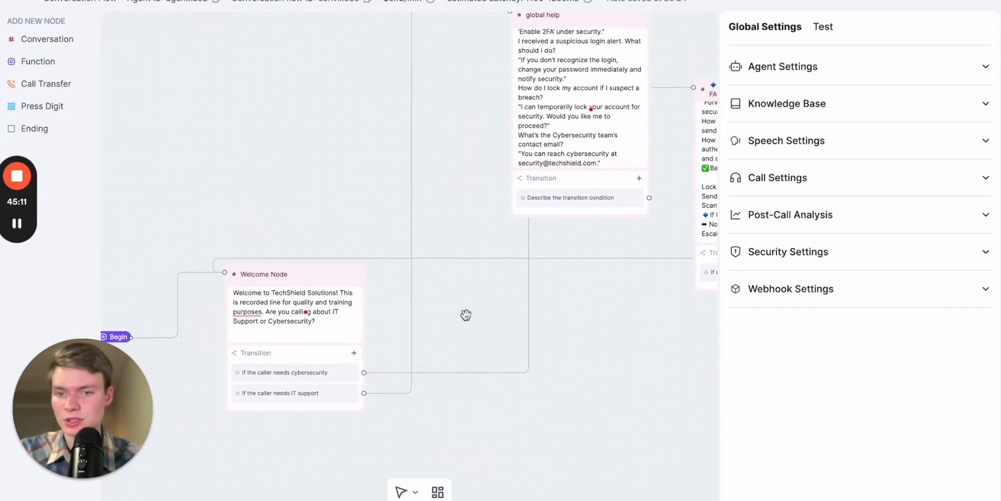
scroll(324, 340, "up", 2)
scroll(443, 298, "down", 2)
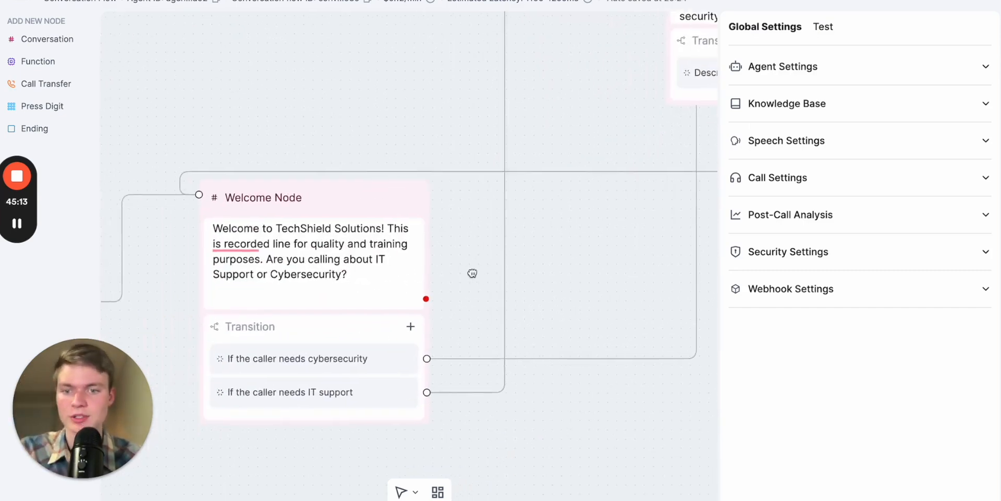
scroll(447, 302, "down", 1)
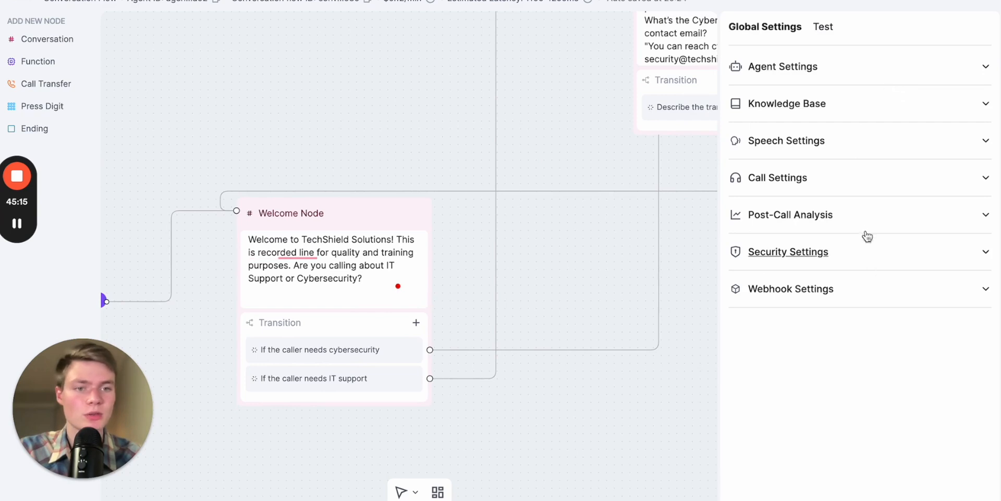
- Start a text-based LLM test of the agent from the Welcome Node by sending the message "hello"
left_click(822, 33)
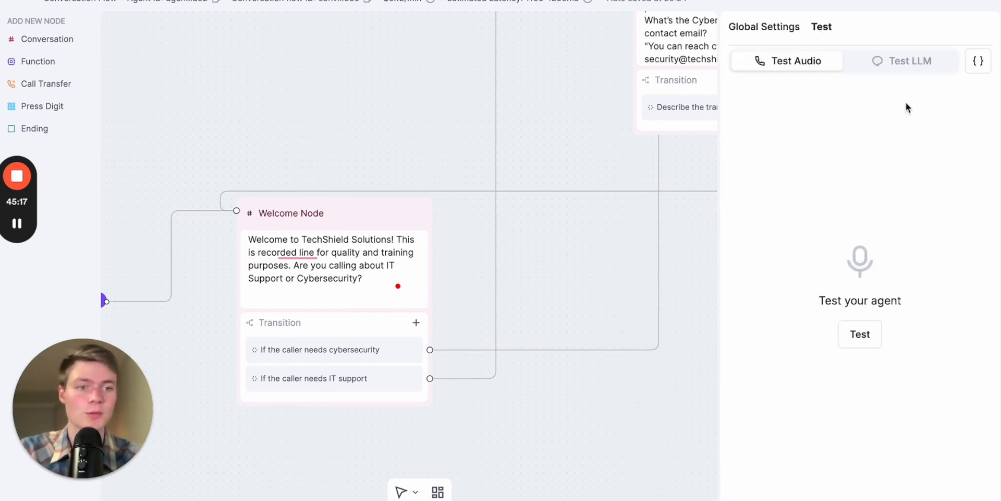
left_click(895, 61)
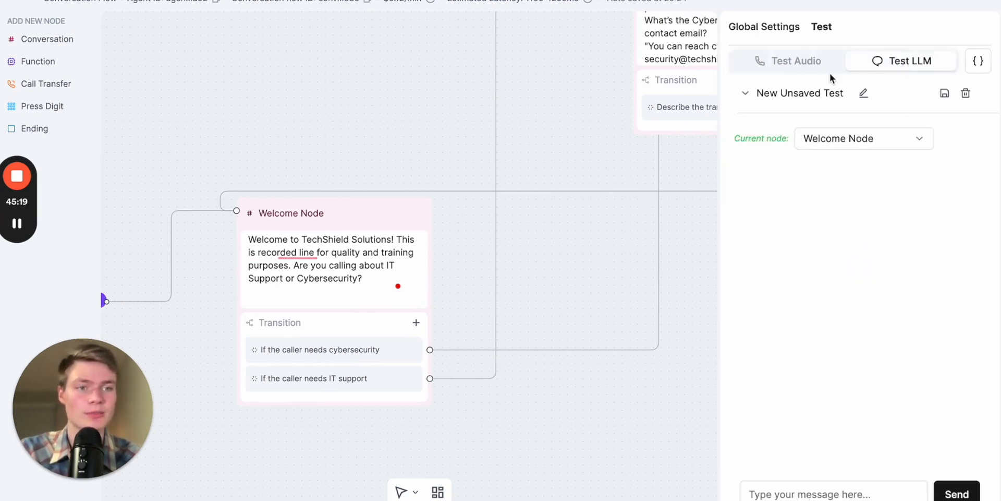
scroll(631, 303, "down", 3)
left_click_drag(658, 347, 590, 356)
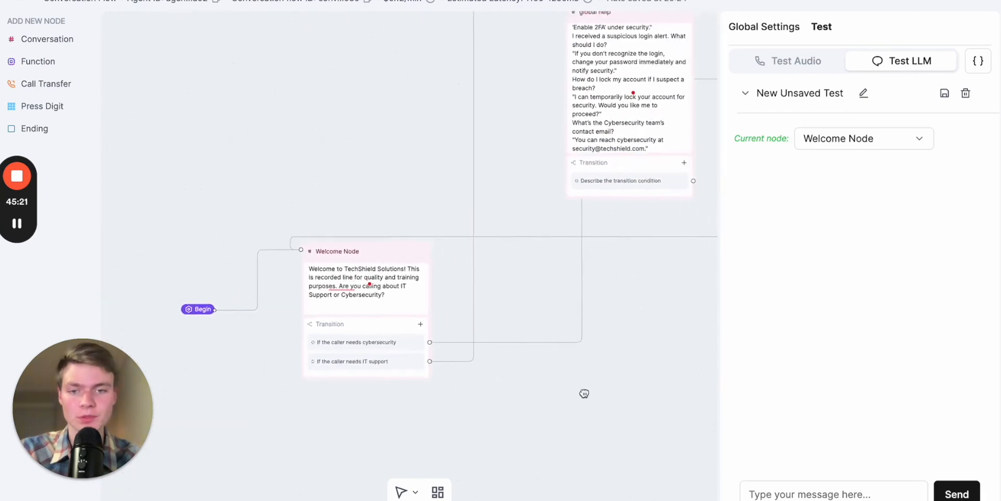
left_click(822, 487)
type("hello")
key("Return")
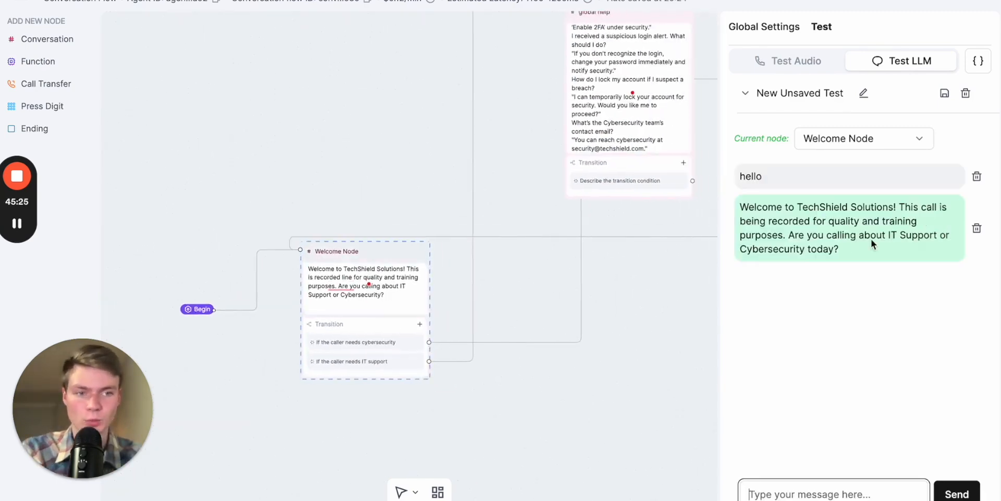
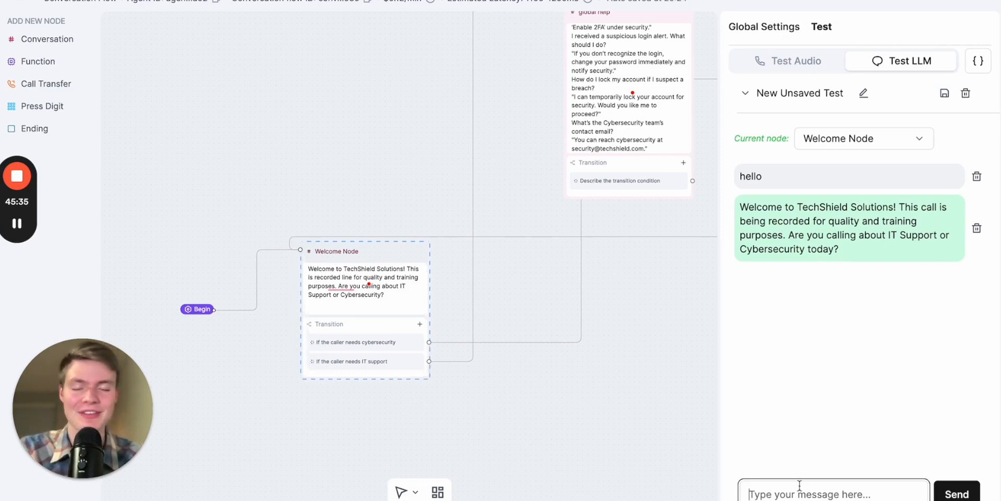
- Reply "IT support" to the agent's greeting in the LLM test chat and follow the flow to Node 2A
type("IT ")
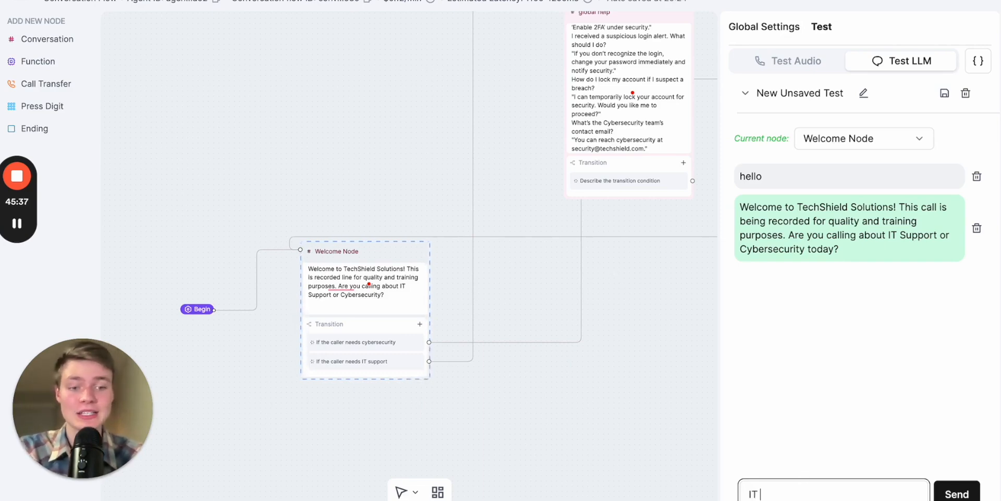
type("support")
key("Return")
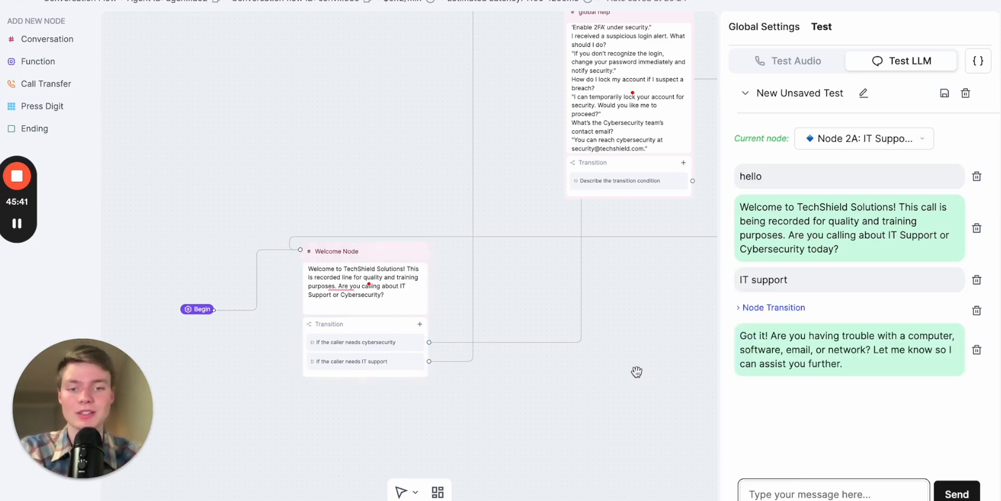
left_click_drag(680, 329, 597, 500)
left_click_drag(662, 207, 587, 325)
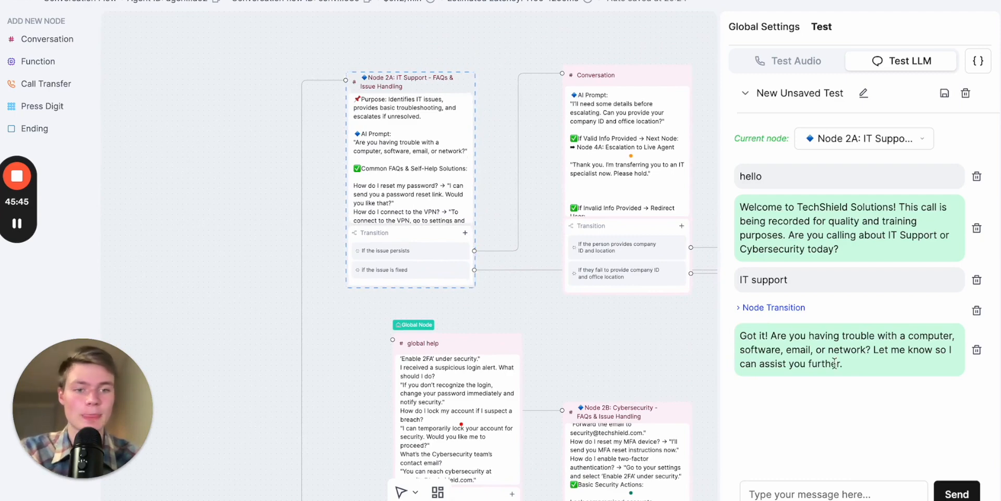
- Report the problem "compputer is on fire" in the test chat and follow the flow to the ID and location Conversation node
left_click(821, 496)
type("co")
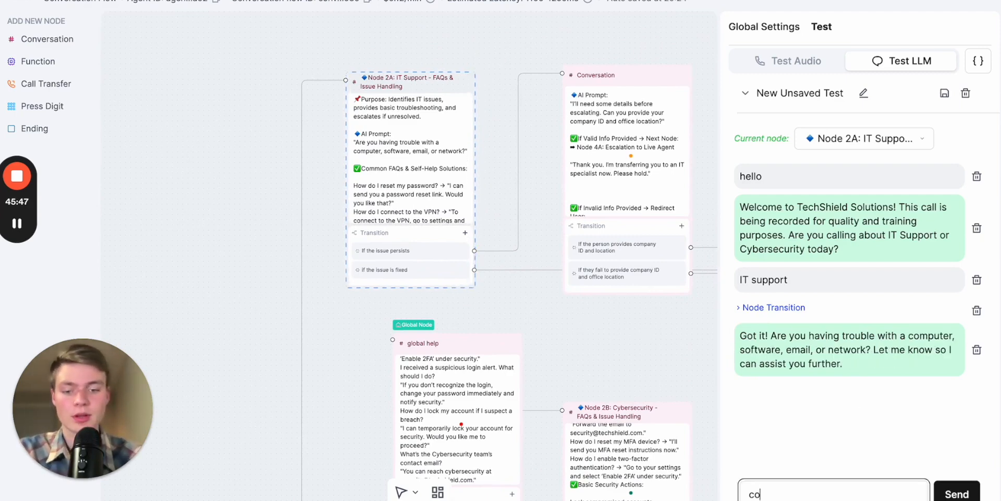
type("mpputer is on fire")
key("Return")
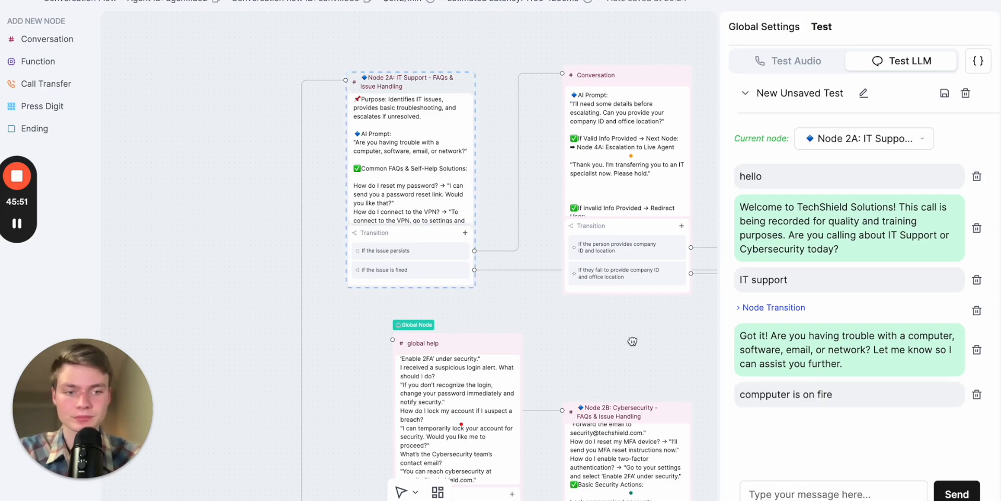
left_click_drag(632, 340, 522, 278)
scroll(817, 365, "down", 3)
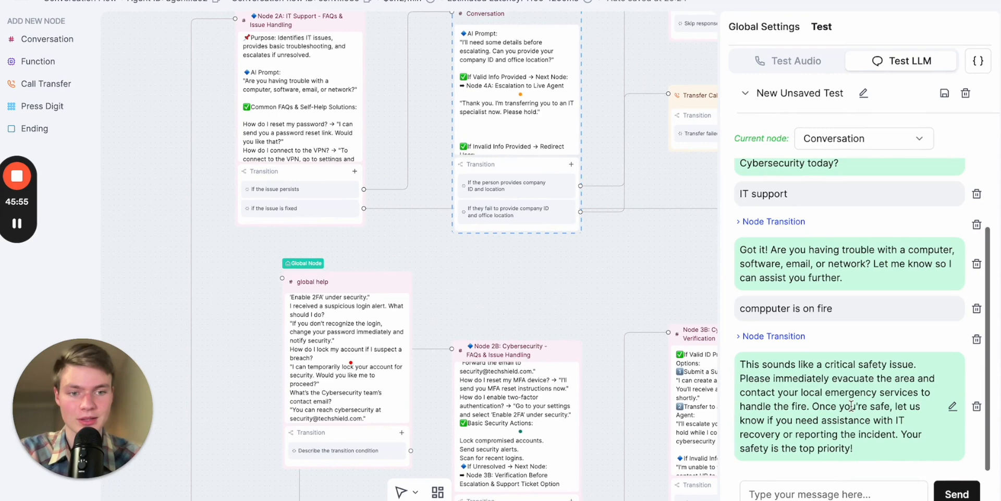
left_click_drag(619, 287, 554, 313)
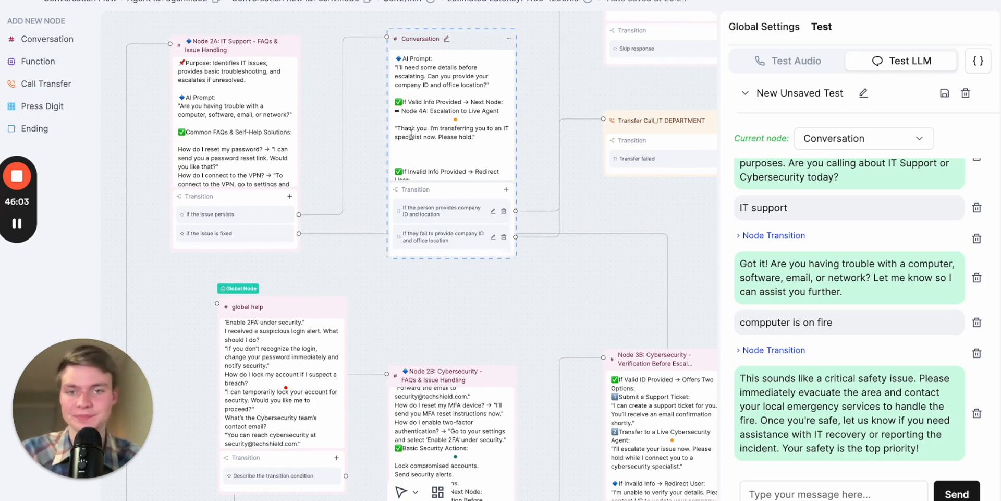
- Answer "I'm safe now" in the test chat and follow the flow towards the IT department transfer node
left_click(816, 494)
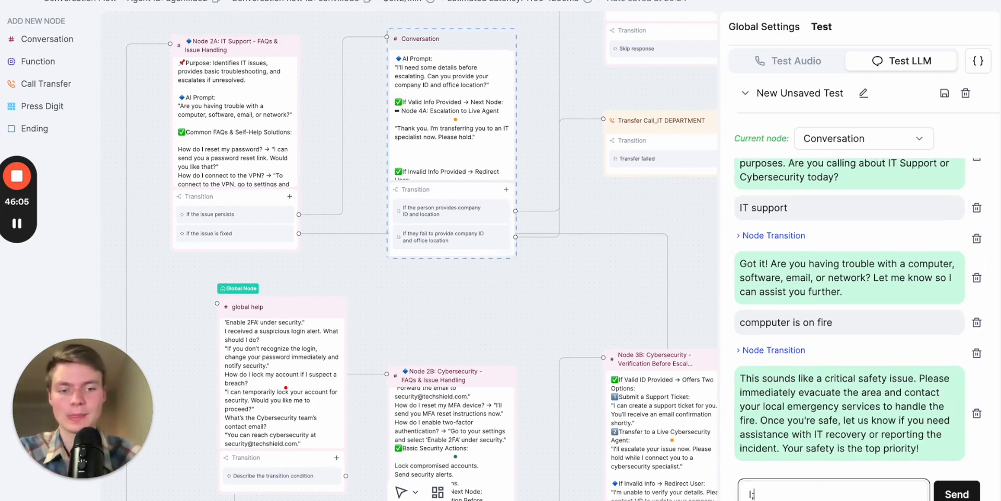
type("I'm safe no")
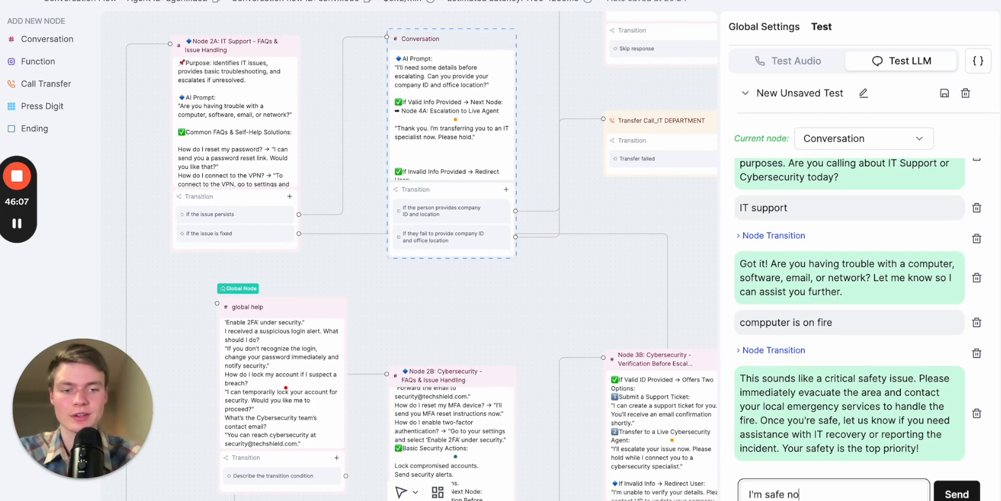
type("w")
key("Return")
left_click_drag(550, 294, 440, 304)
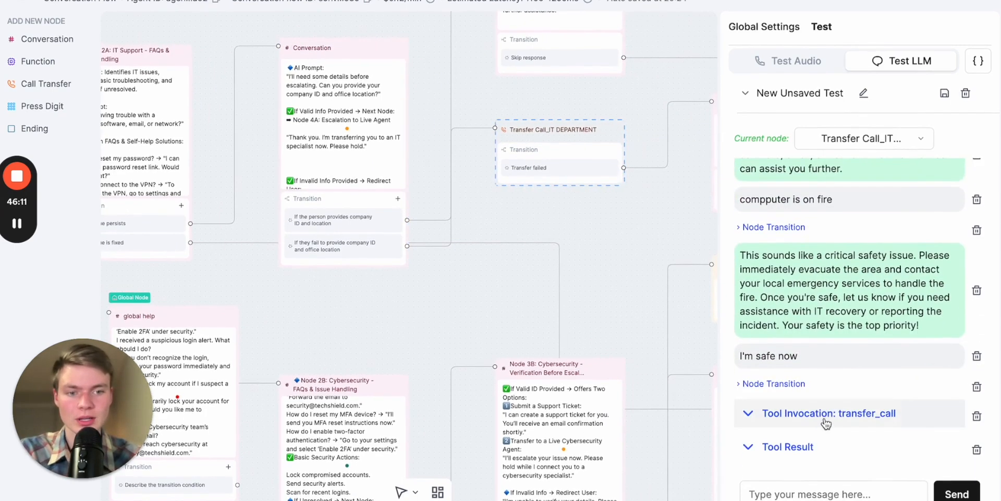
- Review the end of the test chat and inspect the details of the transfer_call tool invocation
scroll(831, 364, "up", 1)
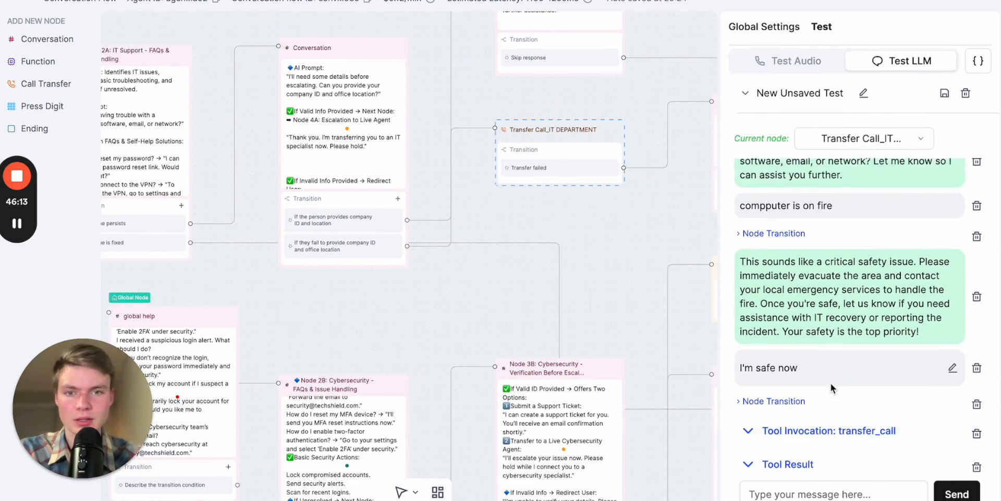
scroll(831, 383, "down", 1)
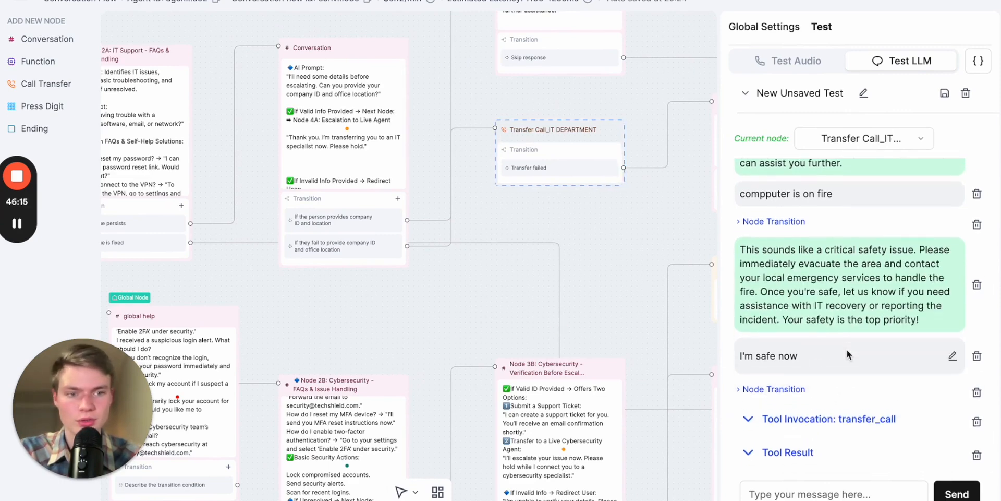
left_click(835, 414)
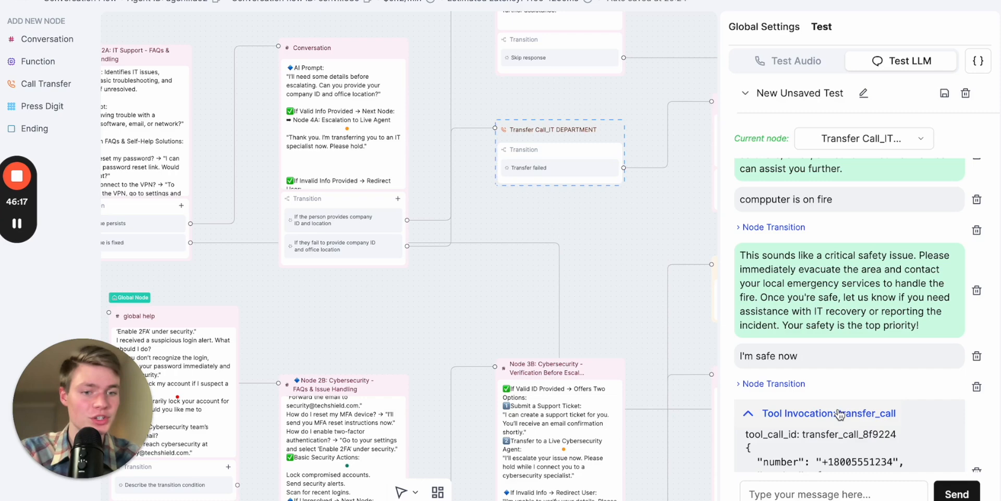
scroll(845, 396, "down", 2)
left_click(824, 303)
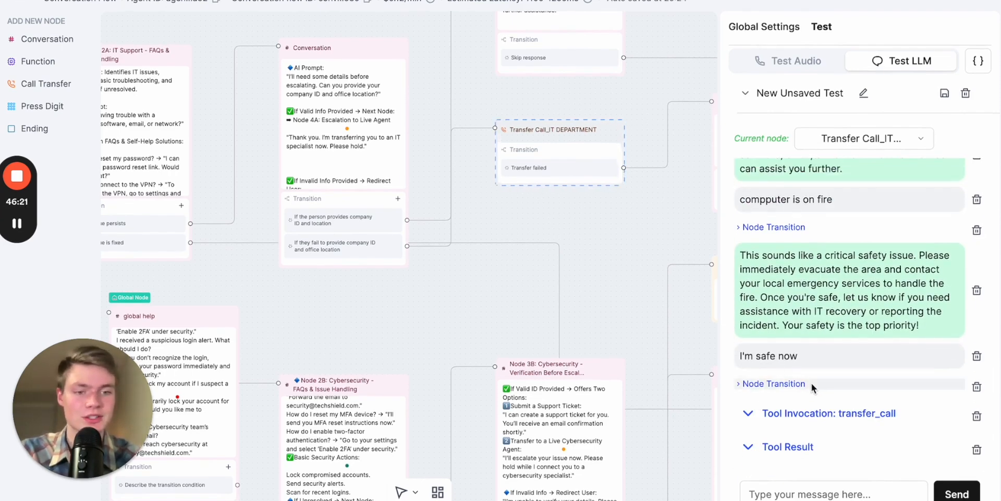
- Add "Do not transfer unless they provide their company ID and location." after the transfer sentence in the Conversation node's prompt
left_click_drag(384, 319, 448, 347)
left_click(411, 166)
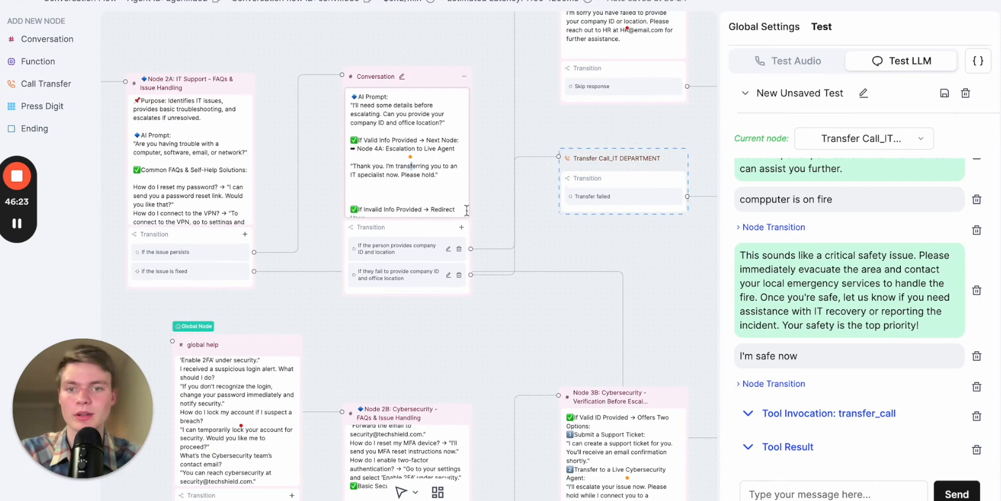
left_click(406, 185)
scroll(403, 208, "up", 1)
left_click(412, 336)
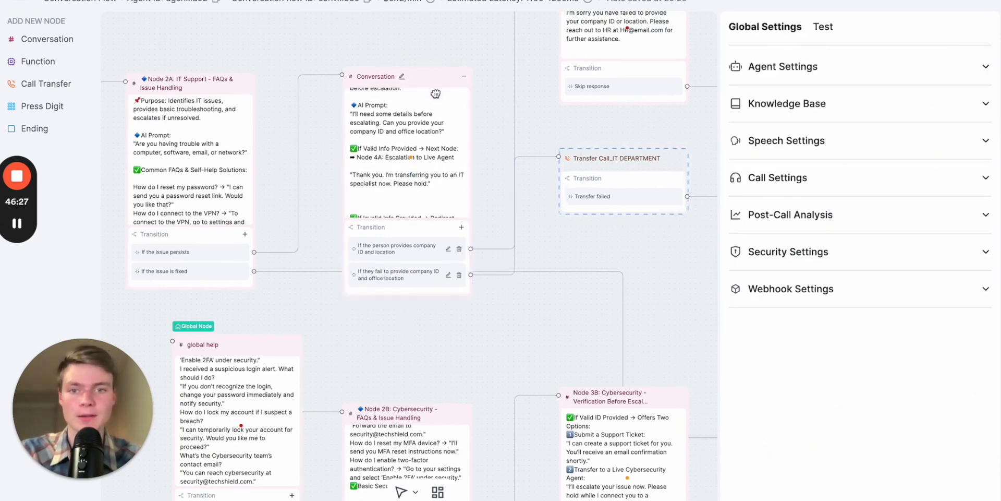
left_click(404, 218)
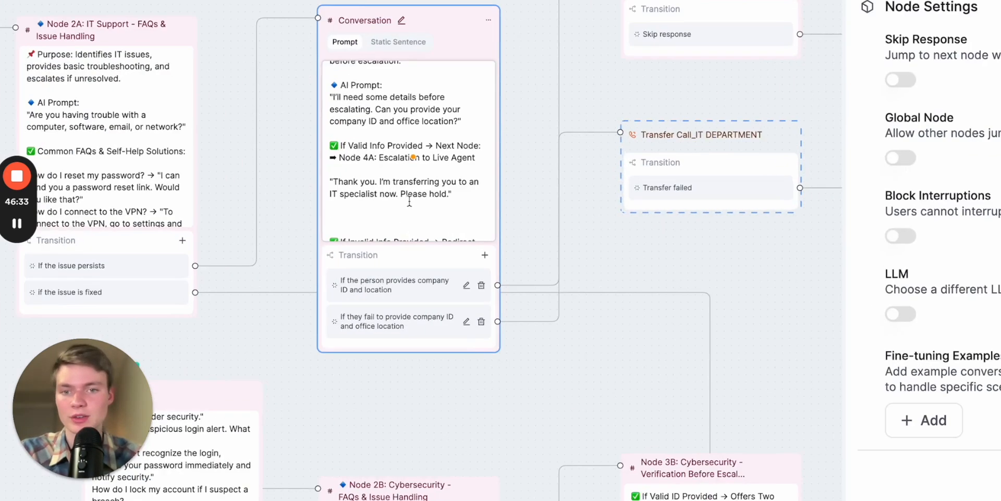
left_click(432, 203)
key("Return")
type("Do not transfer ")
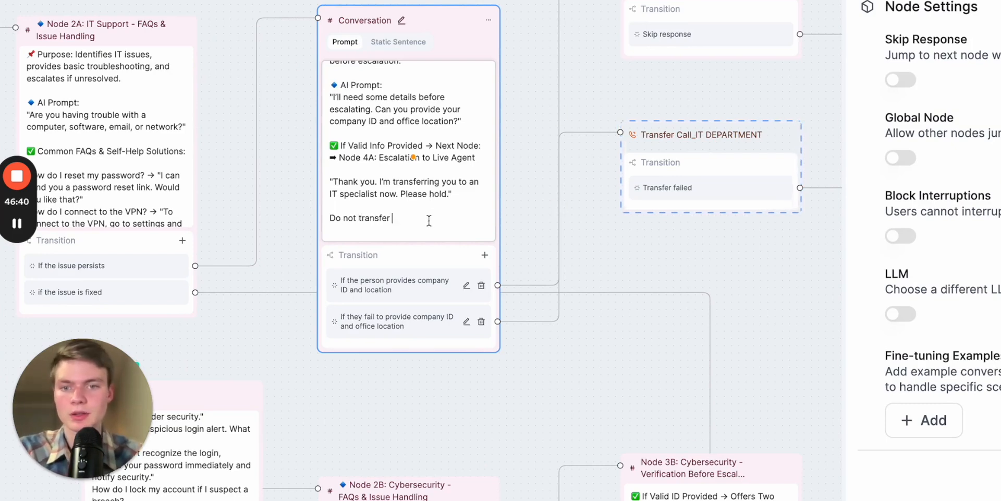
type("unless they prov")
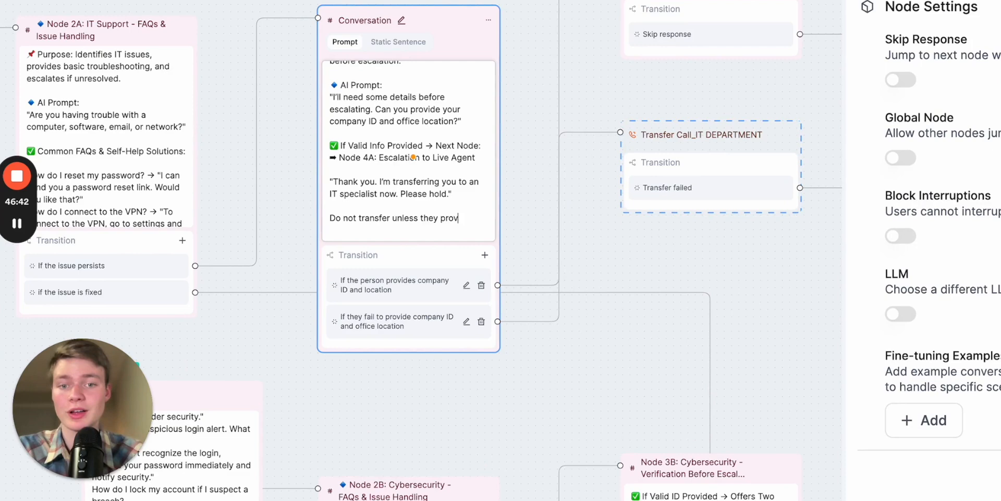
type("ide their company ID and location")
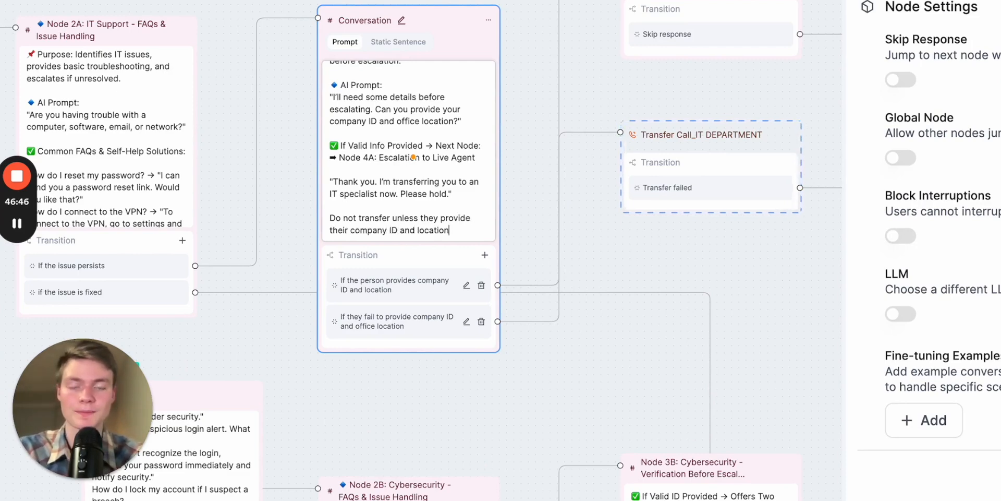
type(".")
left_click(482, 386)
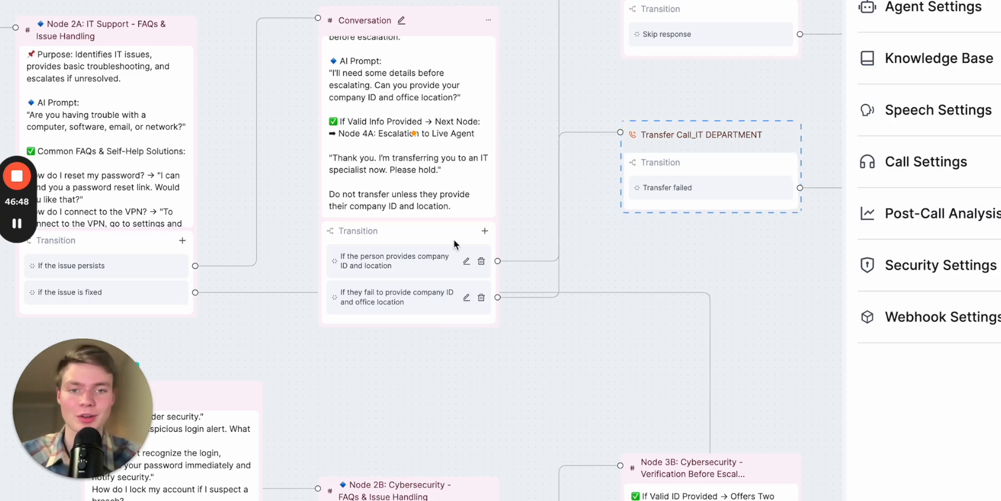
- Delete the previous LLM test conversation and restart the test from the Welcome Node with the agent speaking first
scroll(594, 277, "down", 3)
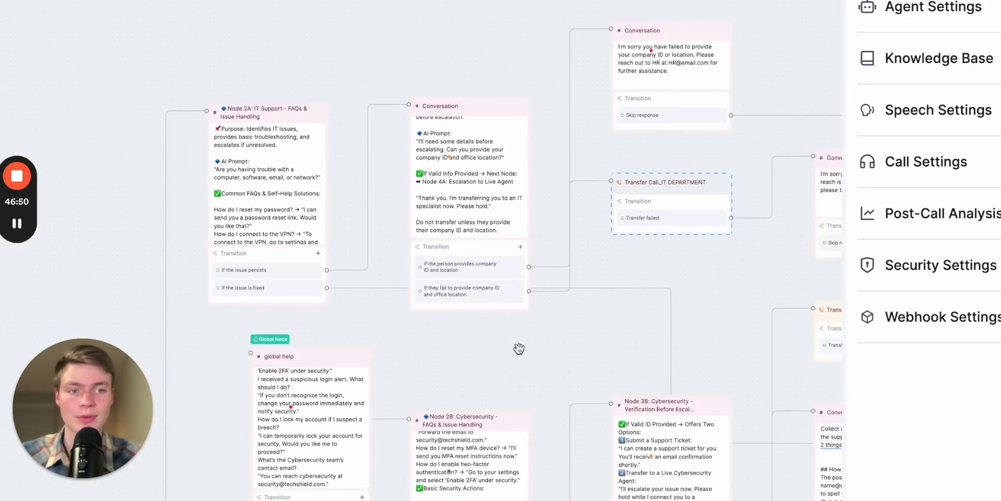
left_click_drag(523, 346, 615, 281)
left_click_drag(284, 497, 364, 355)
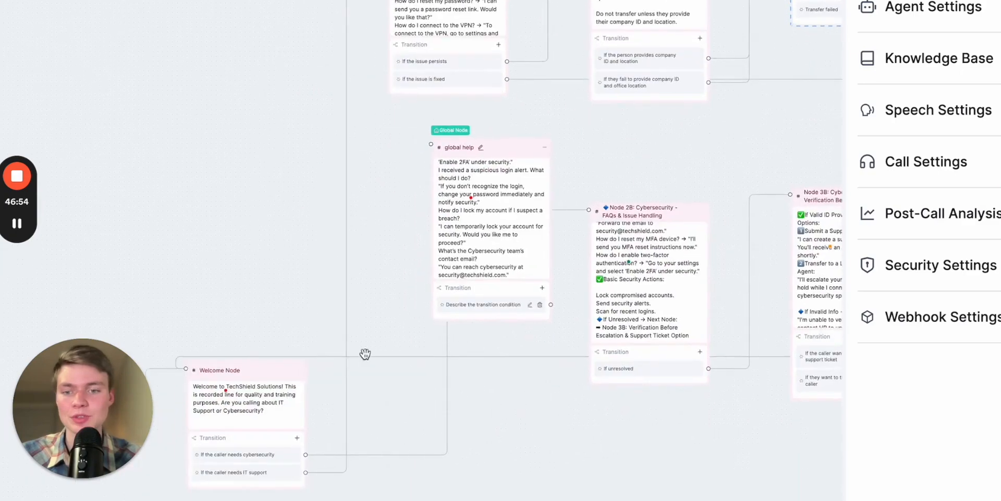
left_click(278, 380)
scroll(307, 239, "down", 2)
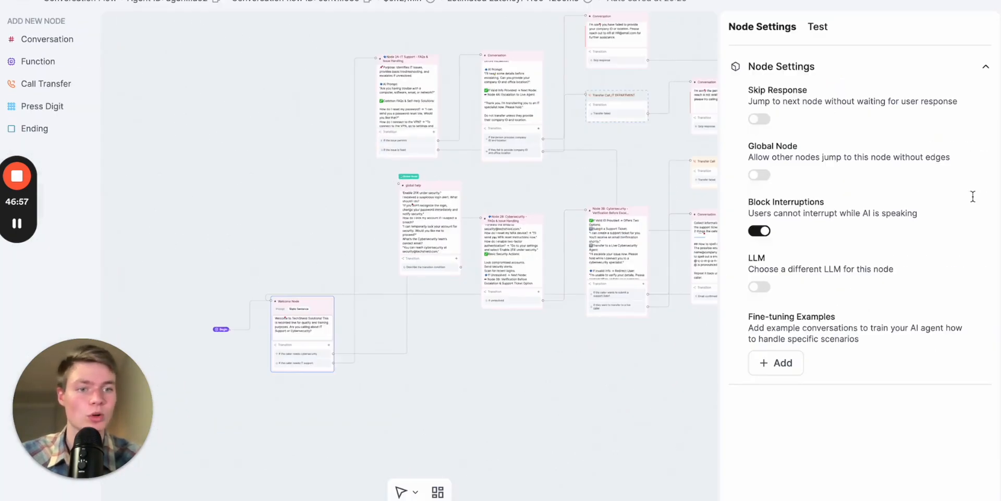
left_click(818, 27)
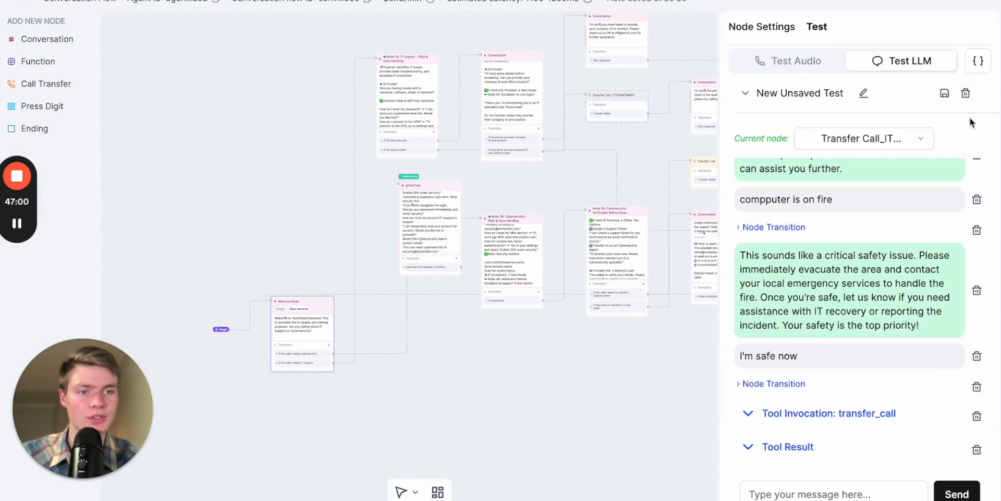
left_click(966, 94)
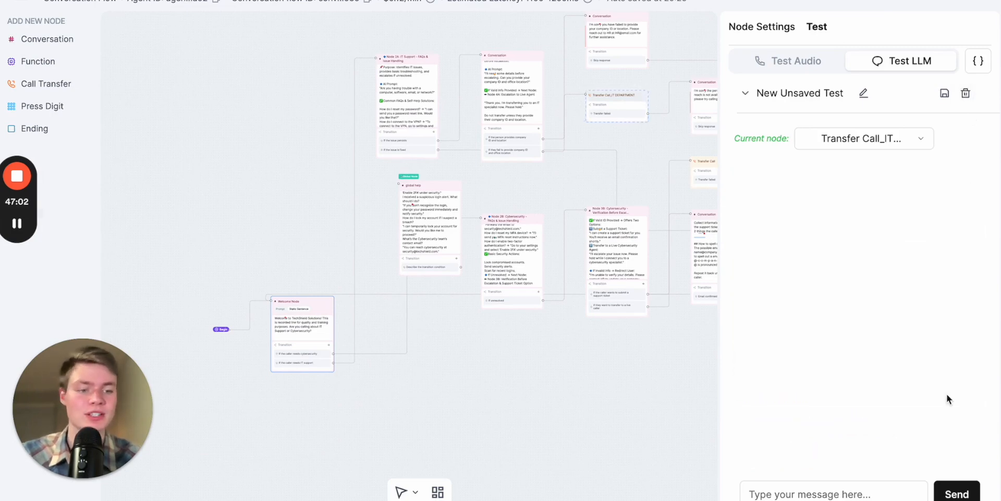
left_click(961, 490)
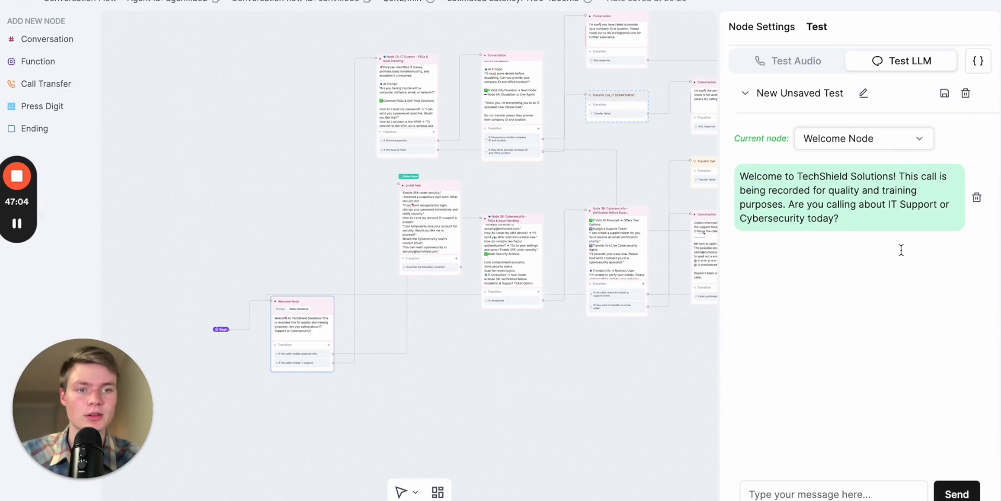
- Send "hello" and the request "IT support" in the restarted test chat
left_click(806, 495)
type("hello")
key("Return")
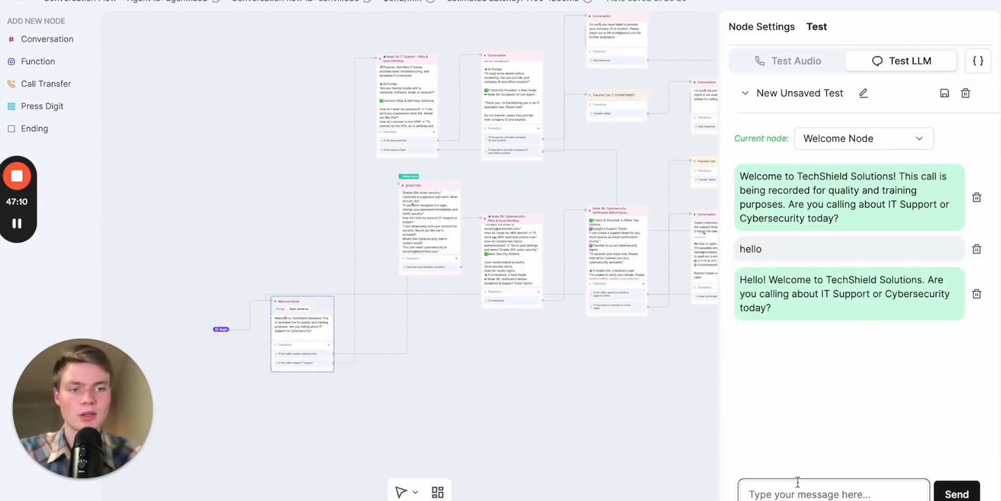
type("IT suppor")
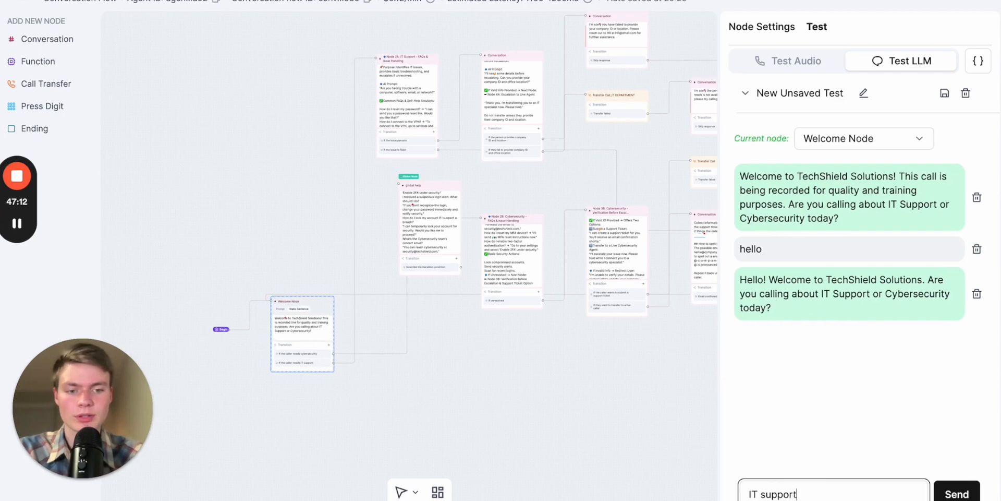
type("t")
key("Return")
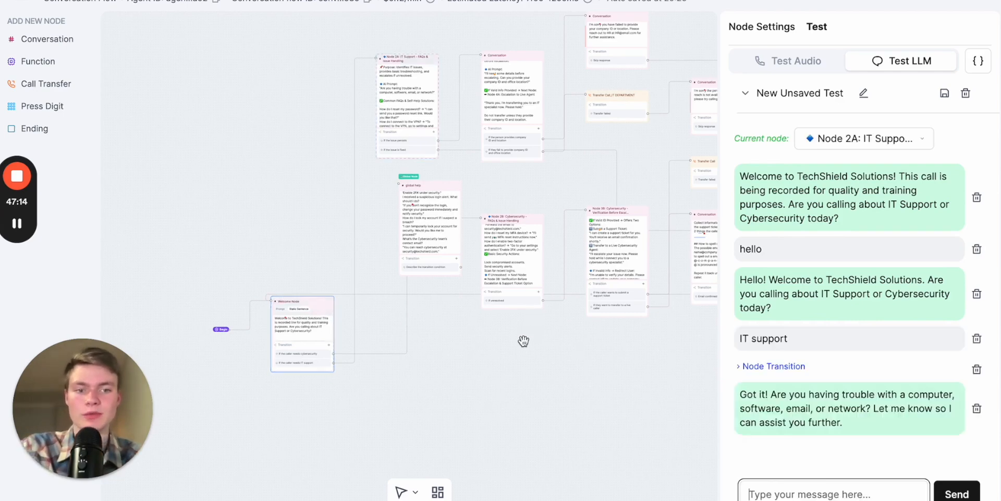
- Answer Node 2A's troubleshooting question with "network" and read the agent's reply
scroll(560, 354, "up", 3)
scroll(426, 216, "up", 2)
scroll(527, 261, "up", 2)
left_click(842, 492)
type("emai")
key("BackSpace")
key("BackSpace")
key("BackSpace")
type("netow")
key("BackSpace")
key("BackSpace")
type("work")
key("Return")
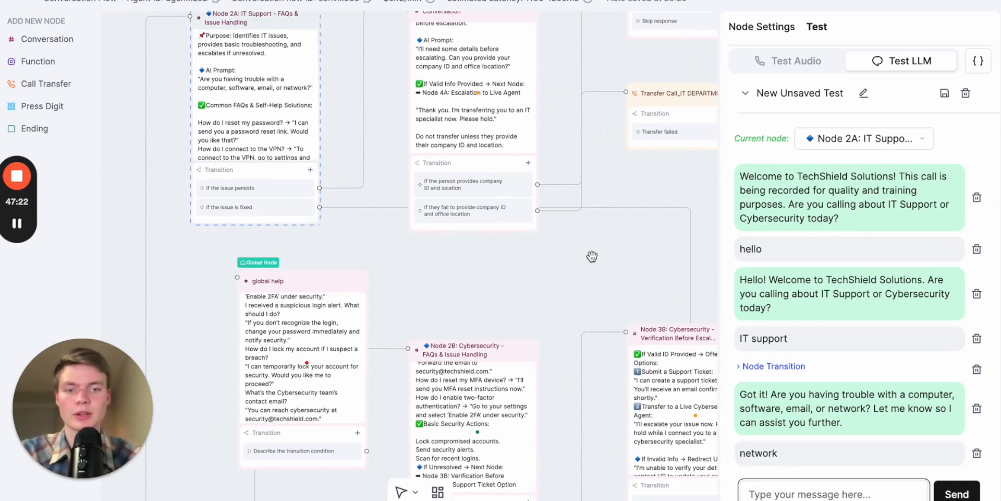
left_click_drag(545, 276, 423, 326)
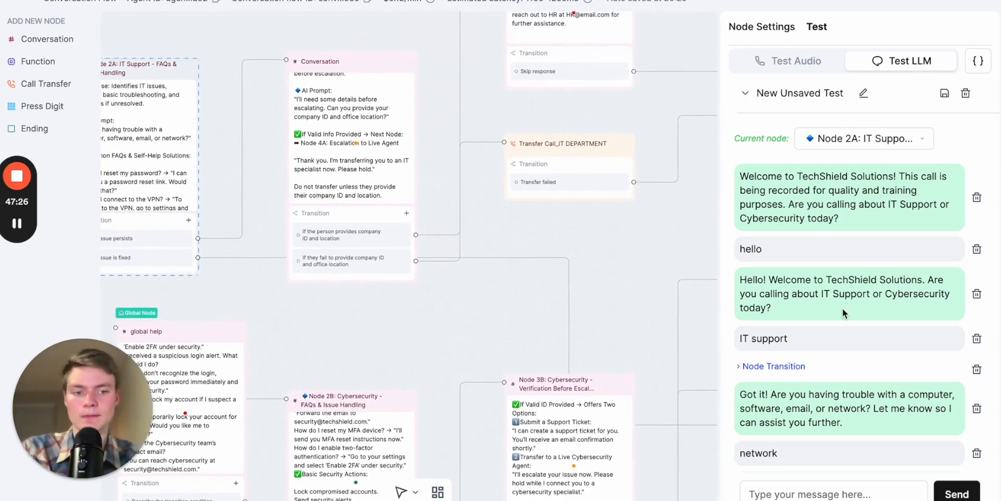
scroll(892, 370, "up", 1)
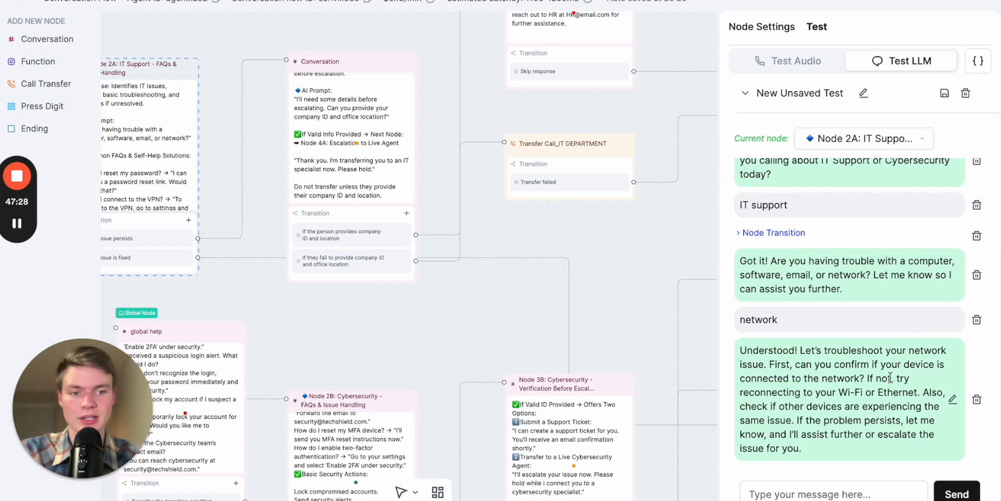
- Reply "still not working" in the test chat to trigger the transition for a persisting issue
left_click(833, 494)
type("still not working")
key("Return")
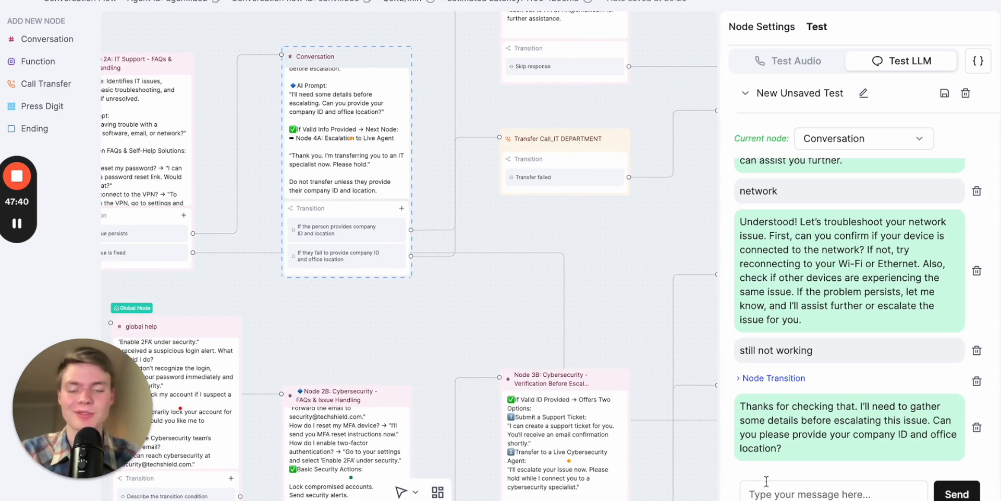
- Try to answer the agent's escalation question with a company ID and office location 557, and dismiss the response error
left_click(766, 491)
type("Company id is tom1")
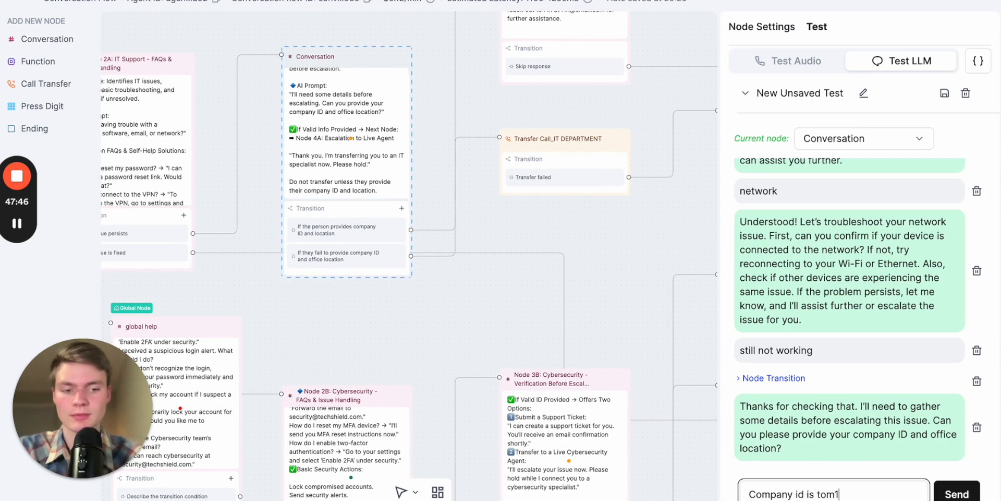
type("45 and o")
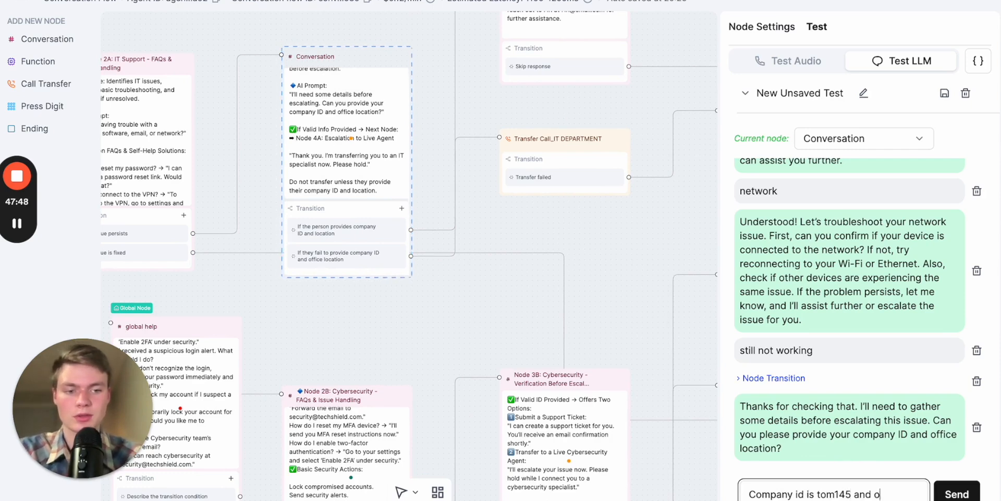
type("ffice location SST")
key("Return")
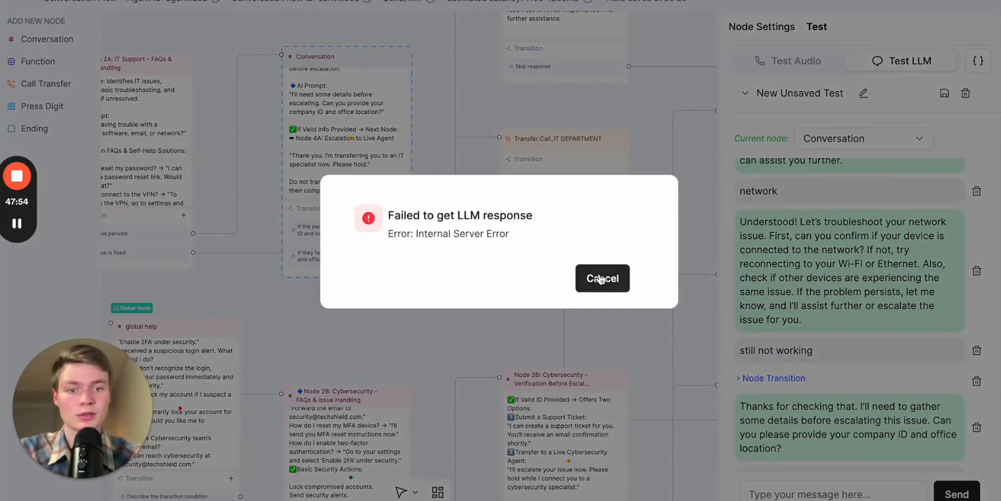
left_click(601, 278)
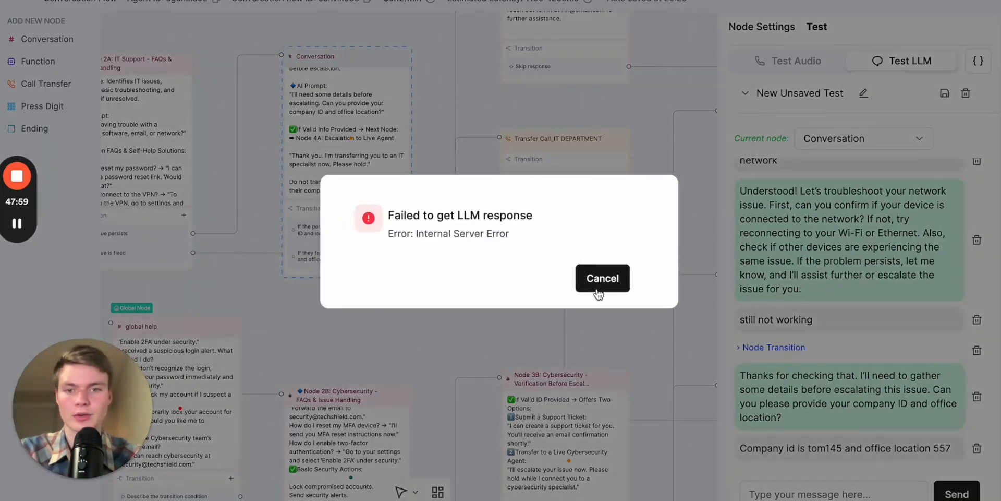
left_click(601, 278)
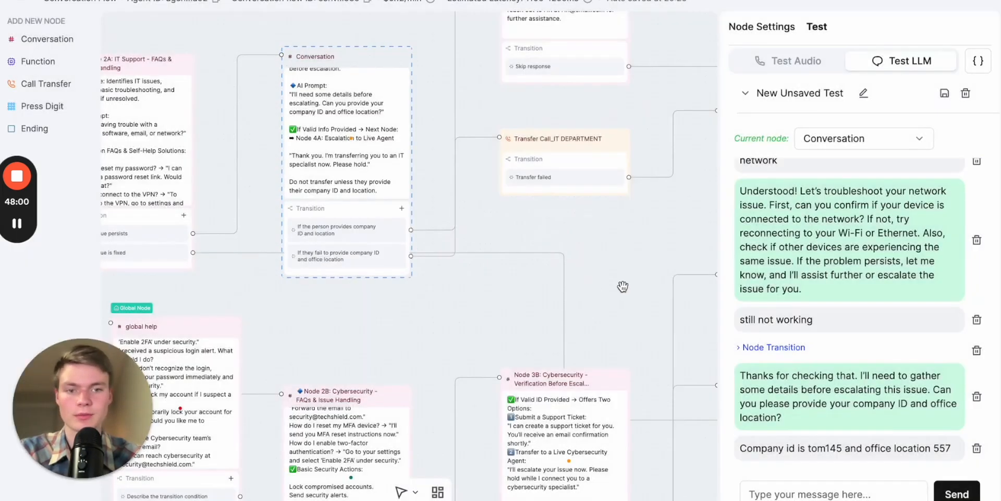
- Reopen the LLM test from the Conversation node, delete the unanswered company ID message, and reply "yes" instead
left_click(505, 308)
left_click_drag(512, 308, 534, 311)
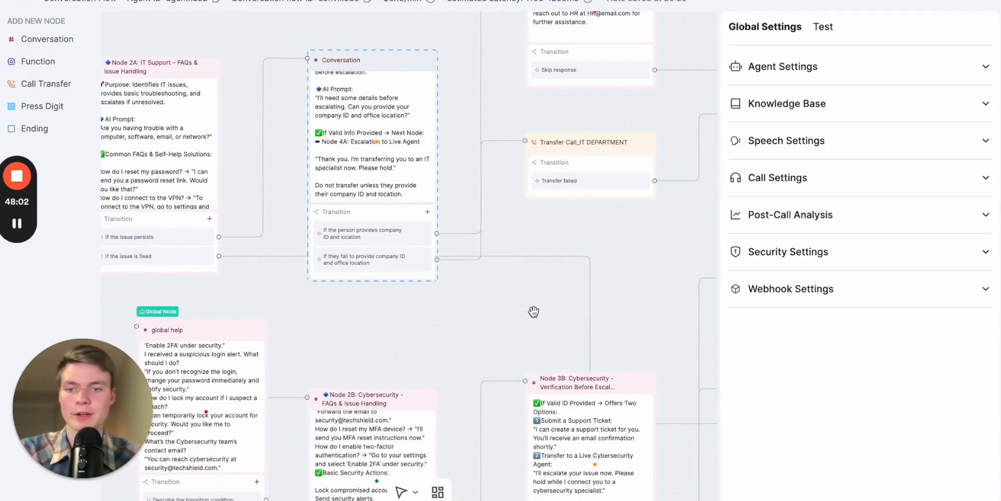
left_click(386, 74)
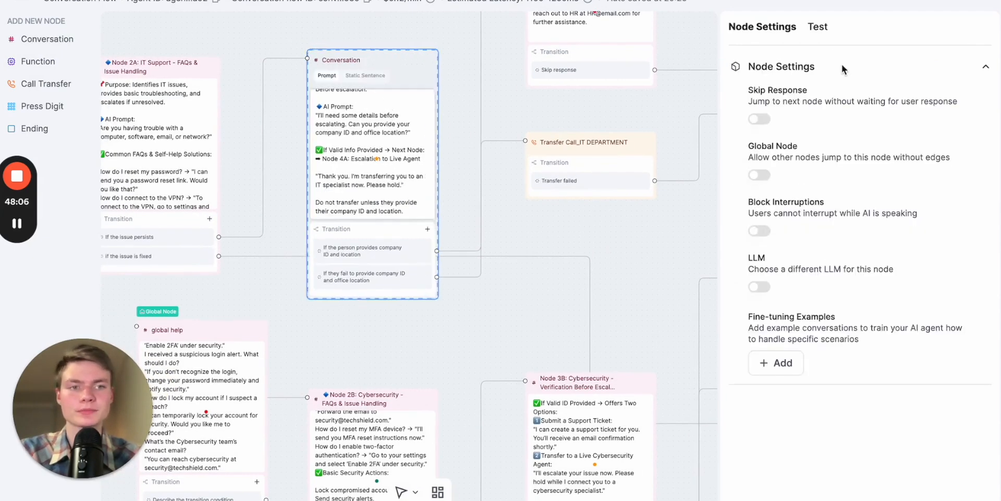
left_click(817, 27)
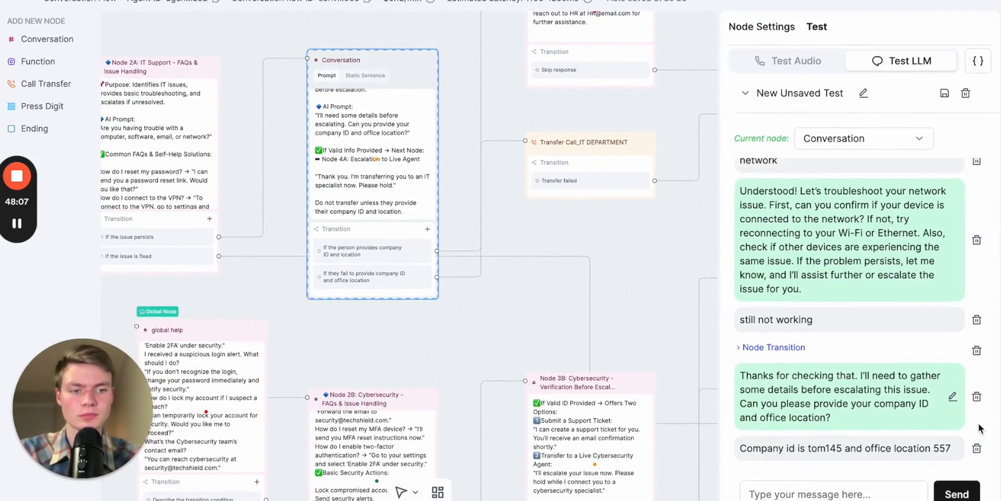
left_click(976, 451)
left_click(862, 494)
type("yes")
key("Return")
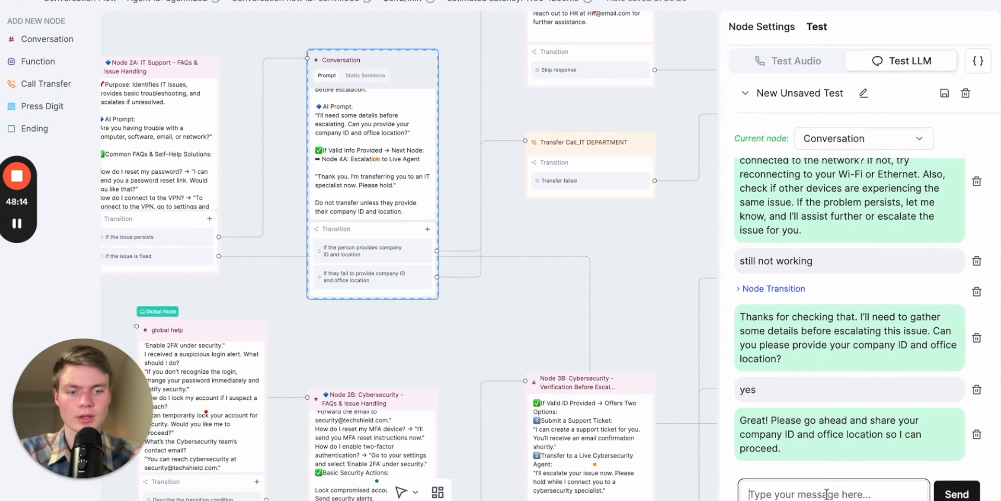
- Send the requested company ID and office location 45 in the test chat
type("company id: 4465")
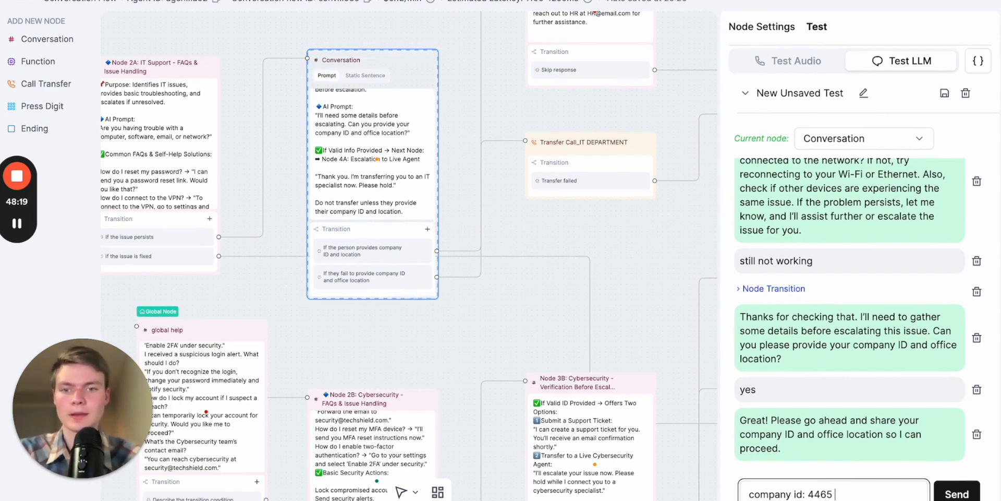
type(" office location")
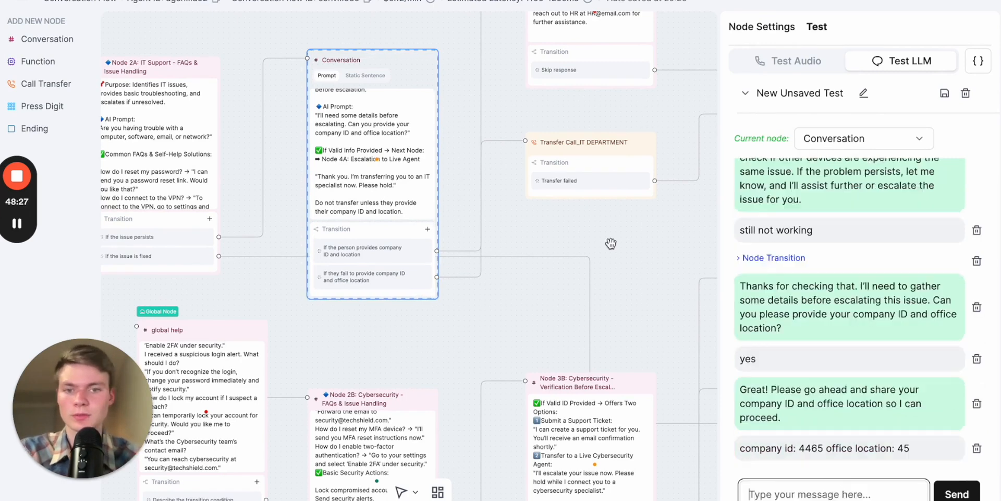
left_click_drag(611, 239, 565, 284)
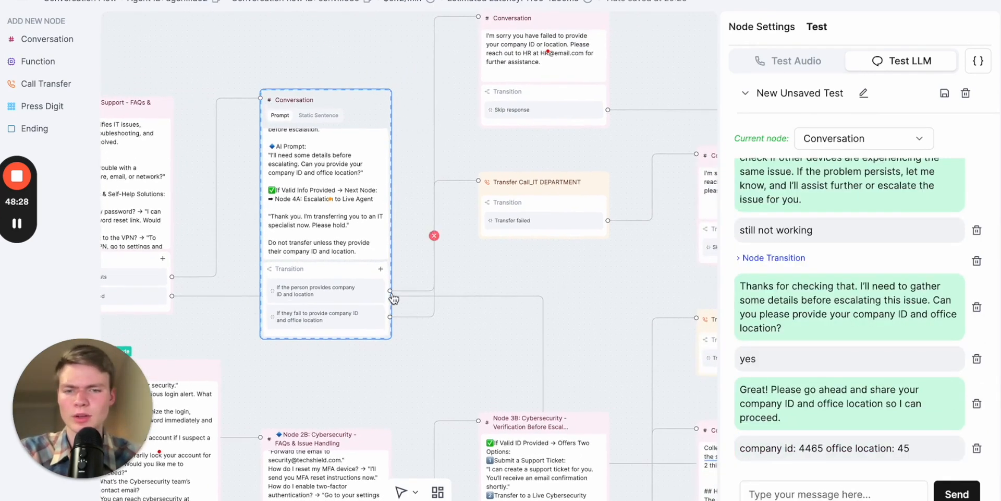
- Examine the Conversation node's prompt and transitions, and follow the flow back to the Welcome Node
left_click(356, 209)
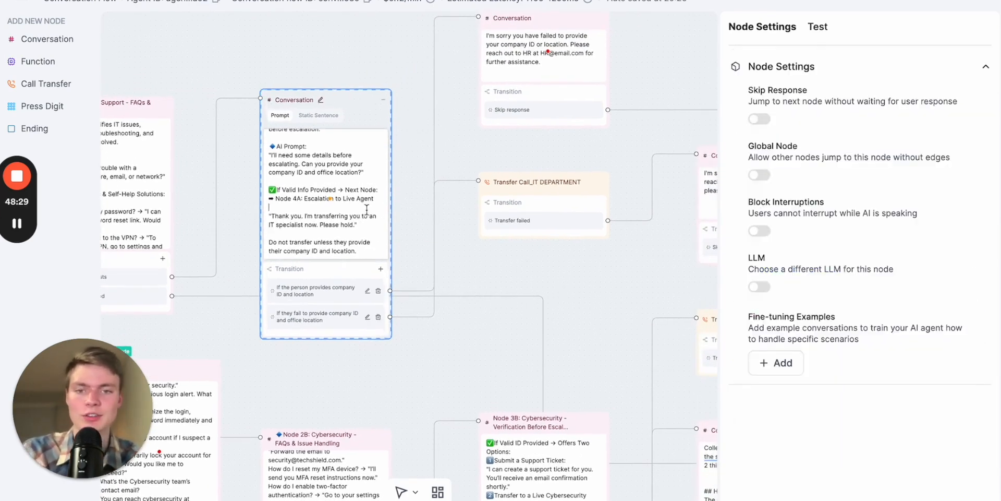
left_click(414, 230)
scroll(415, 230, "up", 2)
scroll(556, 270, "down", 2)
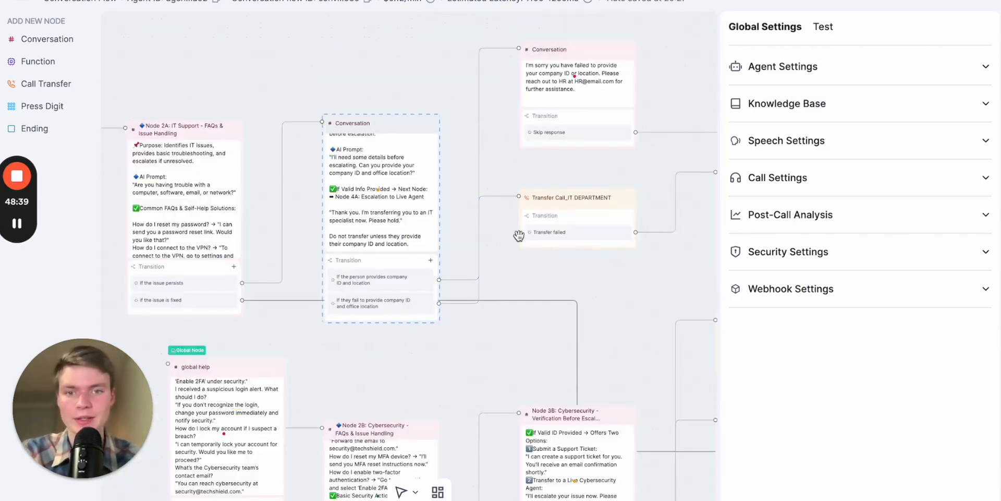
left_click_drag(534, 275, 624, 208)
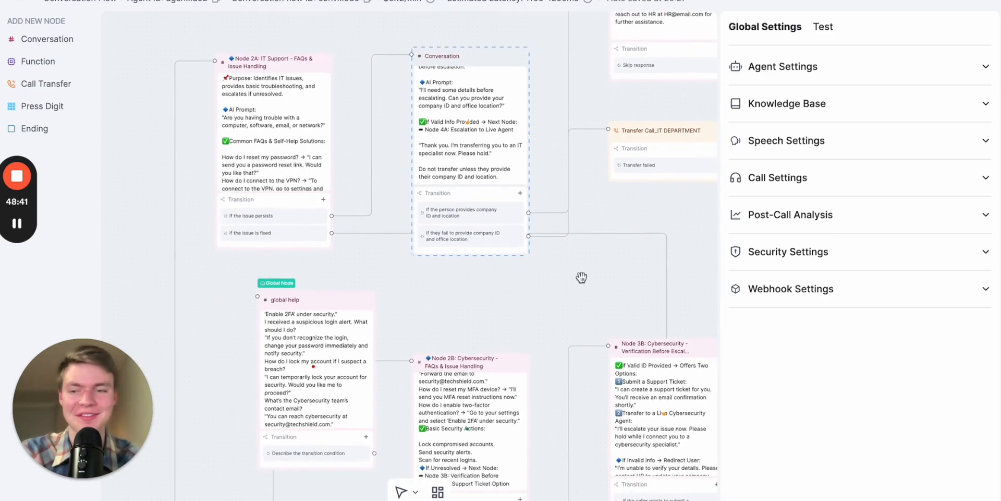
scroll(634, 261, "up", 3)
left_click(465, 185)
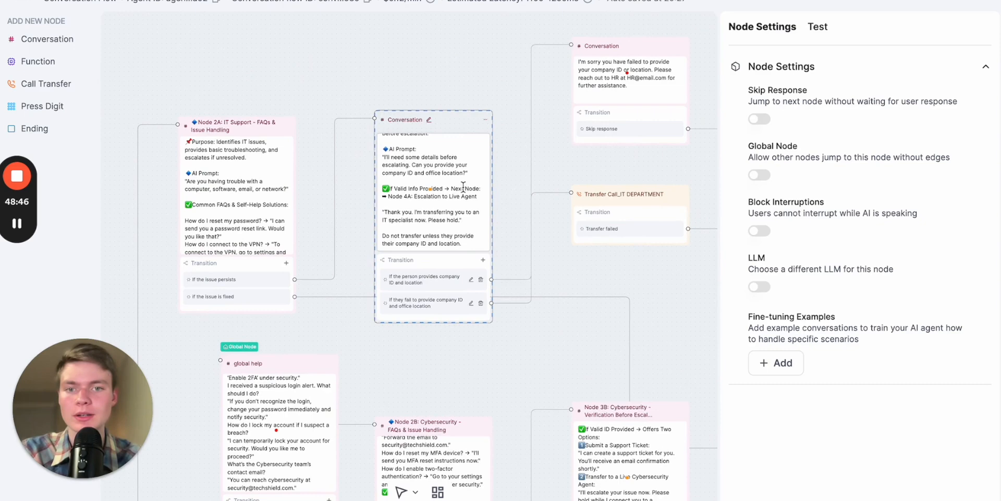
left_click_drag(489, 355, 622, 194)
scroll(560, 219, "down", 3)
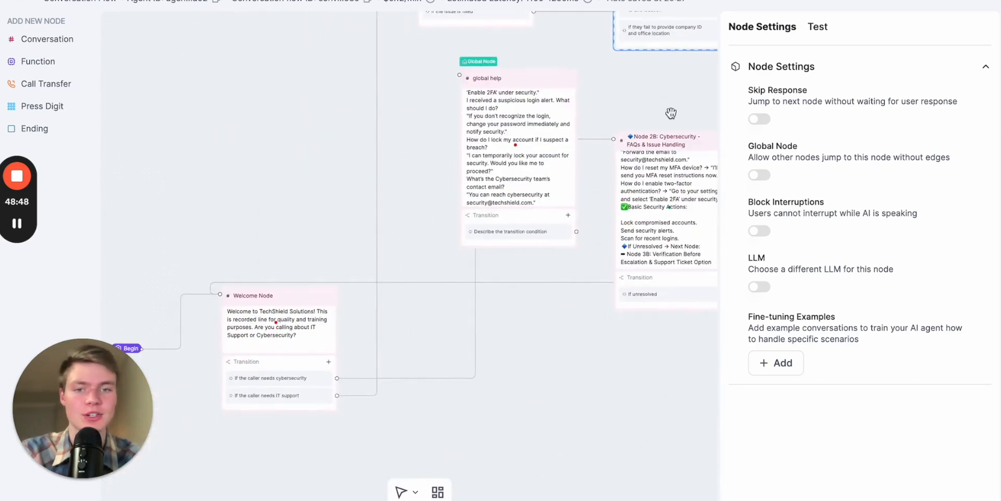
left_click(540, 268)
left_click_drag(527, 337, 545, 272)
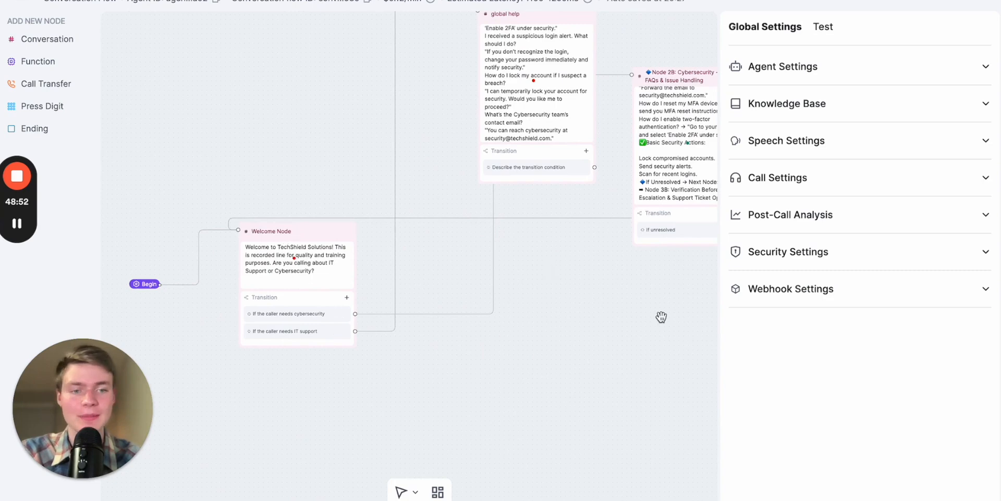
left_click_drag(581, 335, 601, 333)
- Start a conversation fine-tuning example for the Welcome Node with "IT" as the user line
left_click(328, 225)
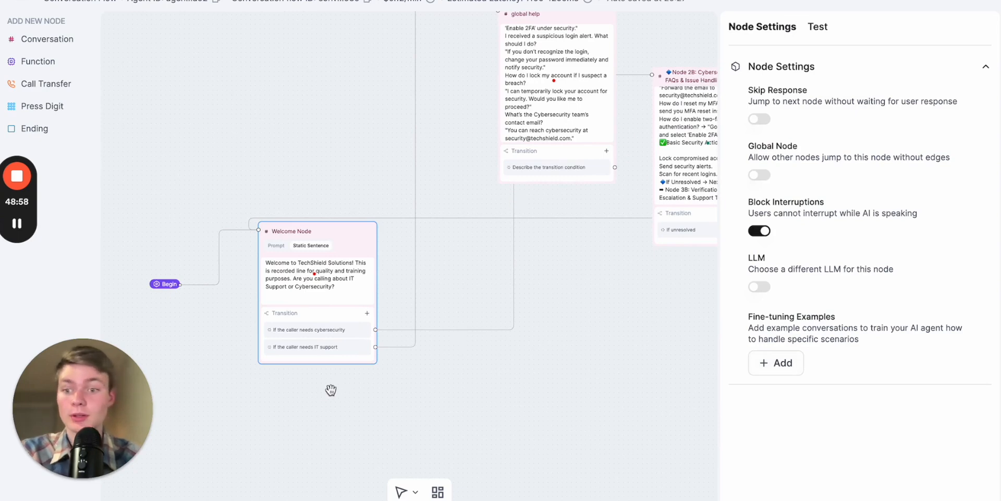
scroll(324, 391, "up", 3)
left_click_drag(361, 384, 482, 387)
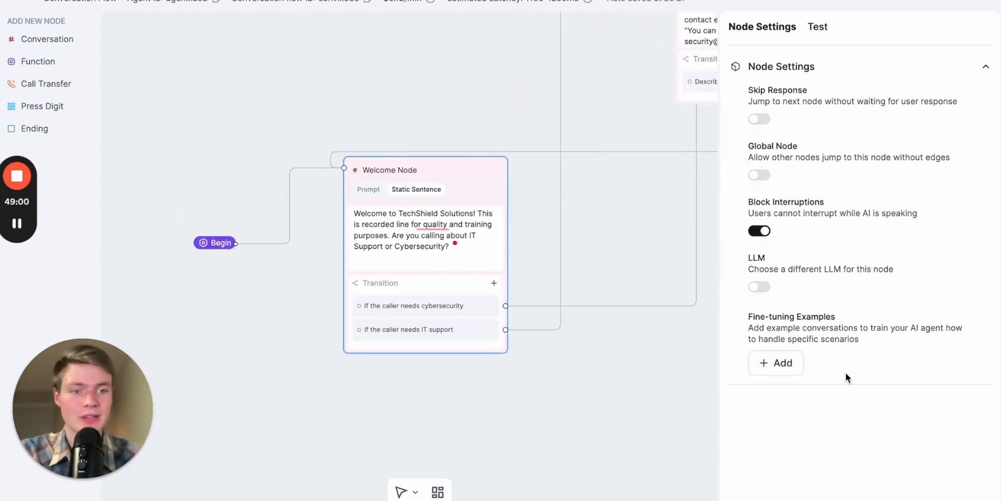
left_click(767, 368)
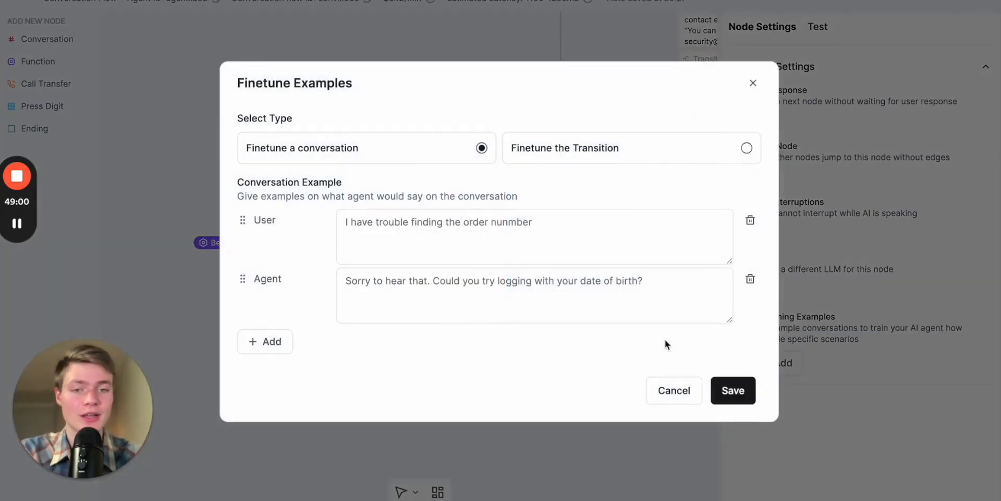
left_click(444, 246)
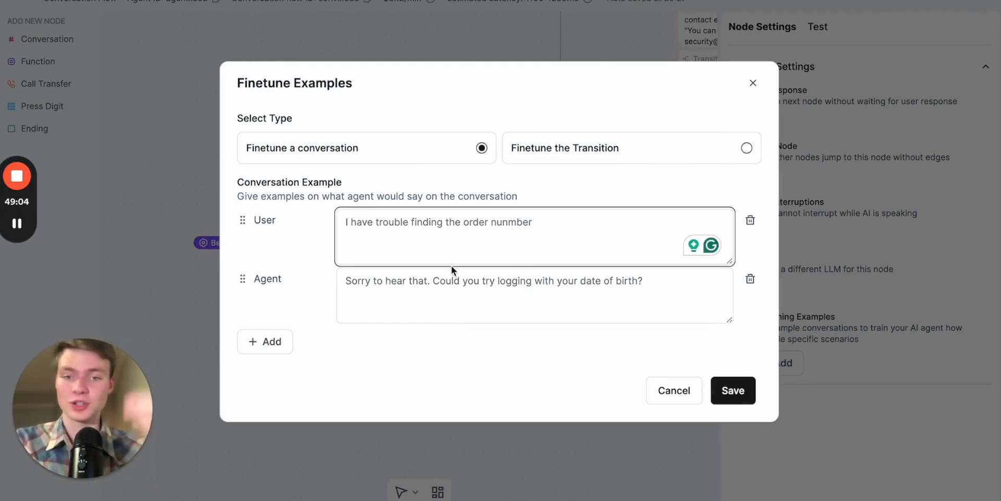
type("I have")
key("ctrl+a")
key("BackSpace")
type("IT")
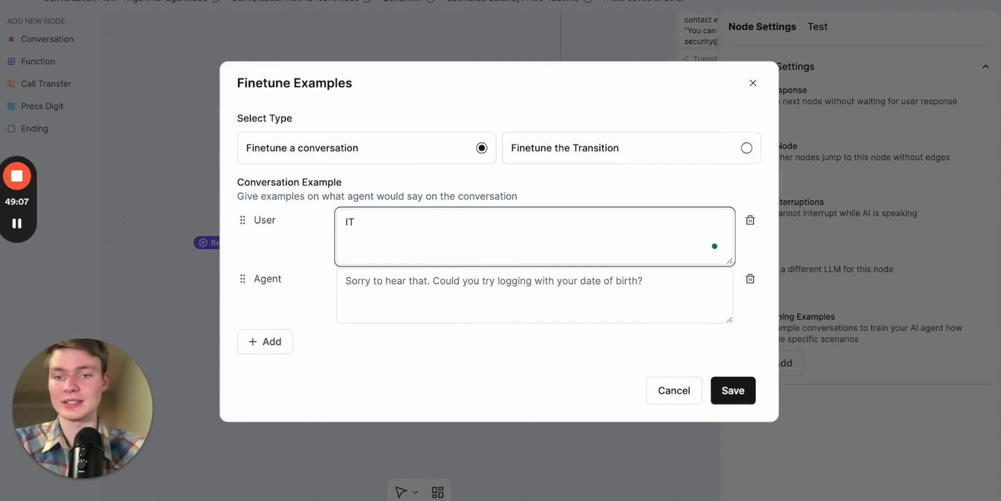
- Enter "It support is very important. I can help you with that." as the example's agent reply and save the example
left_click(473, 290)
type("It supp")
type("ort is very important. I'll h")
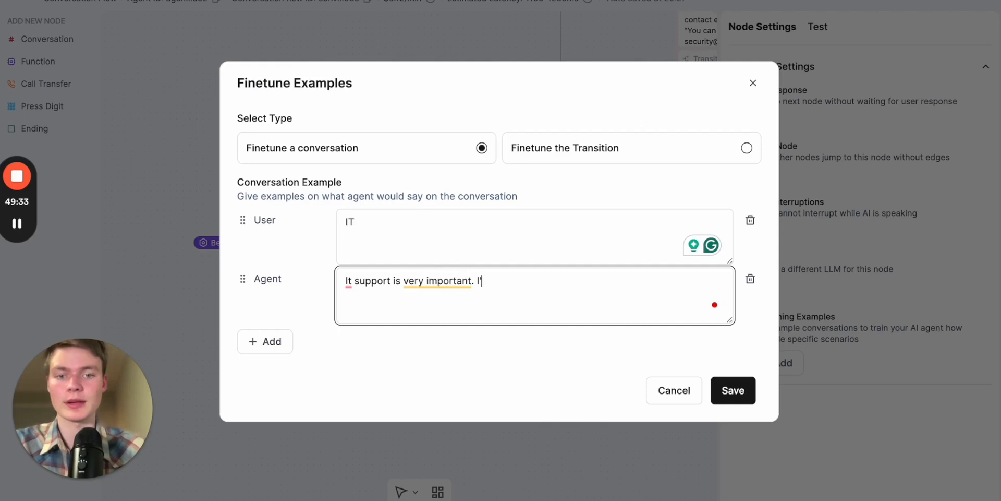
type("elp you with that.")
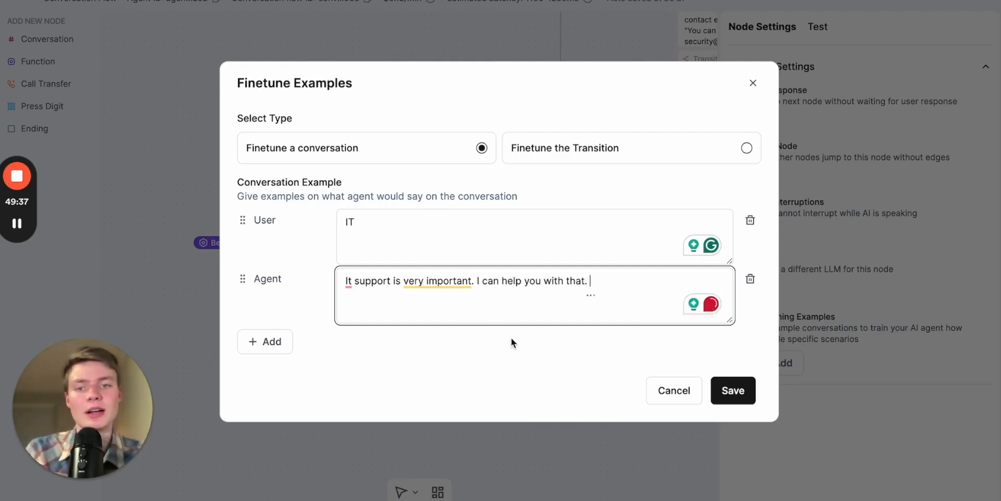
left_click(506, 340)
left_click(394, 231)
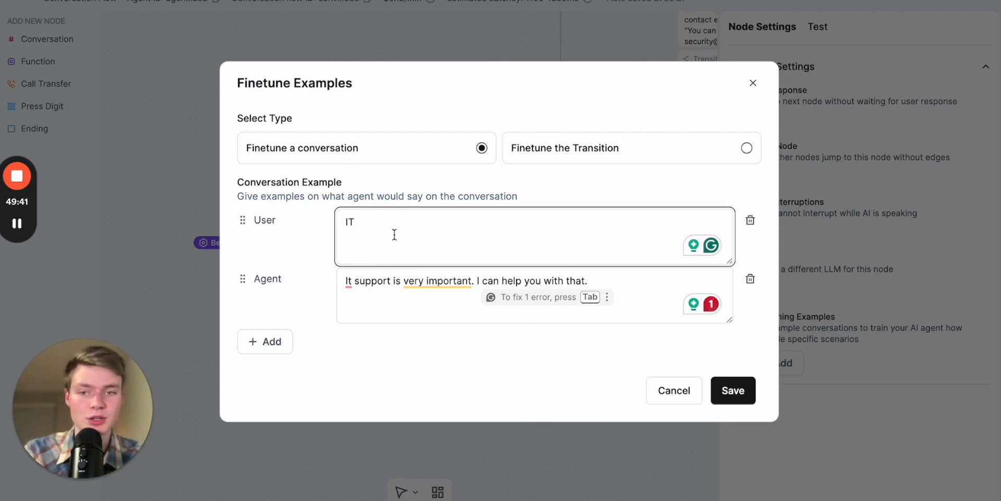
left_click(385, 300)
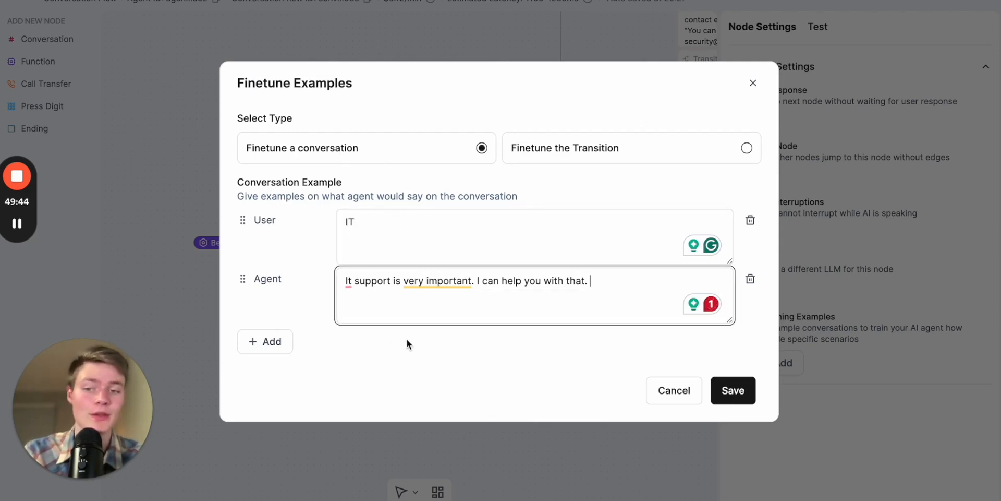
left_click(532, 183)
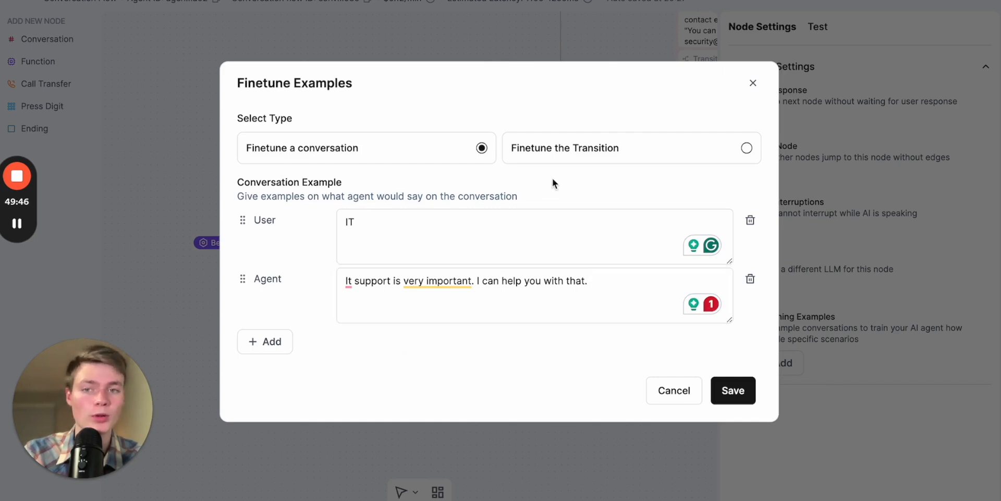
left_click(739, 400)
left_click(462, 250)
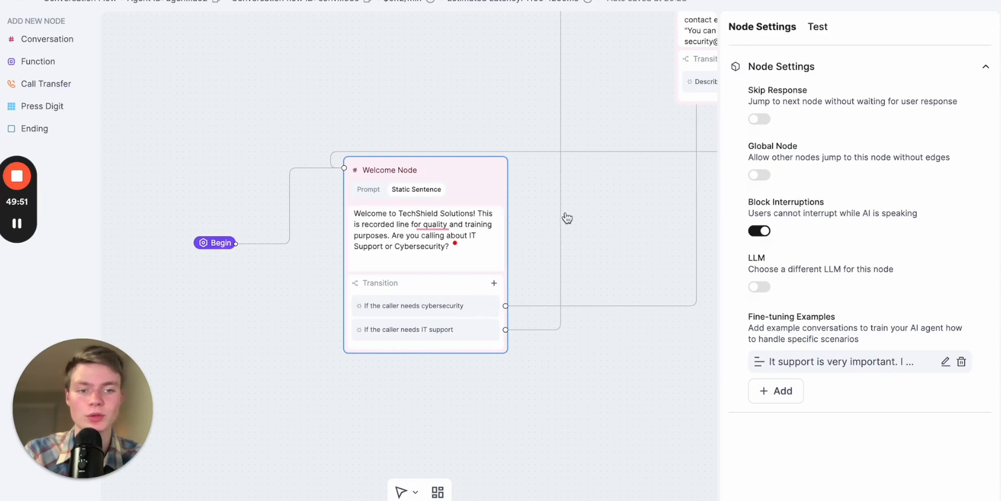
- Start a second Welcome Node fine-tuning example that fine-tunes the transition, with the user line "I need IT HELP."
left_click(776, 391)
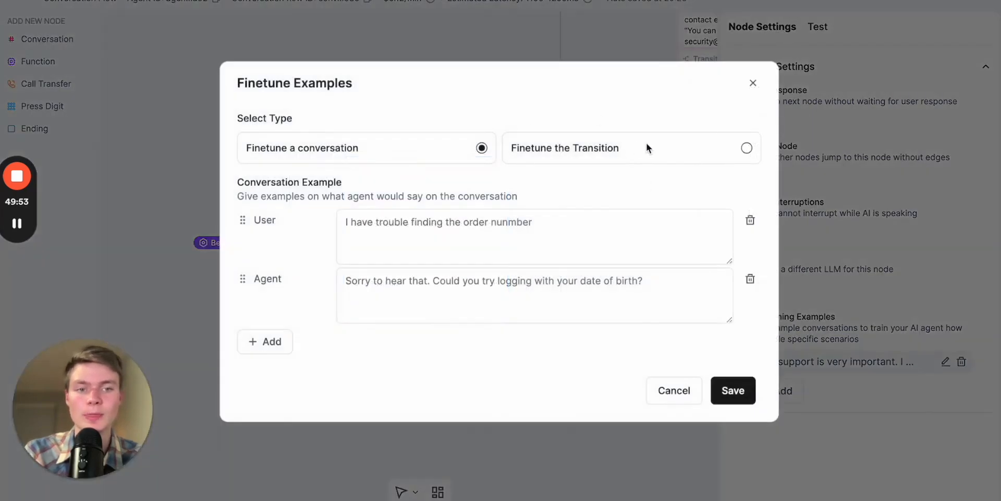
left_click(746, 148)
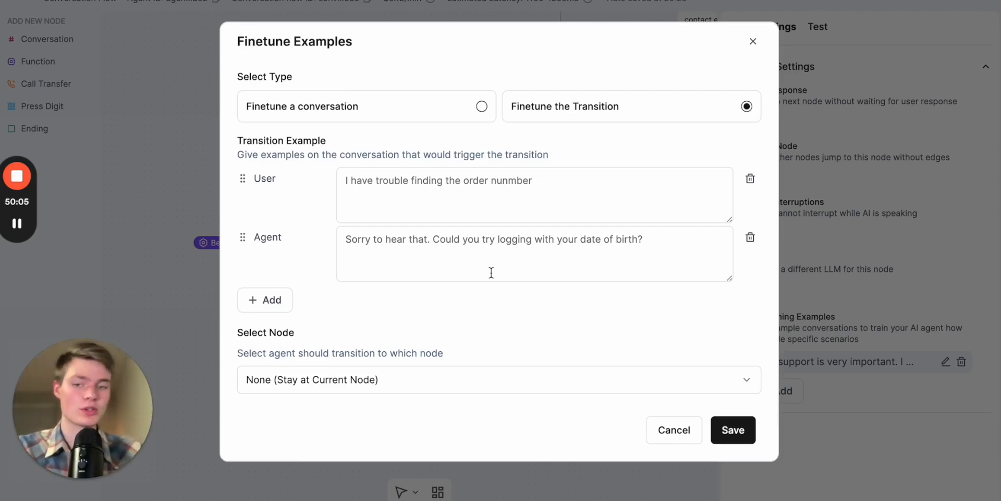
left_click(476, 203)
key("ctrl+a")
key("BackSpace")
type("I need IT HELP.")
- Enter "Okay I understand you need IT help." as the agent line and choose Node 2A: IT Support as the transition target
type("y")
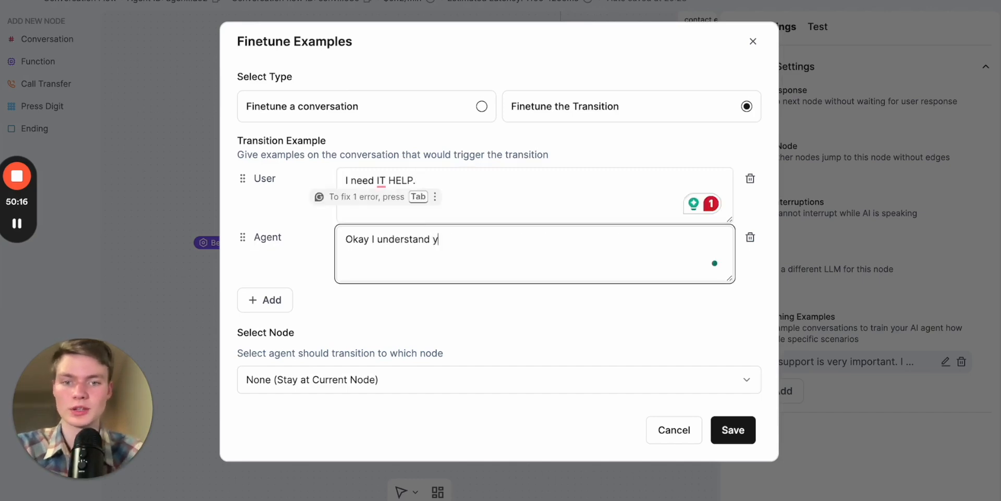
type("ou need")
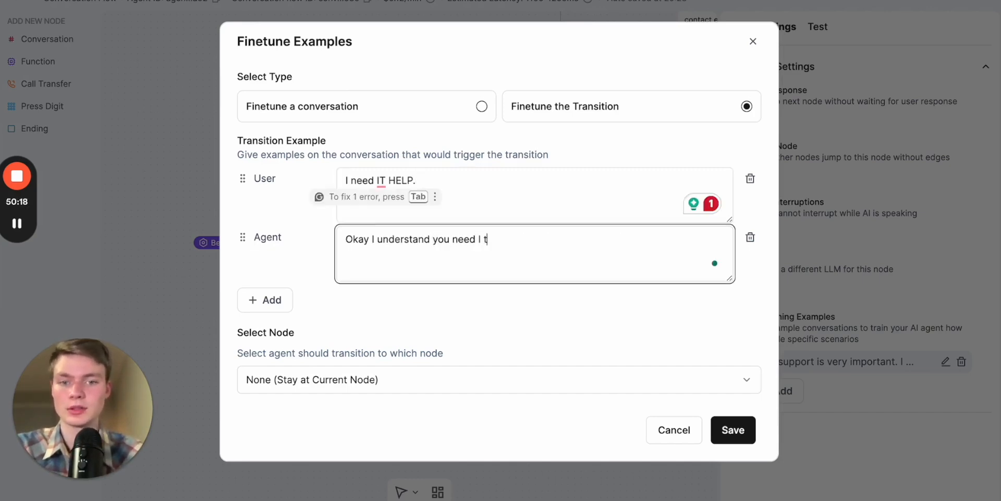
type(" IT help.")
left_click(552, 338)
left_click(472, 377)
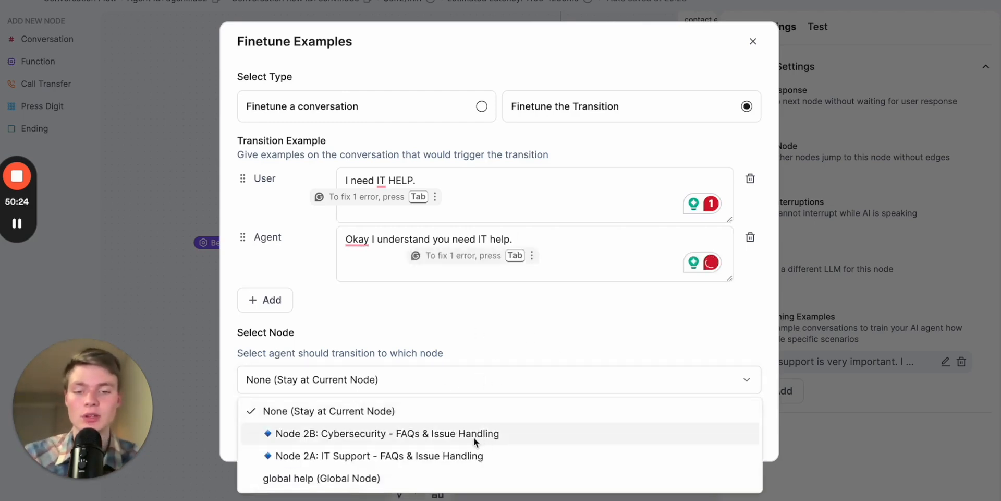
left_click(465, 456)
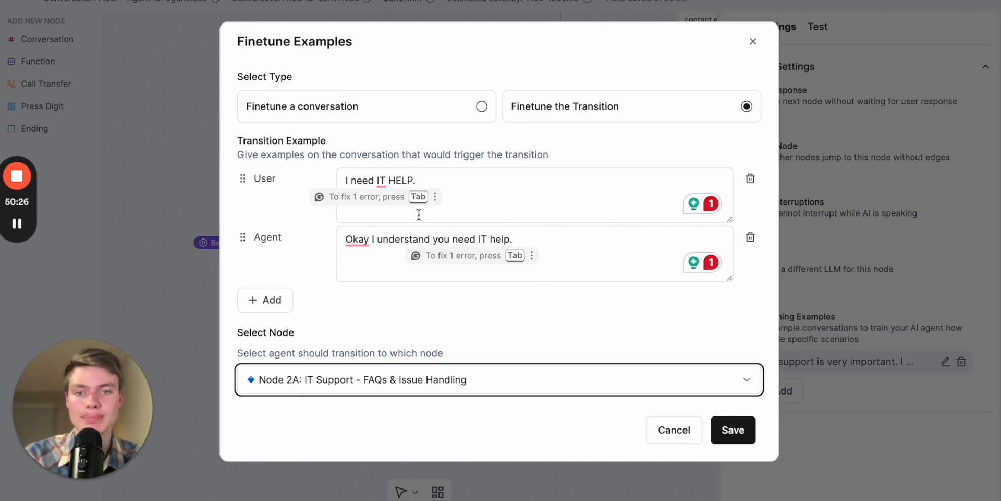
- Add a function execution entry to the Welcome Node's transition example and close the example without saving it
left_click(531, 322)
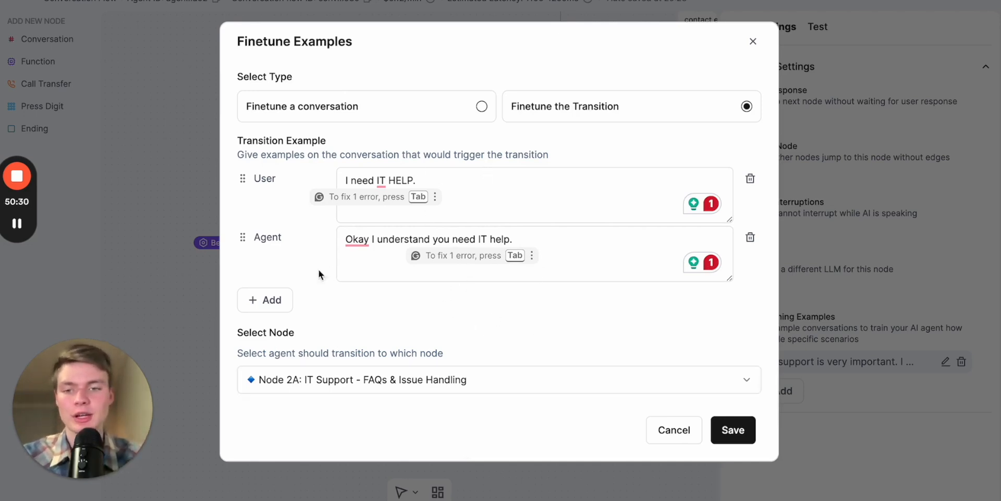
left_click(270, 299)
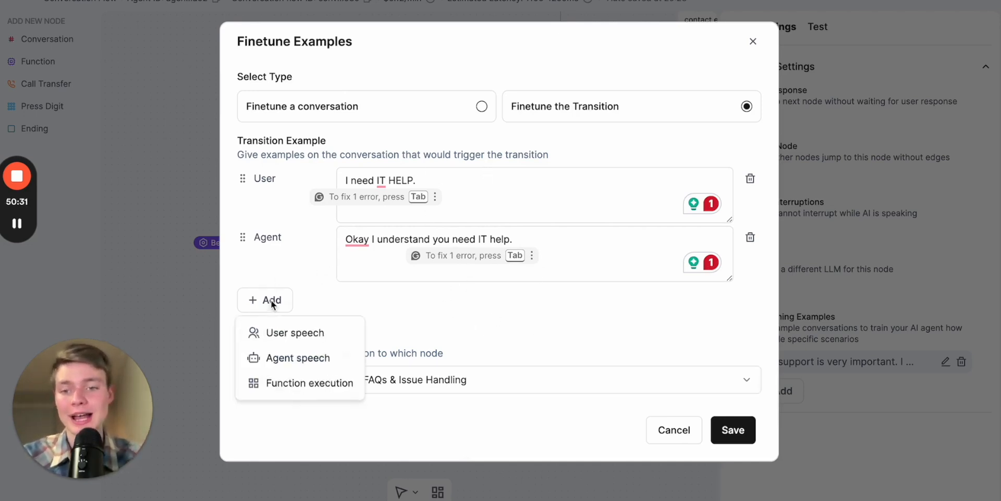
left_click(334, 384)
scroll(449, 321, "down", 2)
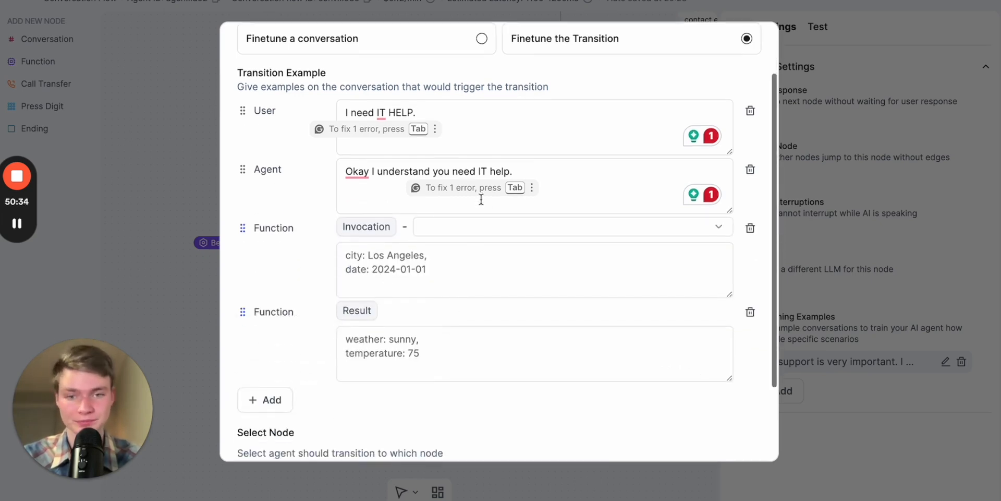
scroll(307, 271, "up", 1)
left_click(446, 249)
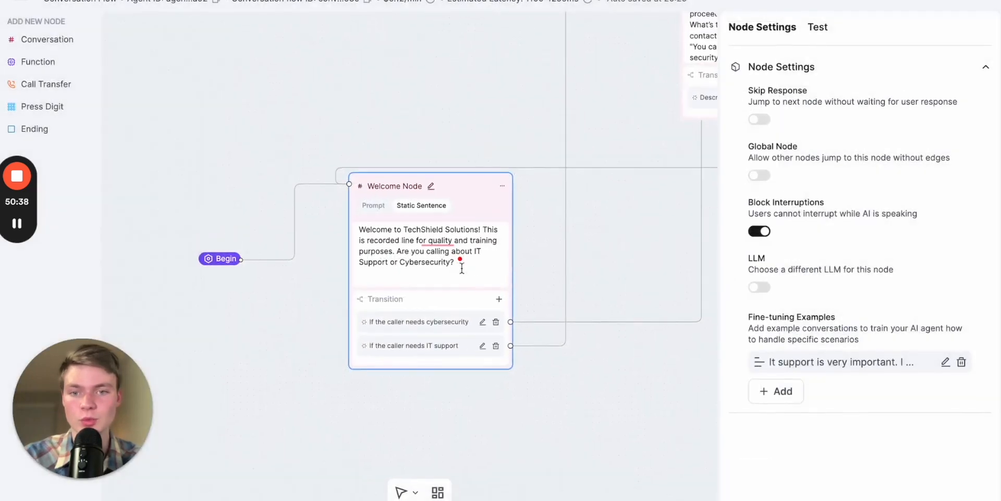
left_click_drag(525, 232, 483, 229)
left_click(492, 228)
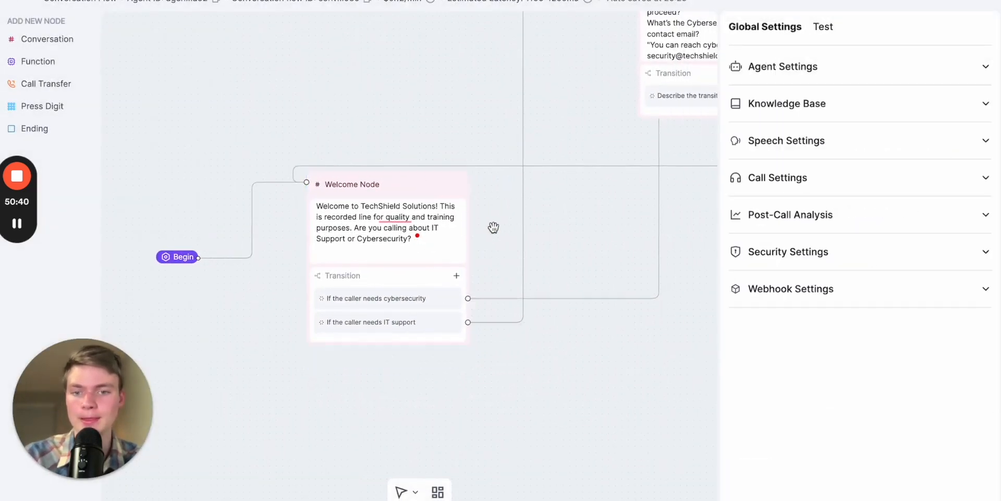
left_click_drag(604, 238, 453, 282)
scroll(557, 233, "down", 2)
scroll(473, 276, "down", 2)
left_click(887, 67)
left_click(882, 64)
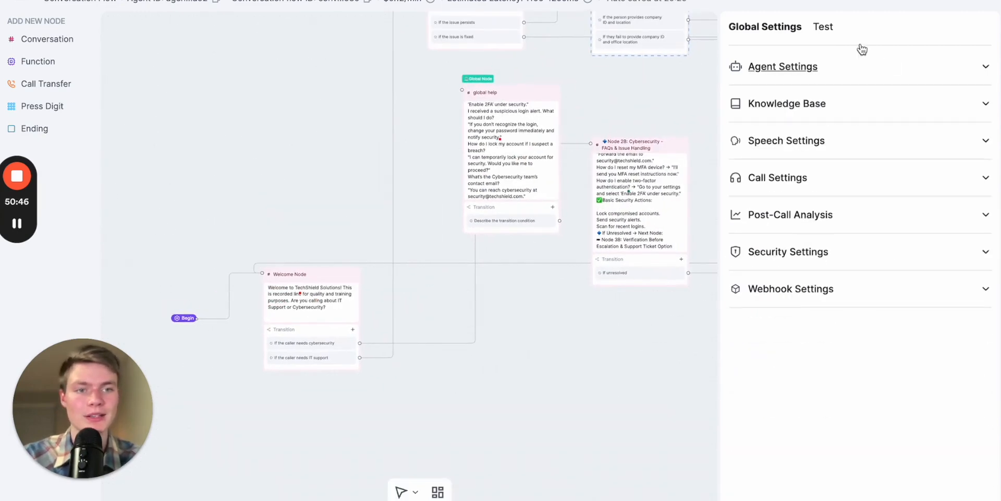
- Clear the previous LLM test conversation and start a new one, answering the welcome question with "Cybersecurity"
left_click(822, 27)
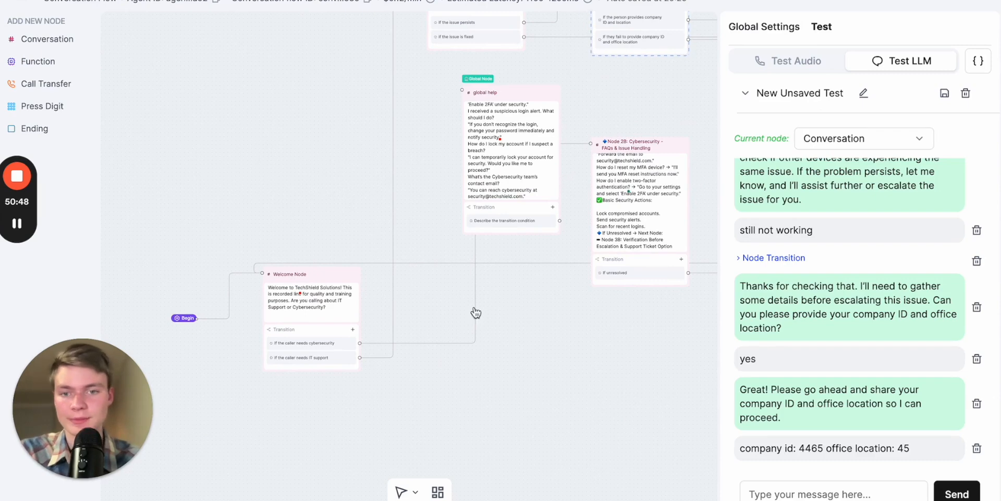
left_click(964, 93)
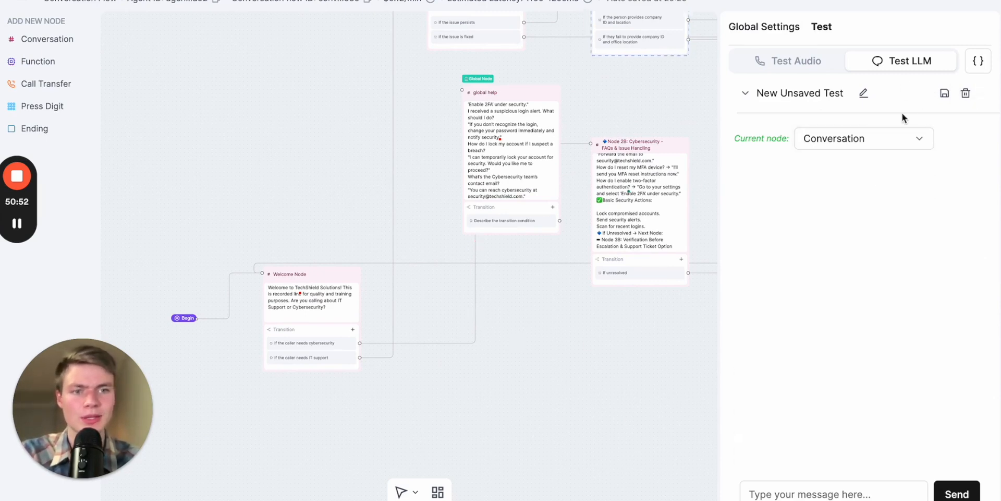
left_click(817, 491)
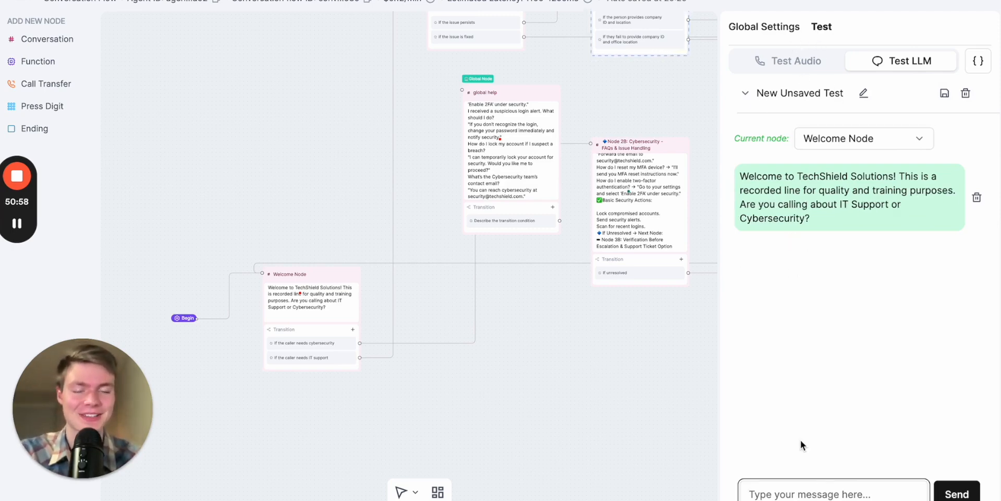
type("Cyb")
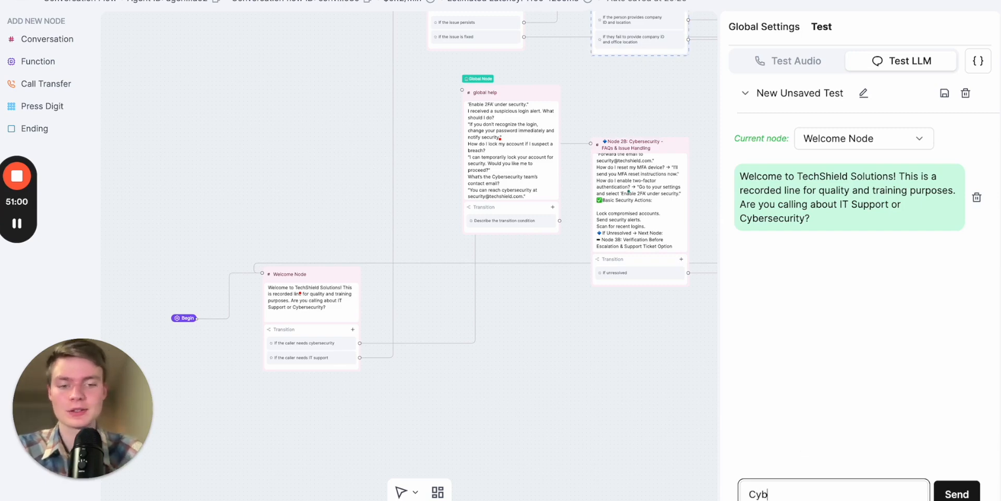
type("ersecurityu")
key("Return")
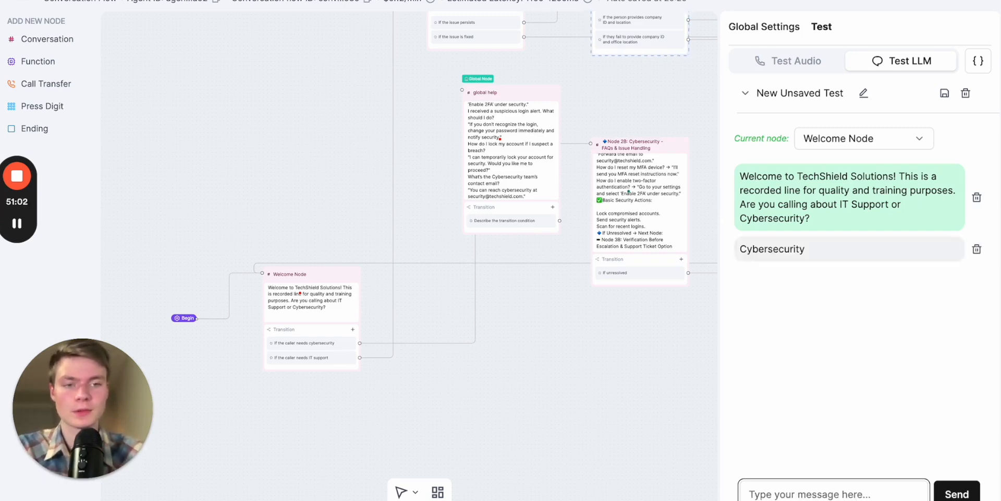
- Reply "security breach" to the agent's question about the type of cybersecurity issue
left_click_drag(644, 373, 527, 369)
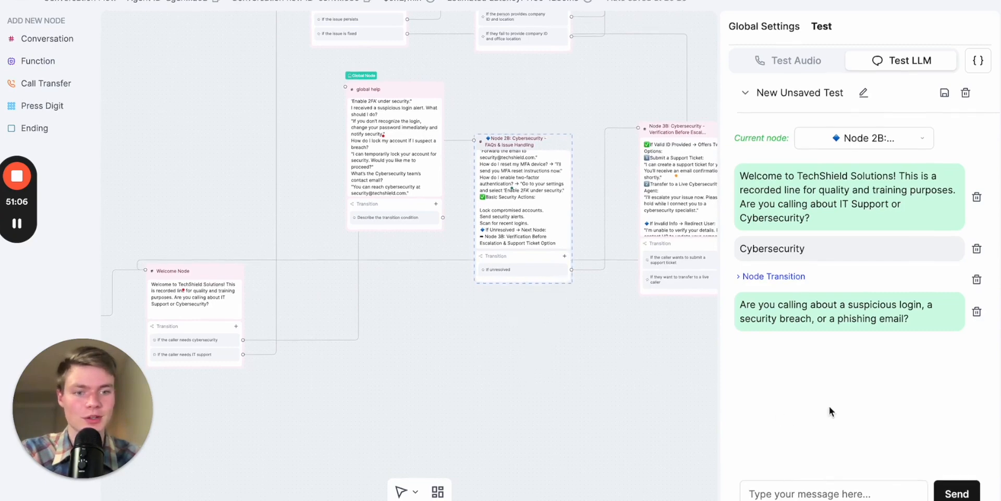
left_click(814, 493)
type("security breach")
key("Return")
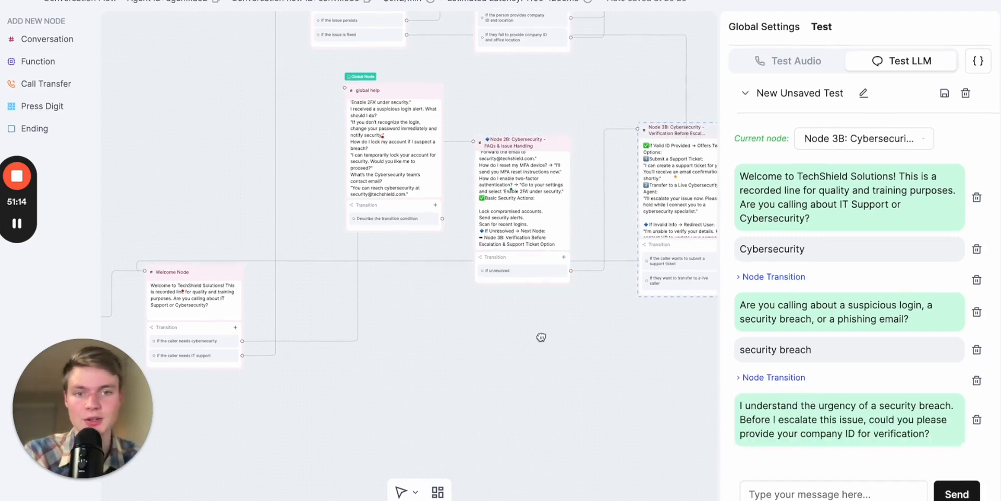
- Check the Node 3B verification prompt and answer the agent's verification request with a company ID
left_click_drag(602, 325, 495, 333)
scroll(495, 332, "up", 5)
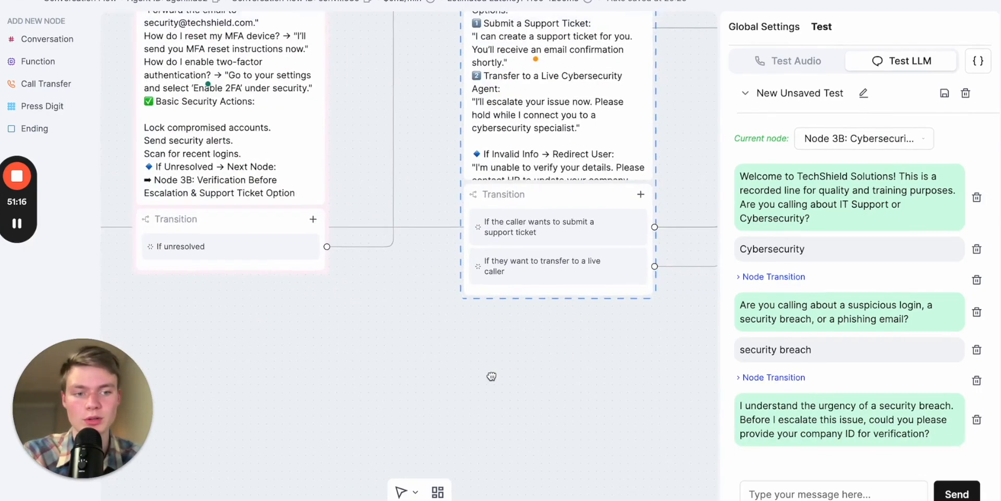
left_click(801, 490)
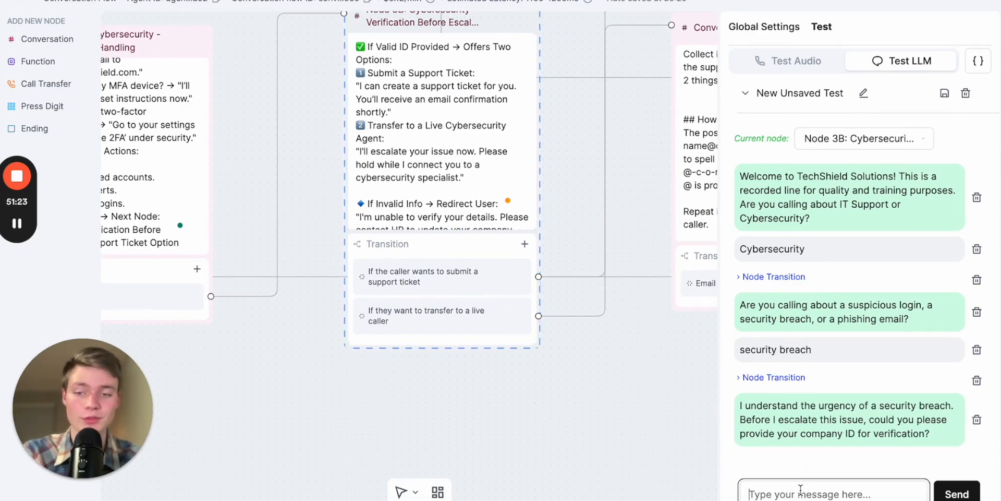
type("copmahy")
key("ctrl+a")
type("comp")
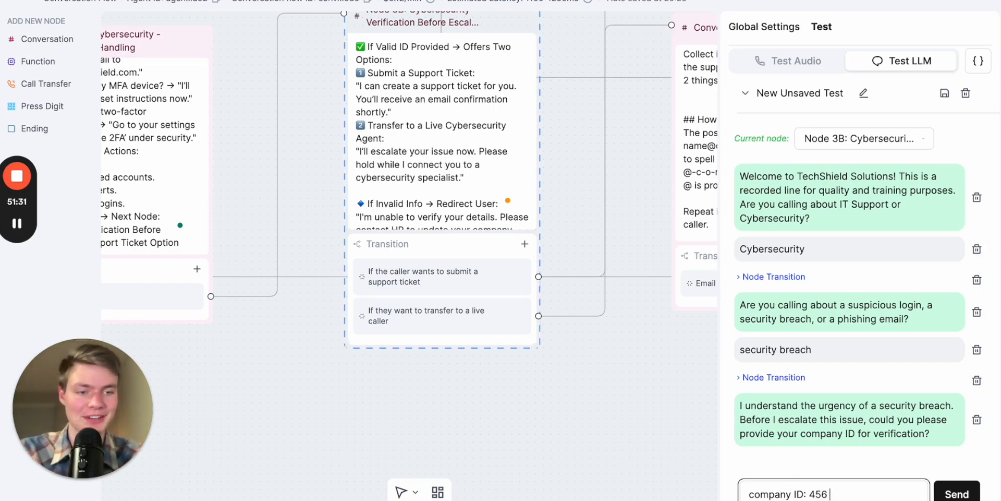
key("Return")
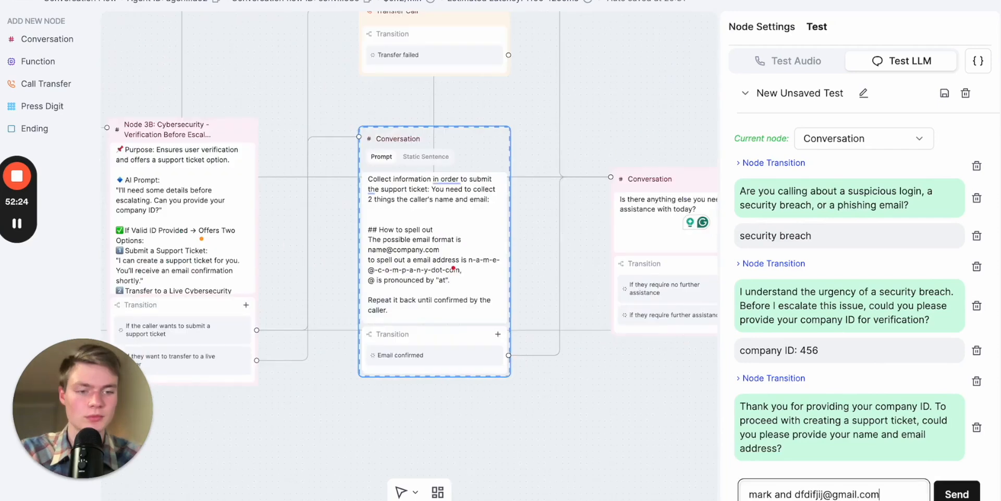
- Send the caller's name and email address for the support ticket, and reply "no" to the further assistance question
key("Return")
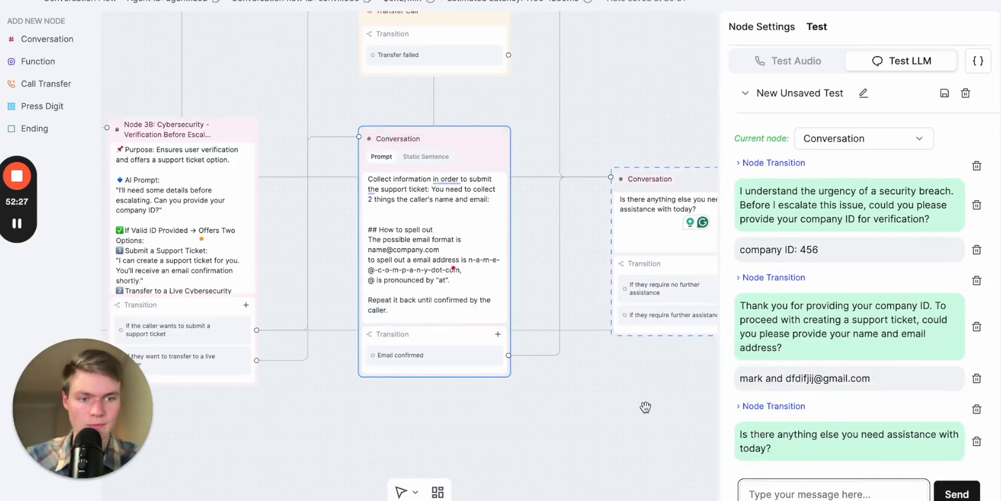
left_click(808, 493)
type("no")
key("Return")
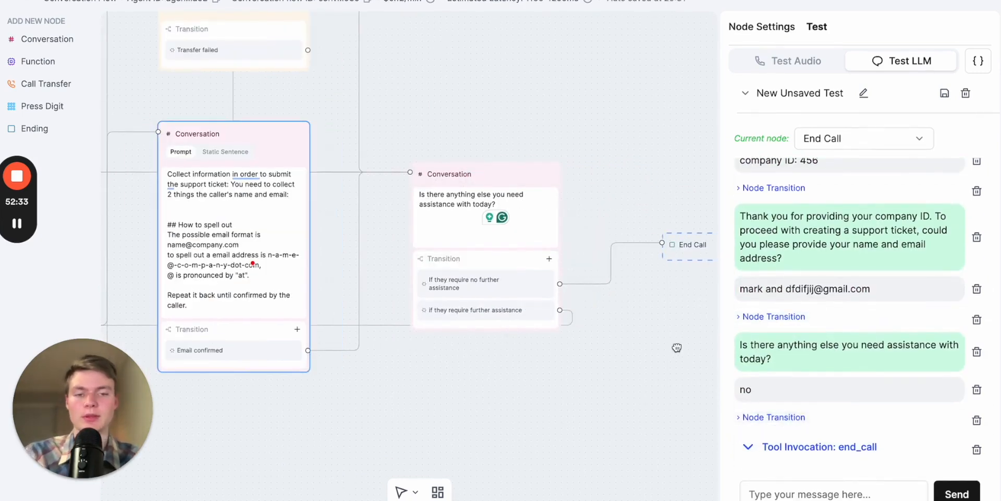
- Review the path from the End Call node back to the Welcome Node and clear the finished test conversation
left_click_drag(677, 345, 615, 347)
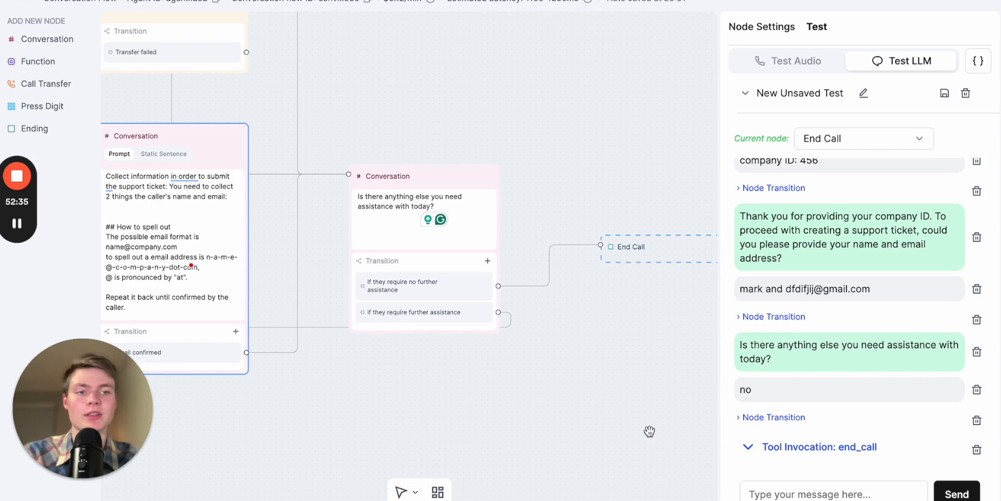
scroll(602, 448, "down", 2)
scroll(541, 411, "down", 3)
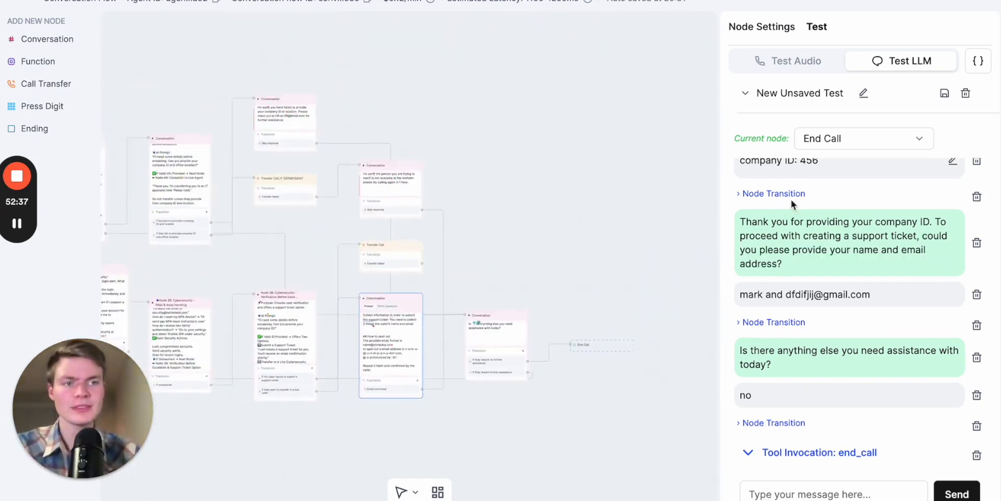
left_click_drag(524, 436, 665, 427)
left_click_drag(468, 451, 620, 452)
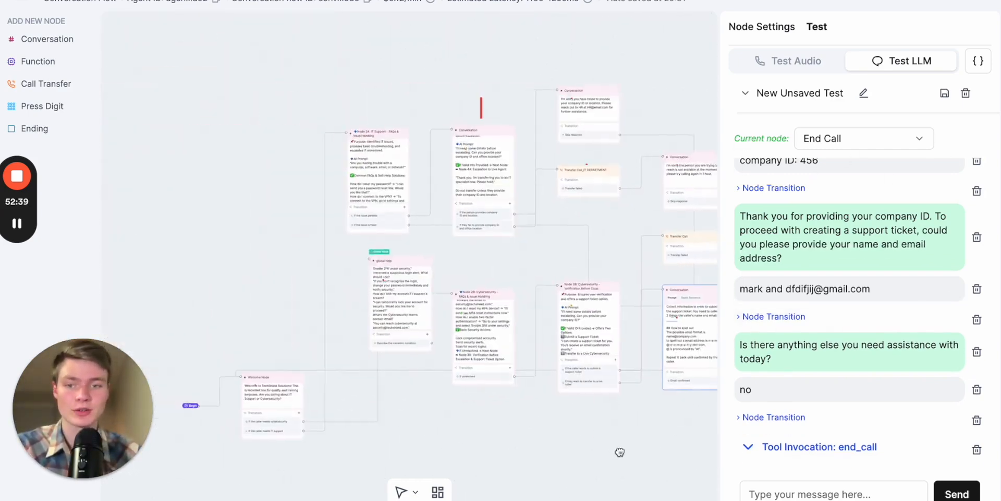
left_click_drag(480, 429, 552, 393)
scroll(340, 417, "up", 3)
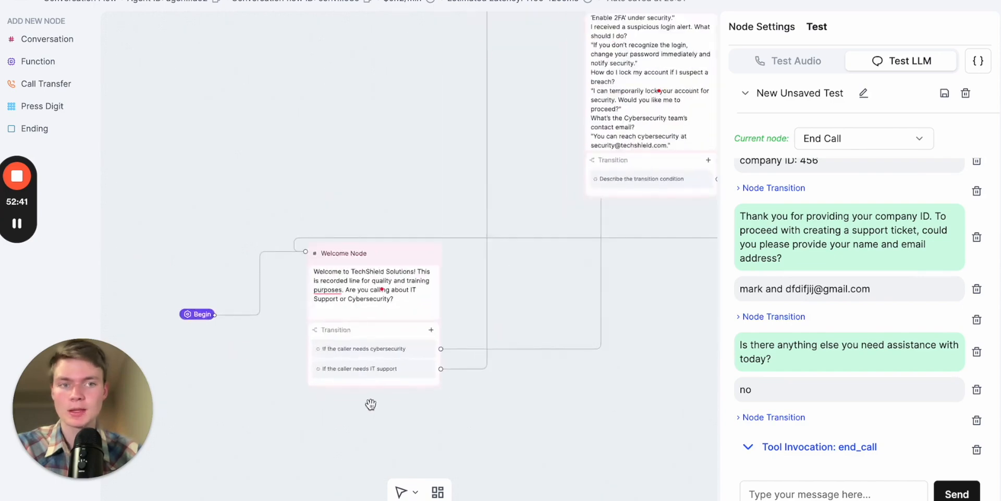
left_click(968, 93)
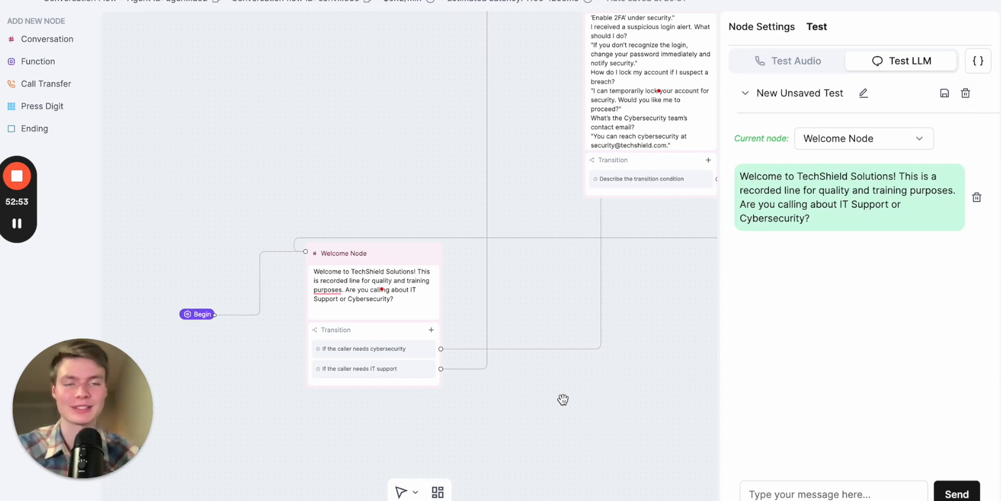
- Examine the prompts of Node 3B and Node 2B along the cybersecurity branch
left_click_drag(604, 404, 546, 402)
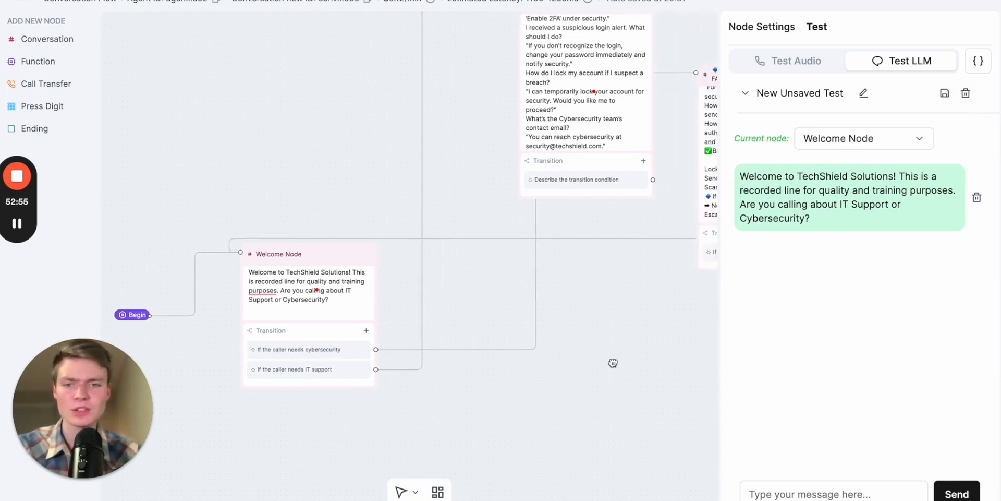
left_click_drag(632, 342, 255, 383)
left_click(540, 232)
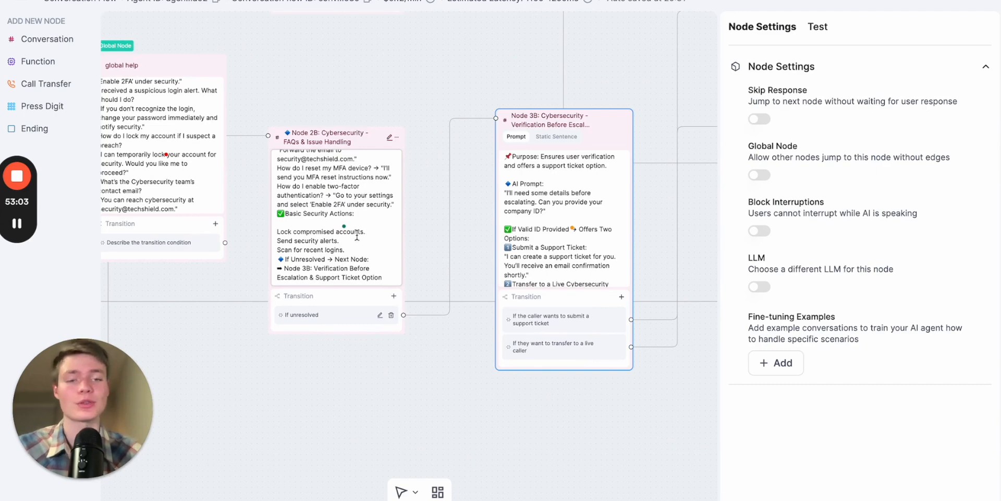
left_click(332, 205)
scroll(332, 209, "up", 2)
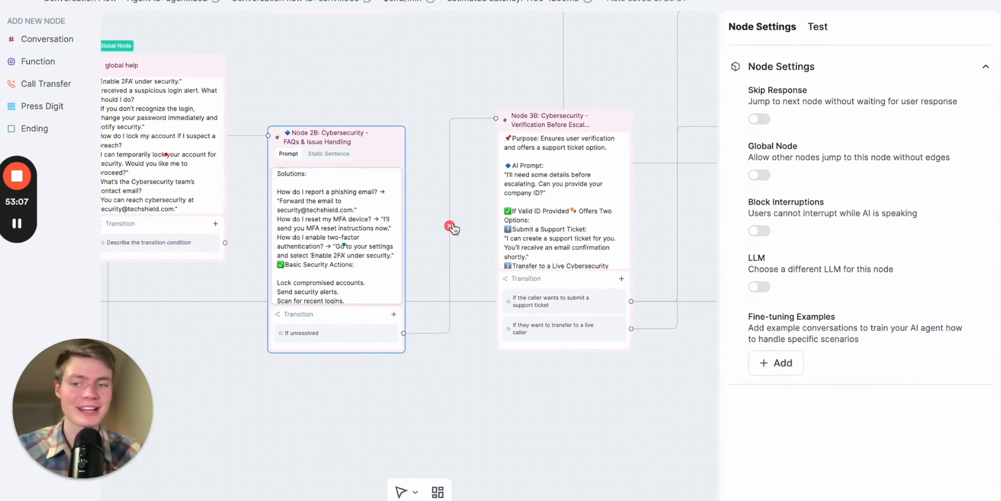
- Set the LLM test's current node to Node 2B: Cybersecurity - FAQs & Issue Handling
left_click(815, 30)
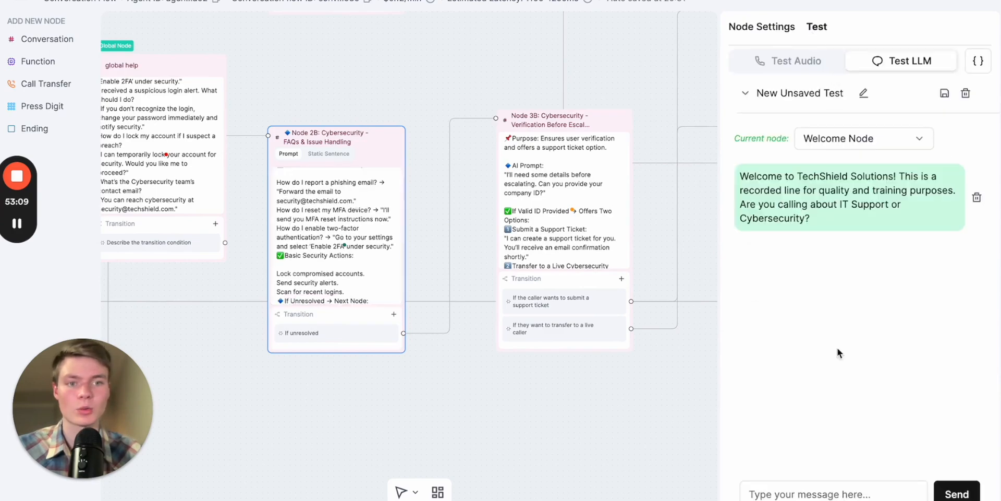
left_click(872, 138)
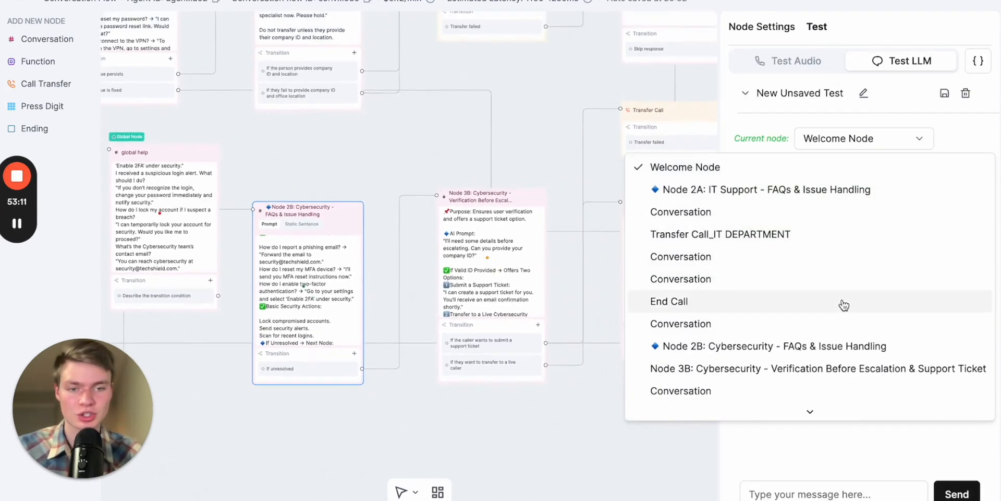
scroll(839, 304, "down", 1)
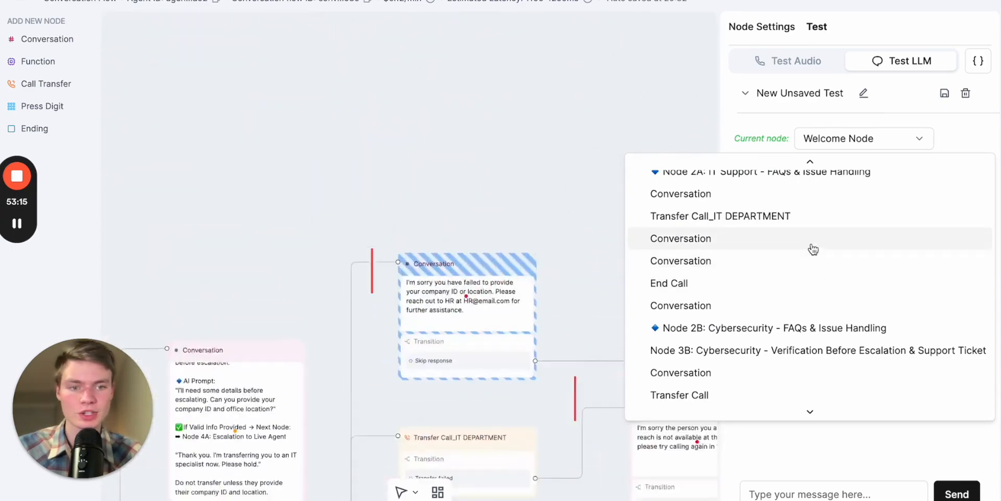
left_click(755, 352)
left_click(894, 148)
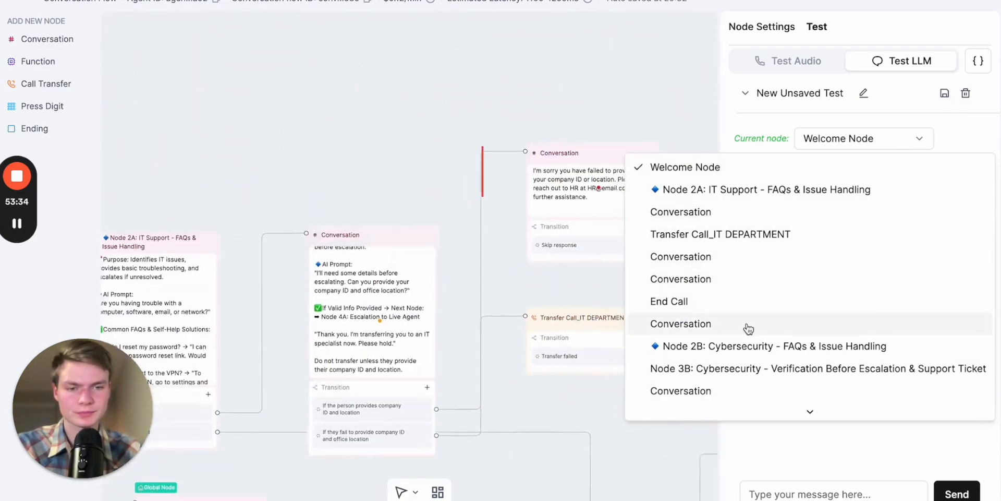
left_click(739, 346)
- Send "help" in the test chat to try the transition from the chosen node
left_click(833, 488)
type("help")
key("Return")
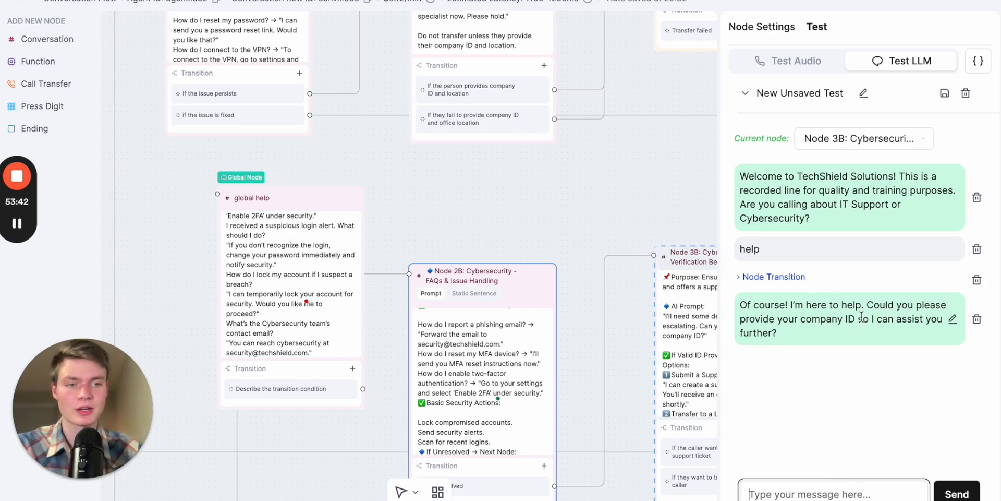
left_click_drag(639, 176, 522, 110)
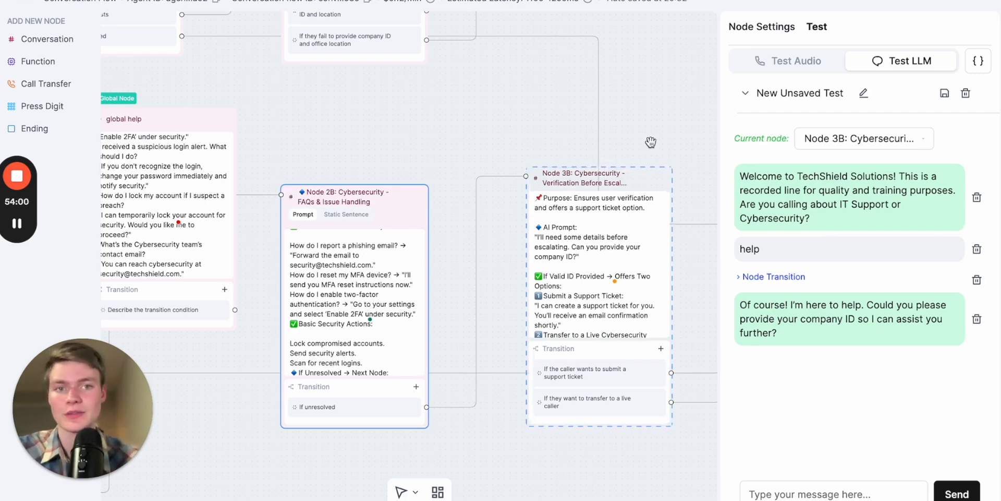
scroll(651, 142, "down", 3)
right_click(665, 130)
left_click(656, 94)
scroll(656, 94, "down", 5)
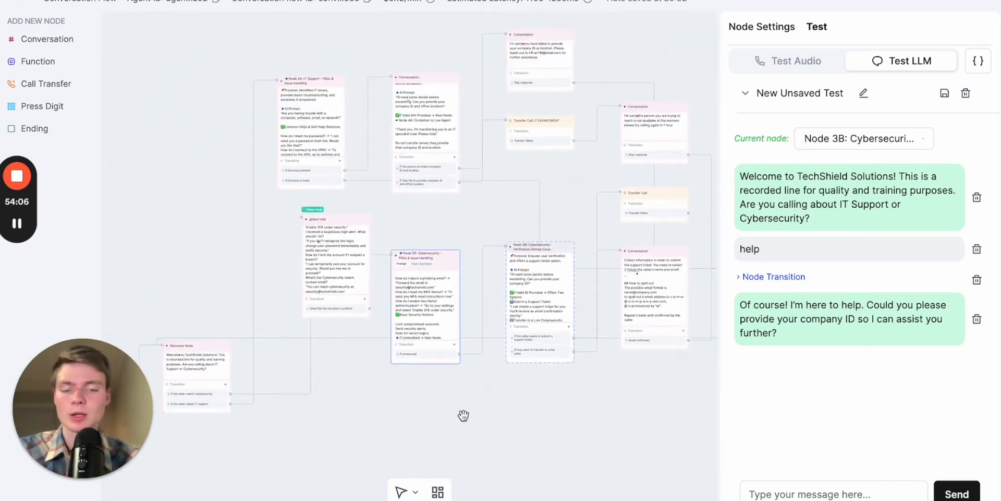
left_click_drag(462, 413, 532, 330)
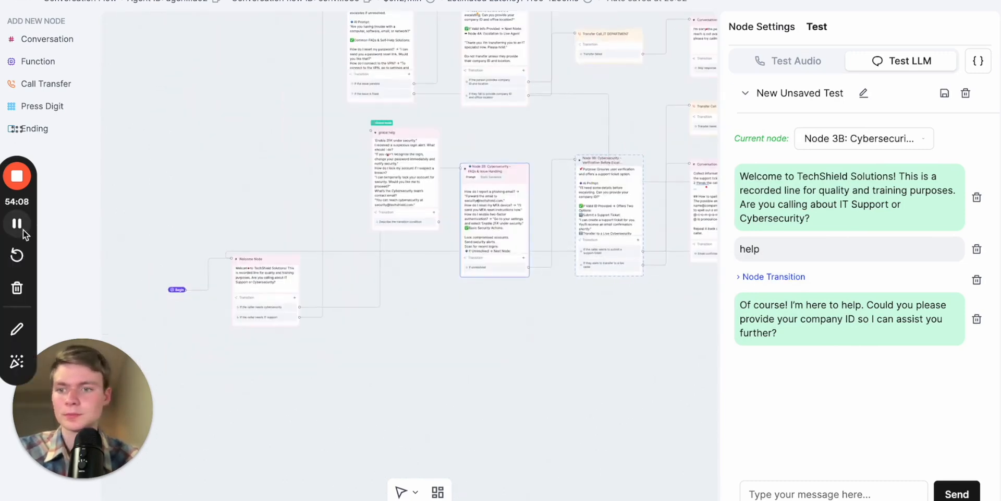
left_click(17, 224)
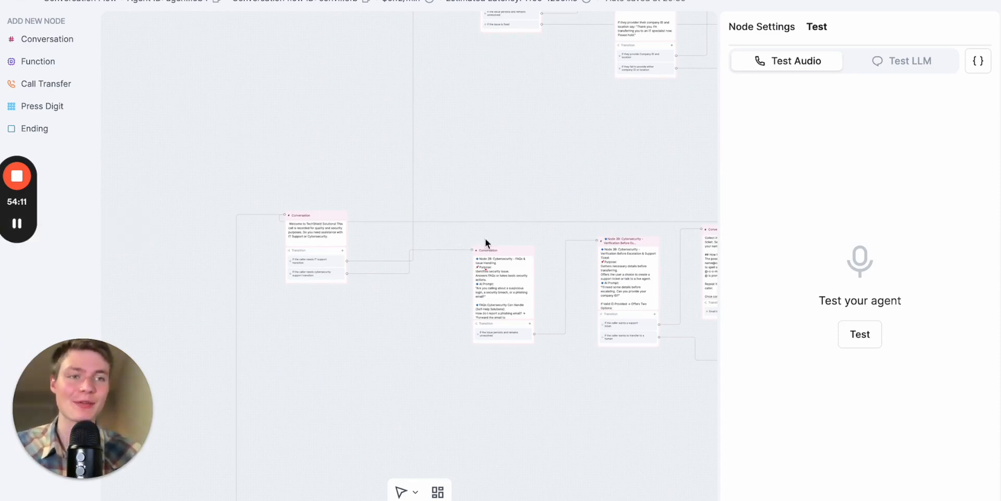
- Run an audio test call about a network issue, following the IT Support path on the canvas, and end the call
left_click(860, 336)
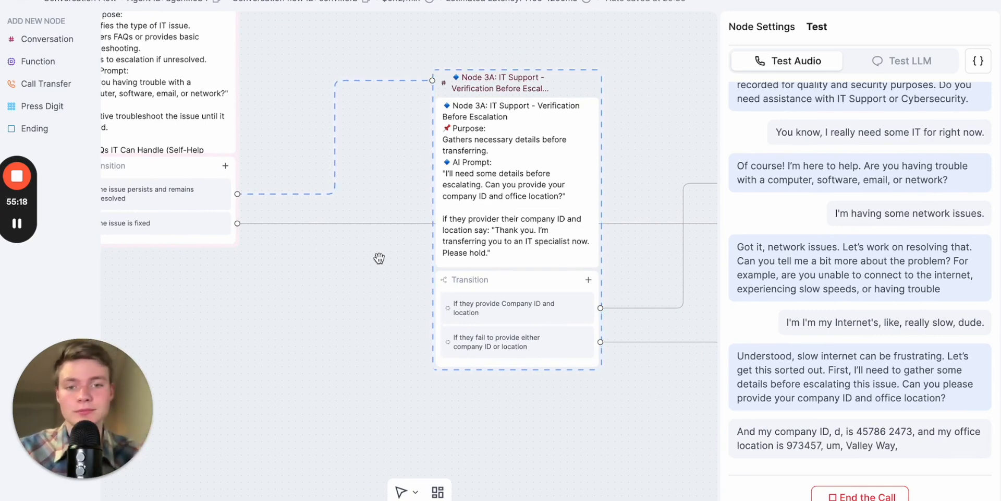
left_click_drag(391, 276, 333, 286)
left_click(333, 286)
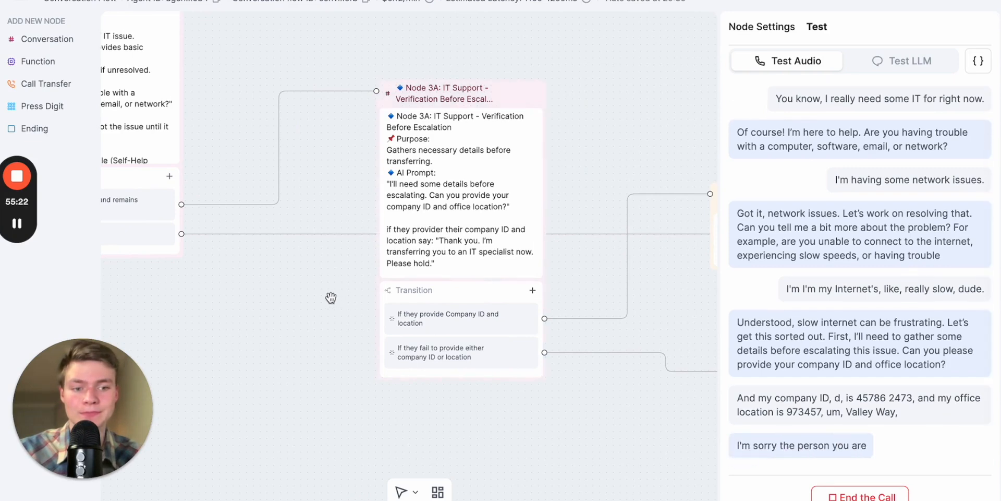
left_click_drag(329, 318, 226, 295)
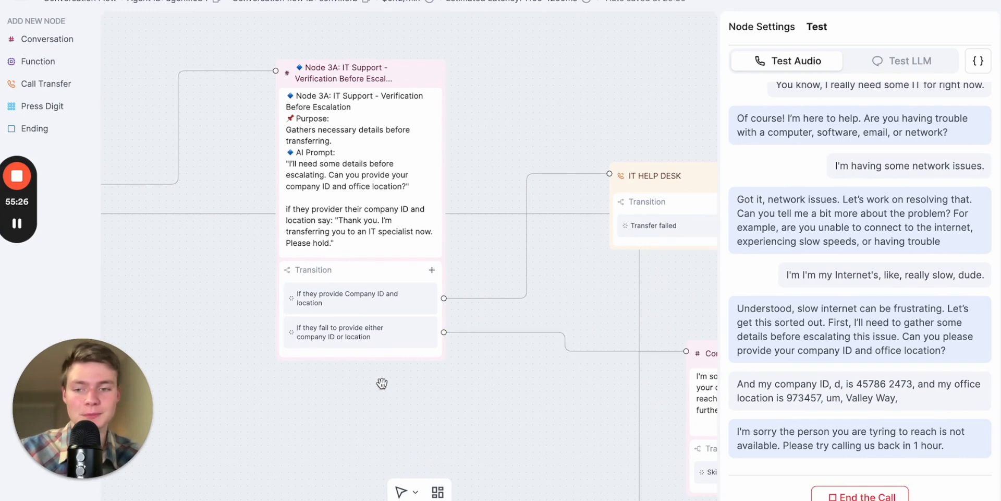
left_click_drag(436, 409, 345, 388)
left_click_drag(603, 276, 417, 180)
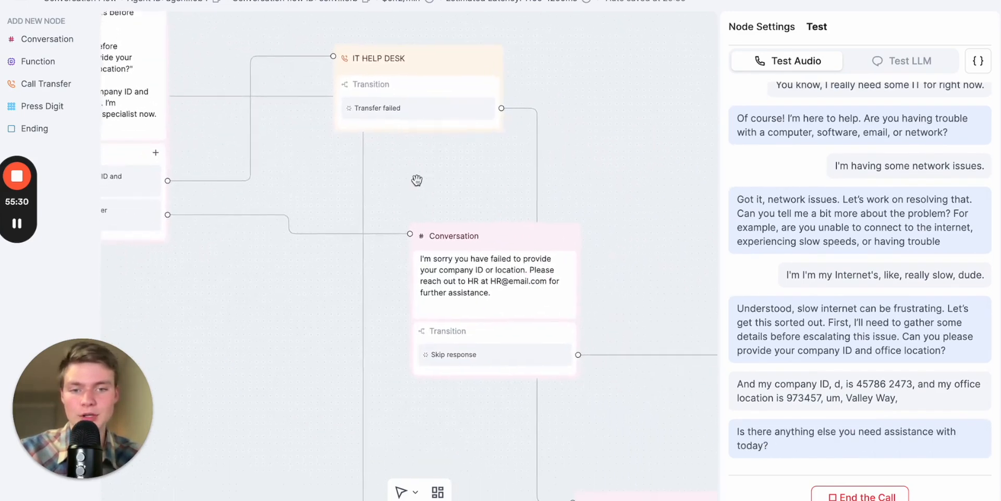
left_click_drag(471, 402, 492, 225)
scroll(475, 246, "down", 3)
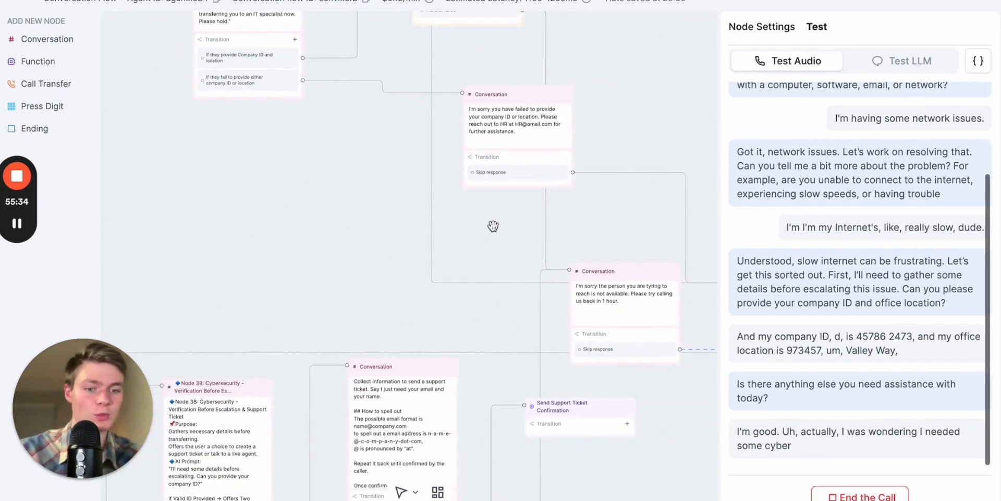
scroll(493, 226, "down", 3)
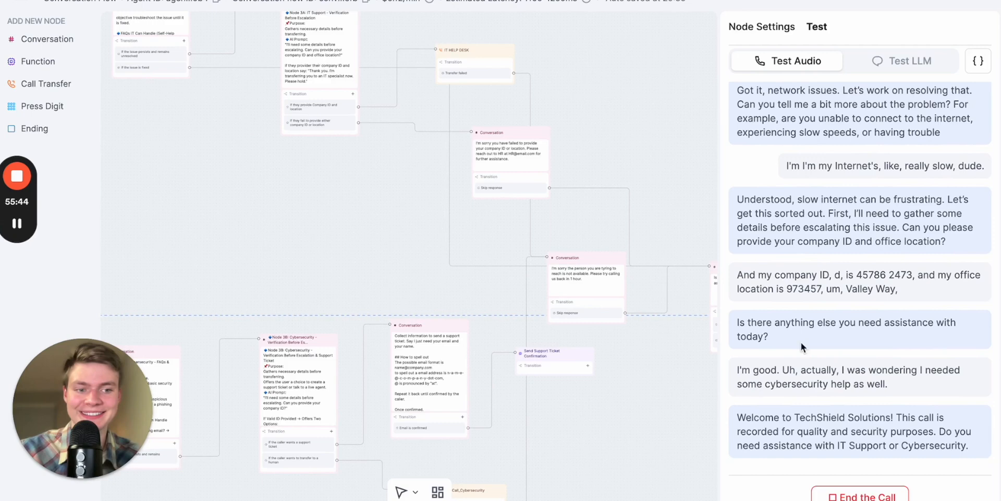
left_click(853, 496)
- Make the Node 2B cybersecurity FAQs node a global node with the jump condition "If the person needs cybersecurity help"
scroll(347, 248, "left", 6)
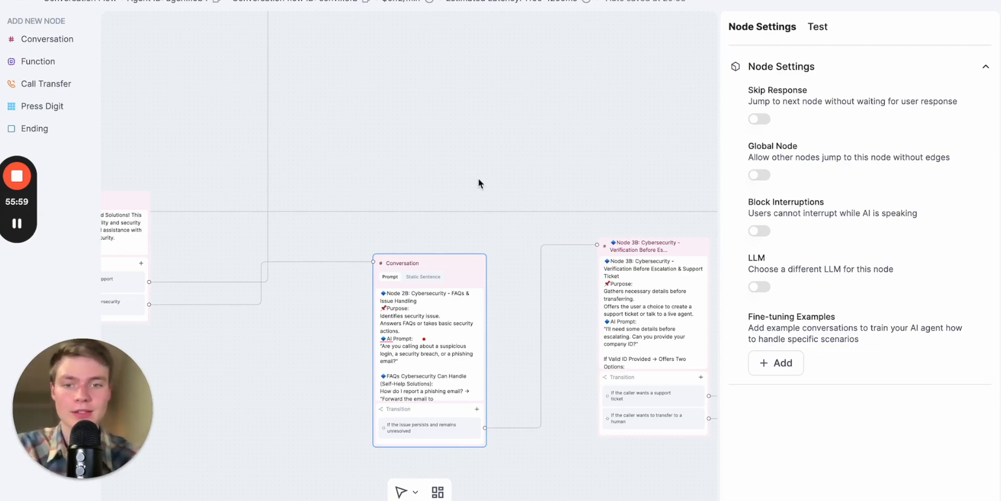
scroll(440, 259, "up", 3)
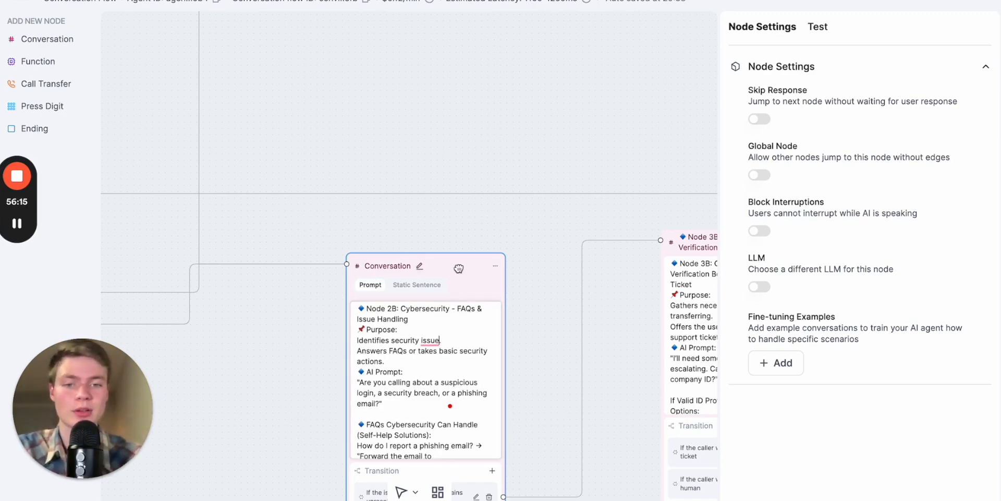
left_click(758, 175)
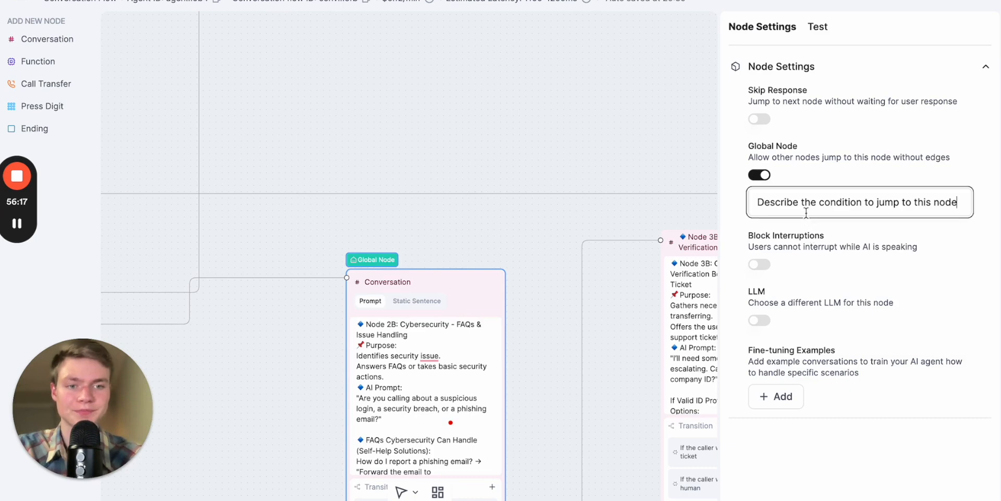
key("ctrl+a")
key("BackSpace")
type("If the person needs cybersecurit")
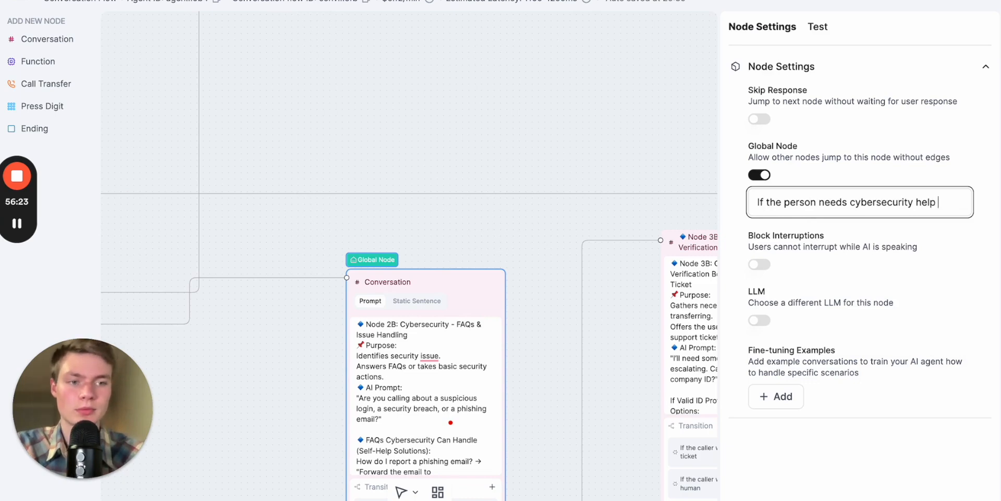
- Make Node 2A: IT Support - Issue Handling a global node, reusing the cybersecurity condition reworded as "If the person needs IT help"
key("ctrl+a")
key("ctrl+c")
left_click(611, 134)
left_click_drag(582, 130, 581, 442)
scroll(580, 443, "up", 6)
left_click(443, 77)
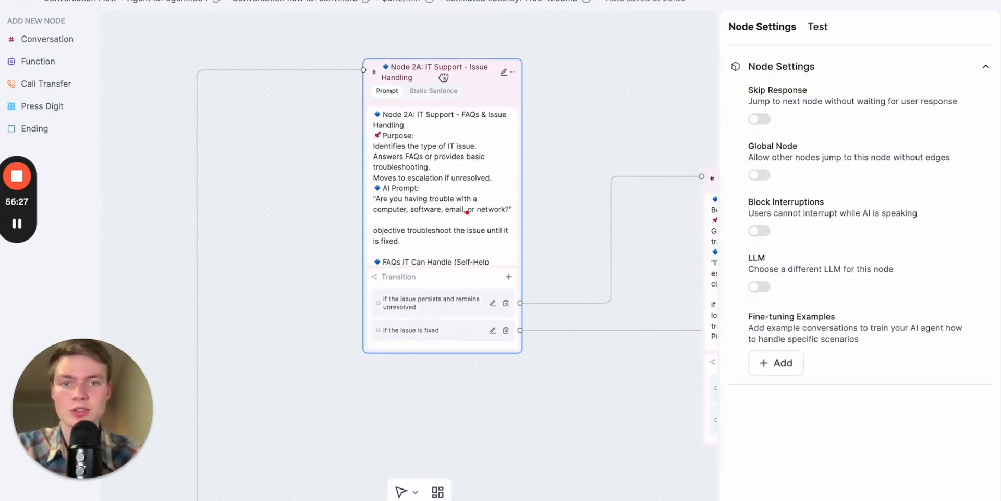
left_click(755, 175)
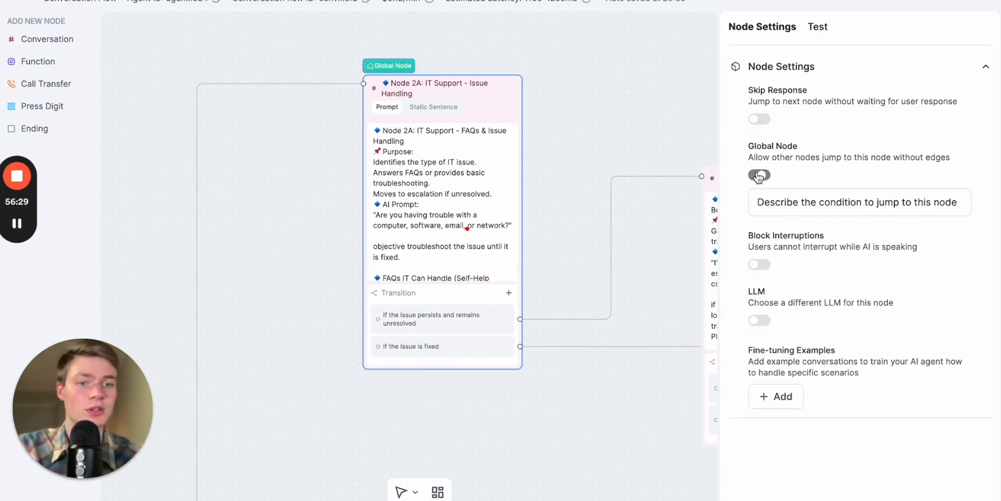
left_click(828, 204)
key("ctrl+v")
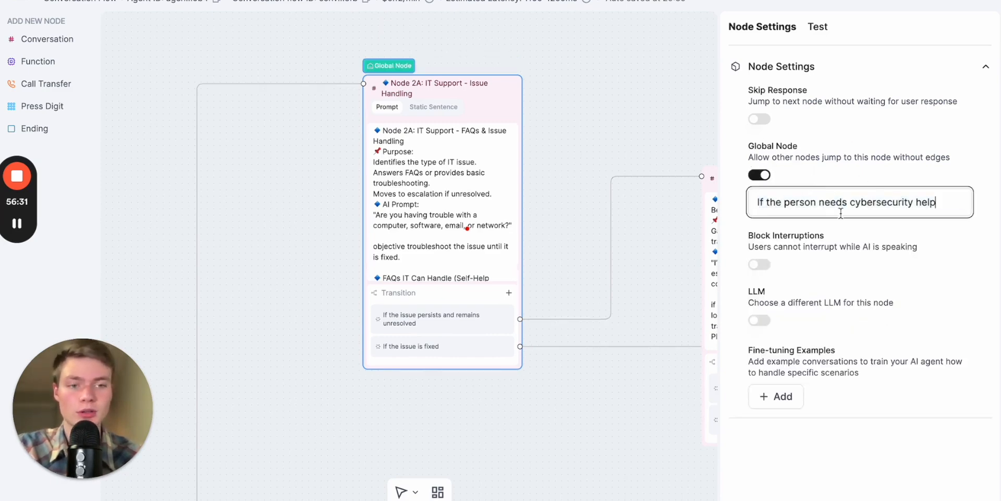
double_click(870, 209)
type("IT")
left_click(906, 234)
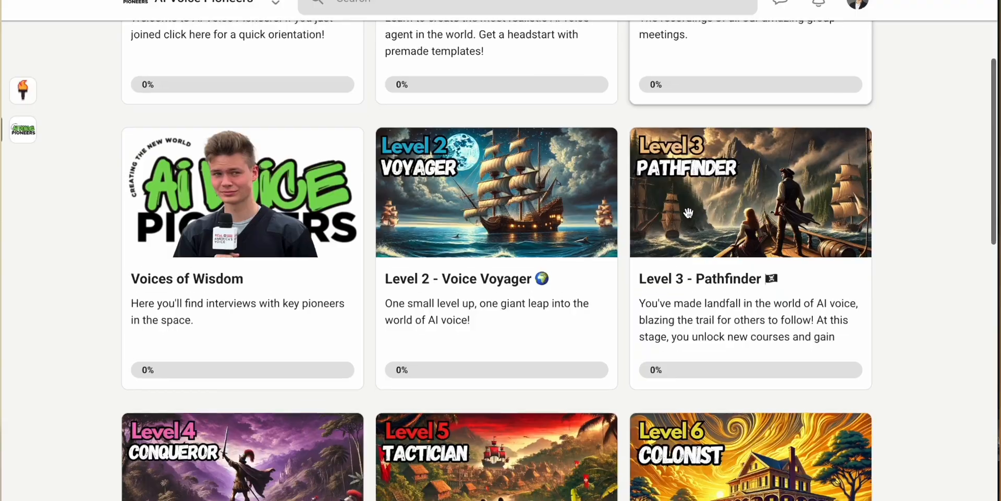
scroll(689, 211, "down", 2)
scroll(689, 211, "down", 4)
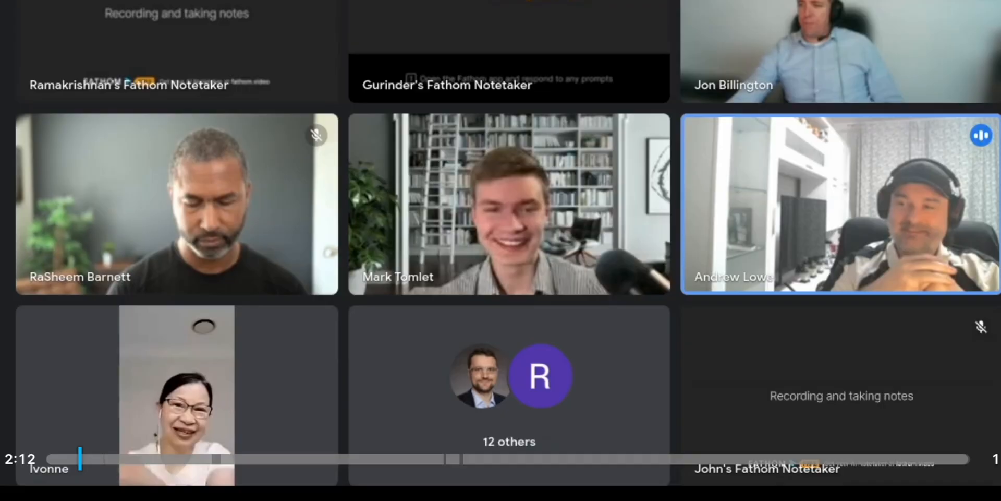